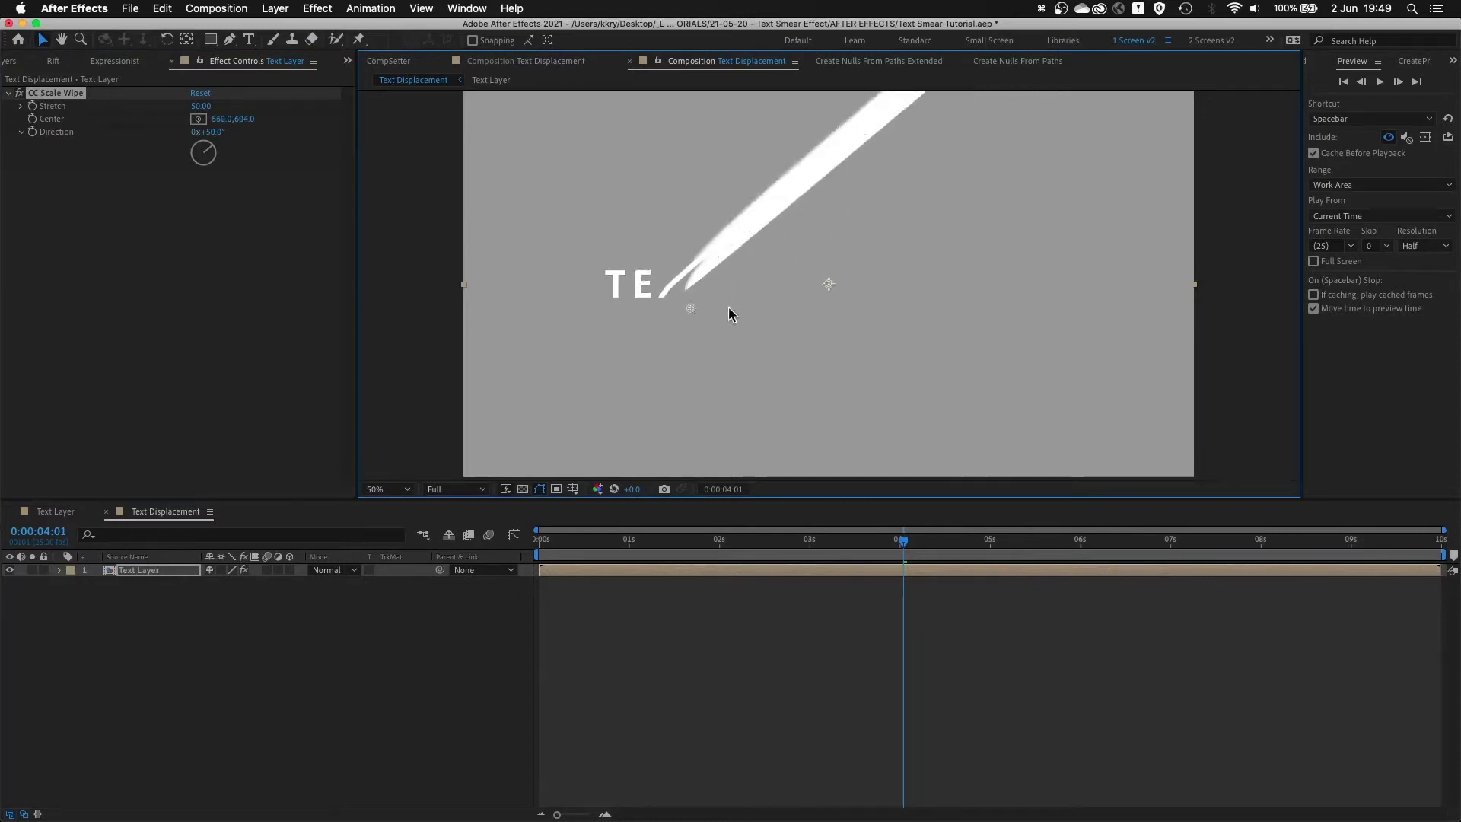
- Review the reference clip text-smear-sample-002.mov in QuickTime Player, scrub to the COMING SOON smear and return to After Effects
key("comma")
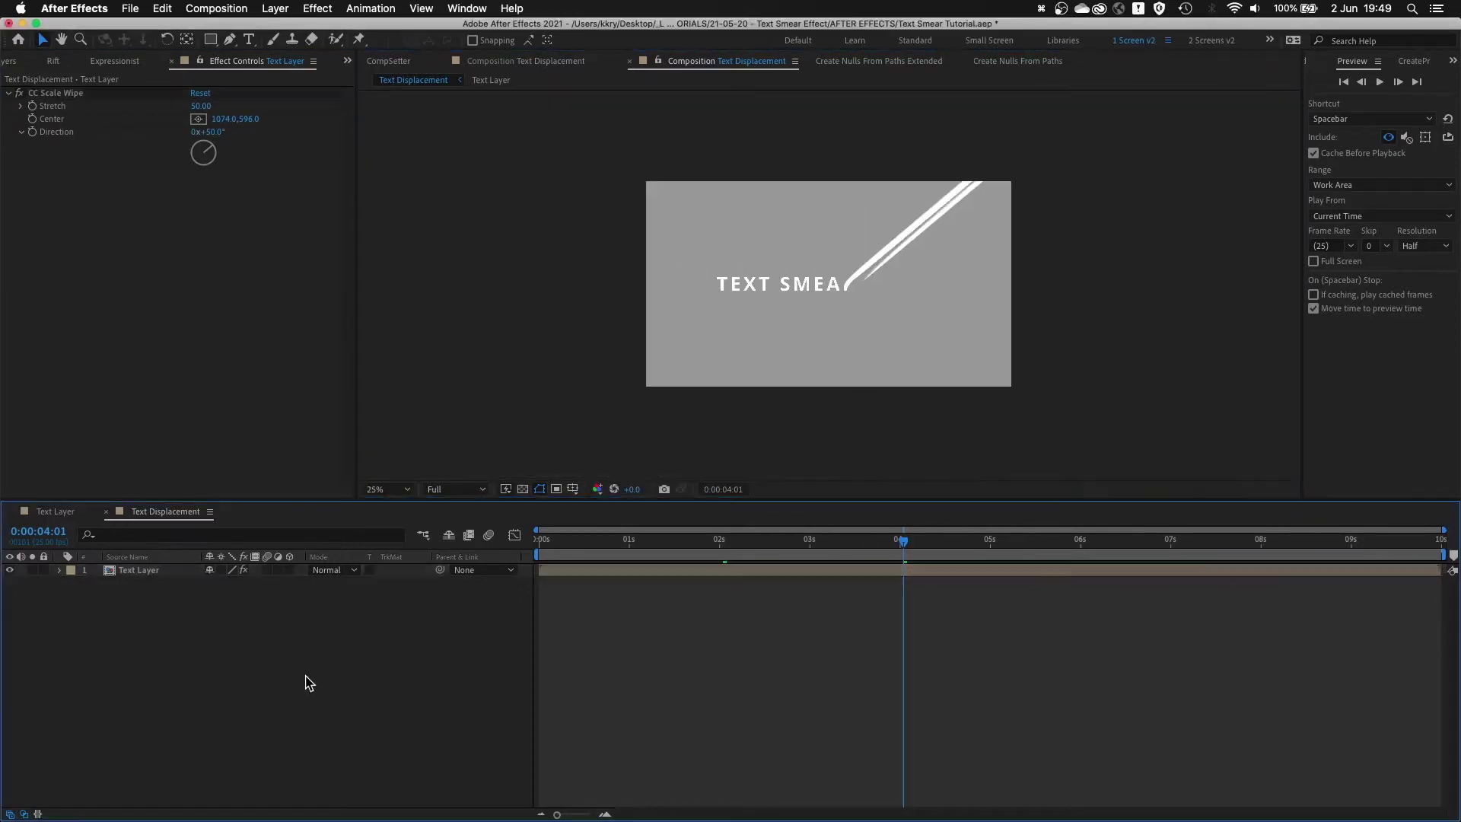
left_click(147, 572)
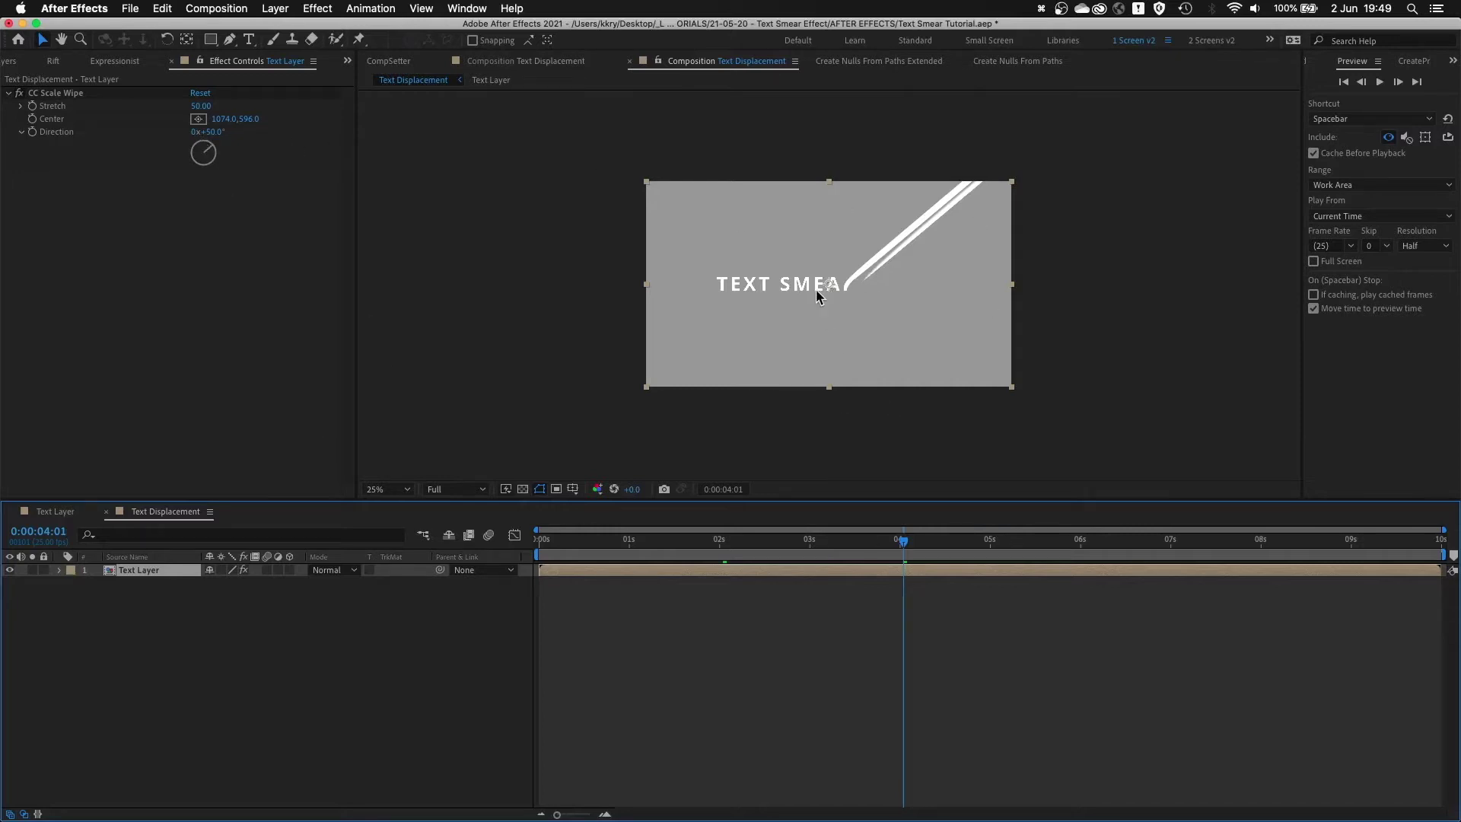
left_click(68, 107)
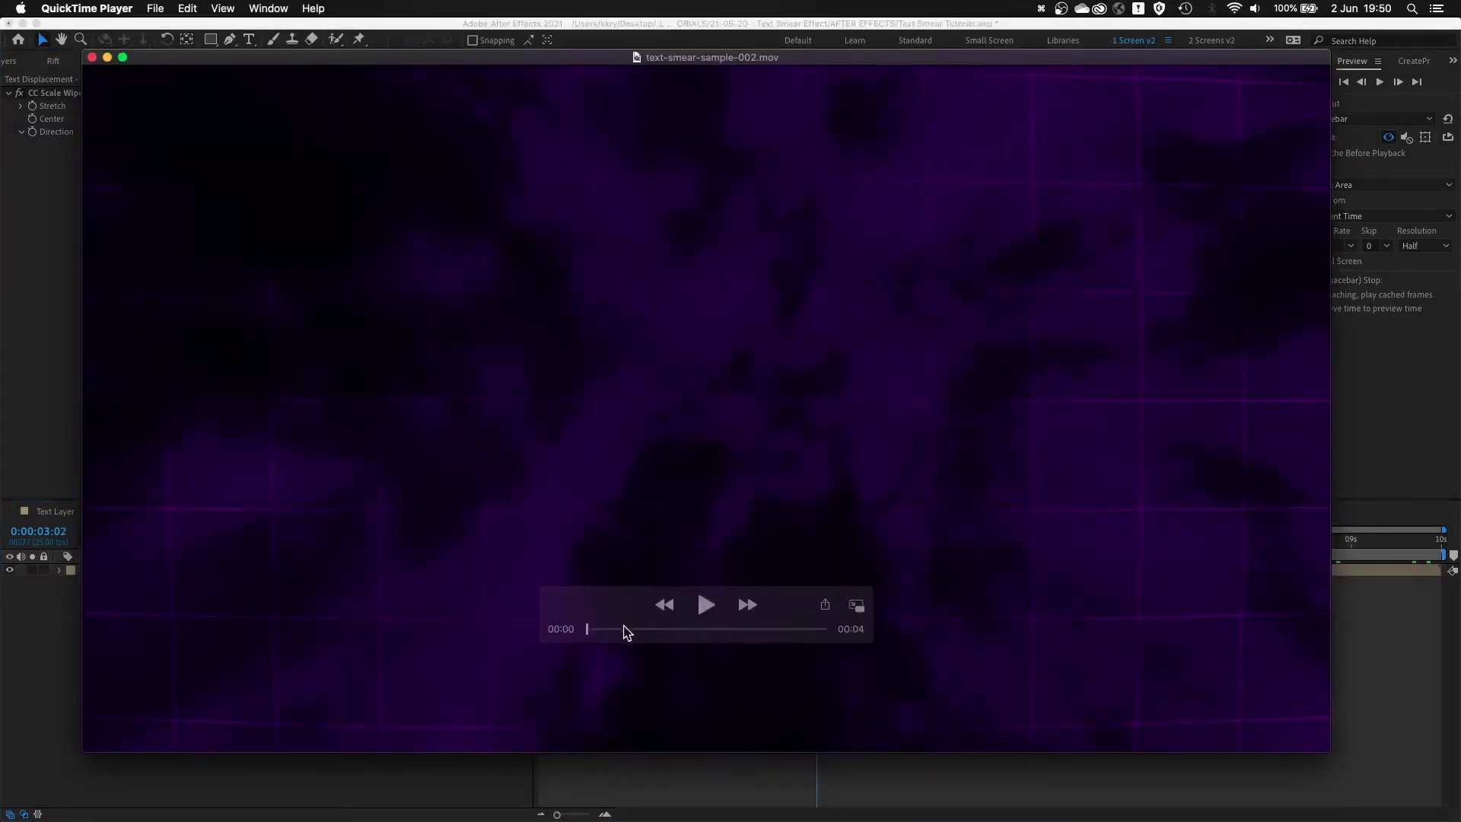
left_click_drag(623, 631, 662, 632)
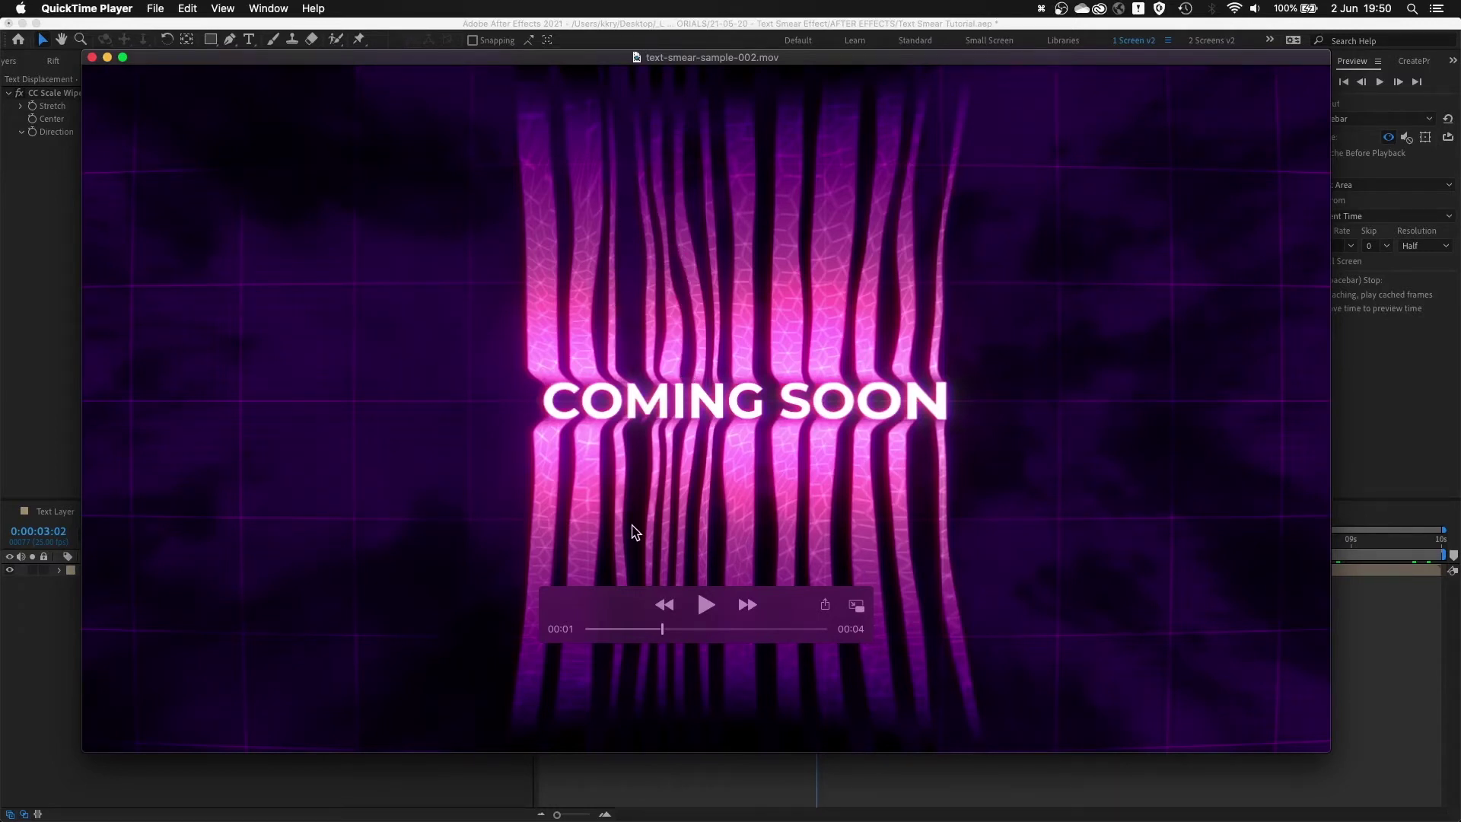
key("super+w")
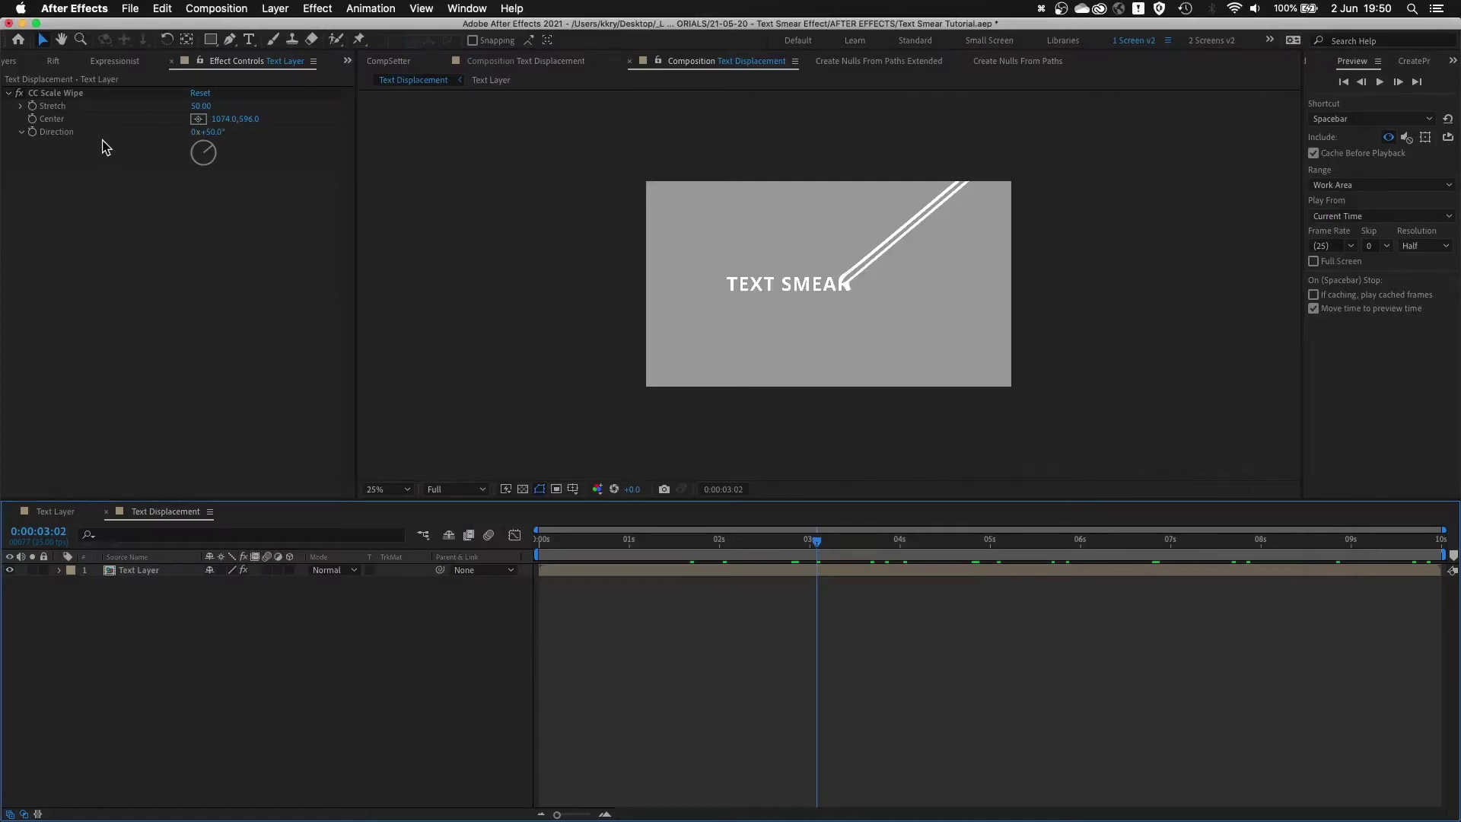
- Remove the CC Scale Wipe effect from Text Layer and duplicate the layer twice
left_click(70, 93)
key("BackSpace")
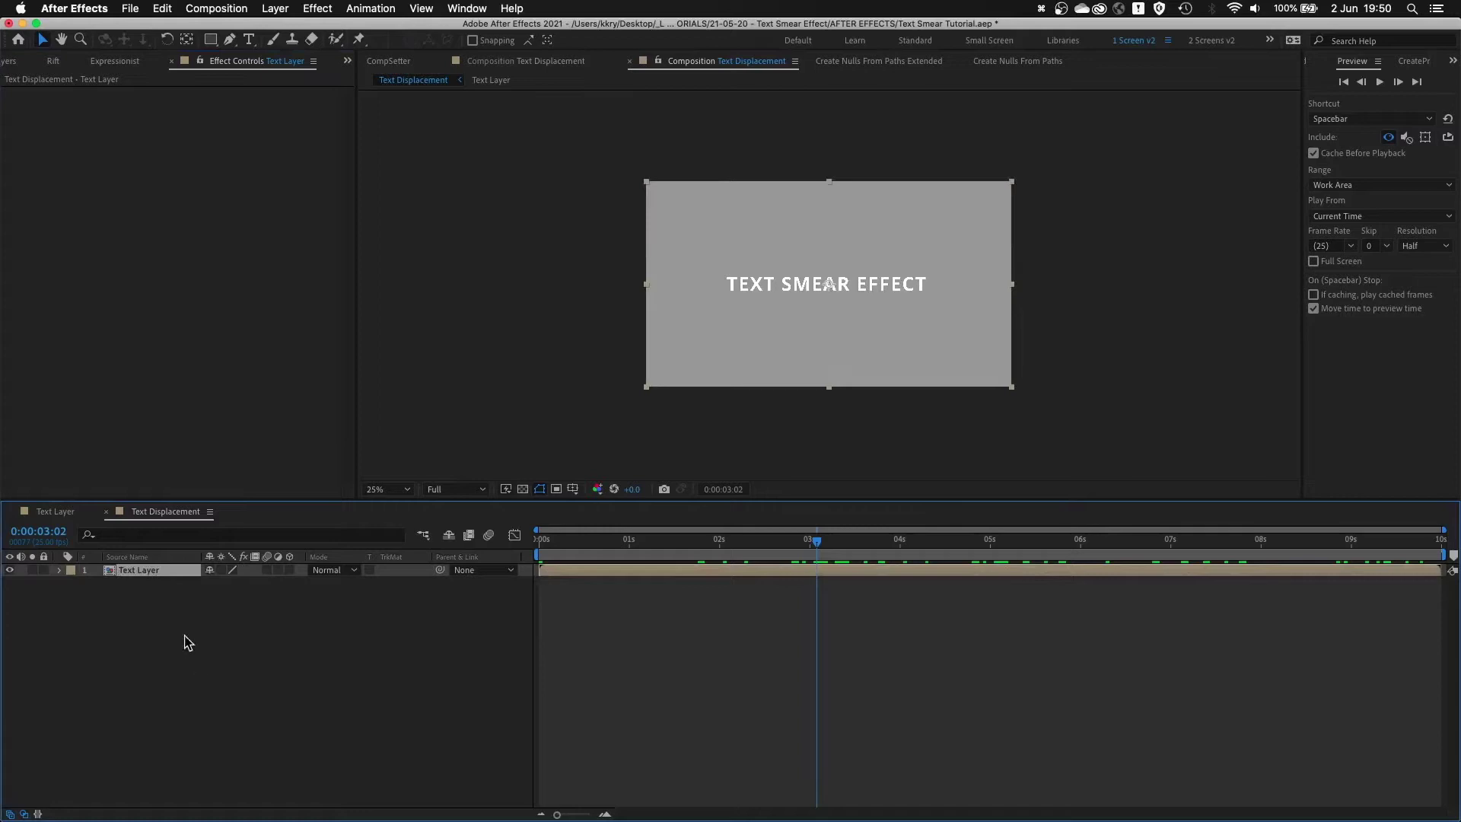
key("super+d")
key("super+d")
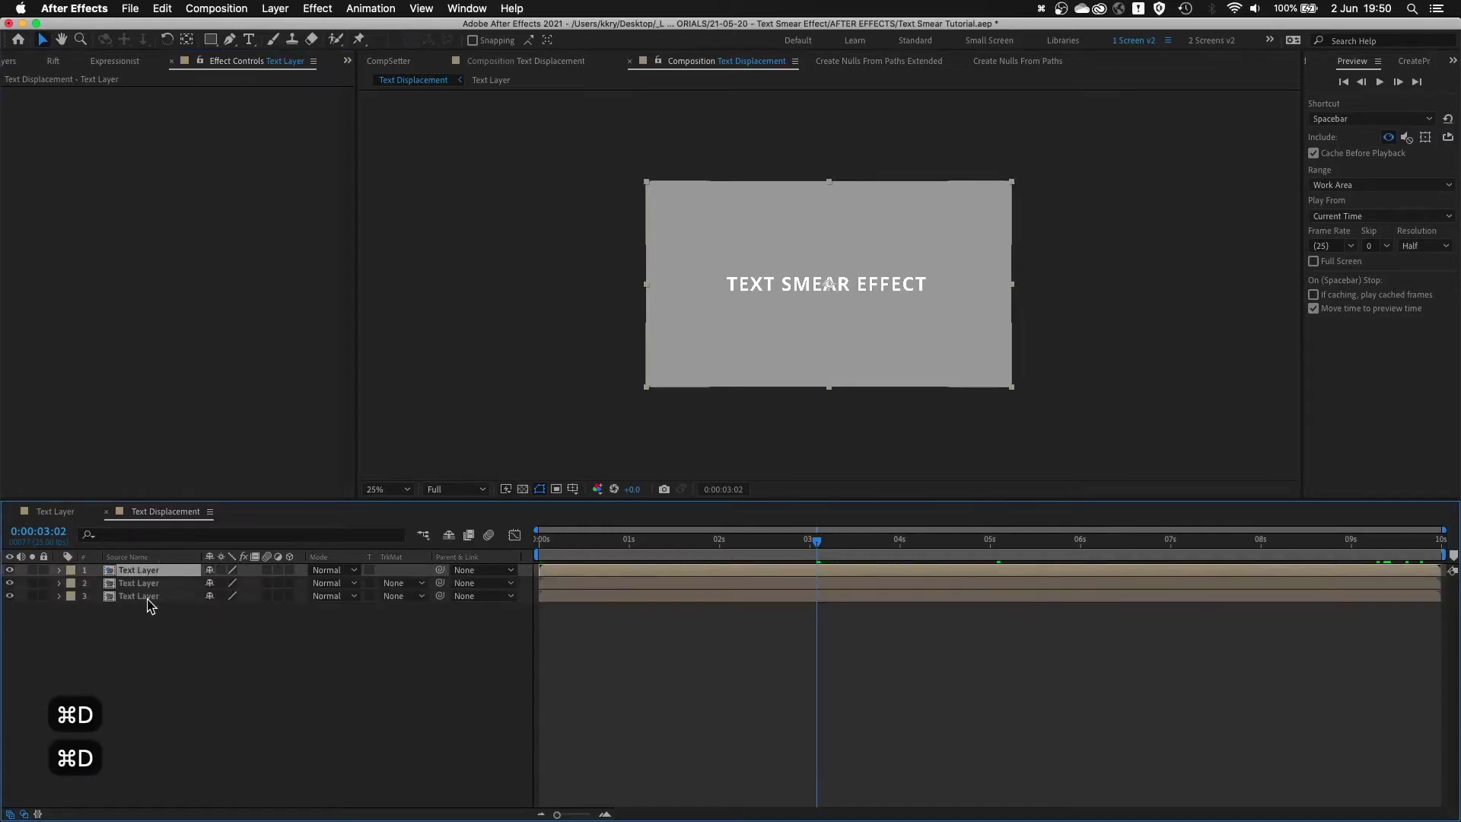
- Rename the three layers from lowest to highest as Text Layer - Bottom, Text Layer - Top and Text Layer - Main
left_click(148, 597)
key("Return")
type("- Bottom")
key("Return")
key("super+Up")
key("Return")
key("Right")
type("- Top")
key("Return")
key("super+Up")
key("Return")
key("Right")
type("- Main")
key("Return")
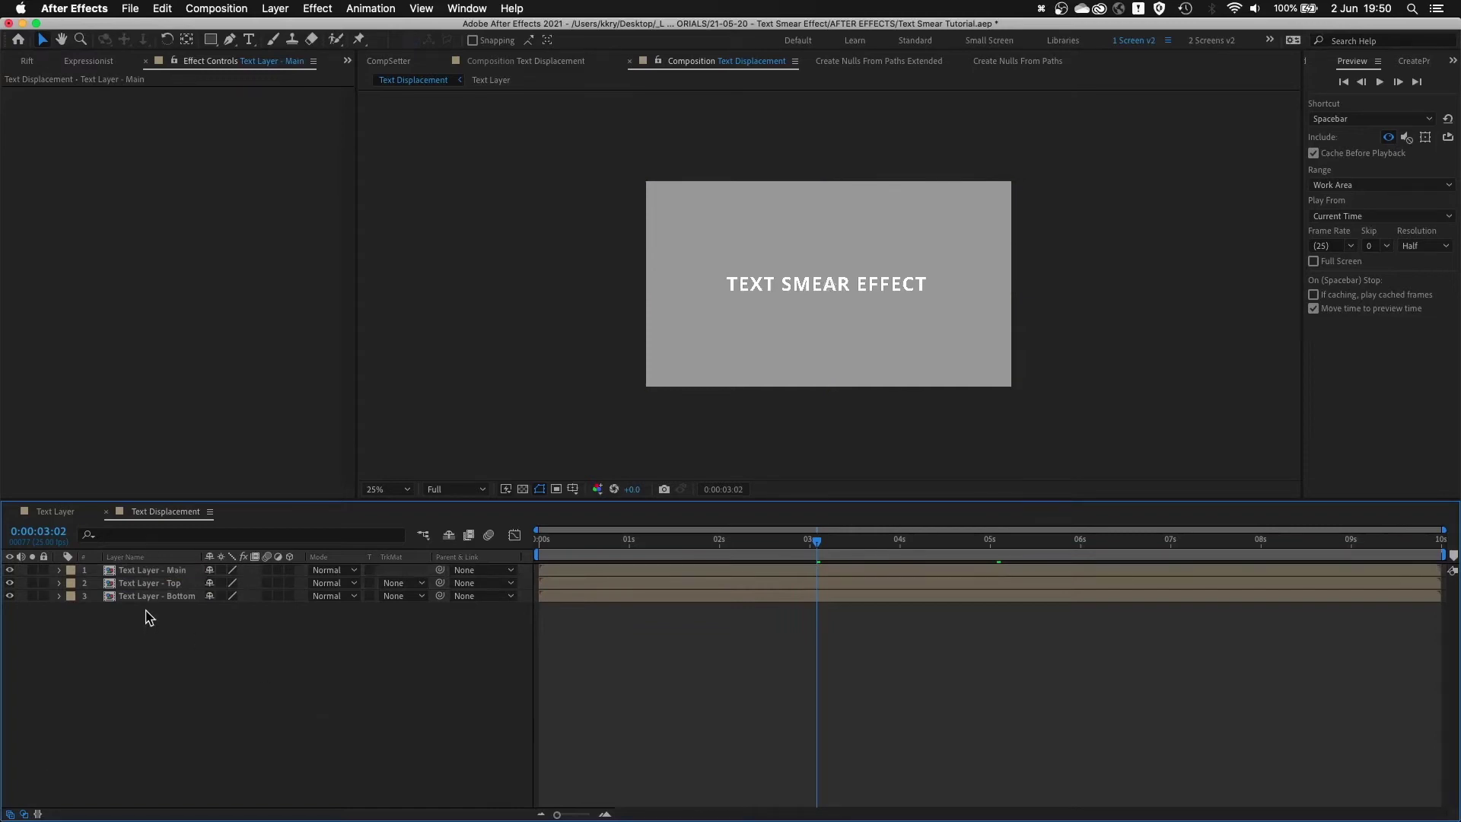
left_click(167, 584)
left_click(174, 599)
left_click(175, 572)
left_click(182, 653)
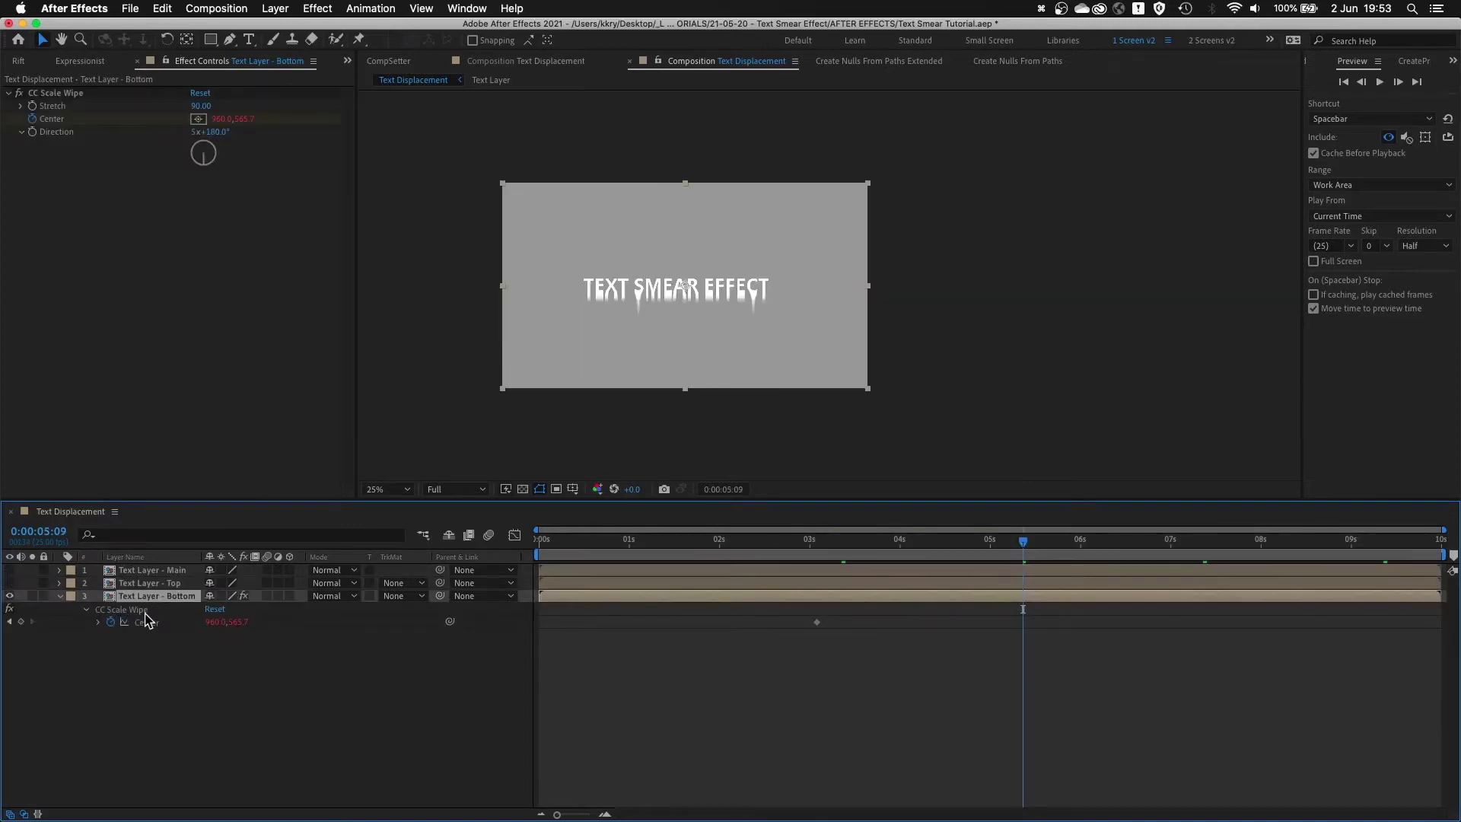
- Turn off the effects on Text Layer - Bottom and inspect the CC Scale Wipe center point against the text
left_click(77, 132)
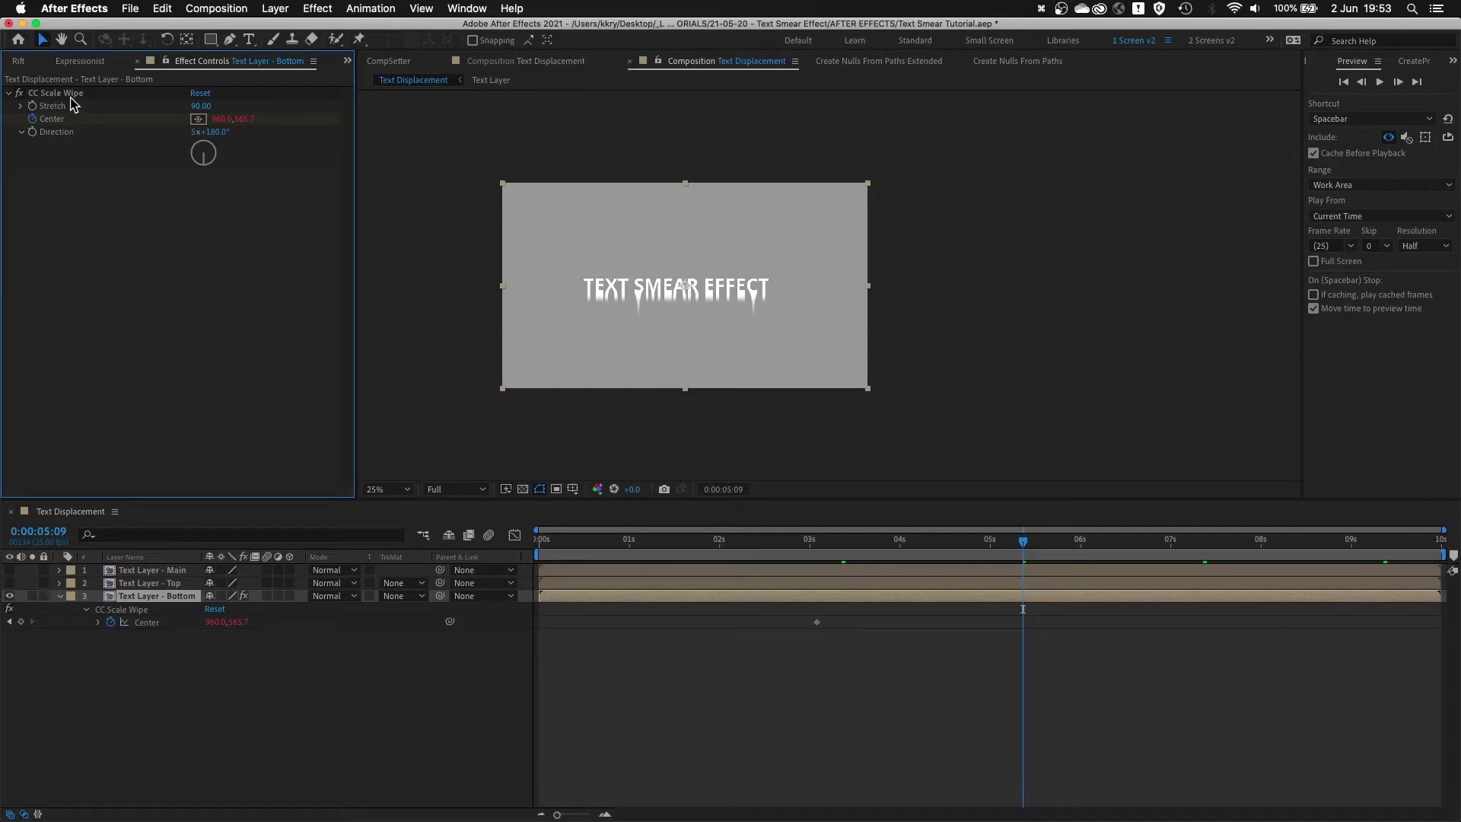
key(".")
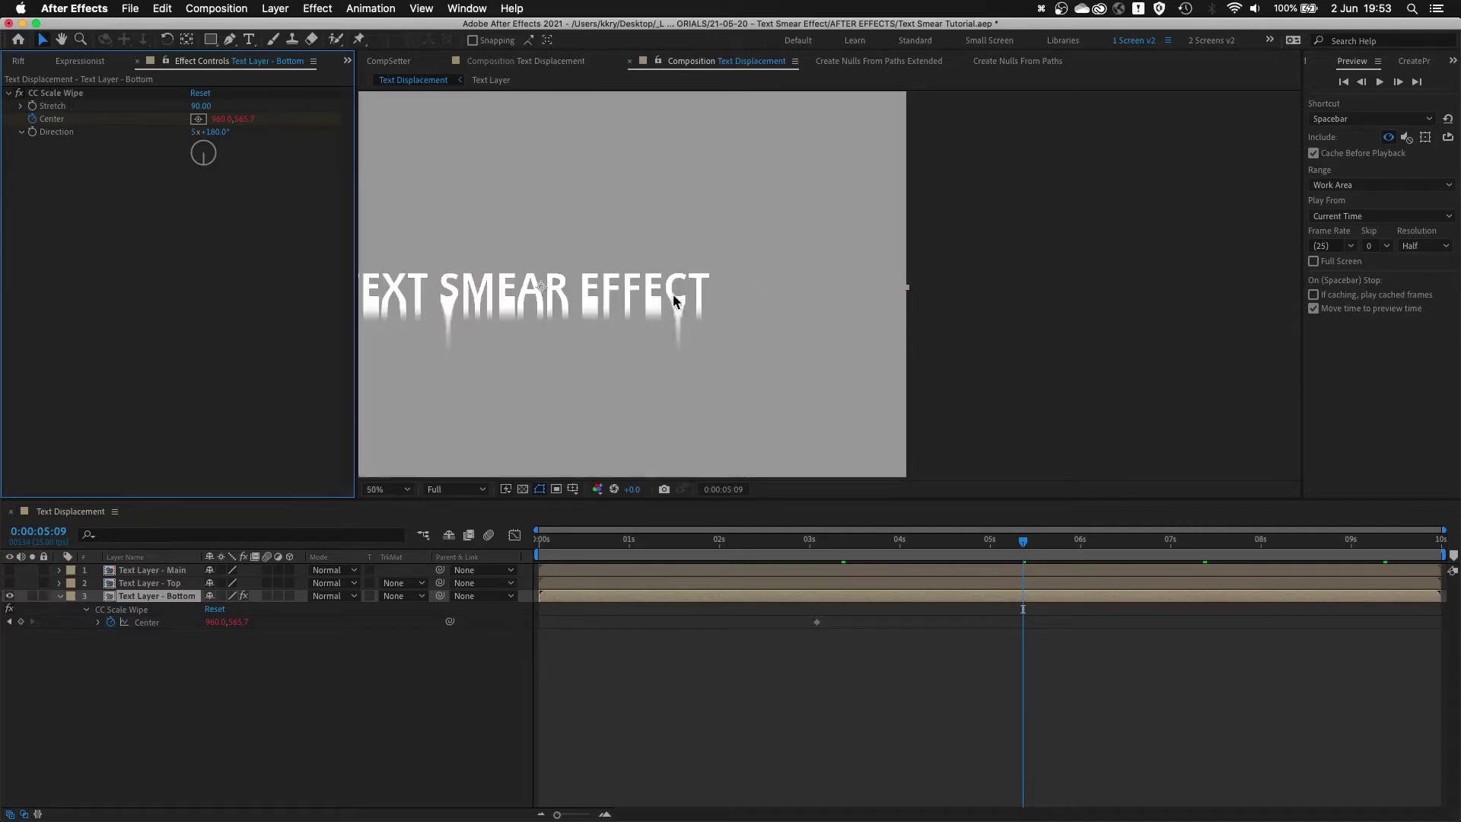
left_click(76, 94)
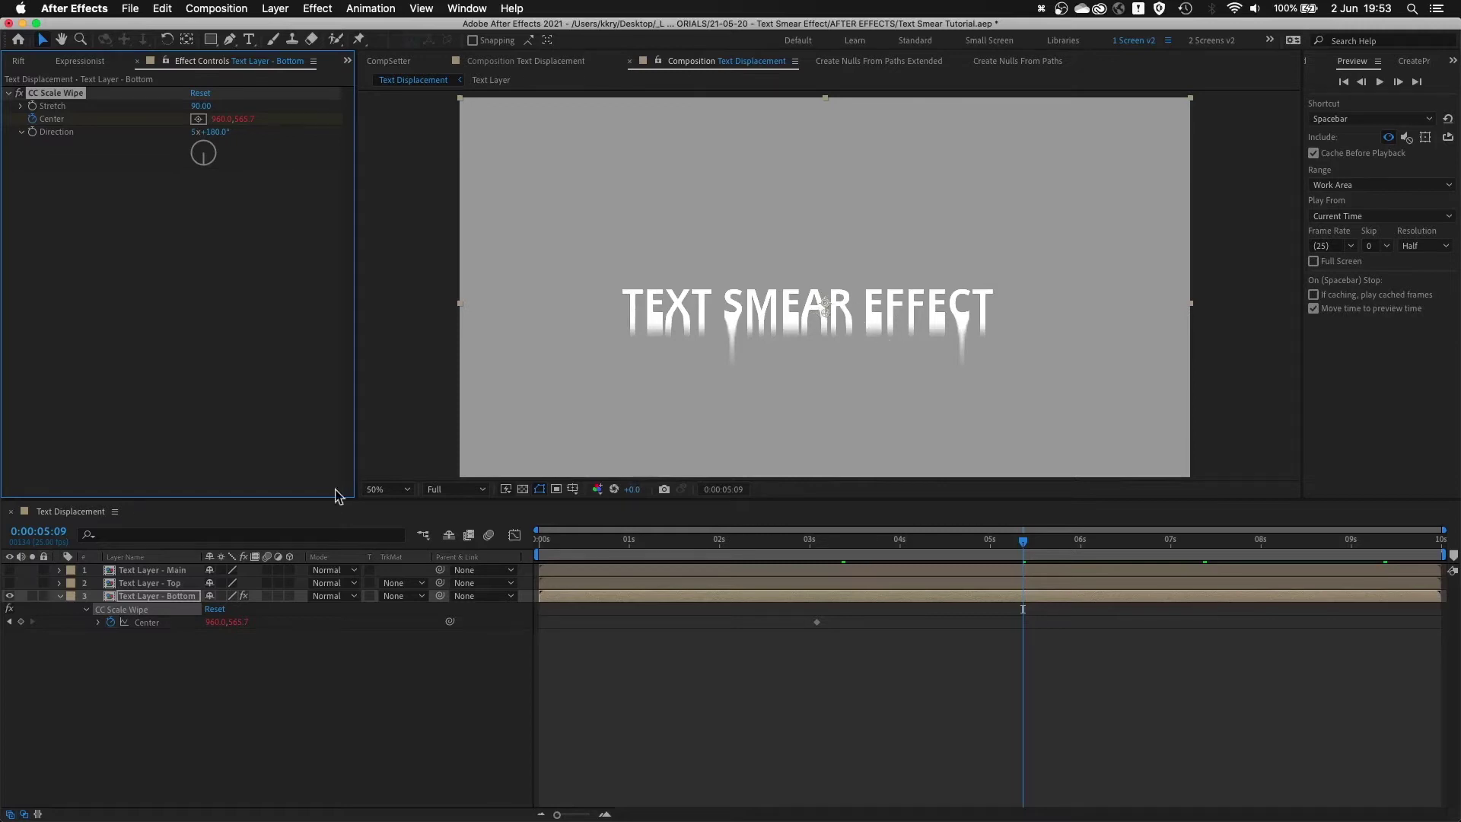
left_click(244, 598)
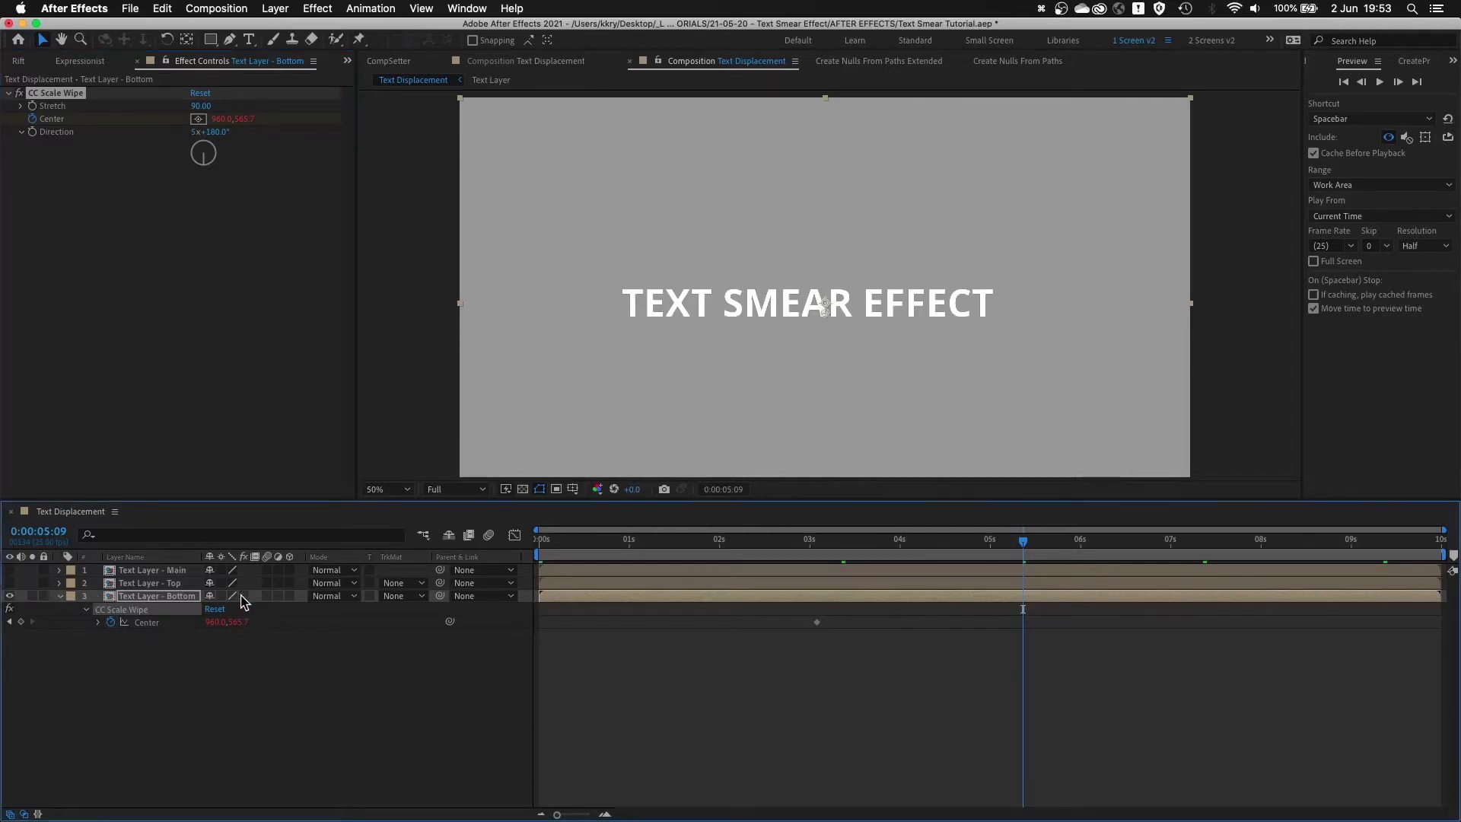
key(".")
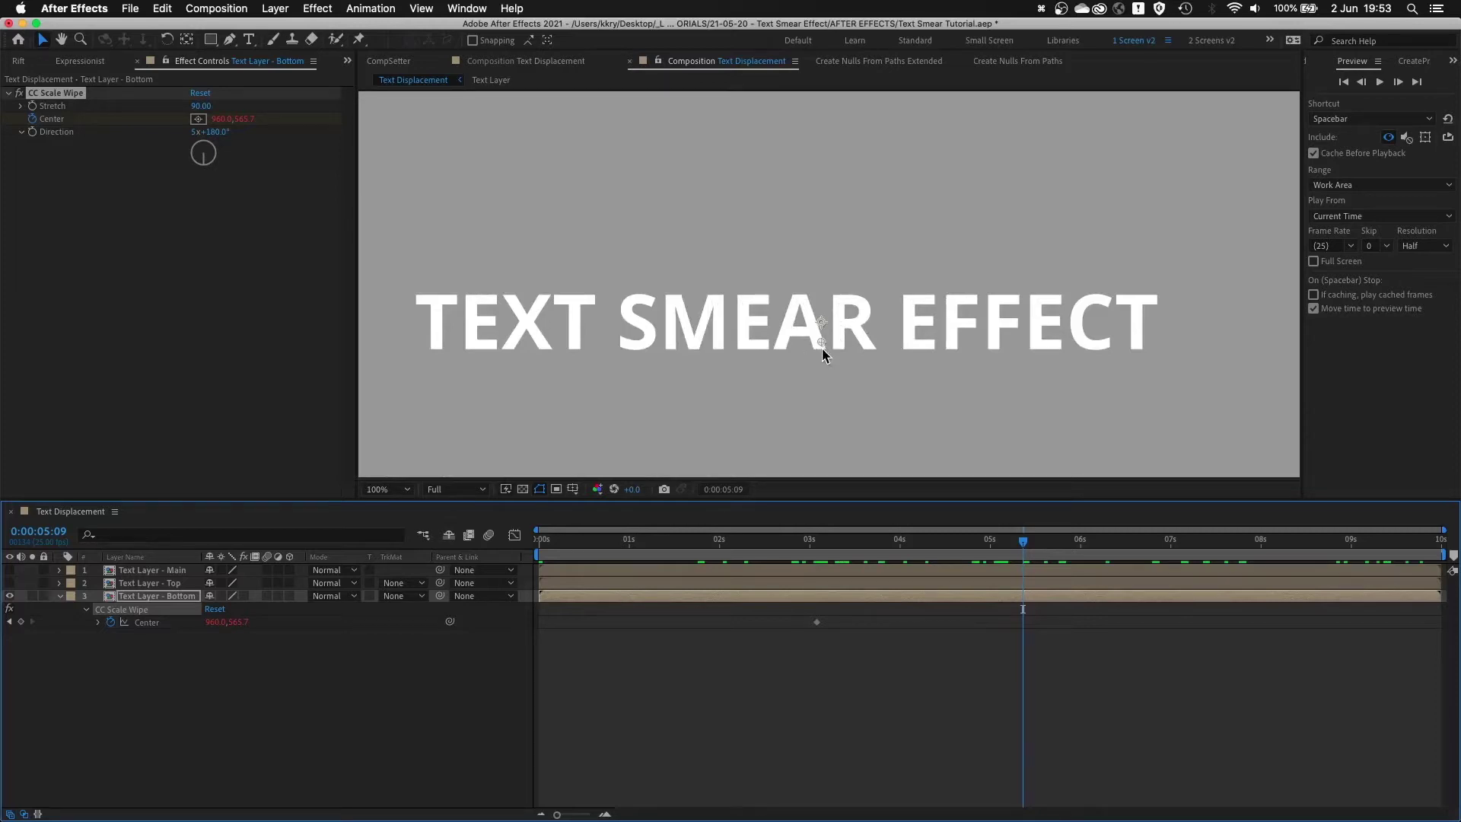
left_click(822, 344)
- Examine the Center expression in a widened Expressionist editor, including its source definition and the sourceRectAtTime text-size line
left_click(80, 61)
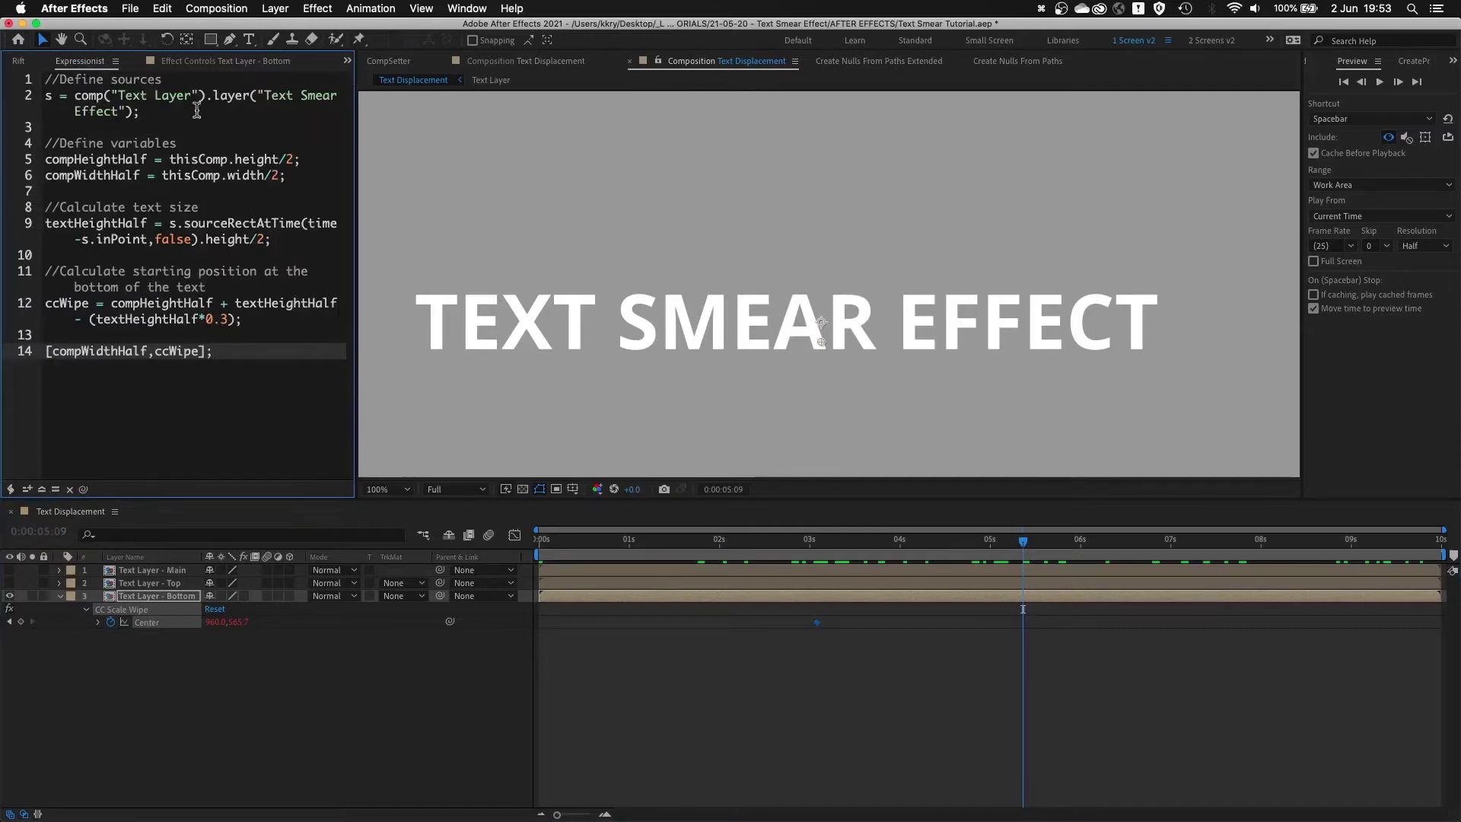
left_click_drag(355, 367, 423, 367)
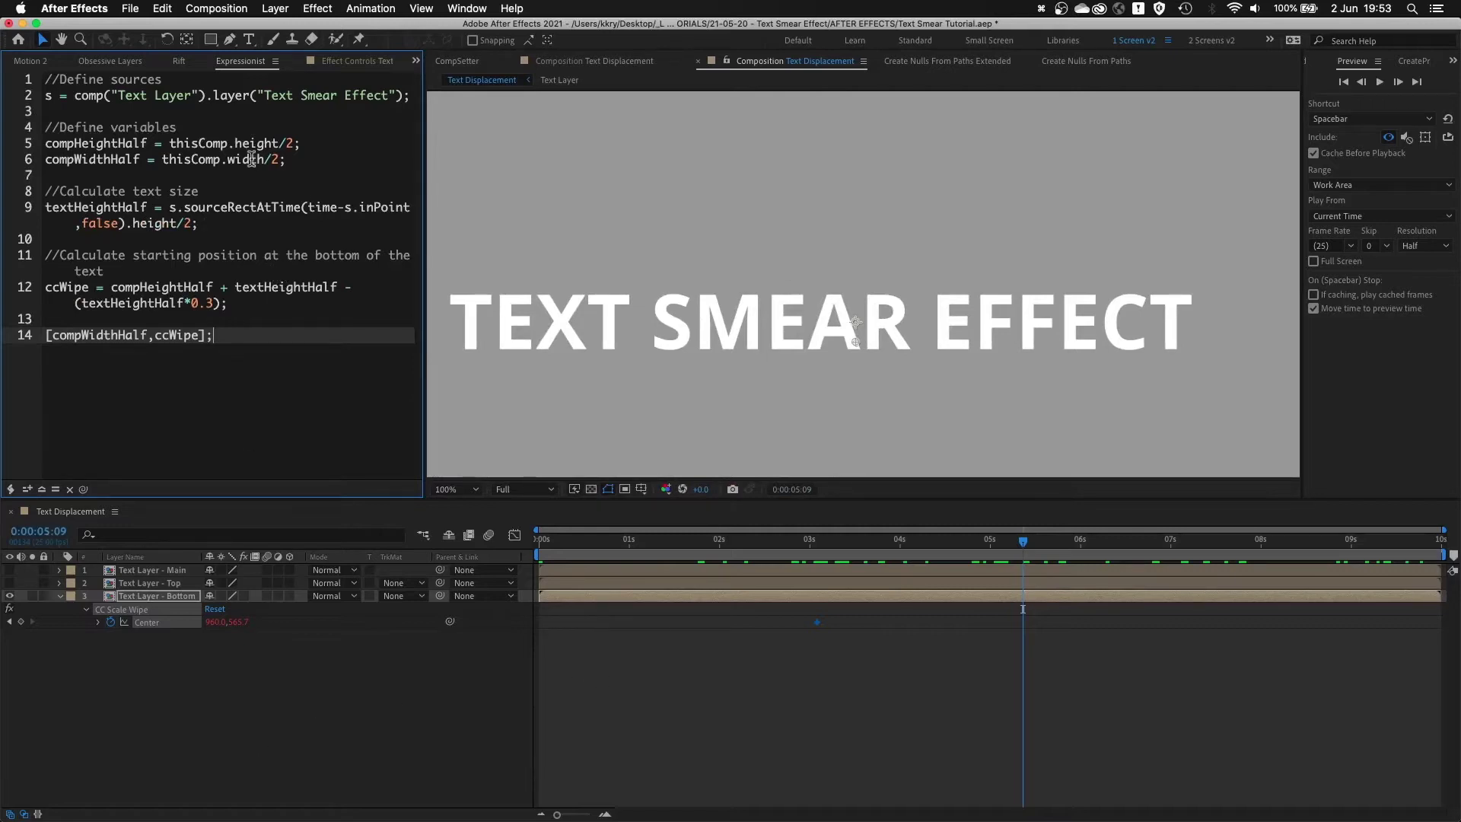
left_click_drag(170, 208, 298, 208)
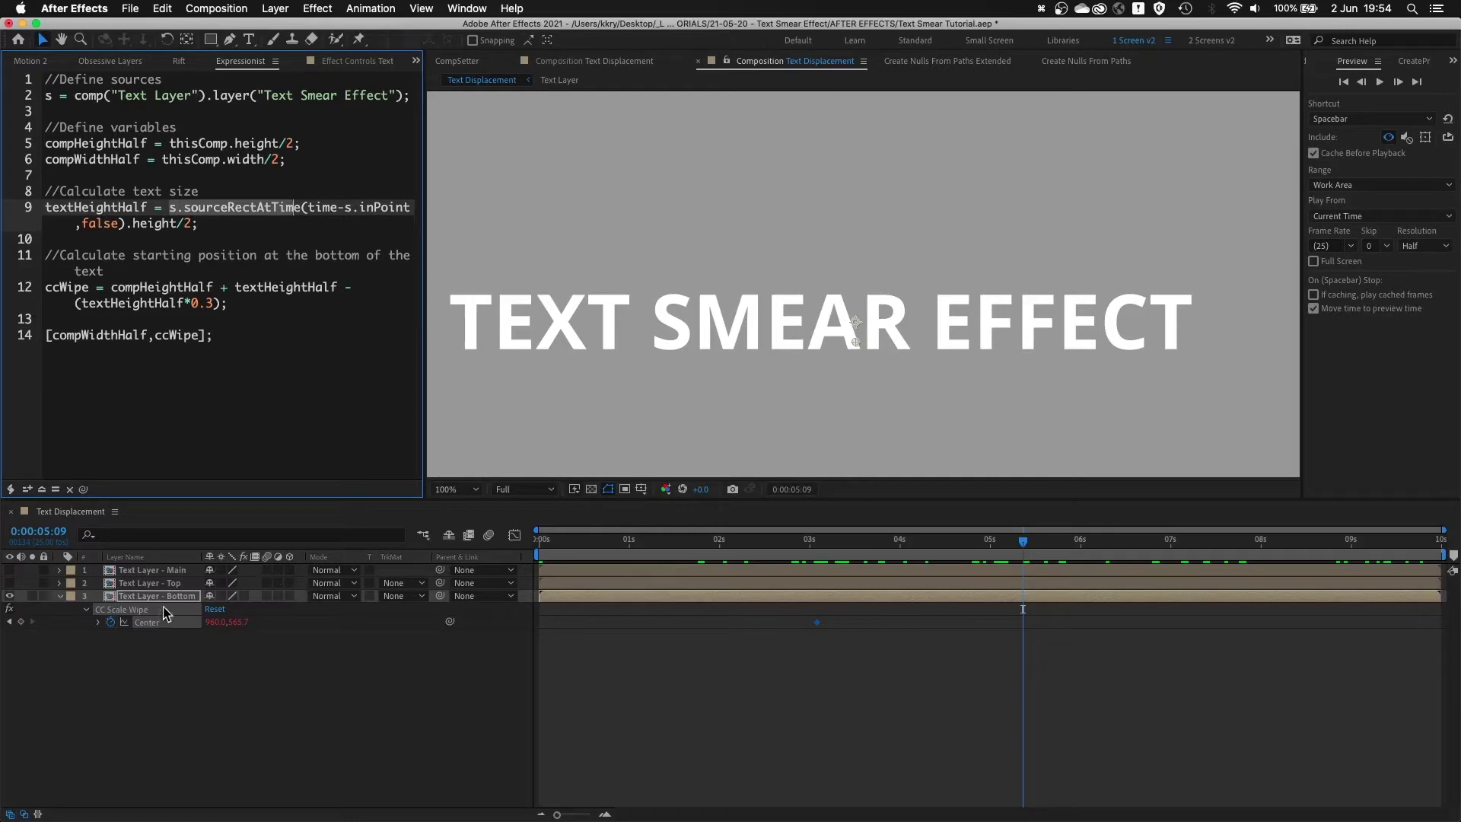
left_click(179, 122)
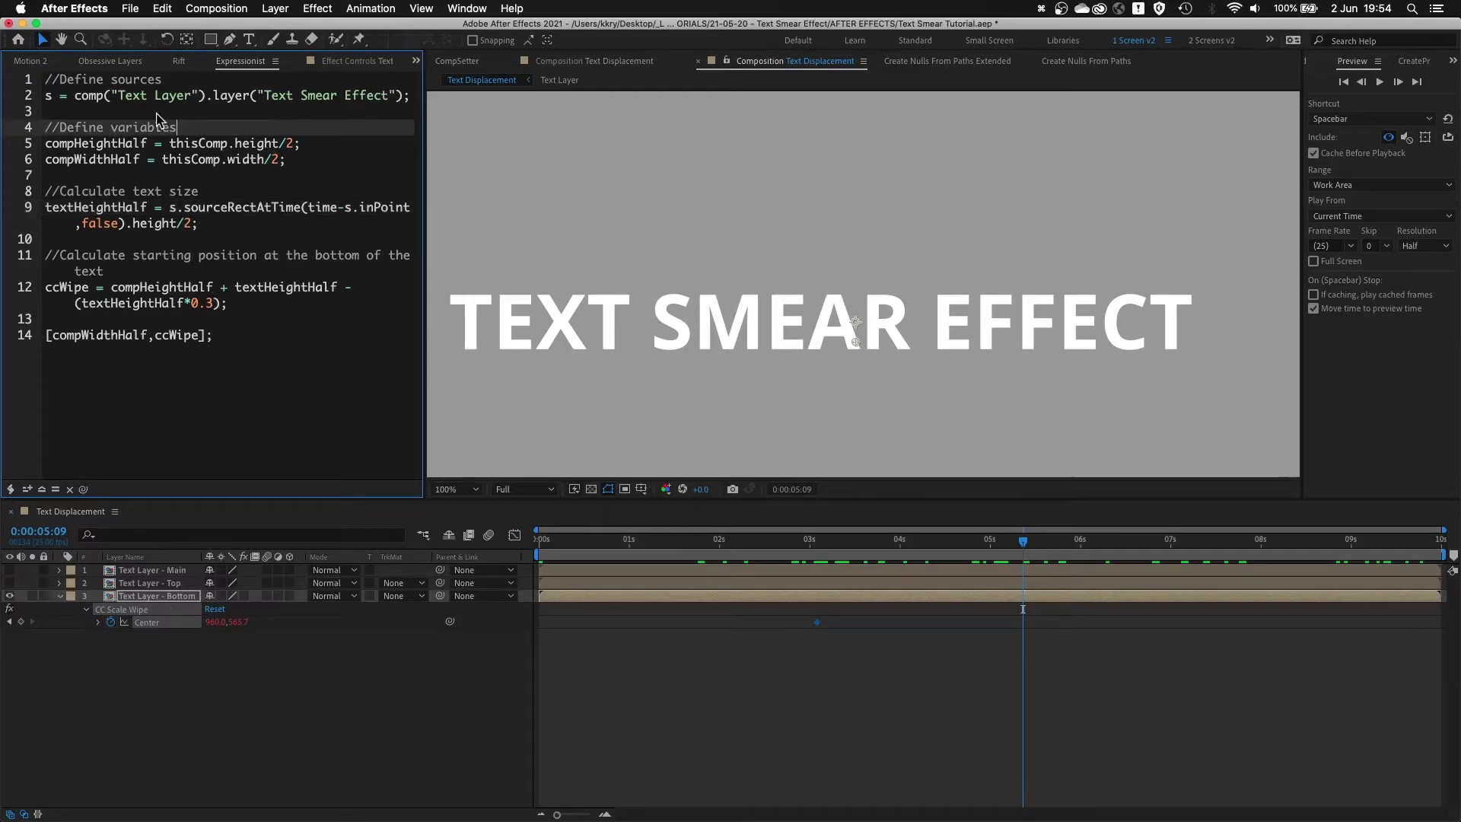
left_click(83, 111)
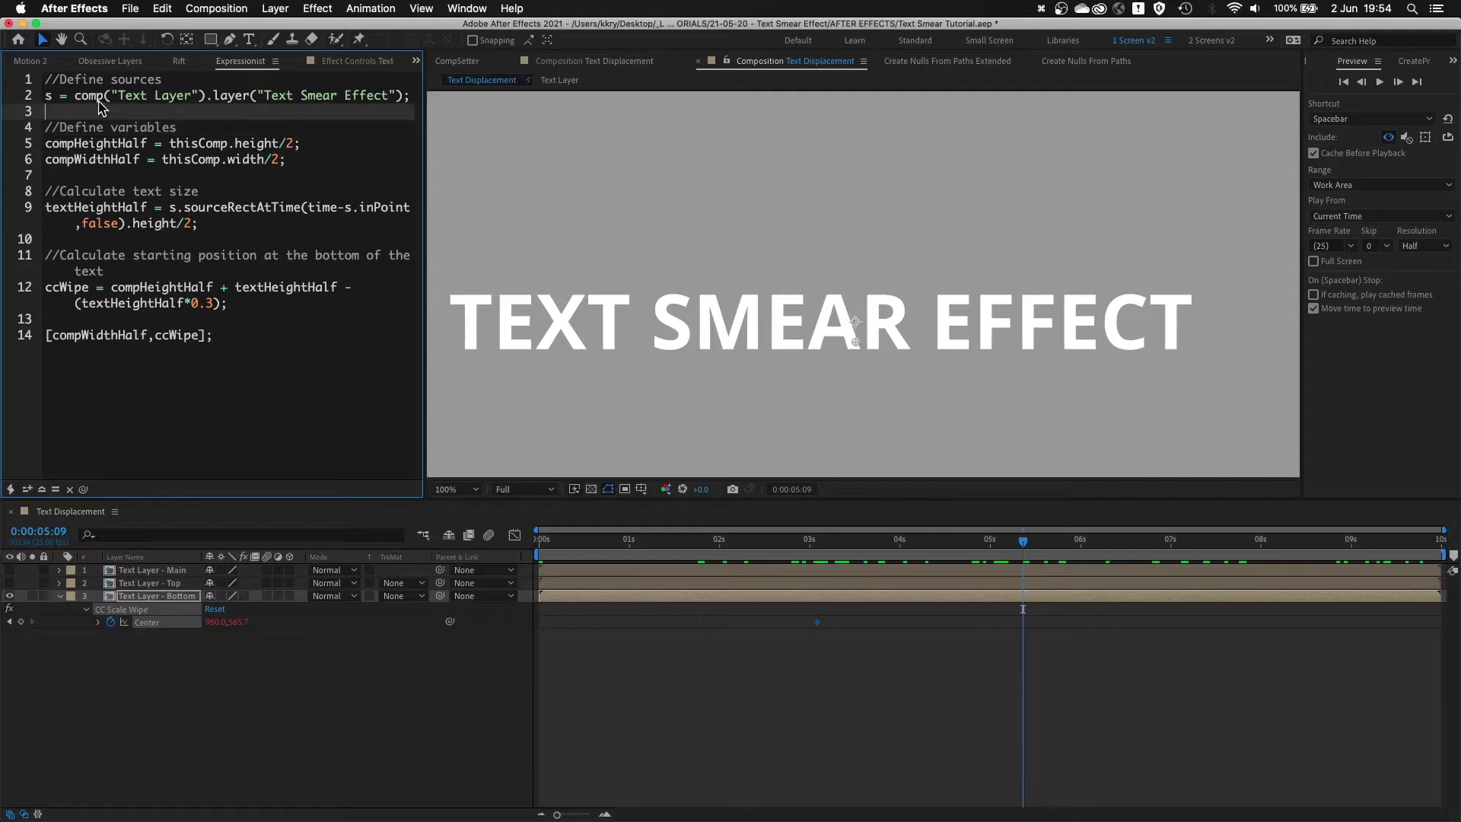
left_click(153, 611)
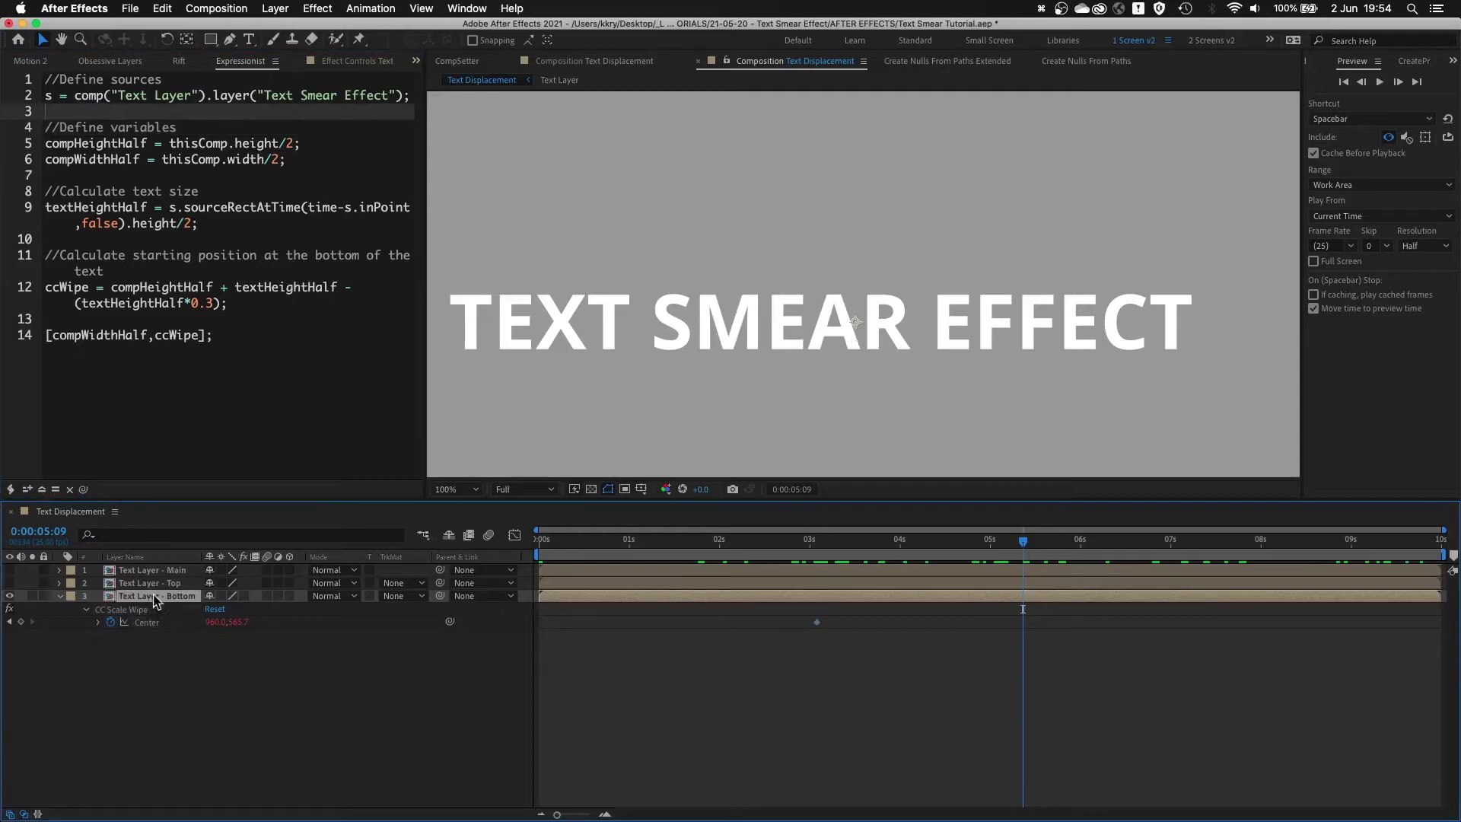
left_click(149, 558)
left_click(150, 557)
left_click(90, 384)
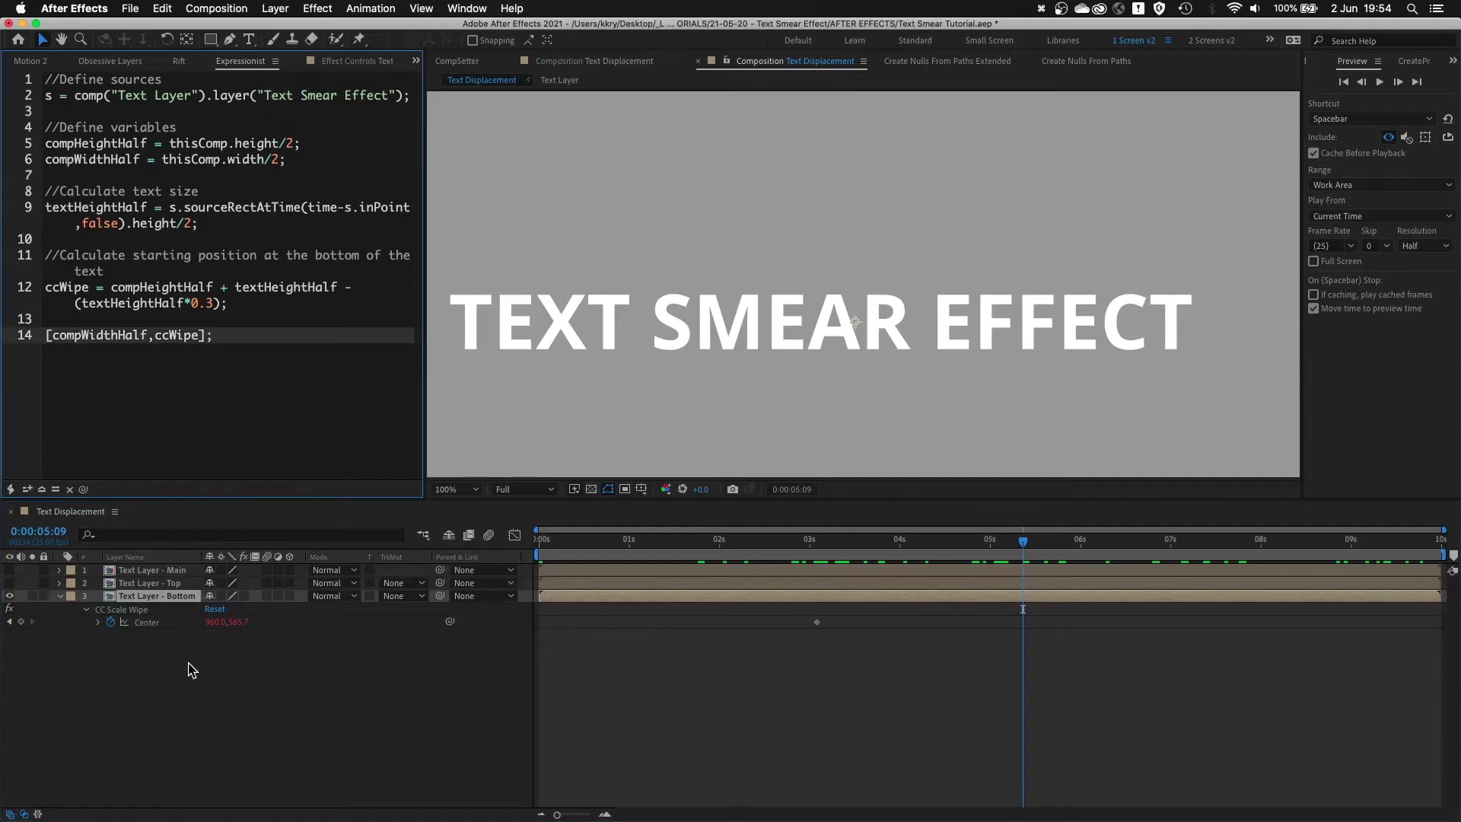
- Dock the Text Layer composition's timeline below Text Displacement and link an Anchor Point expression on Text Layer - Bottom to Text Smear Effect
double_click(171, 597)
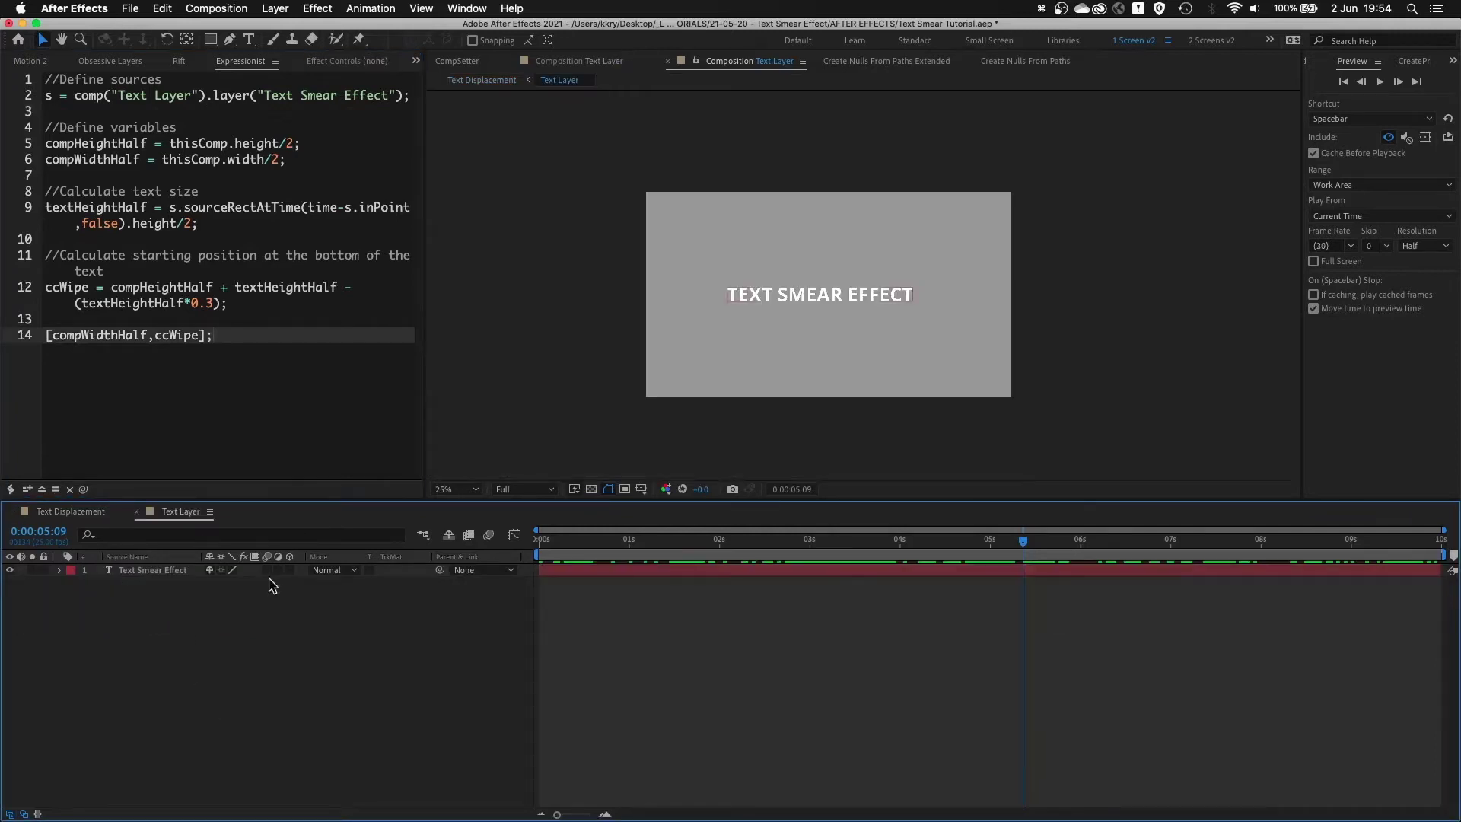
left_click_drag(176, 514, 90, 801)
left_click(155, 599)
key("a")
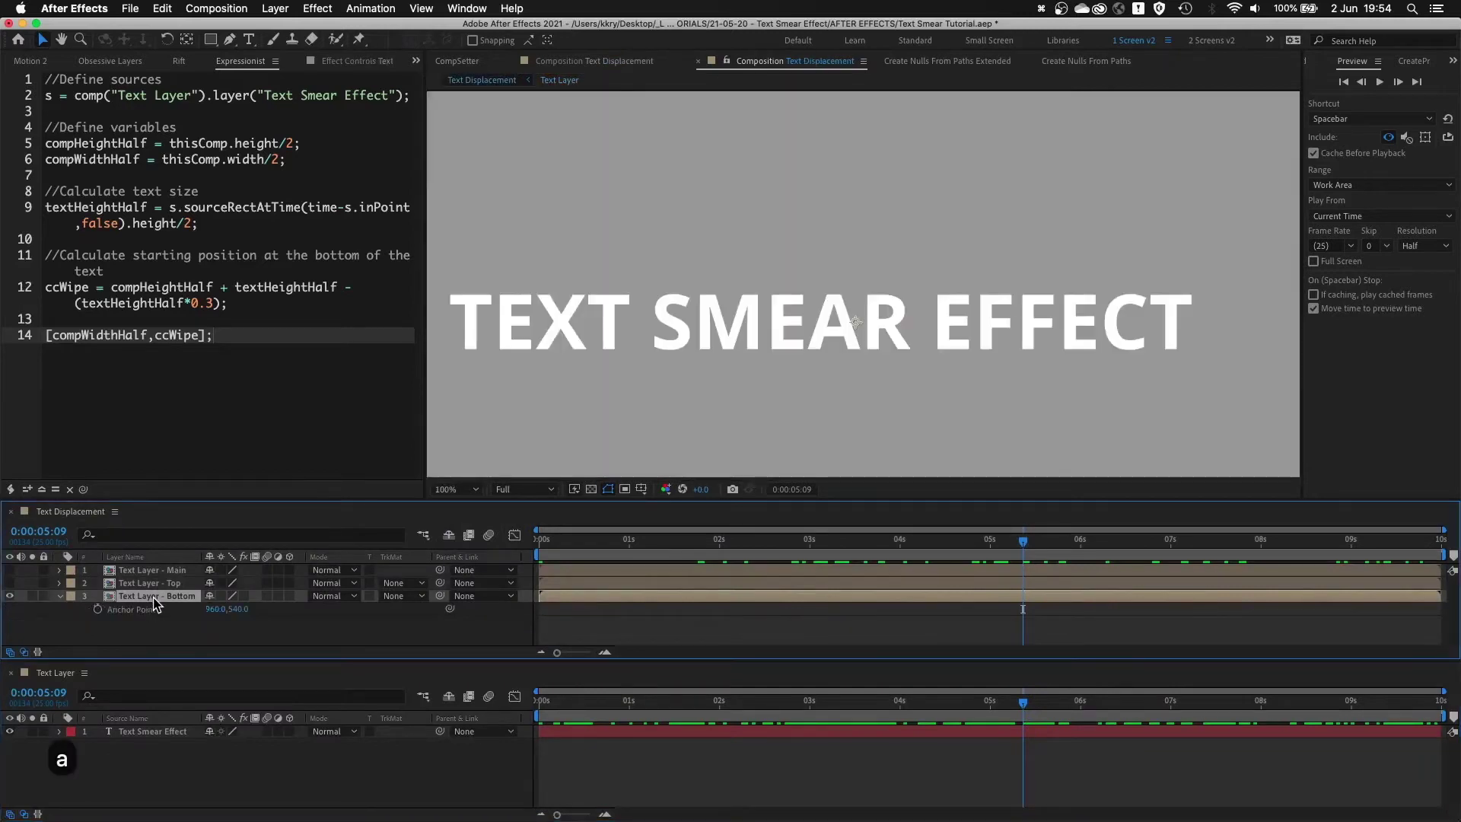
left_click(97, 609, "alt")
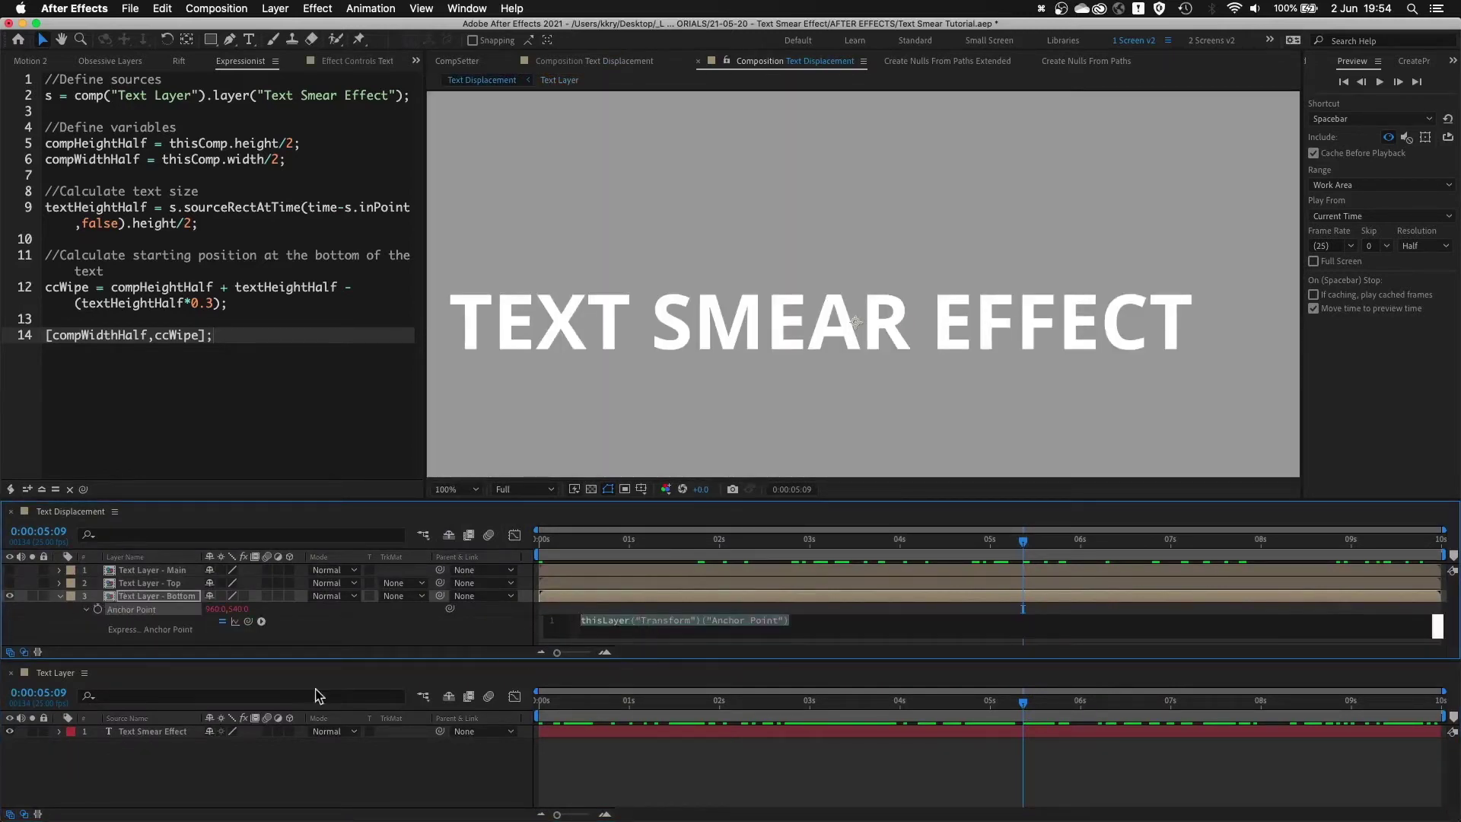
mouse_move(249, 621)
left_mouse_down()
mouse_move(369, 634)
mouse_move(342, 630)
mouse_move(143, 735)
left_mouse_up()
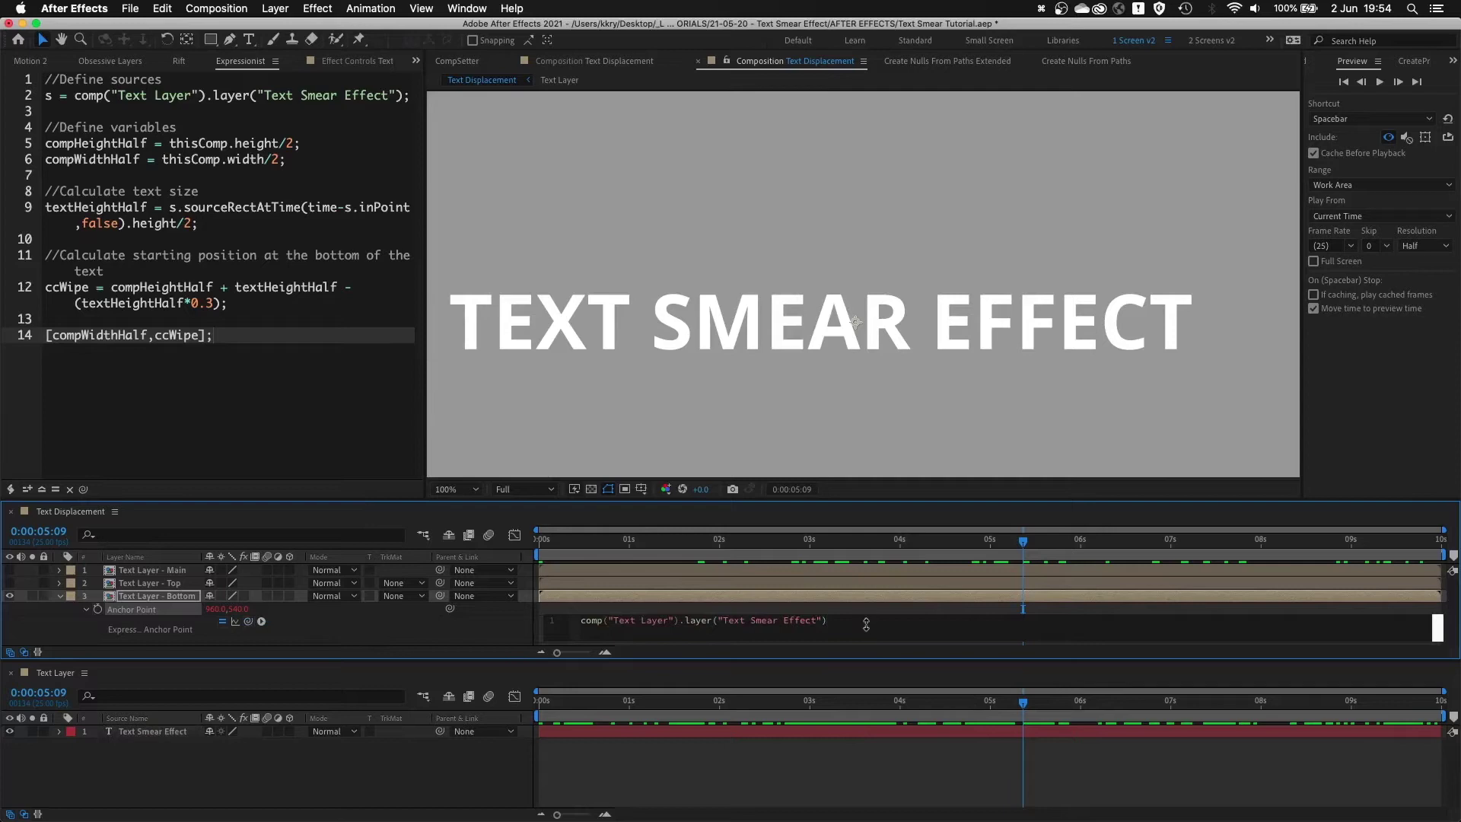
- Assign the linked layer reference to the variable s in the Anchor Point expression, and remove that expression
key("Home")
type("s =")
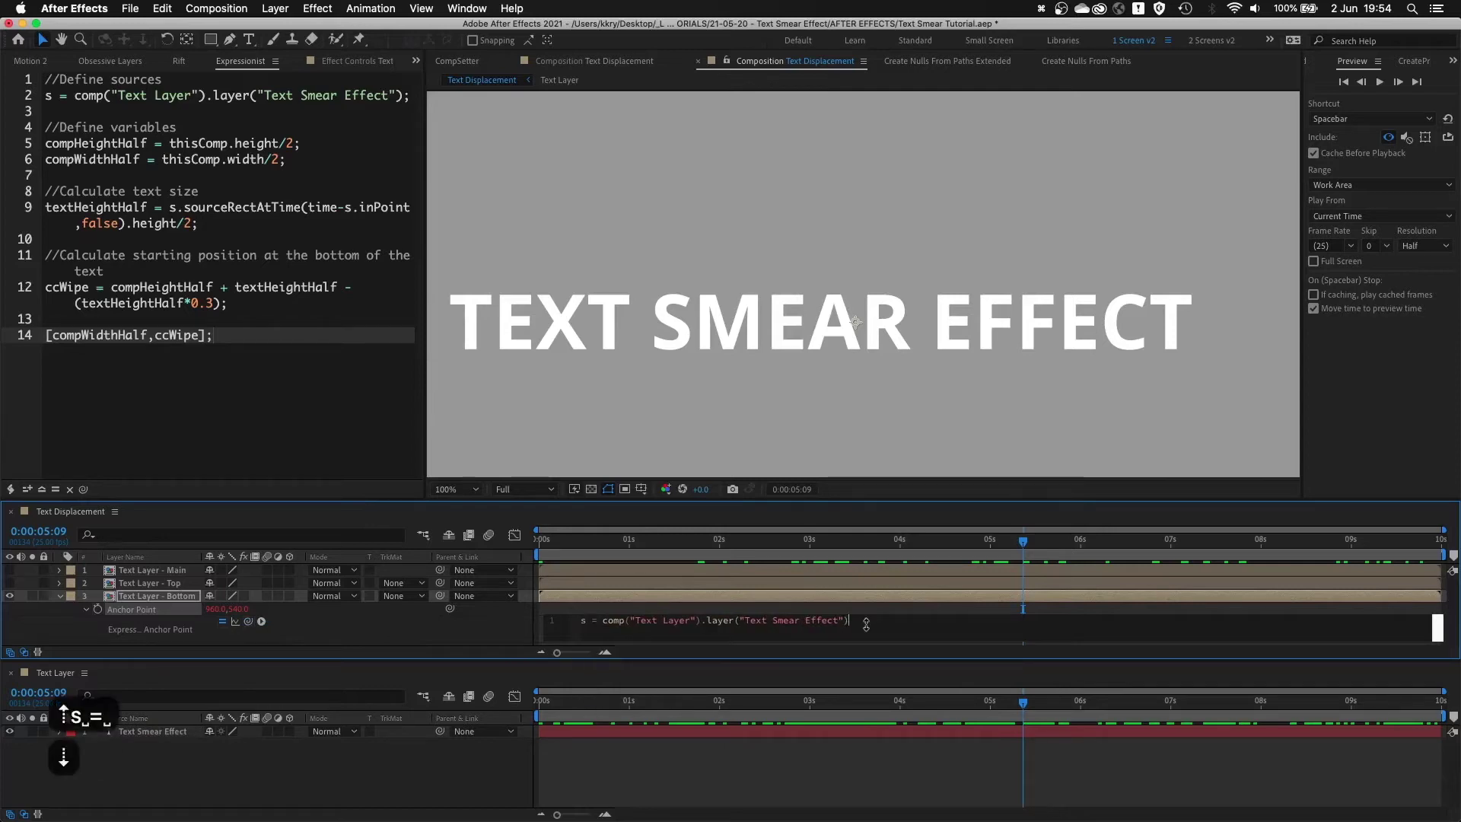
key("KP_Enter")
left_click(97, 609, "alt")
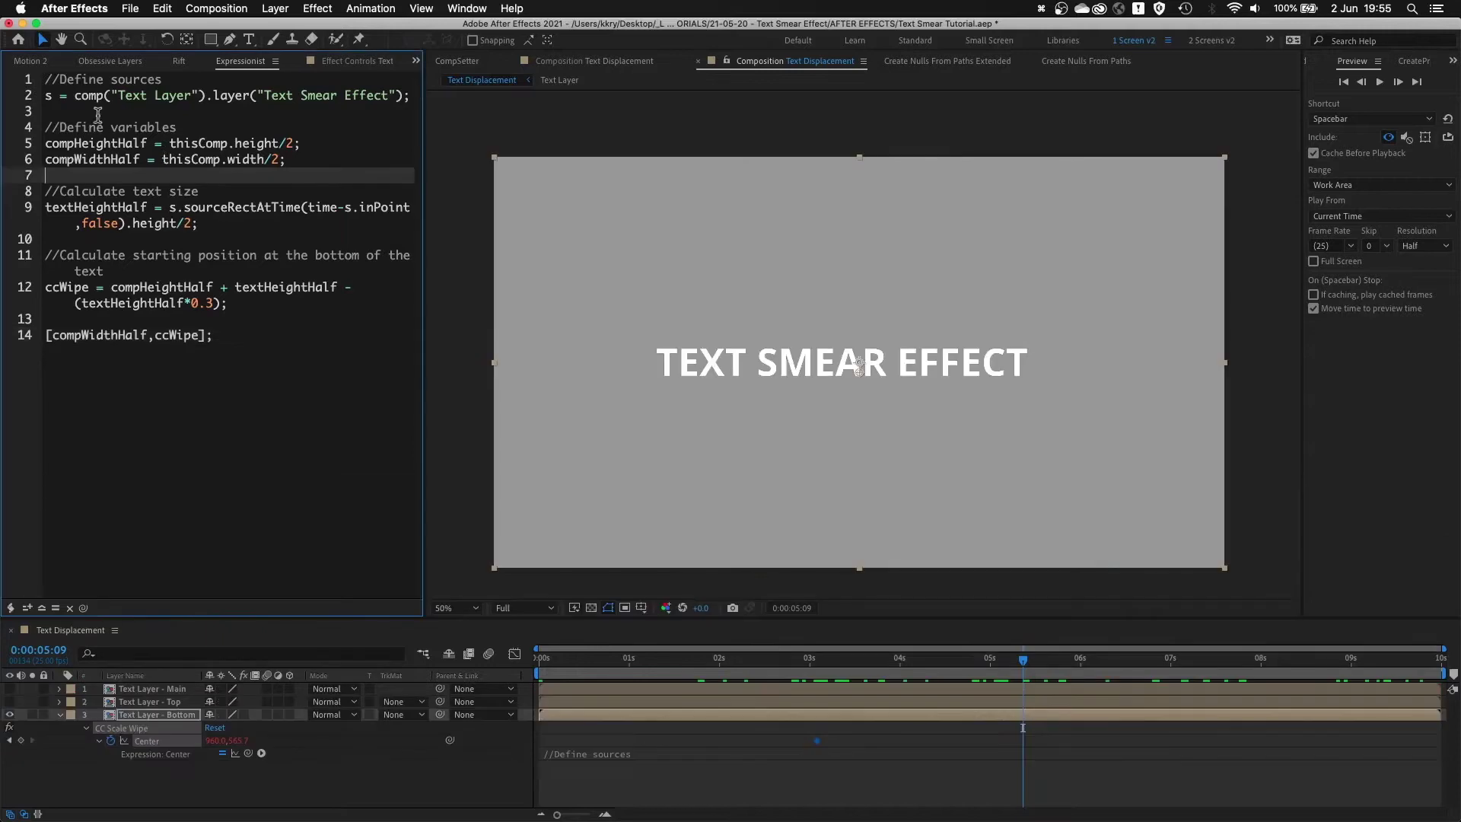
- Examine the compHeightHalf and compWidthHalf variable definitions in the Center expression of Text Layer - Bottom
left_click(97, 111)
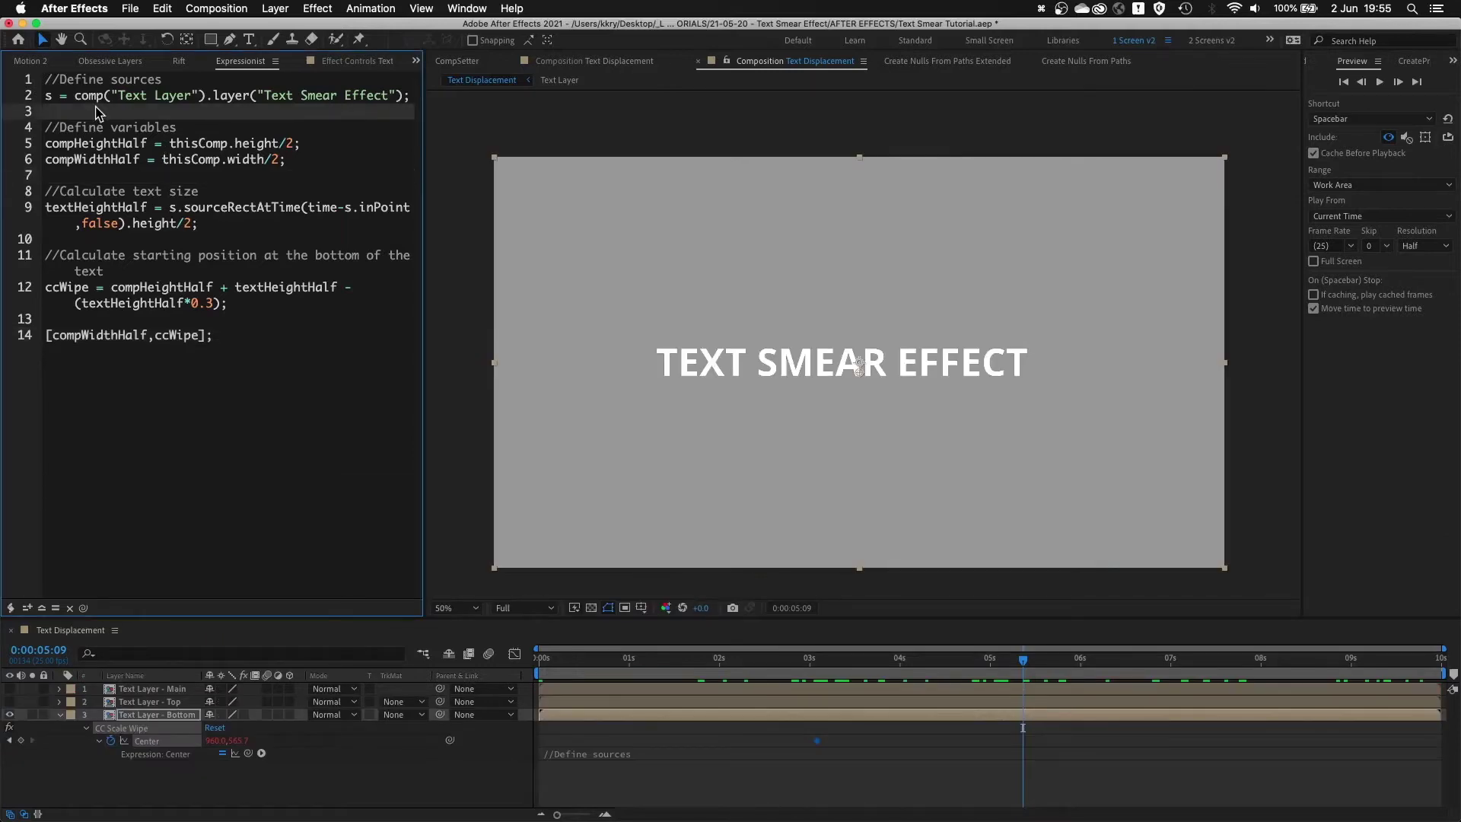
left_click_drag(311, 174, 25, 149)
left_click(104, 189)
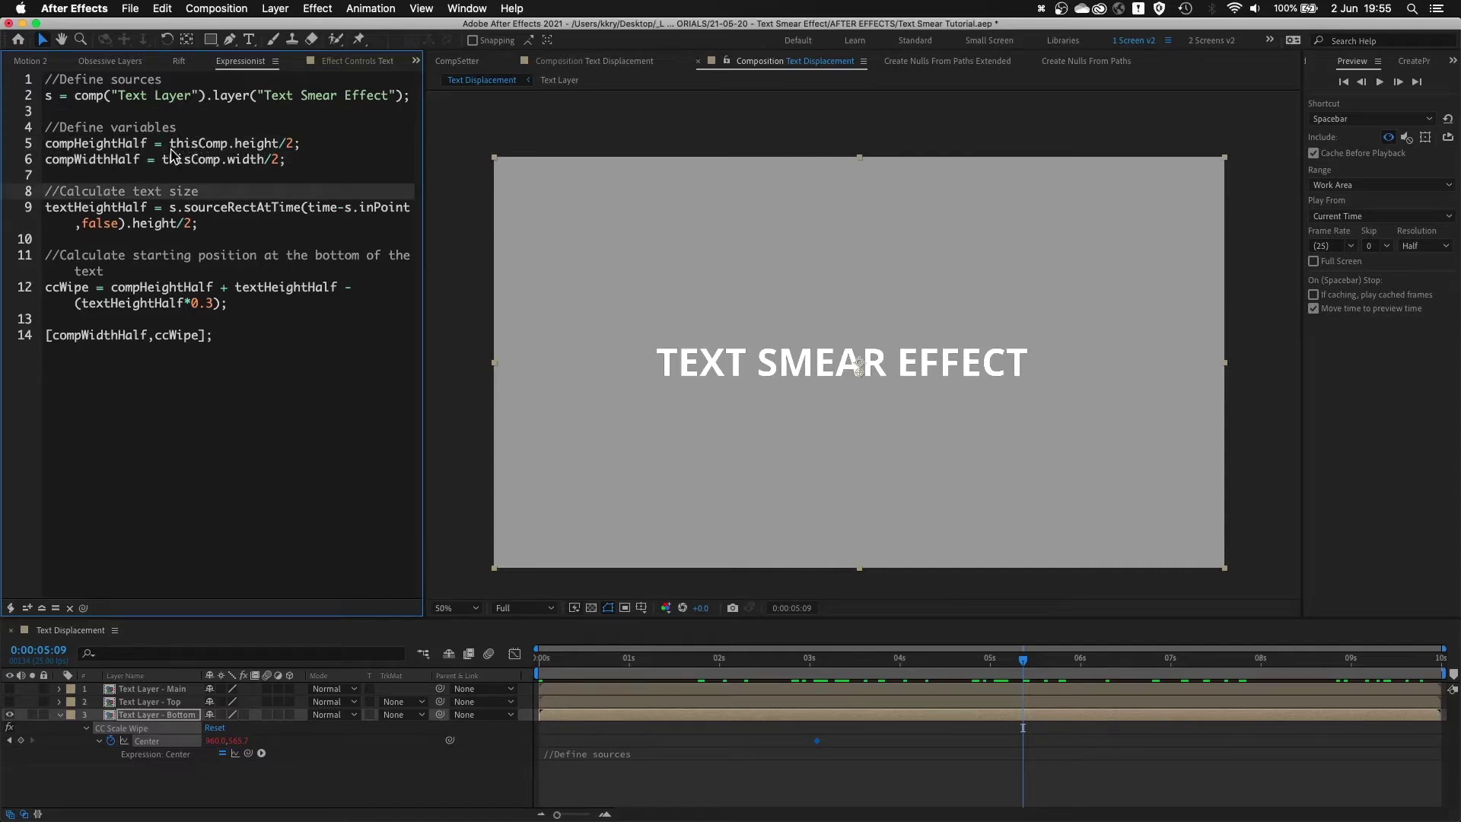
left_click_drag(302, 146, 170, 148)
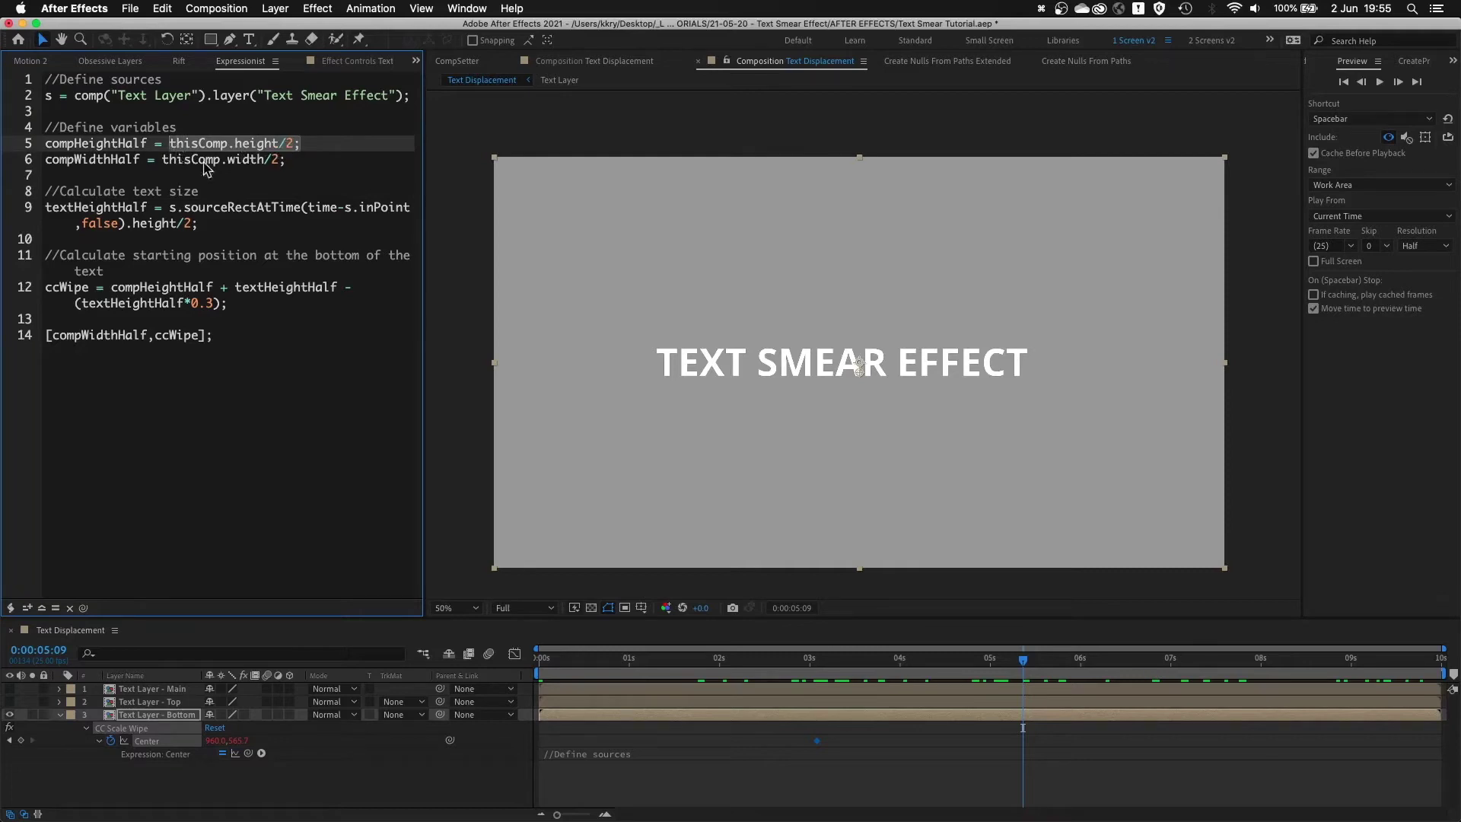
left_click(293, 163)
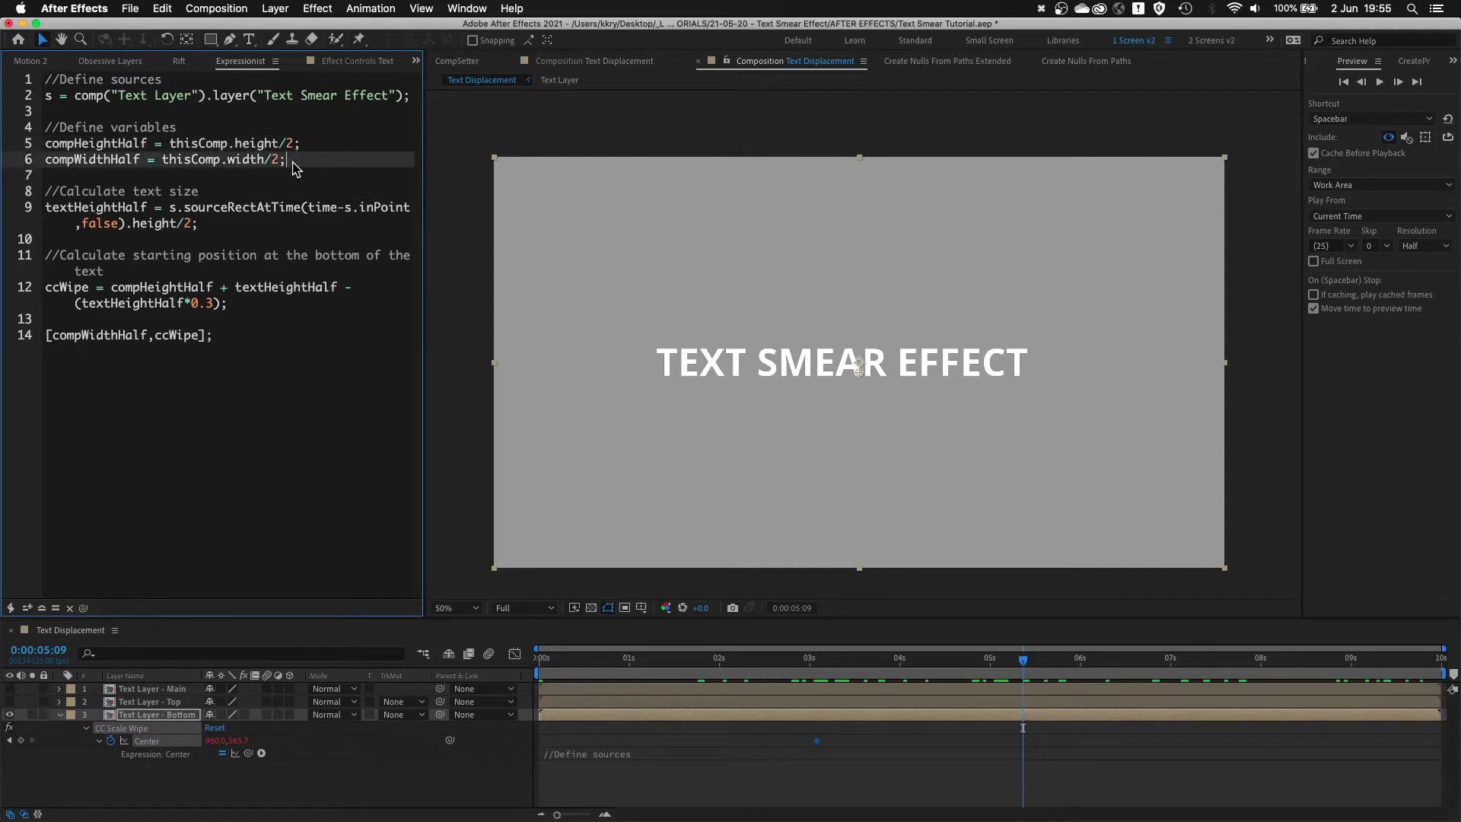
left_click_drag(297, 165, 44, 145)
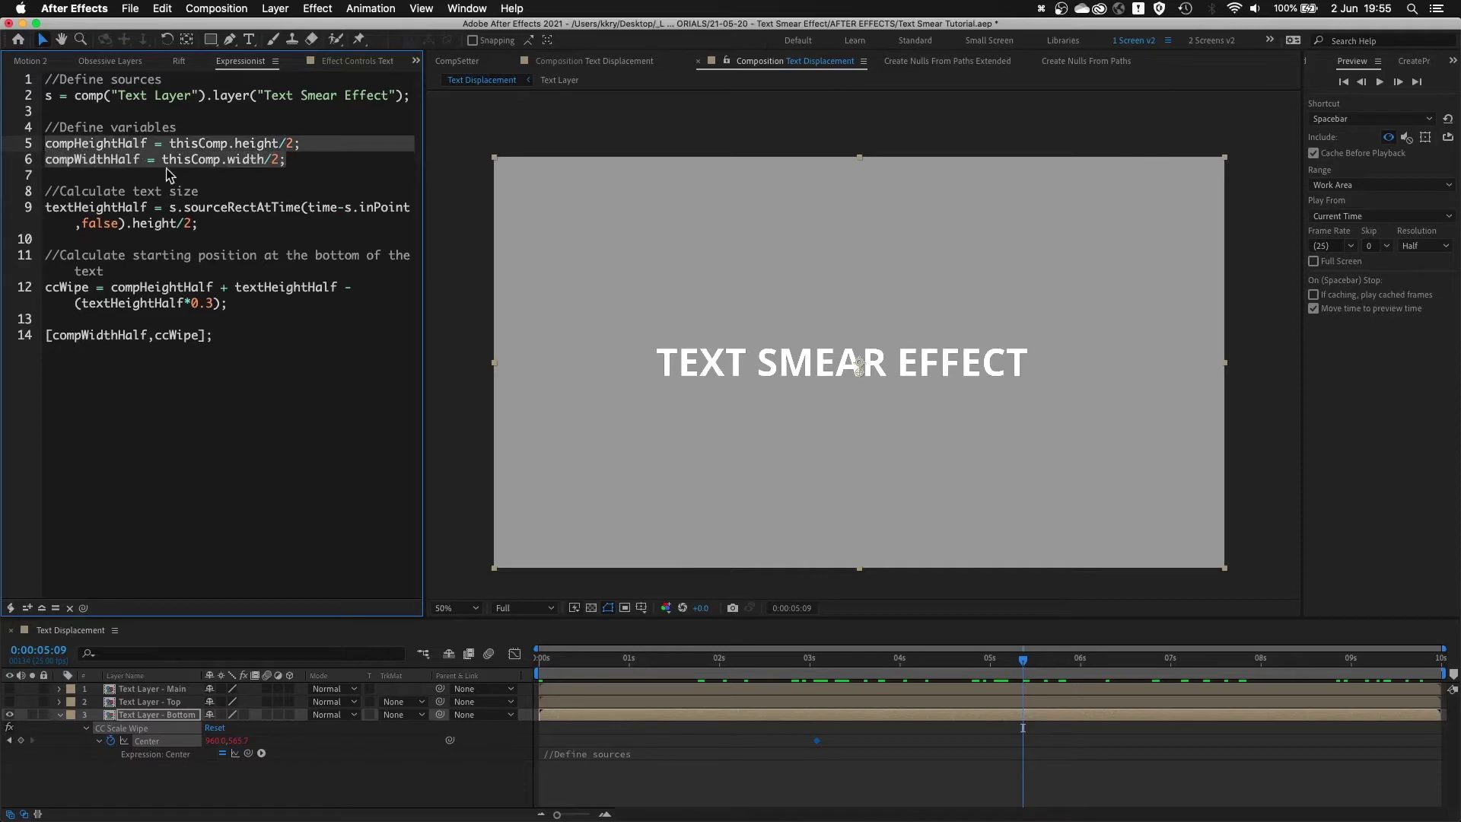
- Show the title/action safe guides and compare the composition's center with the half-height and half-width variables
left_click(620, 316)
key("apostrophe")
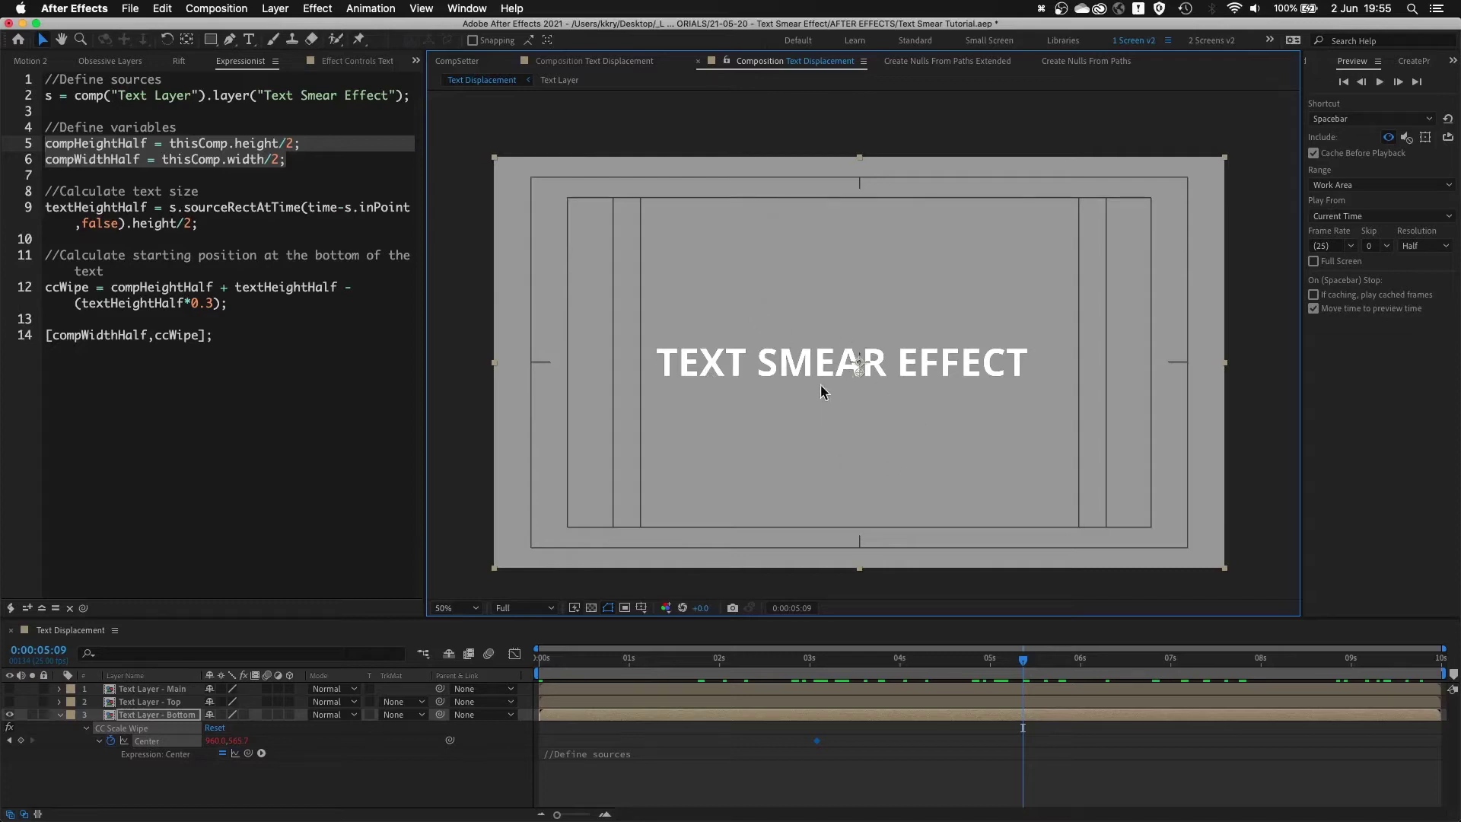
left_click(315, 160)
left_click_drag(304, 161, 23, 140)
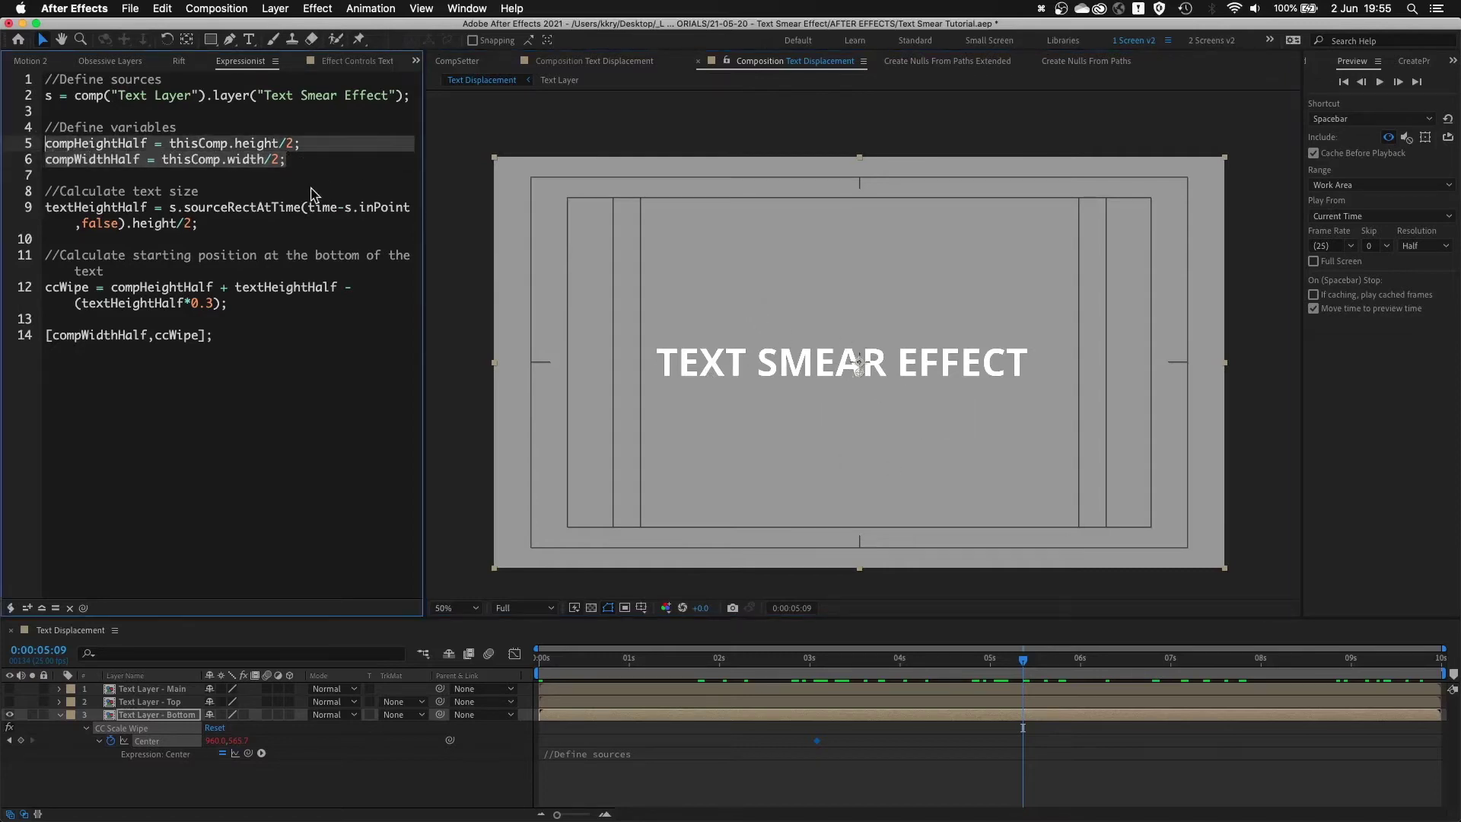
left_click(292, 161)
scroll(863, 378, "up", 2)
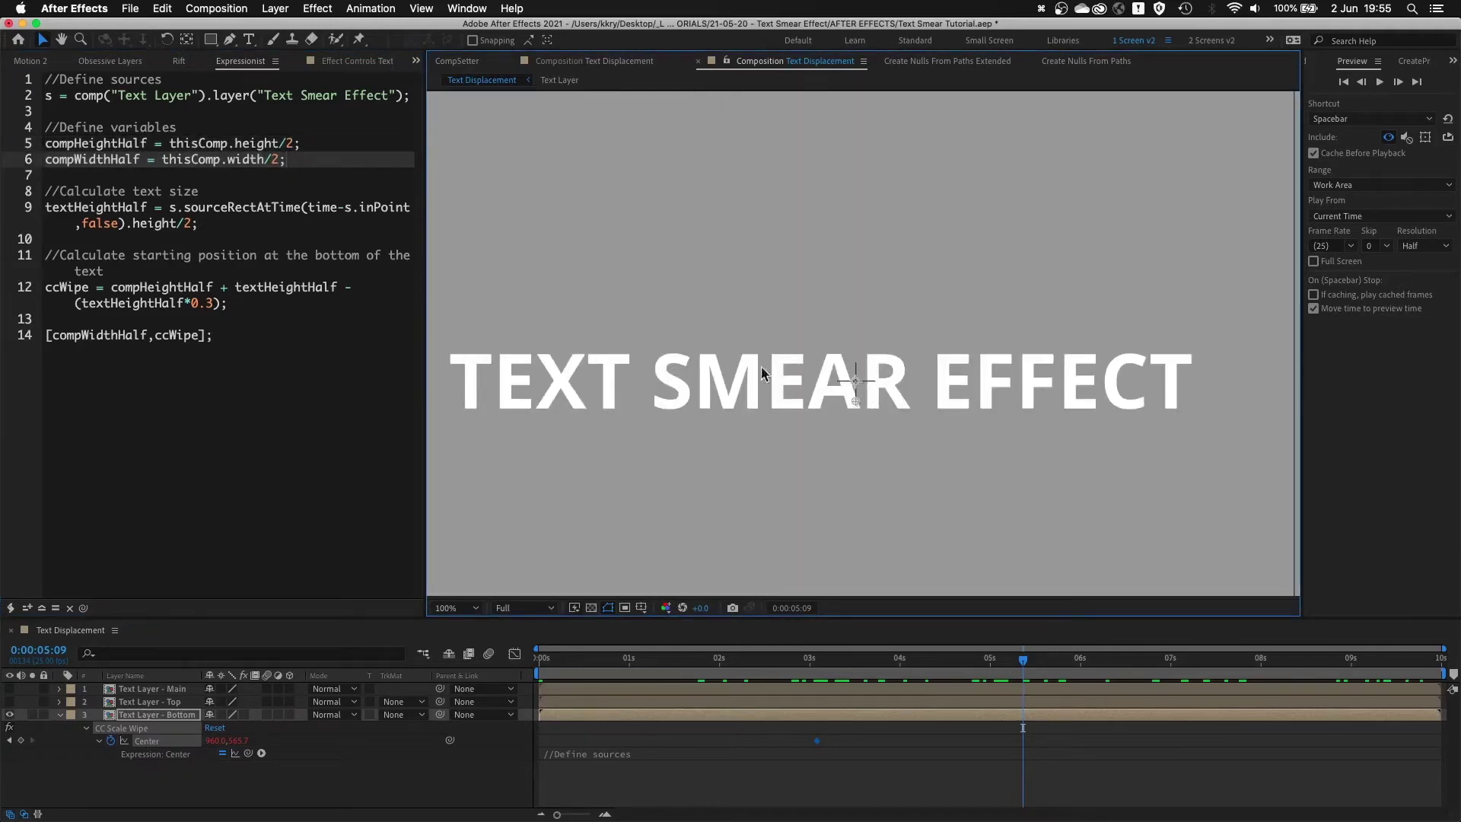
- Examine the textHeightHalf calculation in the Center expression, which halves the source text's sourceRectAtTime height
left_click(186, 177)
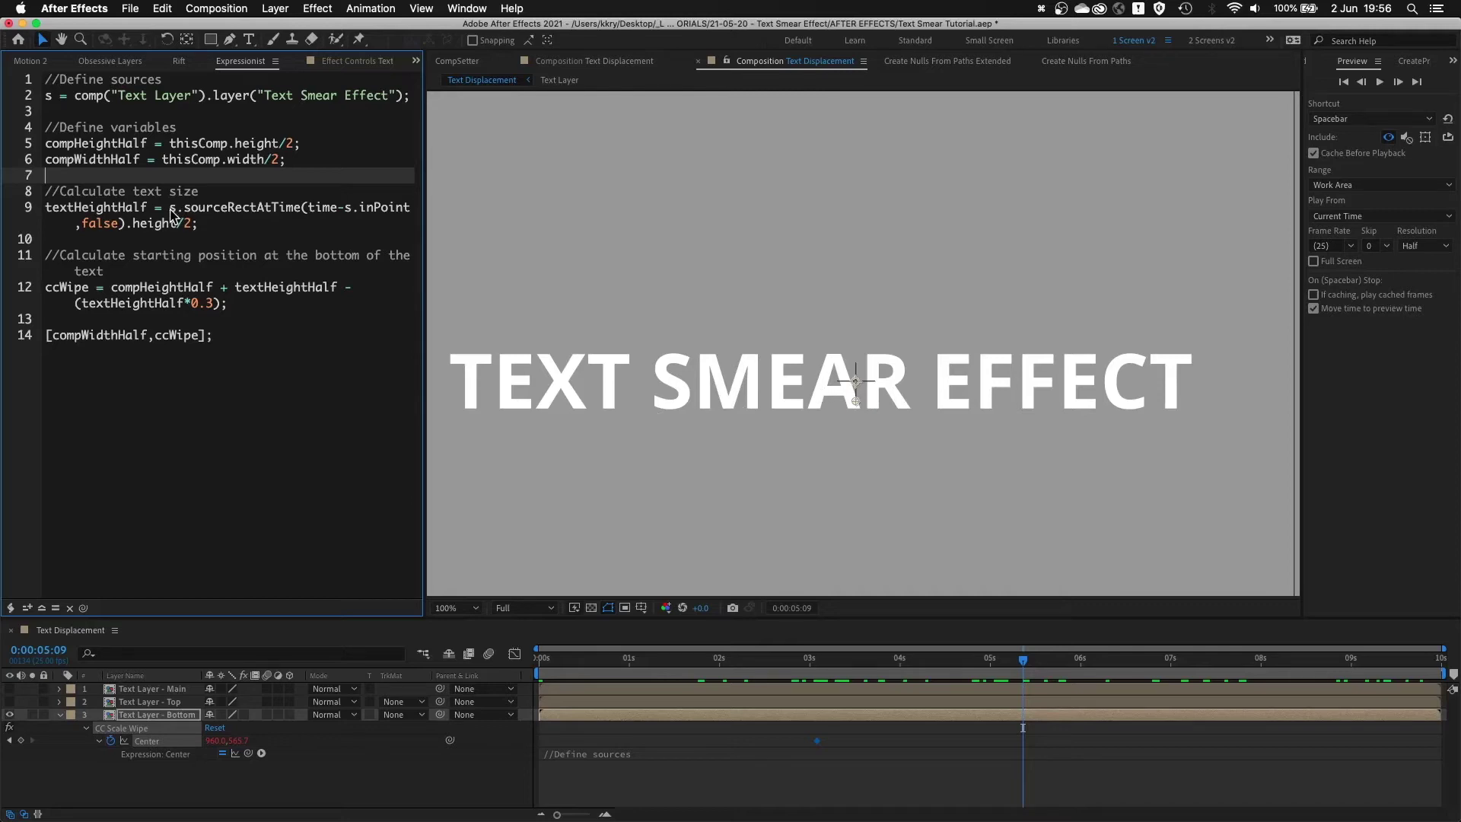
left_click_drag(172, 214, 139, 232)
left_click(144, 231)
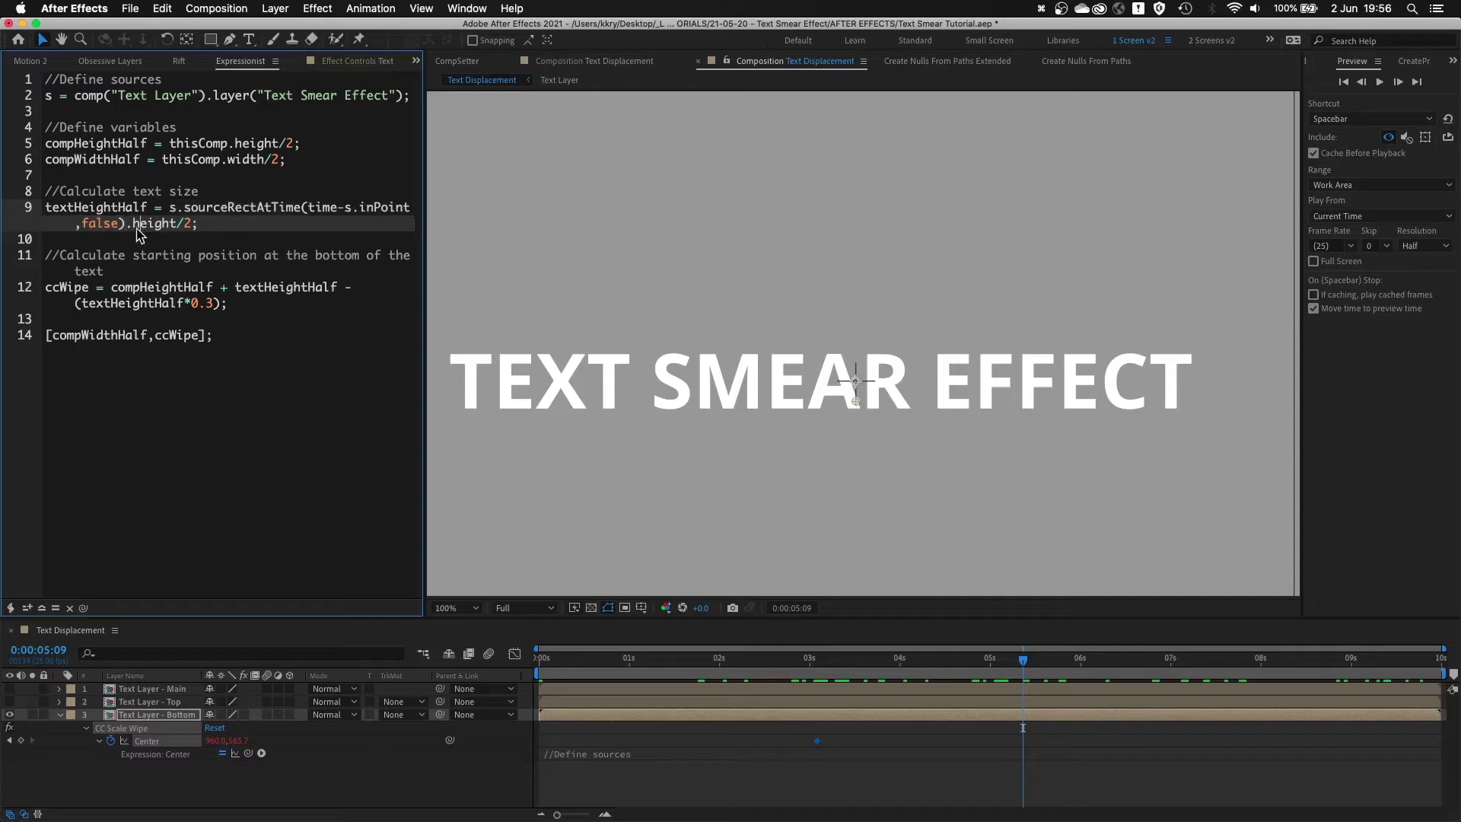
double_click(154, 223)
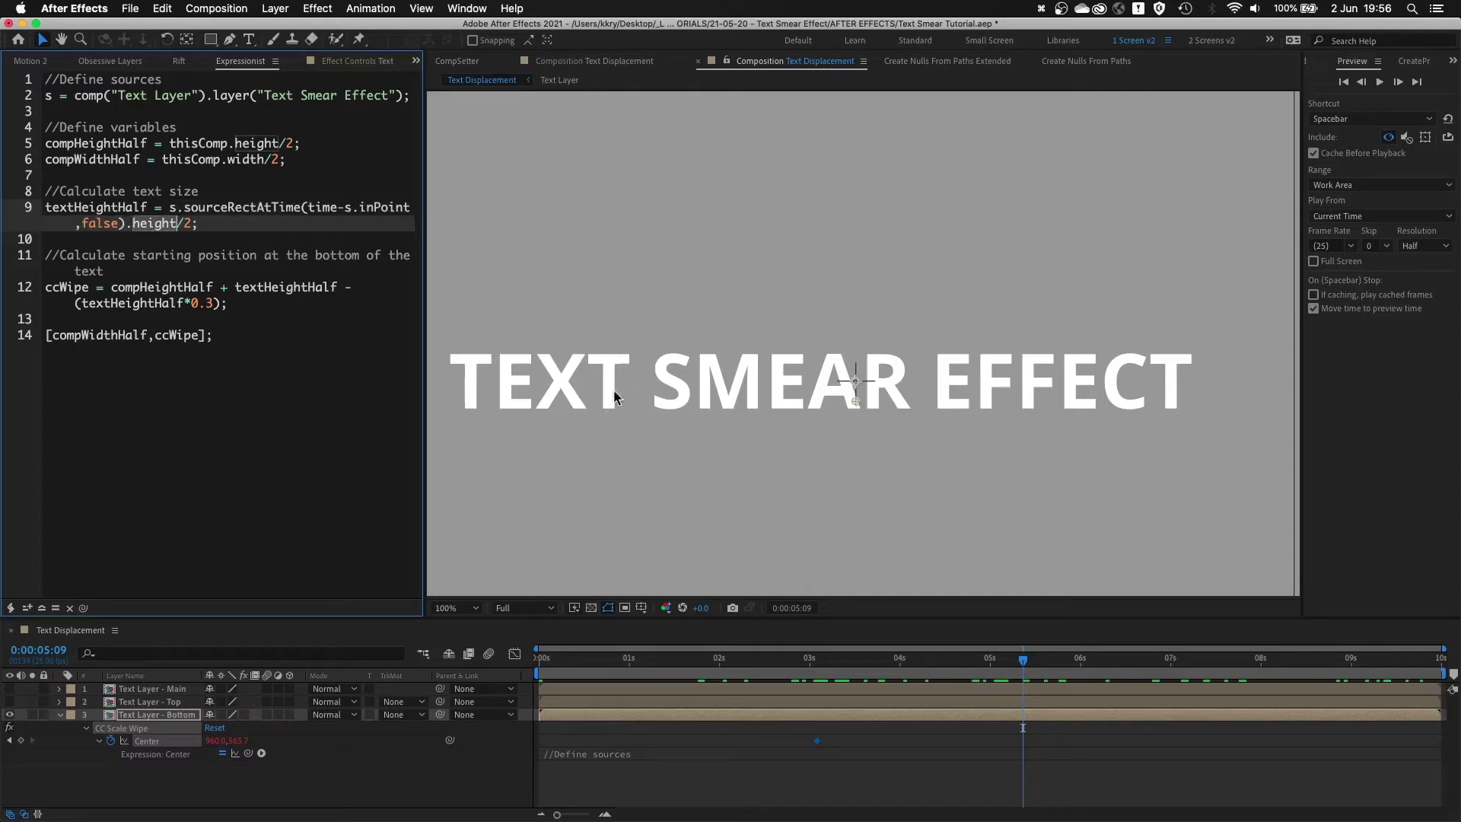
left_click(182, 223)
key("Down")
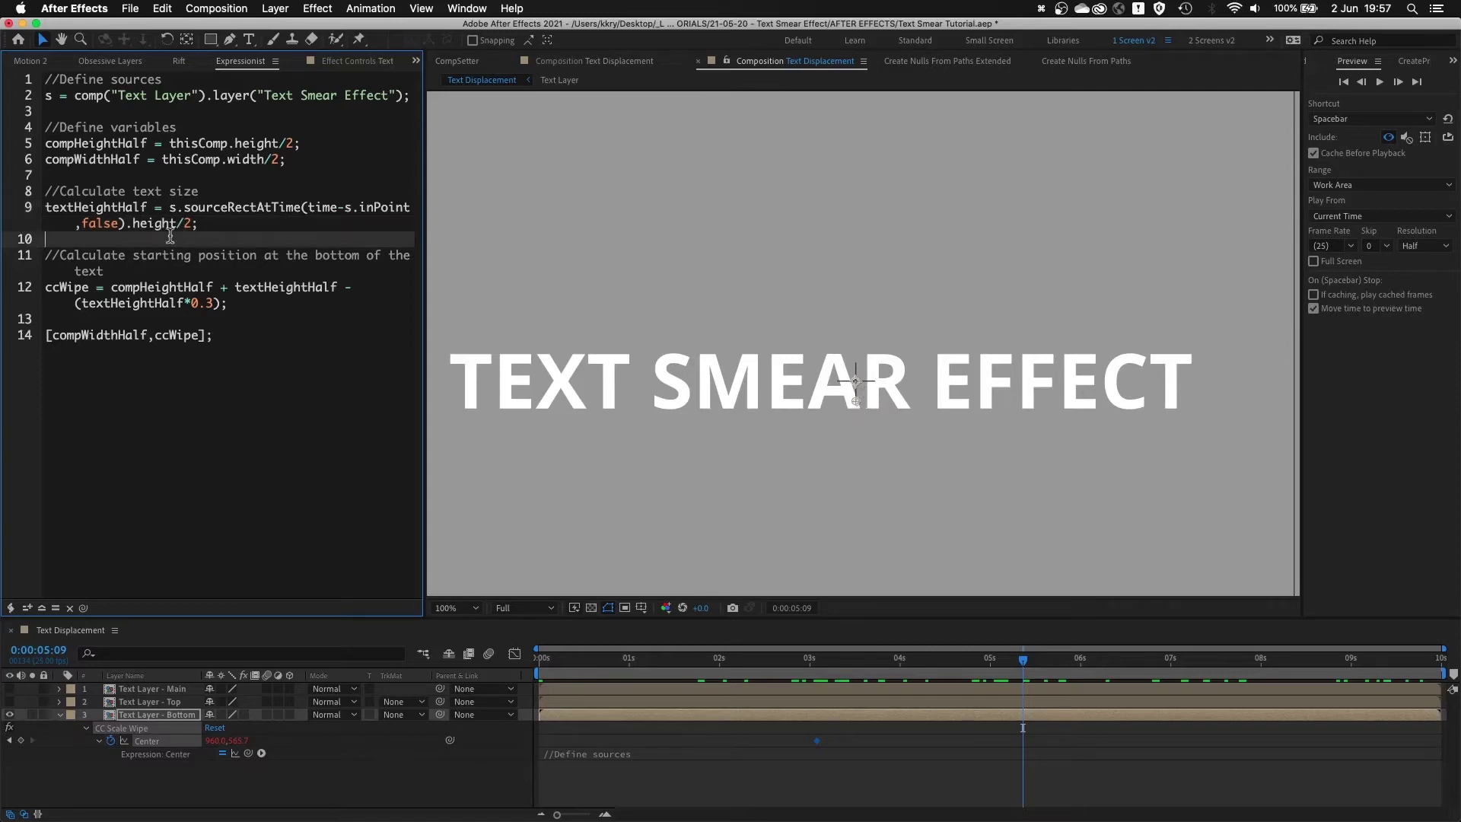
left_click_drag(171, 236, 37, 127)
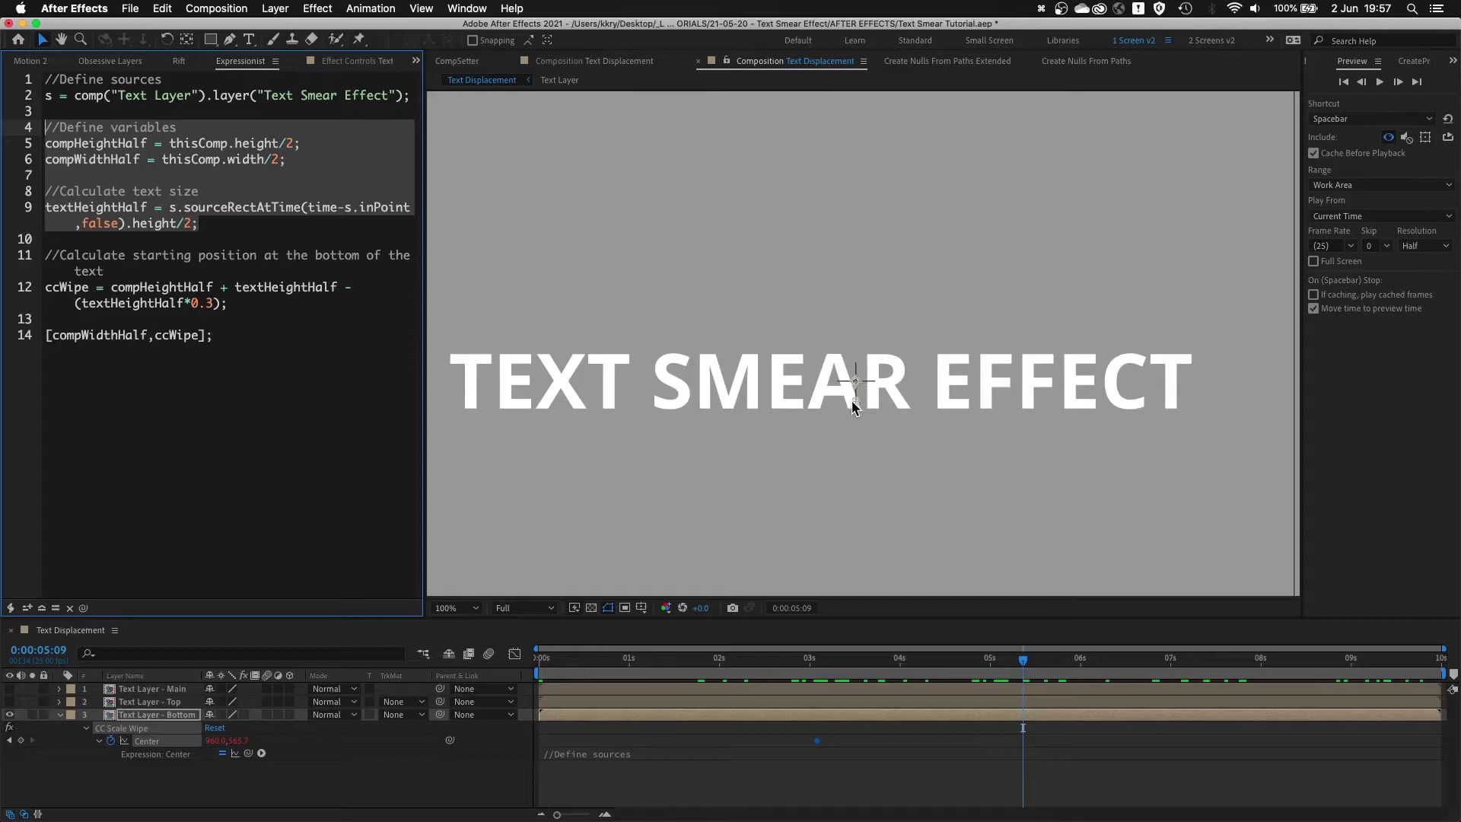
- Examine the ccWipe formula built from compHeightHalf, textHeightHalf and the 0.3 offset against the text's lower edge
double_click(133, 287)
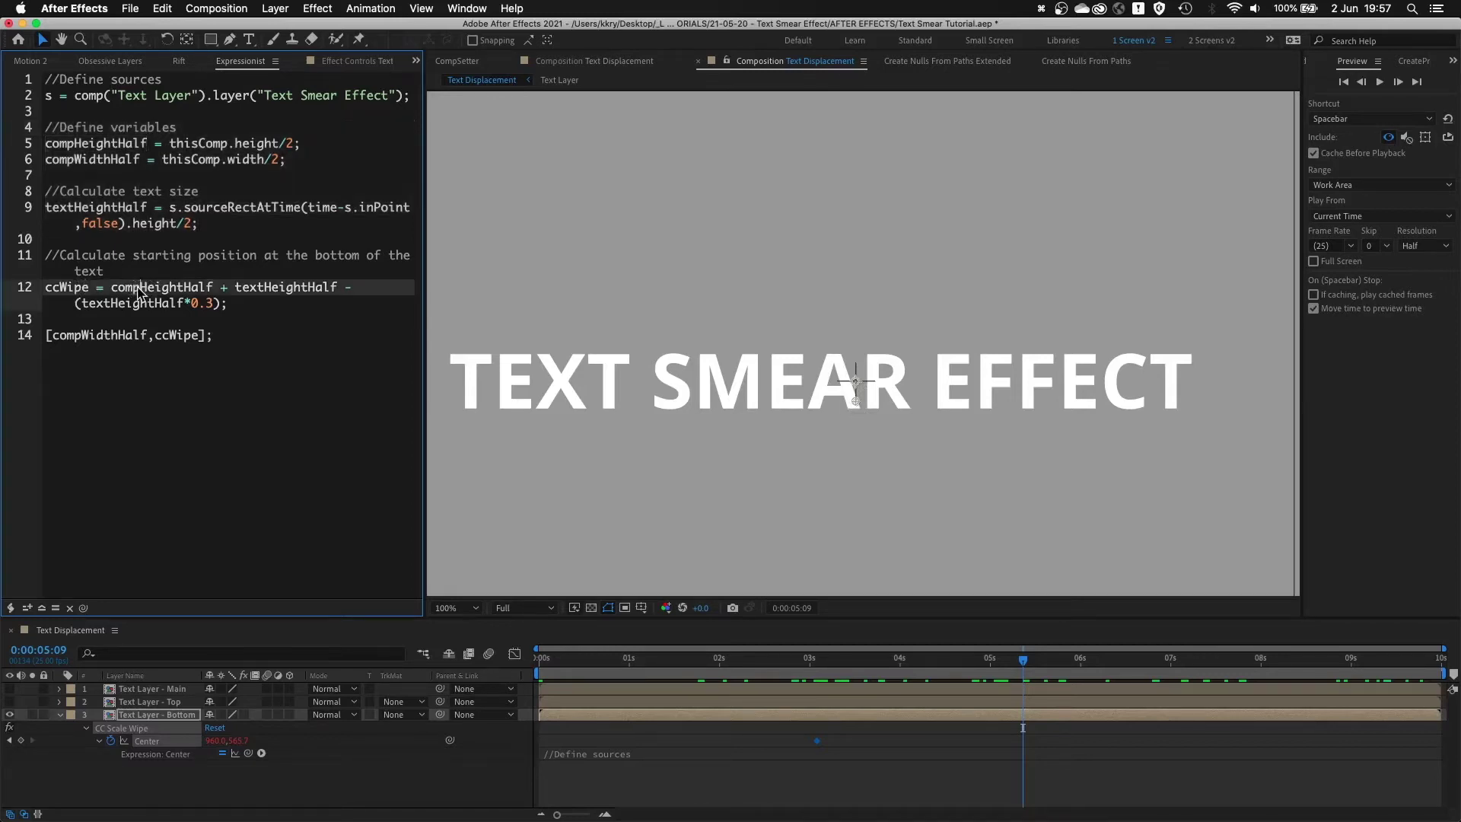
left_click_drag(304, 144, 36, 148)
double_click(181, 288)
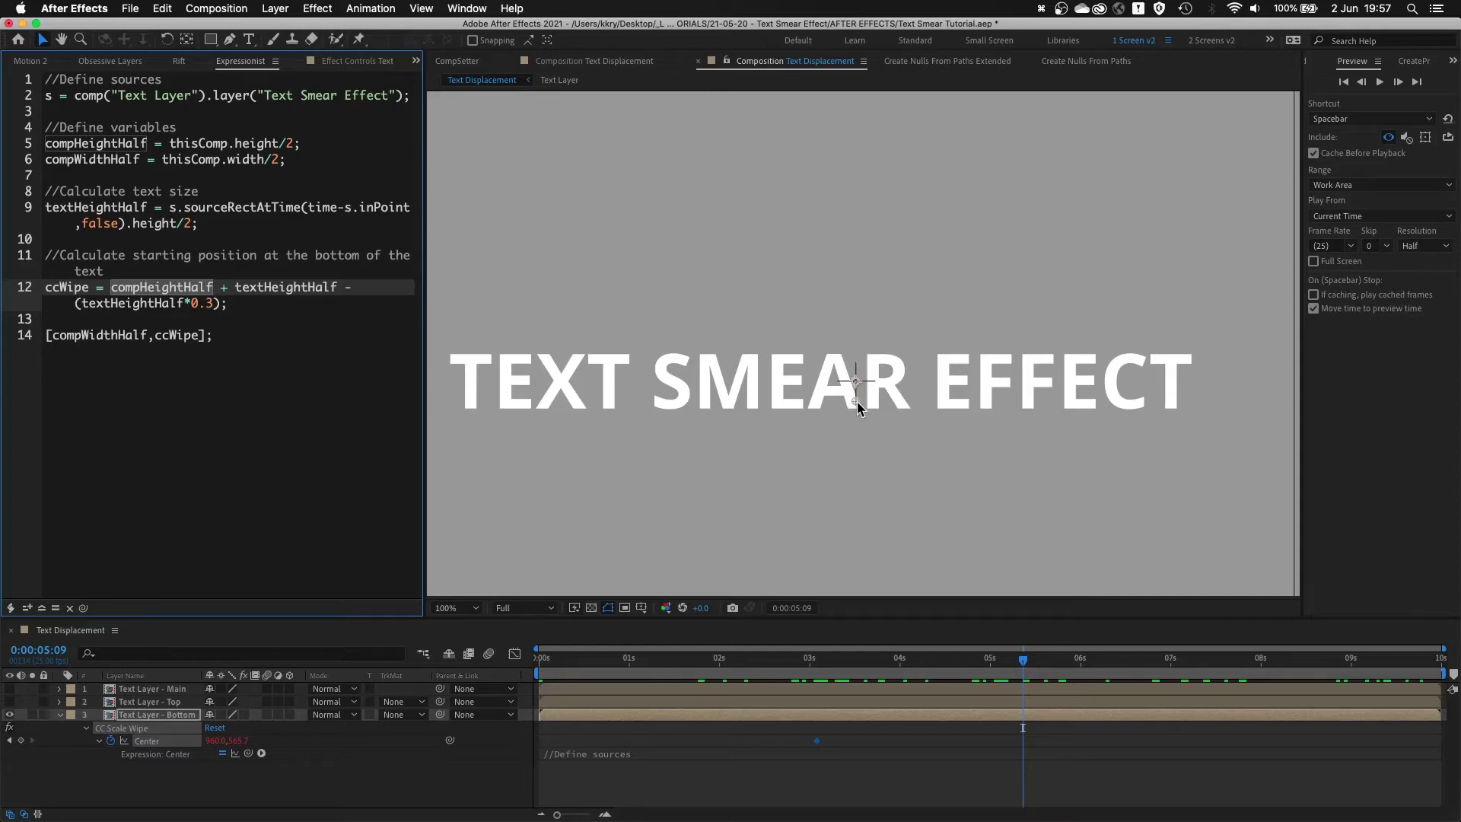
left_click(346, 290)
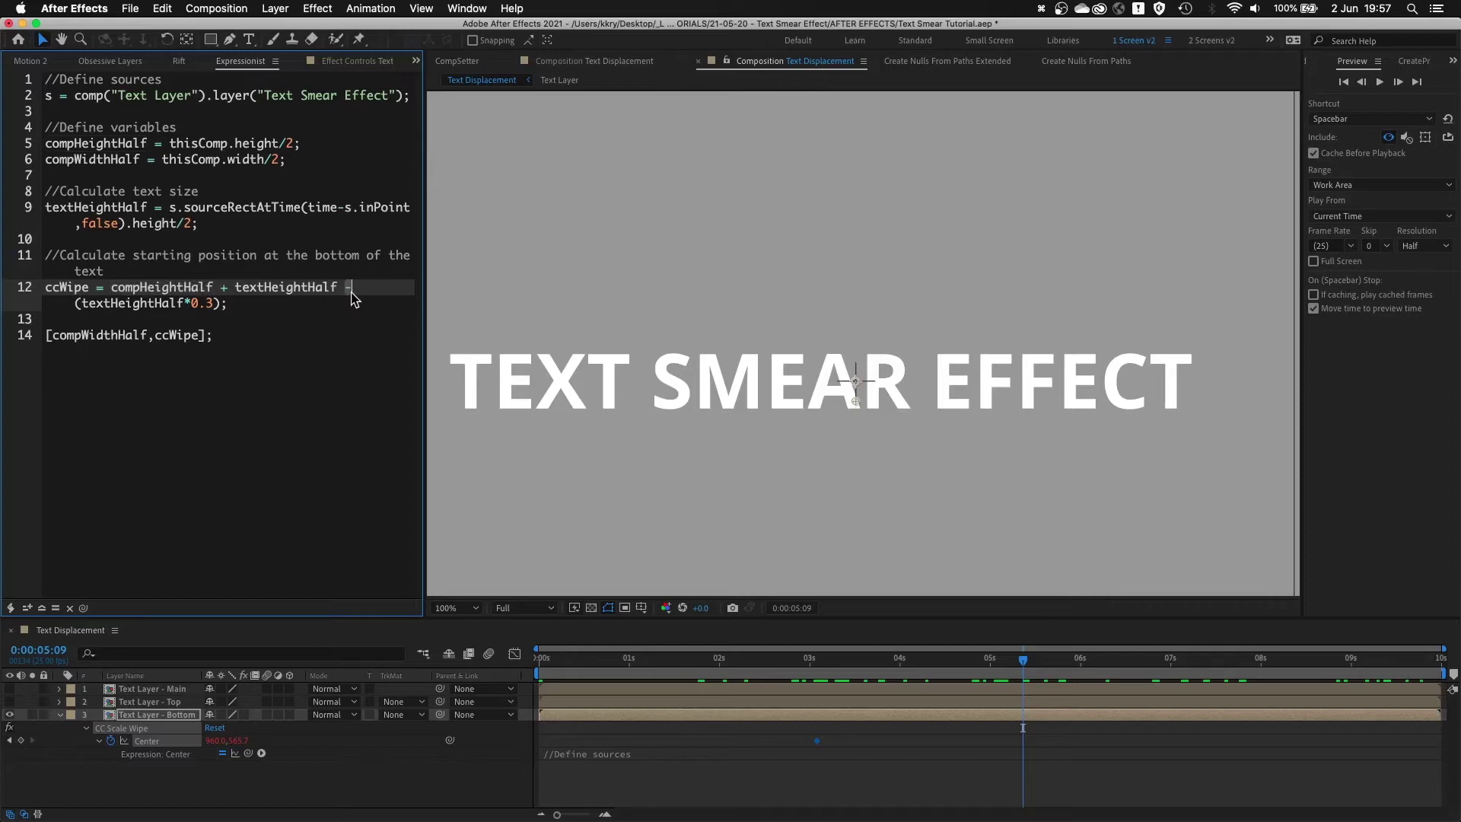
left_click_drag(220, 304, 82, 304)
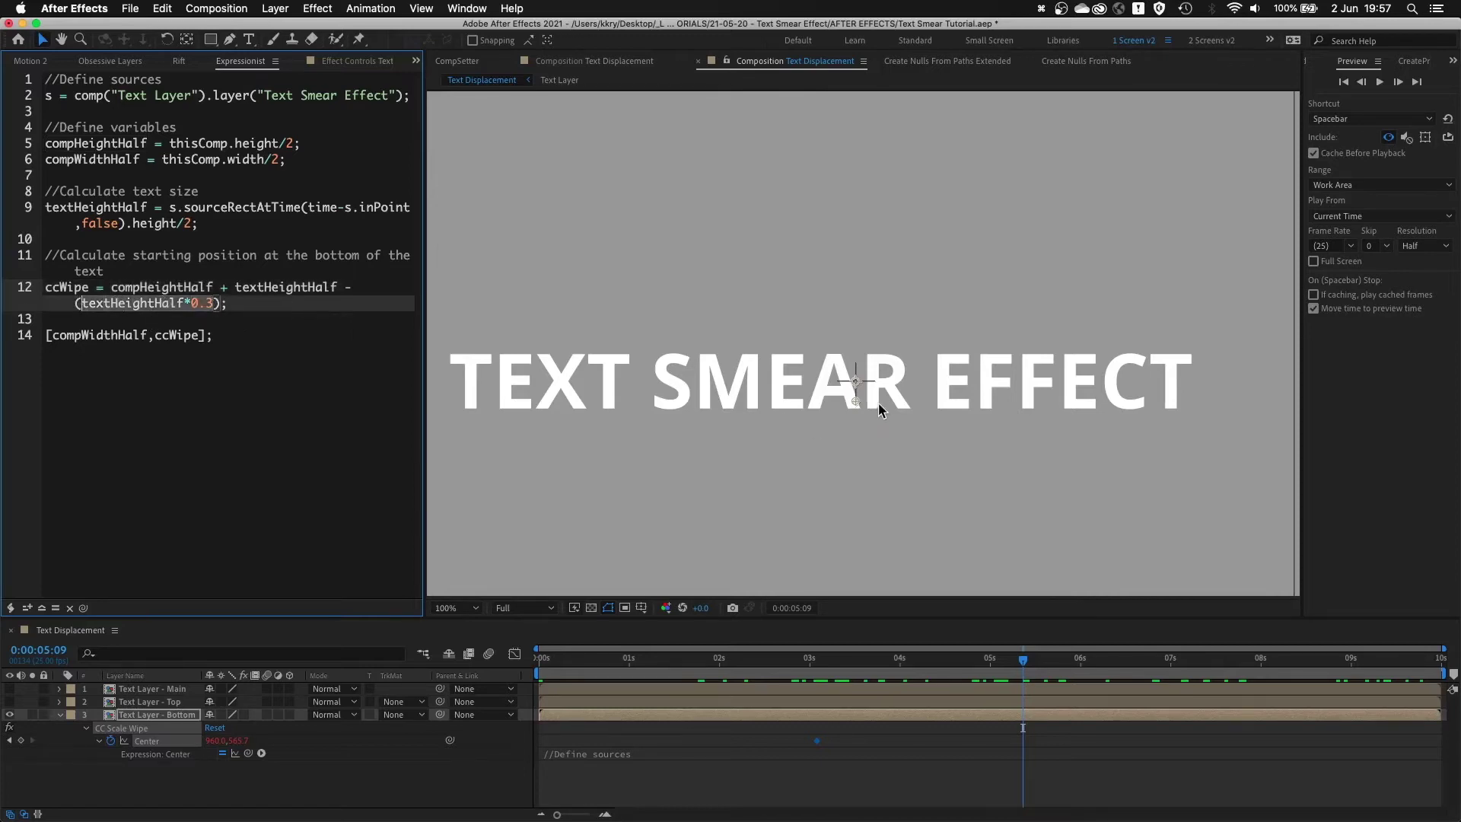
scroll(860, 412, "up", 2)
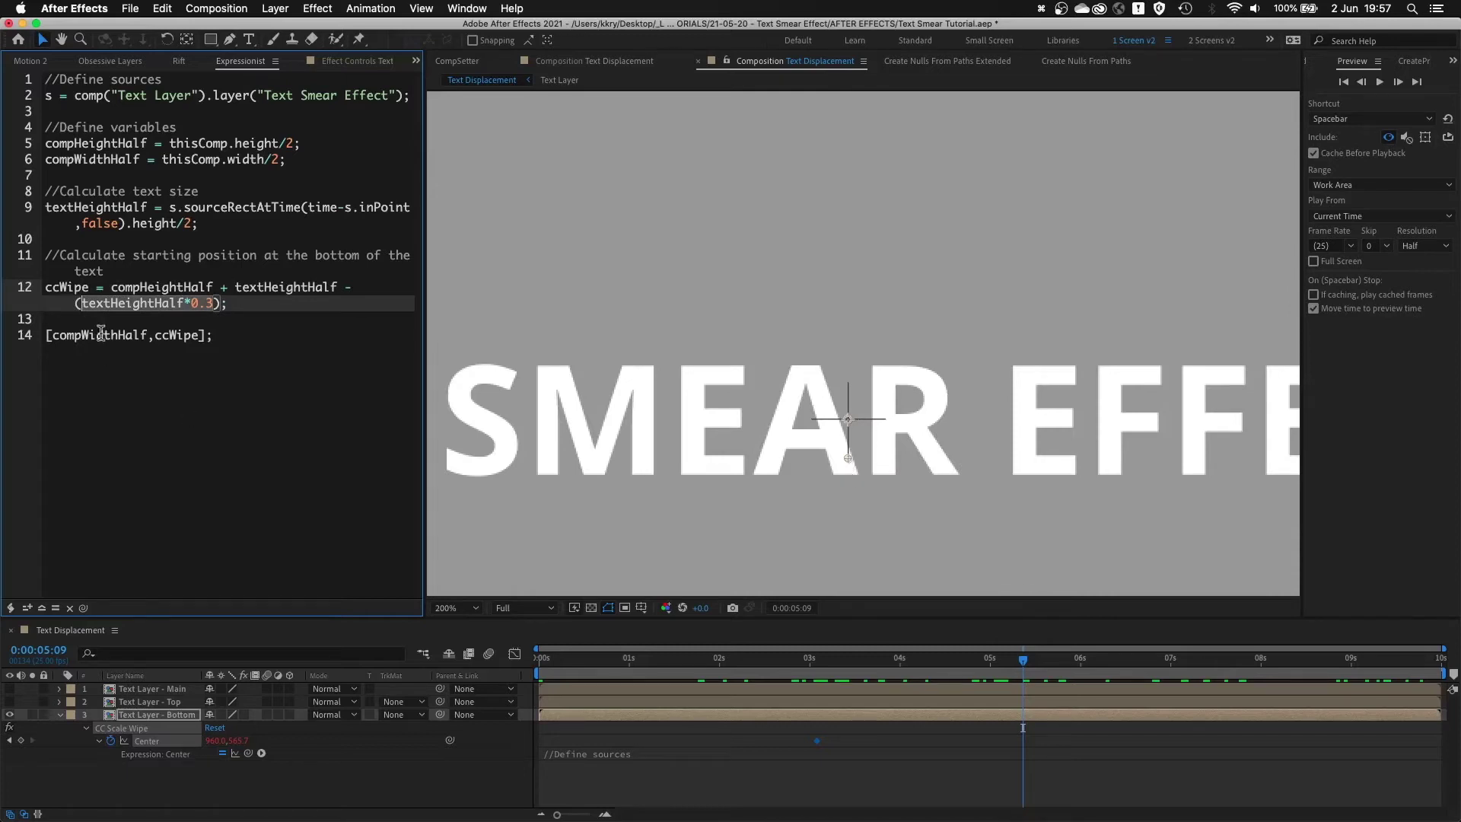
- Examine the compWidthHalf and ccWipe values in the position array that ends the Center expression
double_click(86, 337)
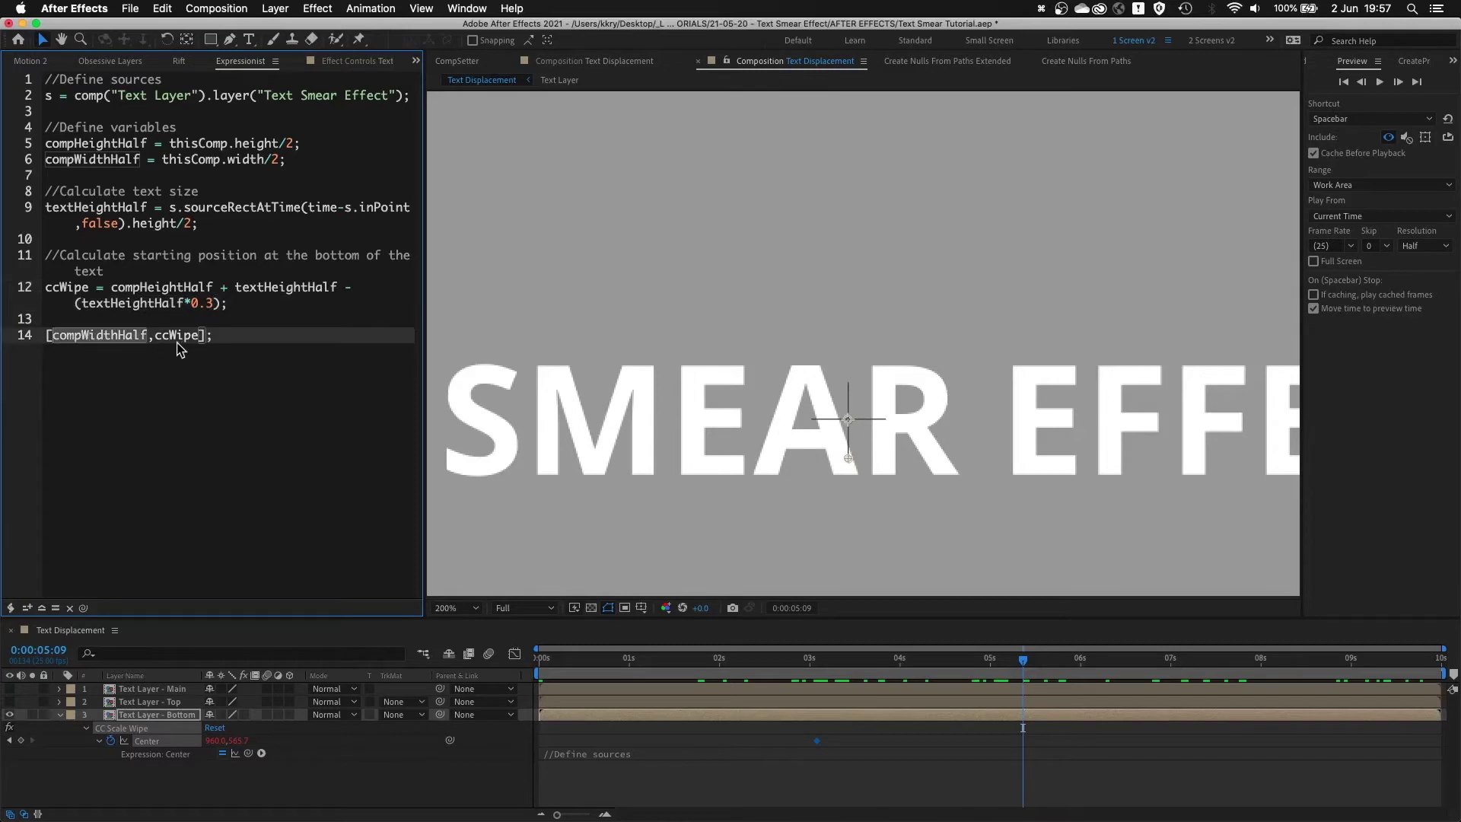
left_click(58, 283)
left_click(169, 336)
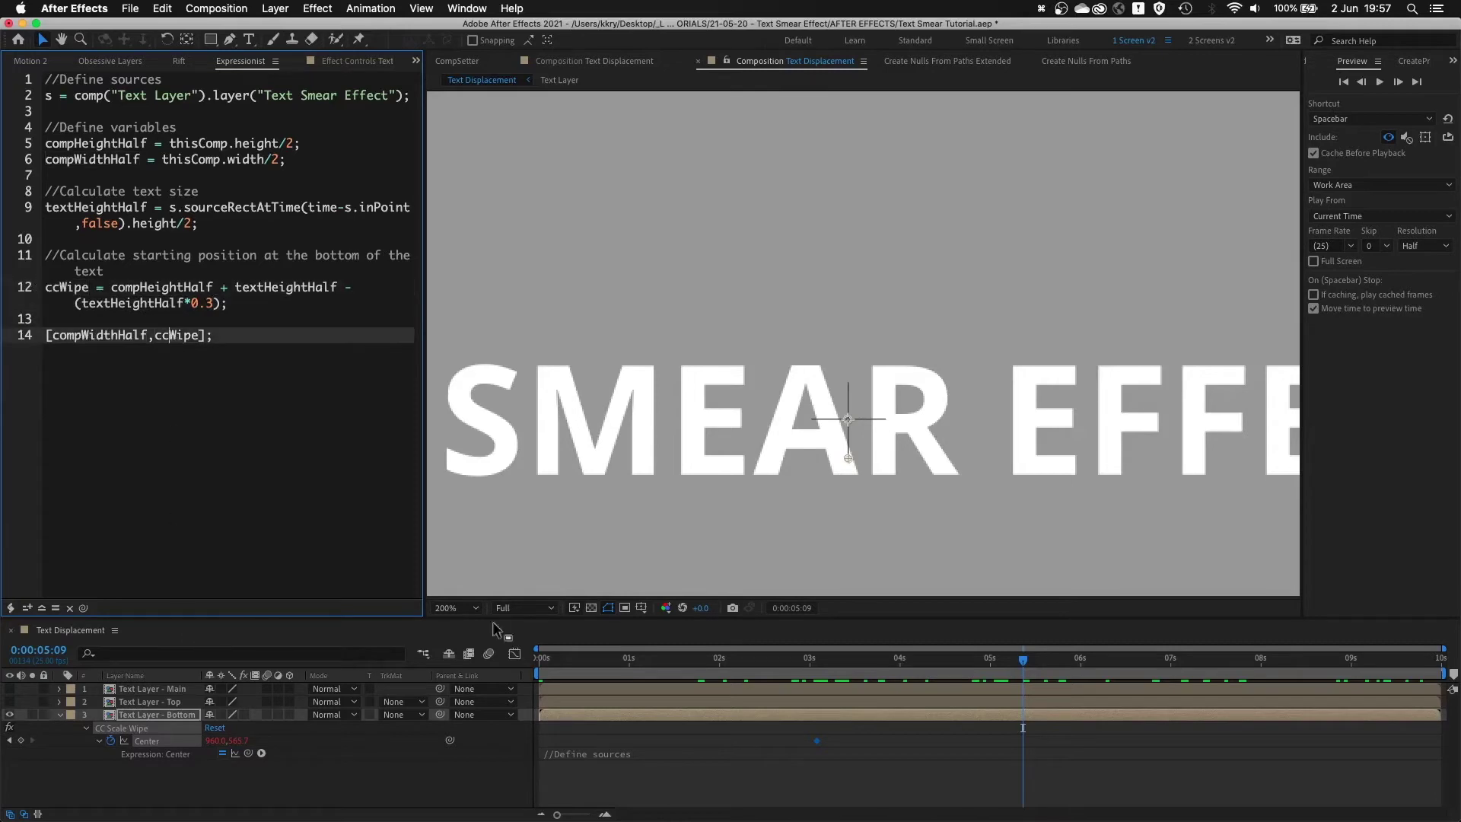
key("comma")
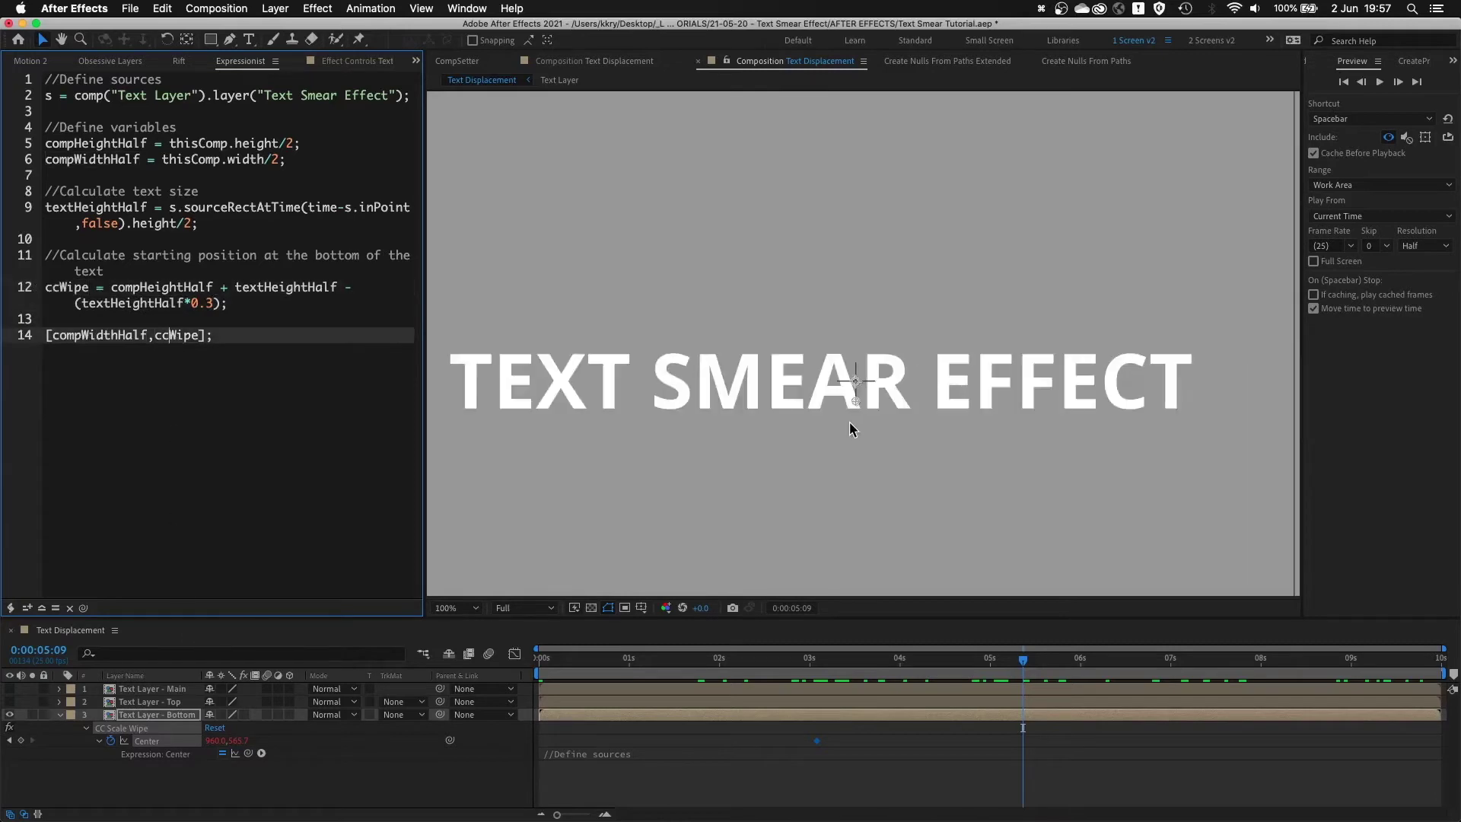
- Enable the effects on Text Layer - Bottom and hide the title/action safe guides
left_click(243, 715)
key("comma")
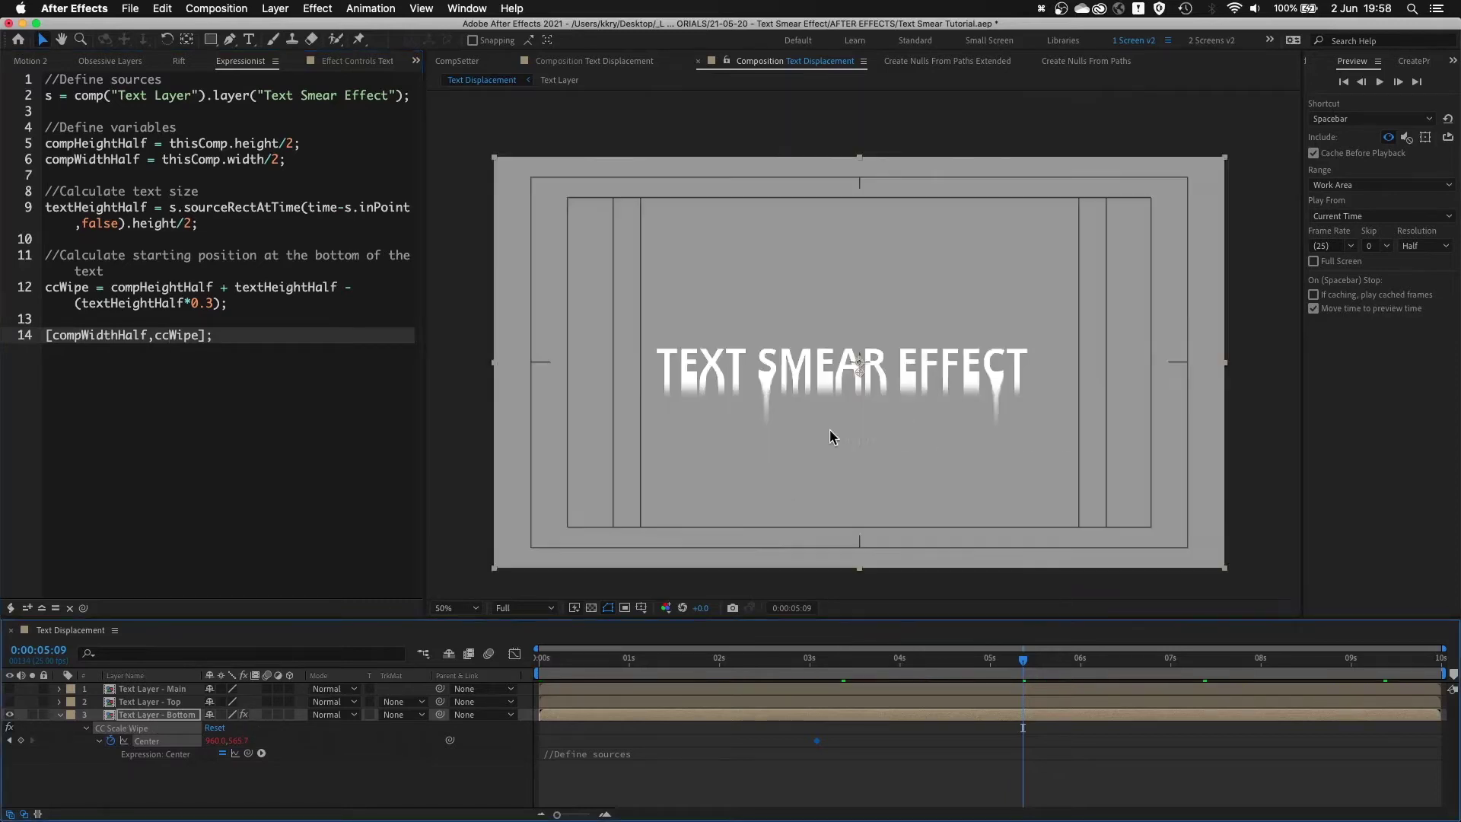
left_click(735, 583)
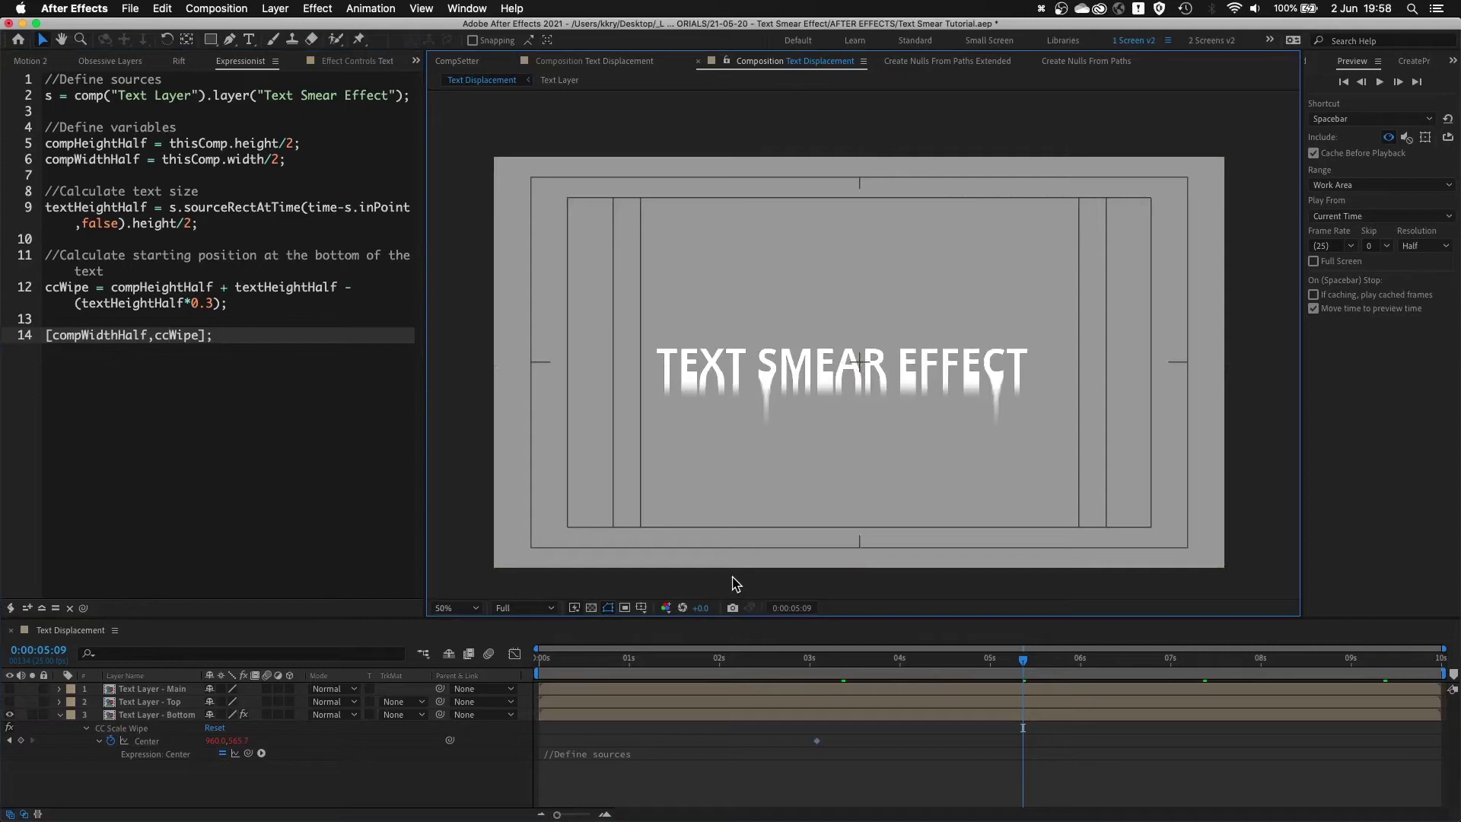
key("apostrophe")
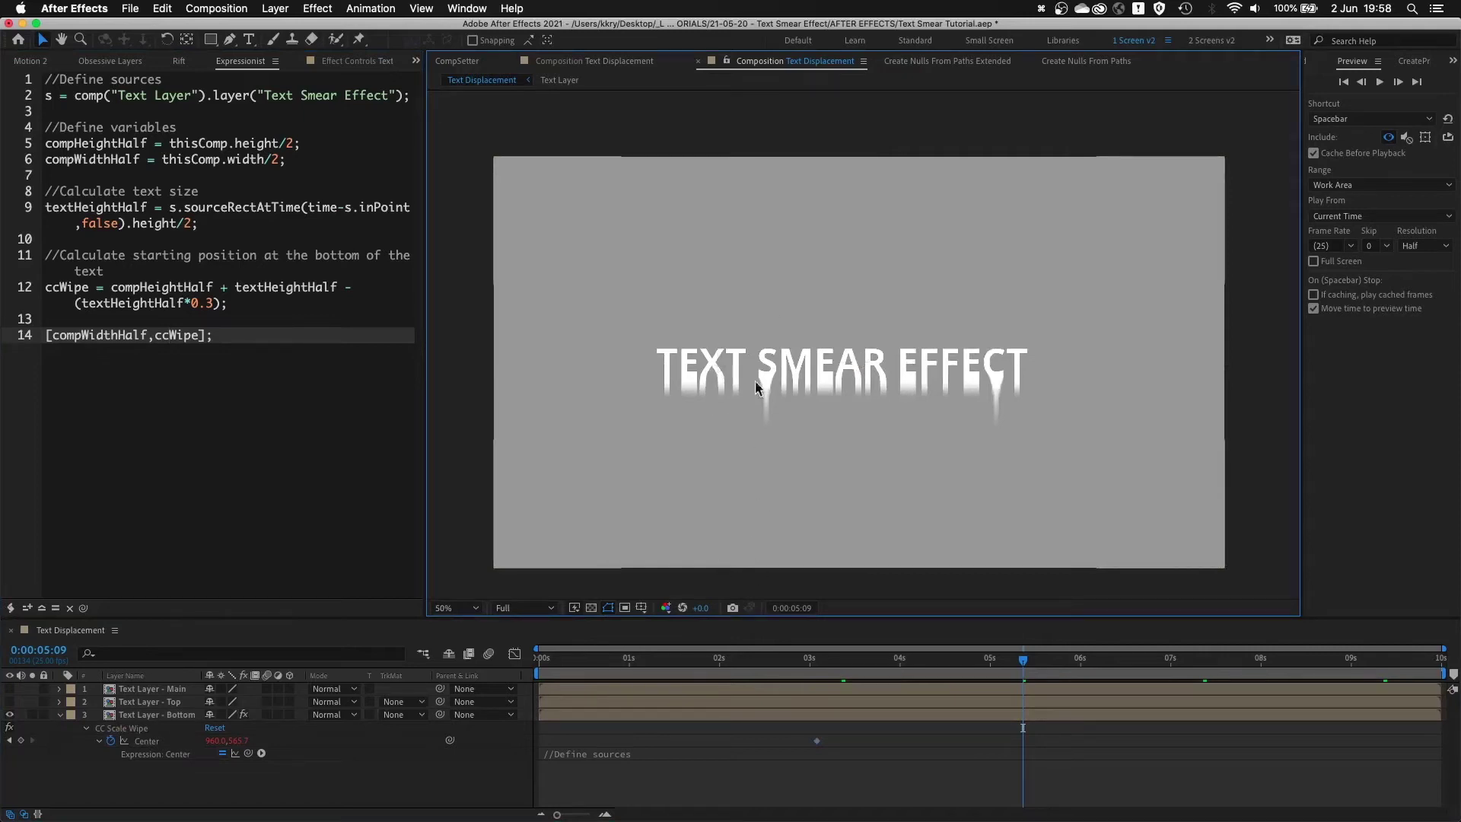
- Try a Stretch of 100 on Text Layer - Bottom's CC Scale Wipe, and undo the change
left_click(142, 730)
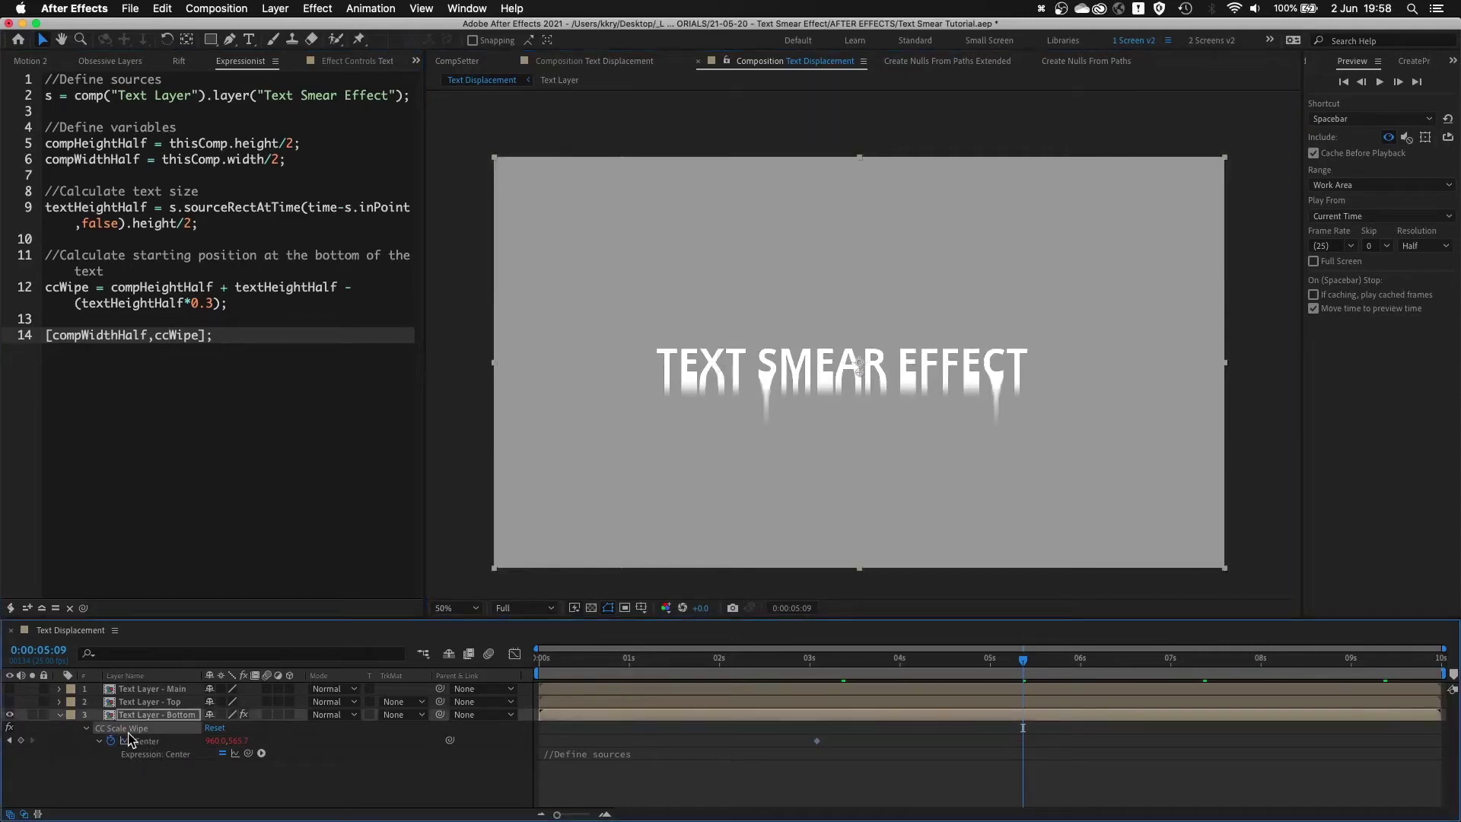
left_click(350, 62)
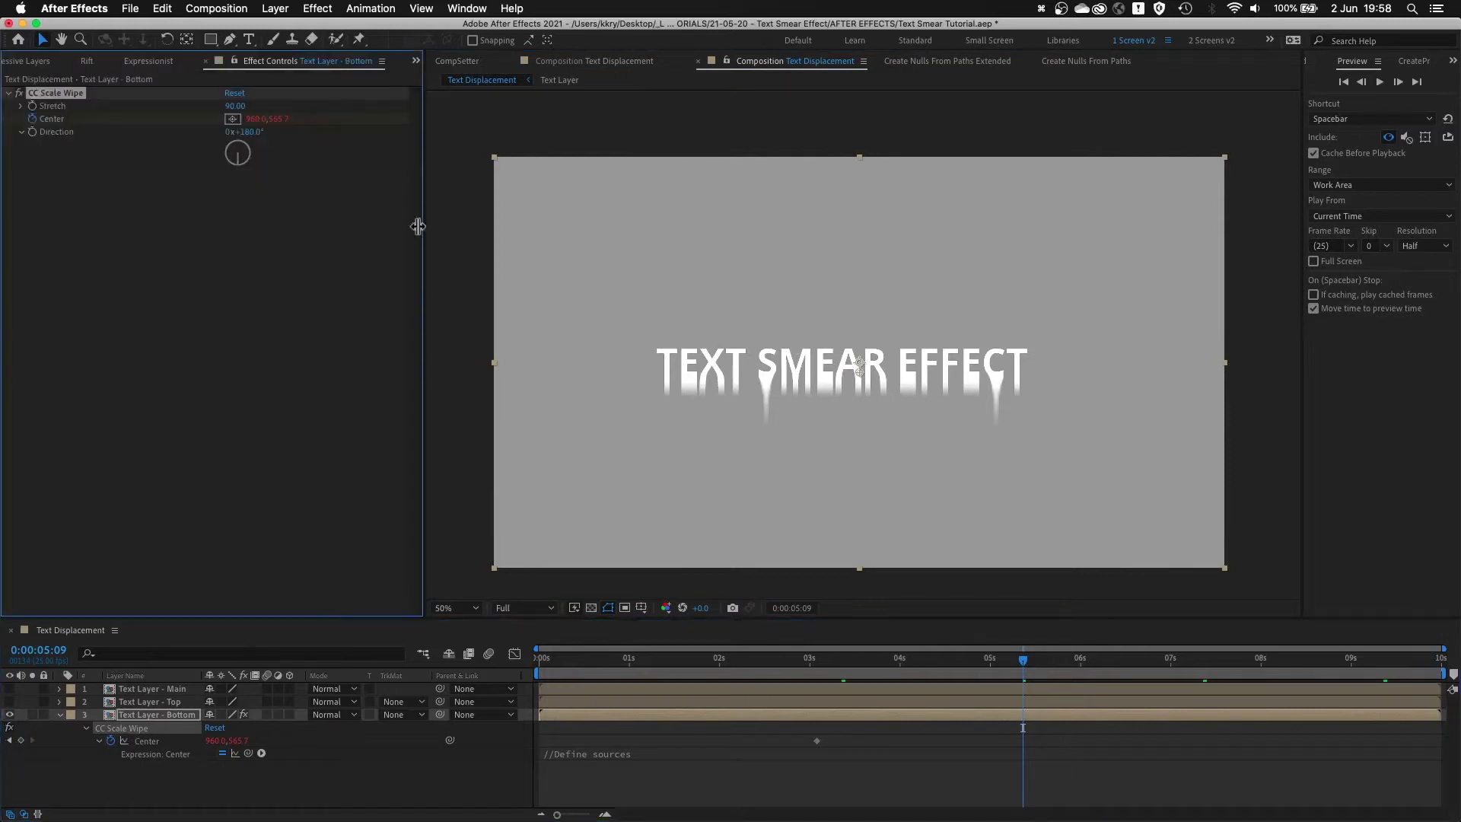
left_click(235, 106)
type("100")
key("Return")
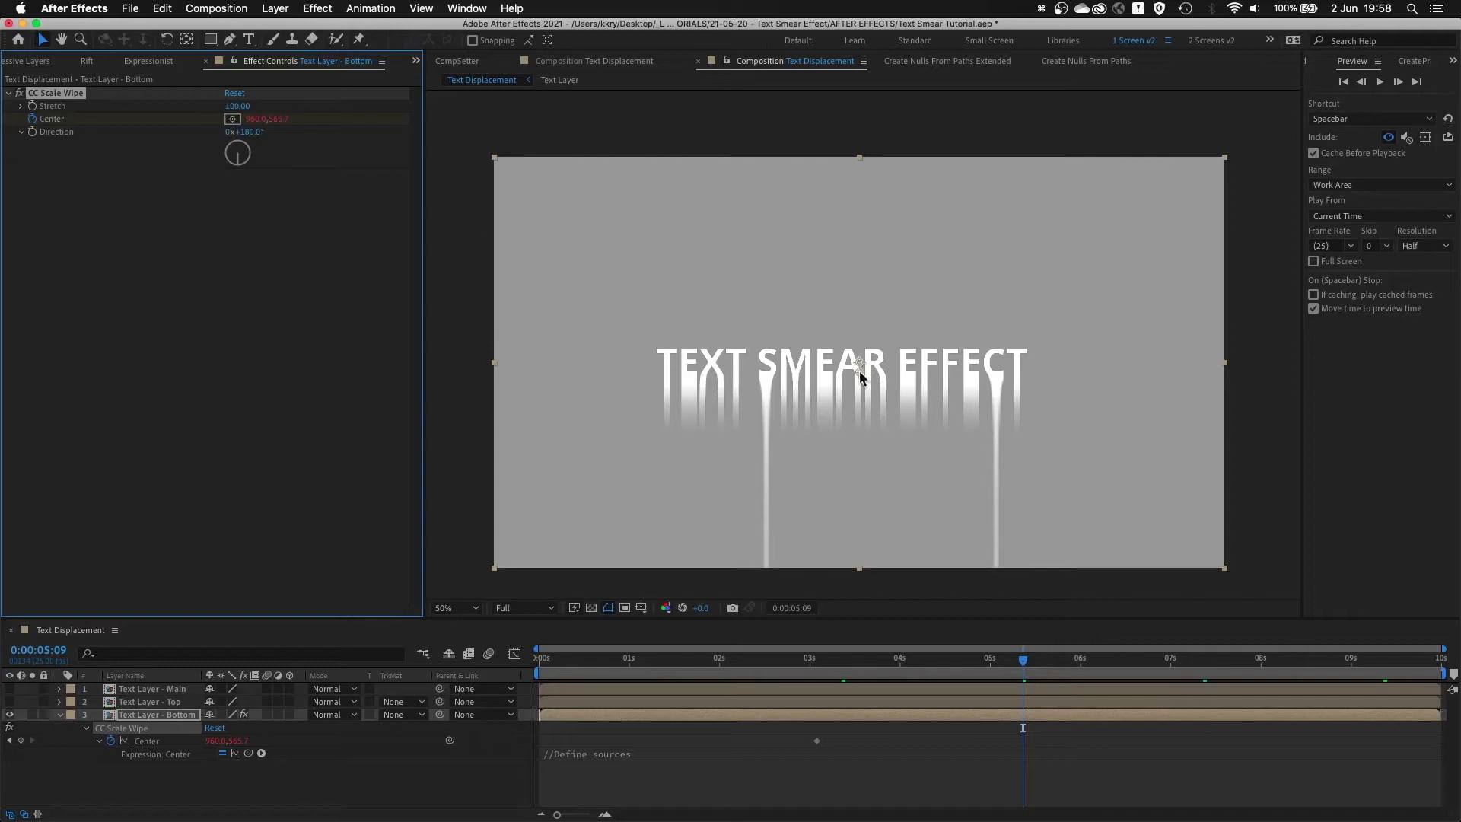
key("super+z")
- Duplicate the CC Scale Wipe effect on Text Layer - Bottom and show the Center properties of both copies in the timeline
key("super+d")
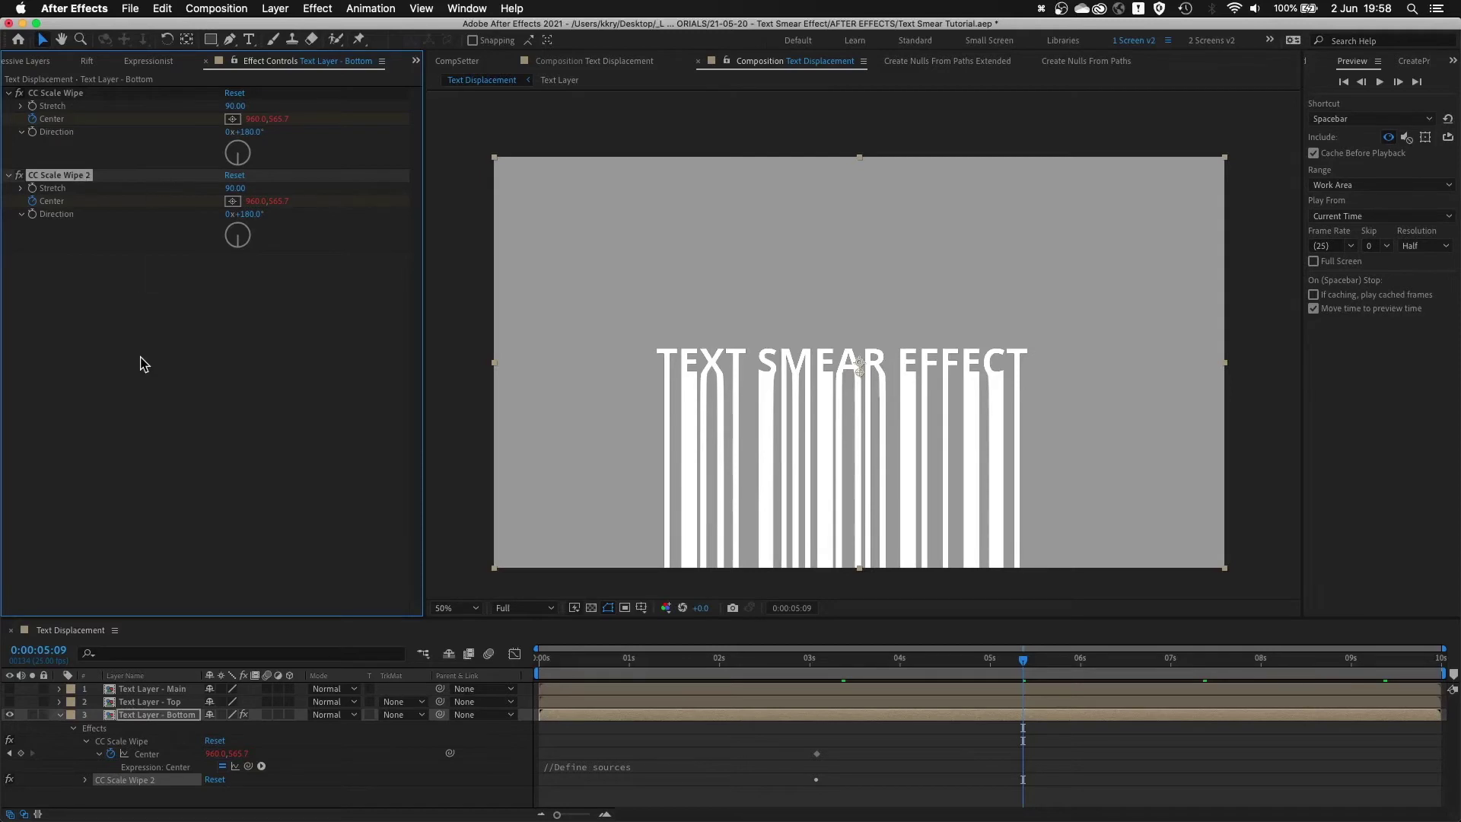
left_click(126, 714)
key("u")
- Make Text Layer - Top visible and duplicate its CC Scale Wipe effect
left_click(148, 702)
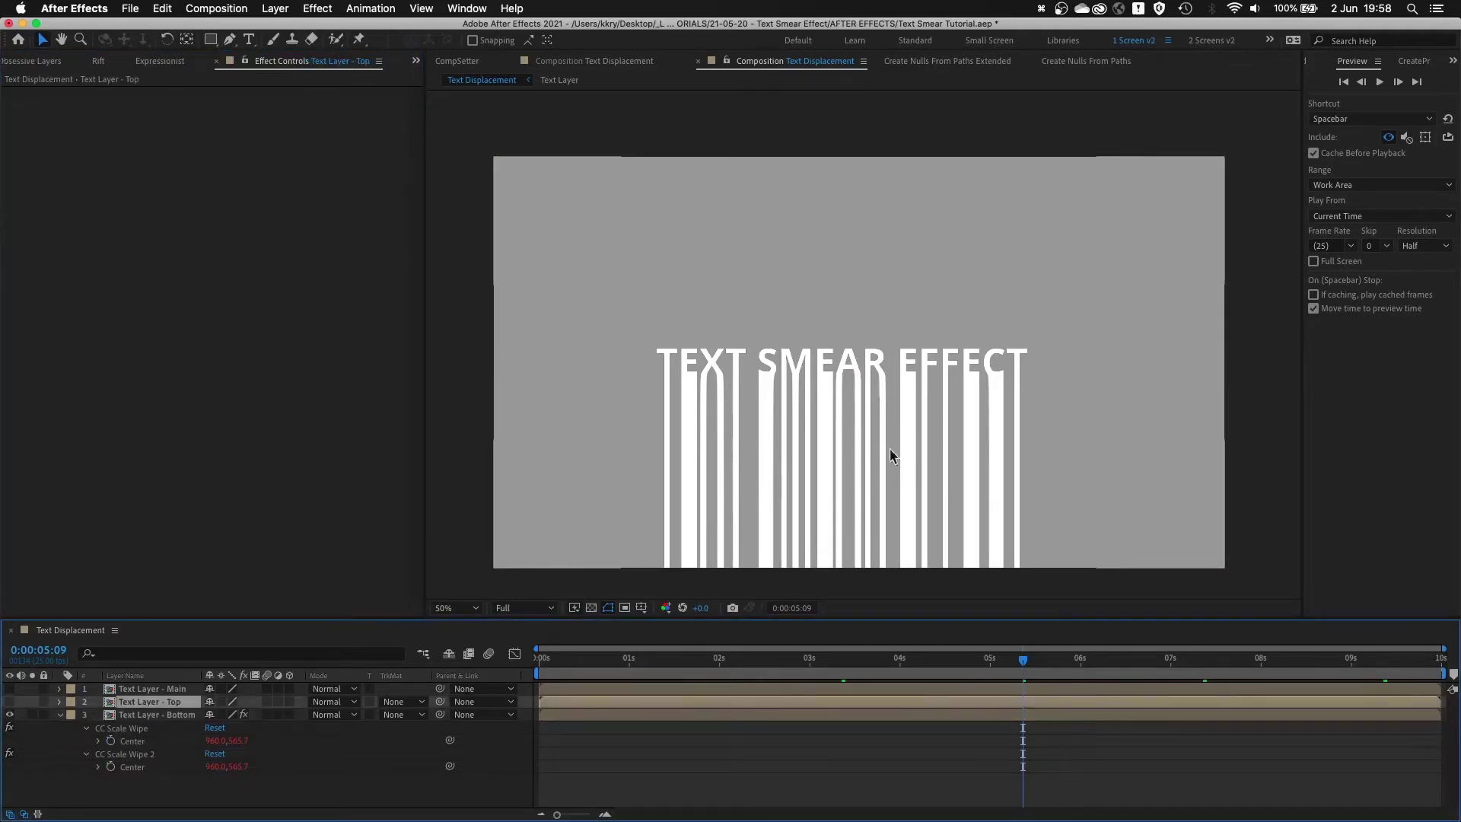
left_click(9, 701)
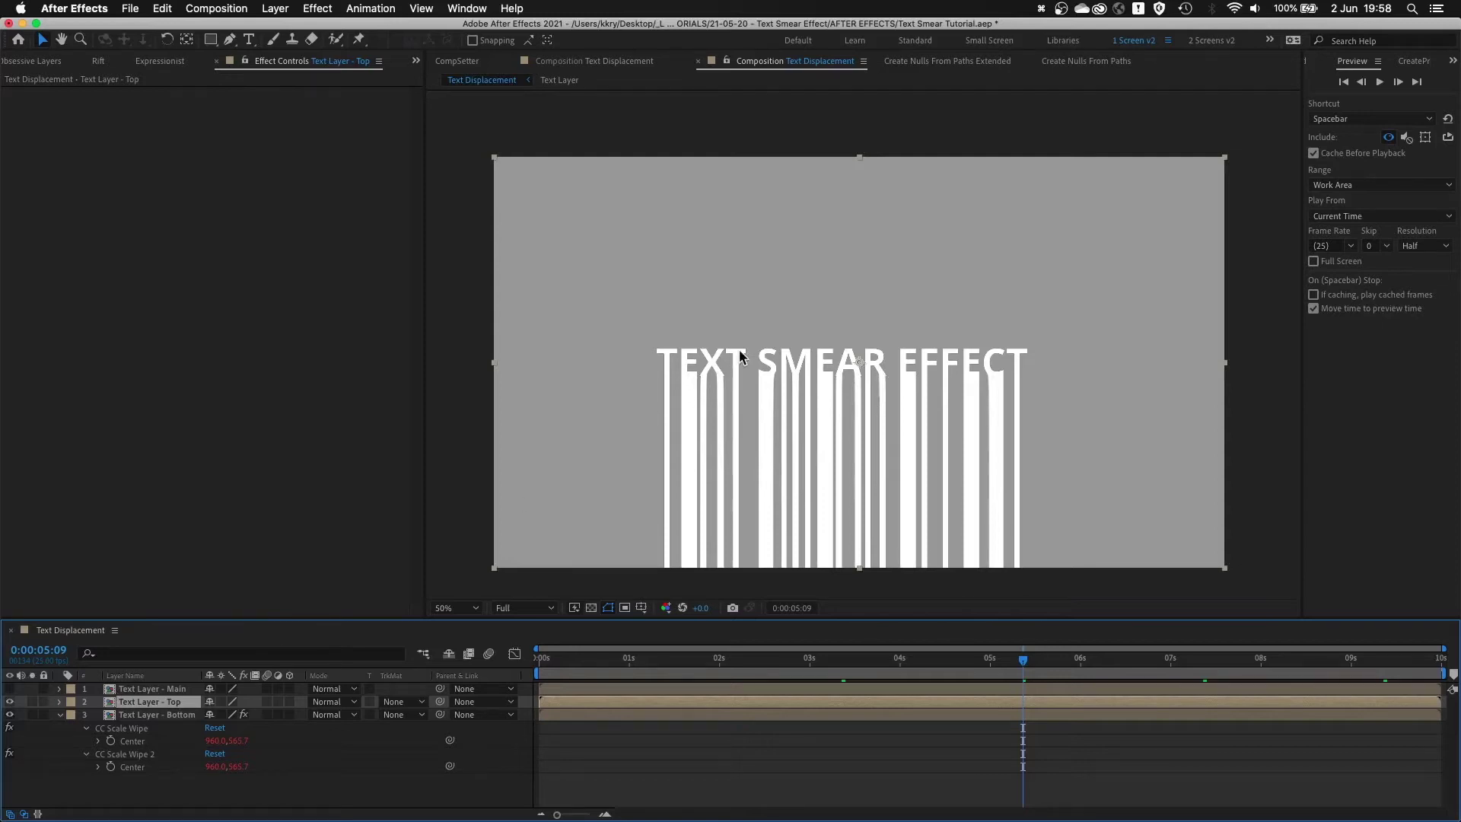
key("cmd+c")
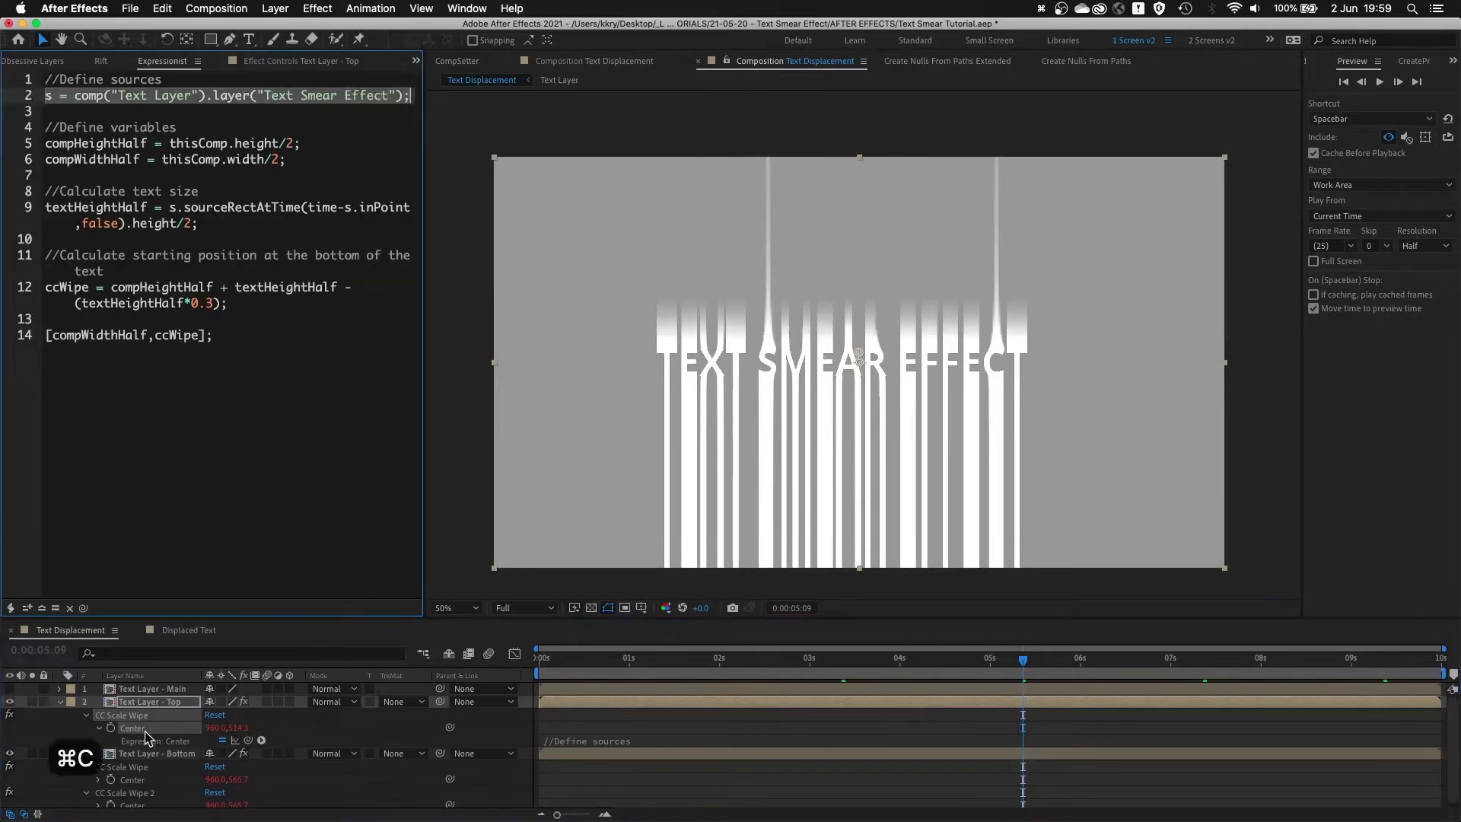
left_click(69, 93)
key("cmd+d")
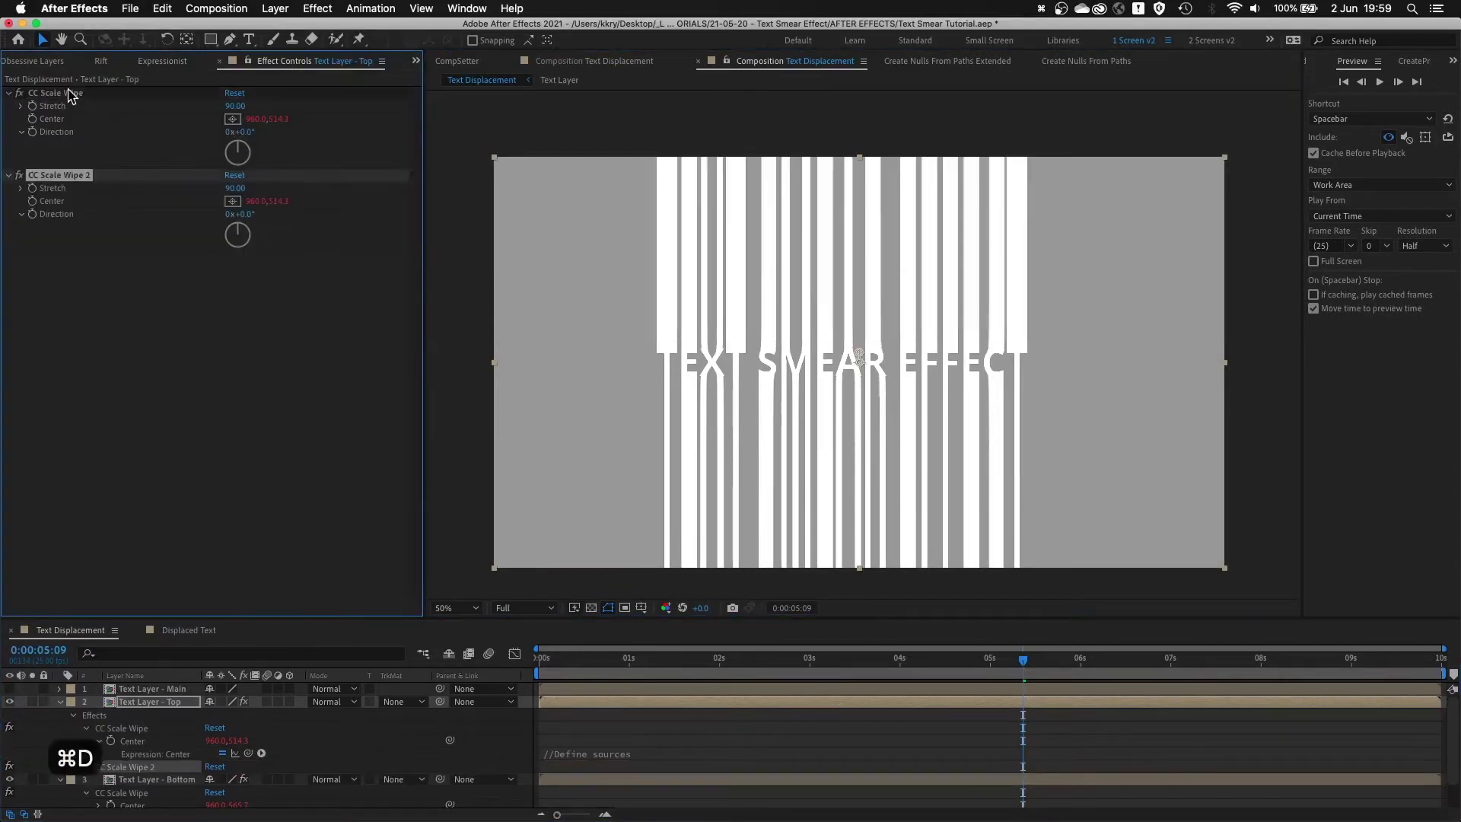
- Reveal the Center expressions of both CC Scale Wipe effects on Text Layer - Top and load the first one into the expression editor
left_click(145, 707)
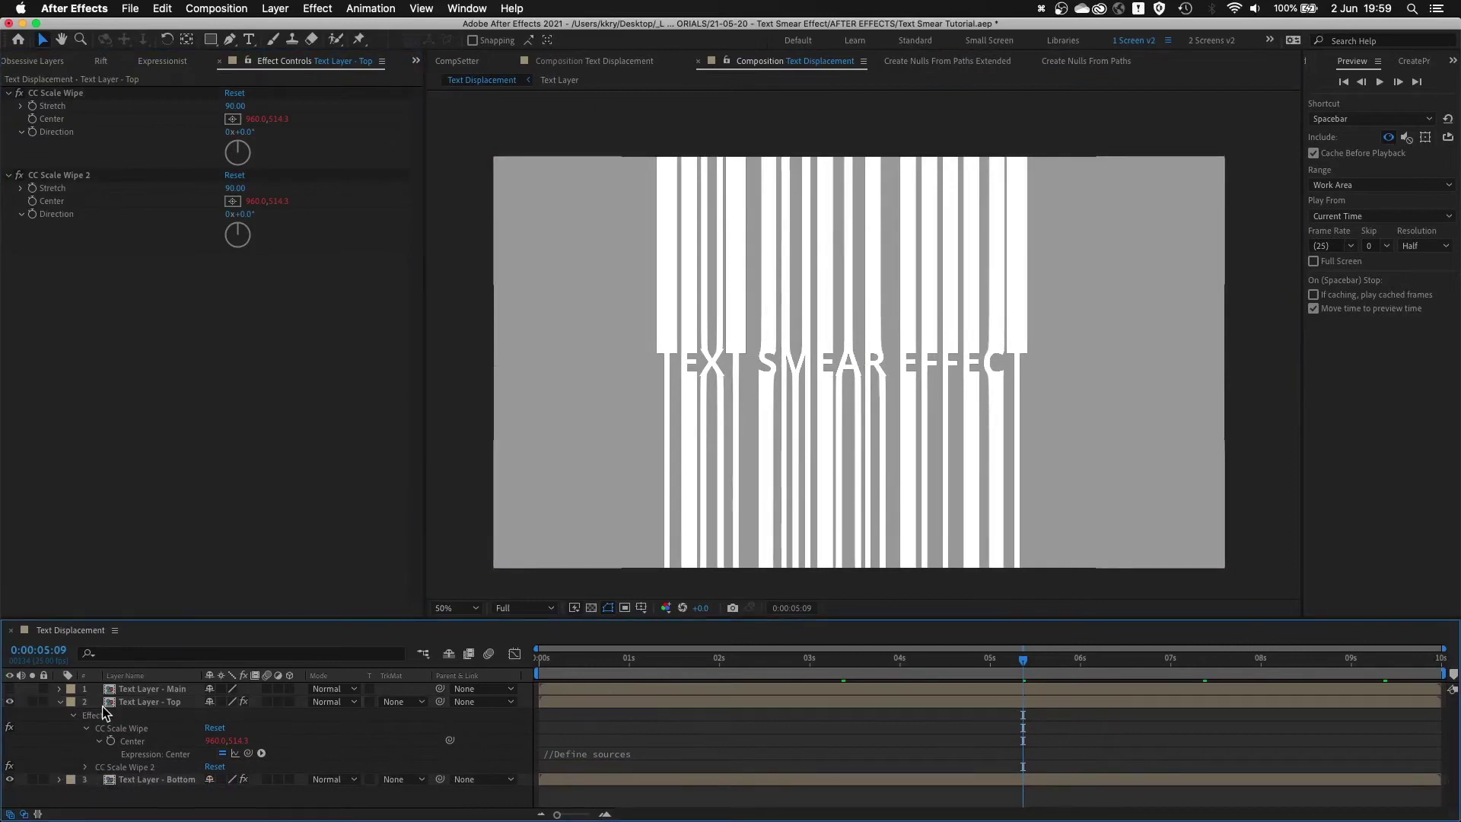
left_click(142, 704)
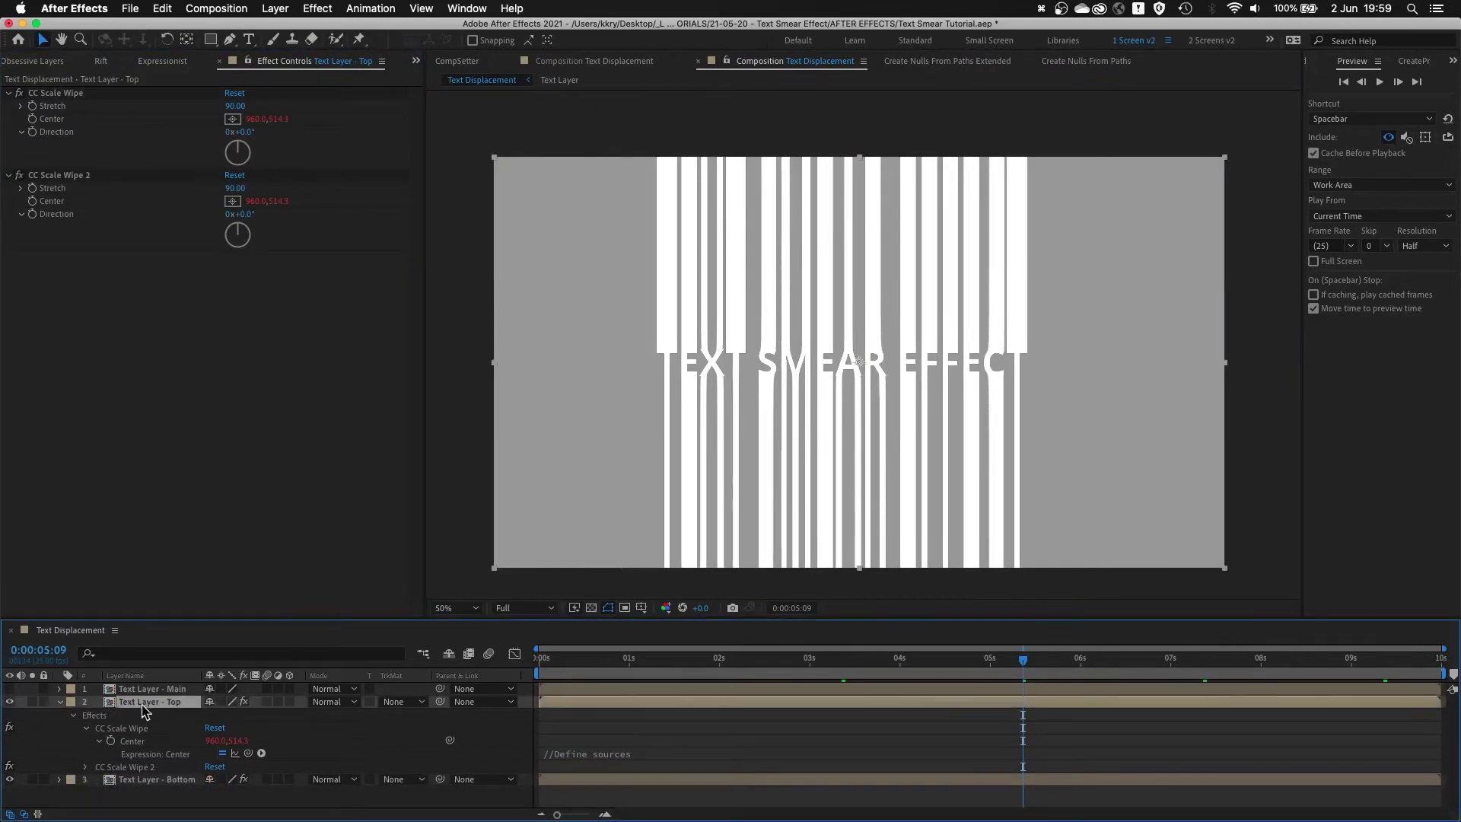
left_click(148, 768)
left_click(137, 731)
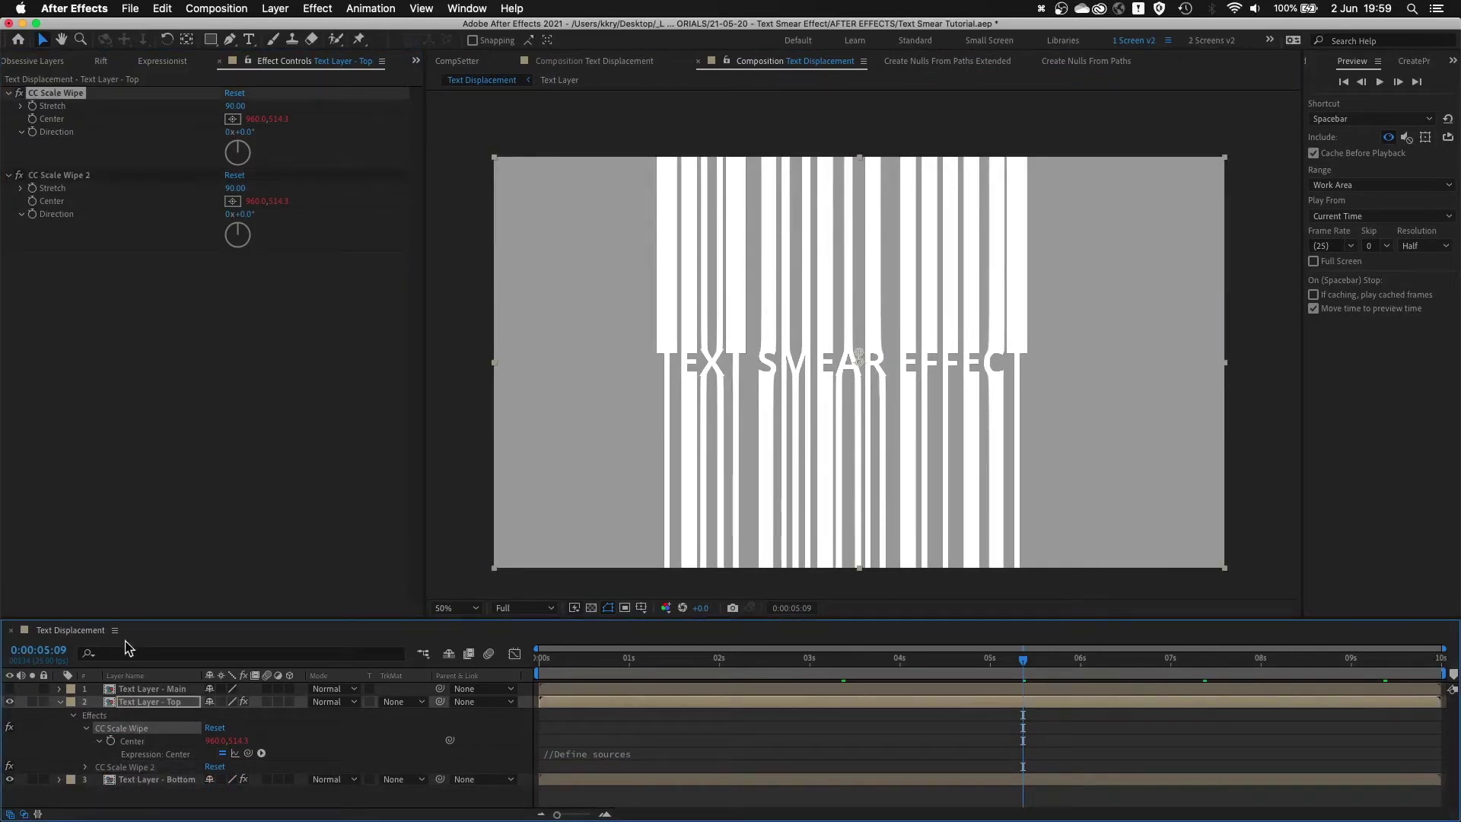
key("e")
key("e")
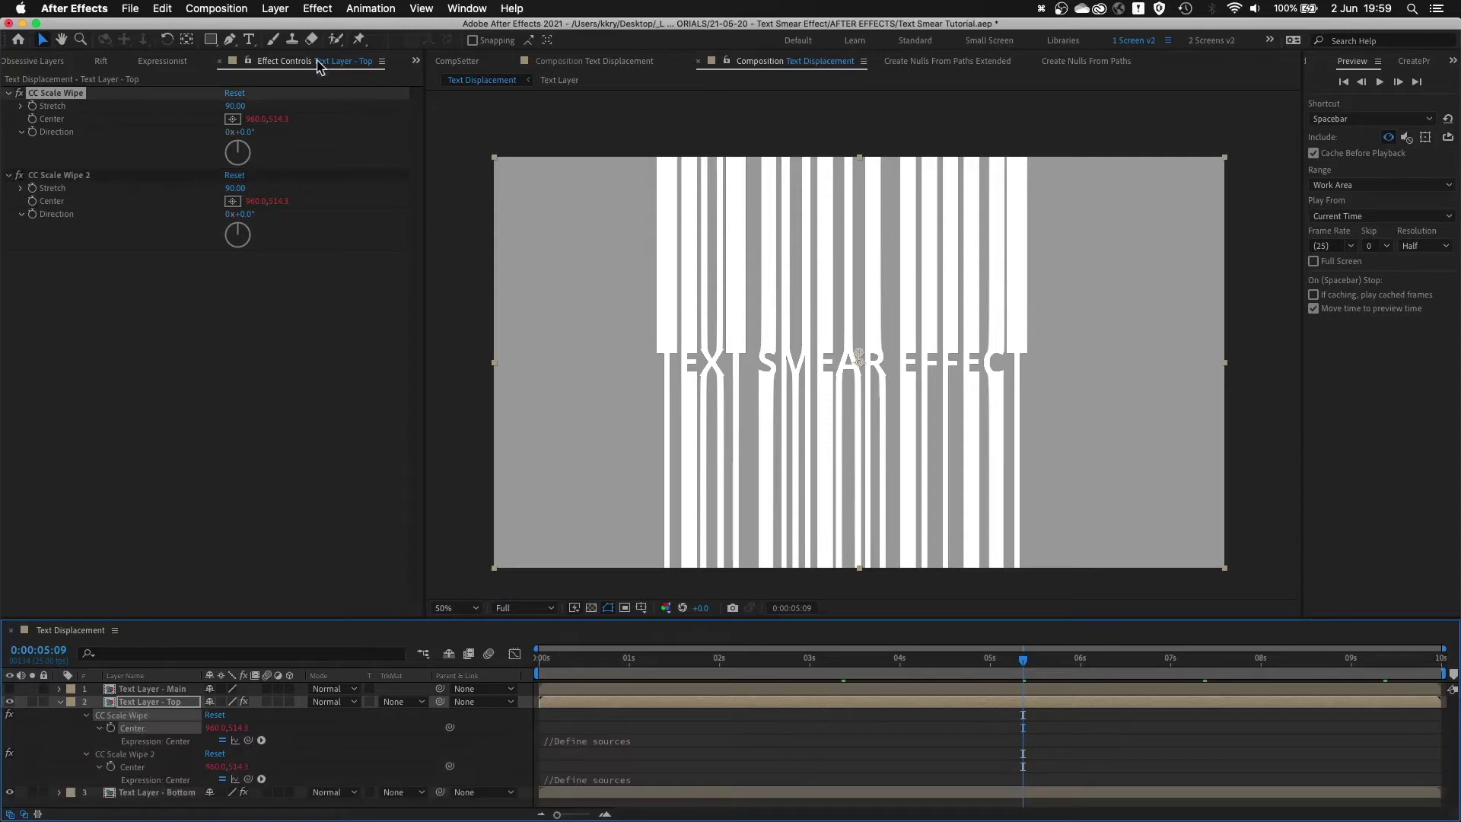
left_click(168, 64)
left_click(175, 337)
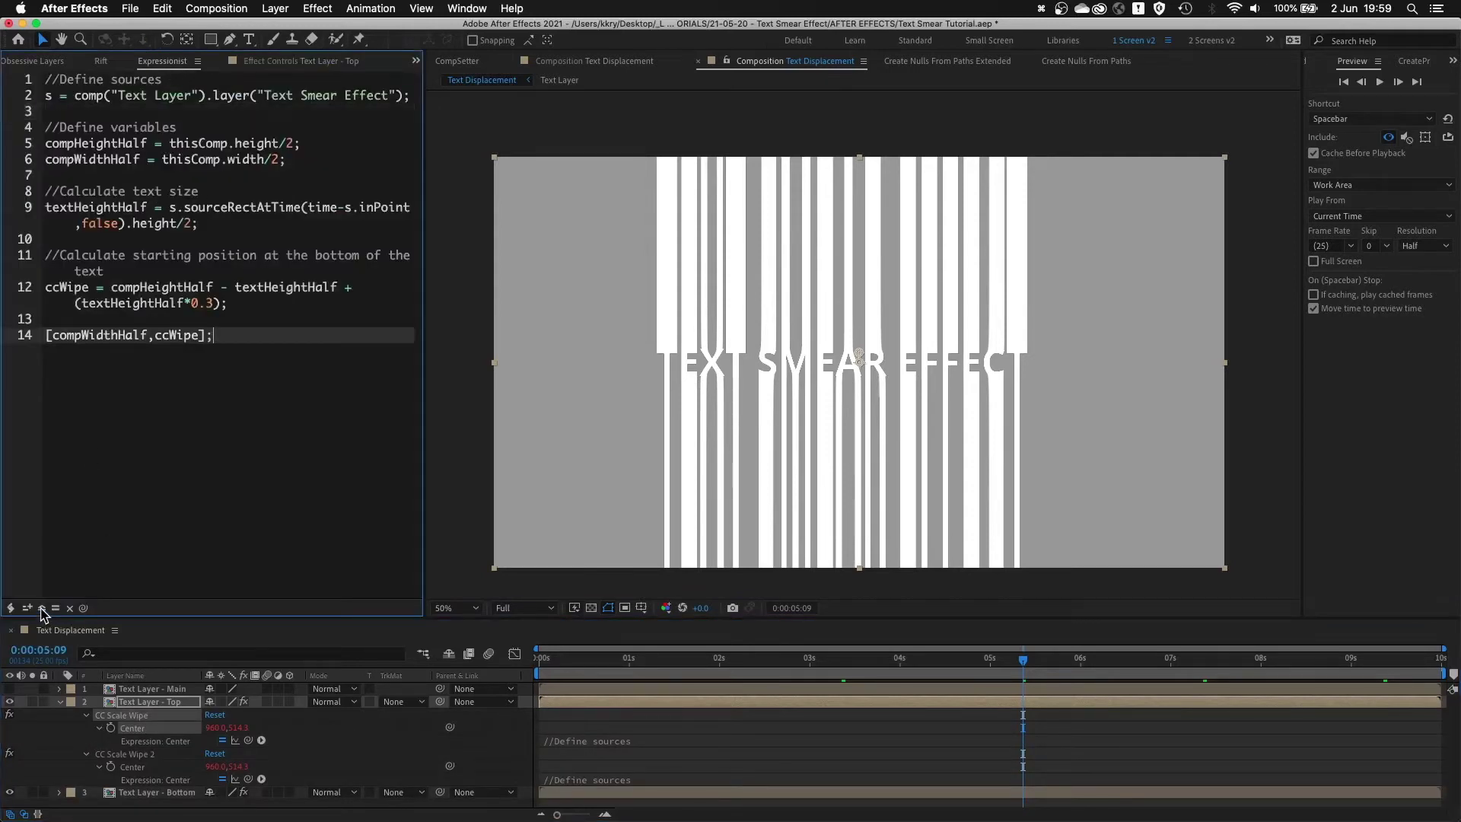
left_click(174, 276)
- Inspect where the upper and lower smears meet the text, and hide Text Layer - Bottom
scroll(824, 345, "up", 4)
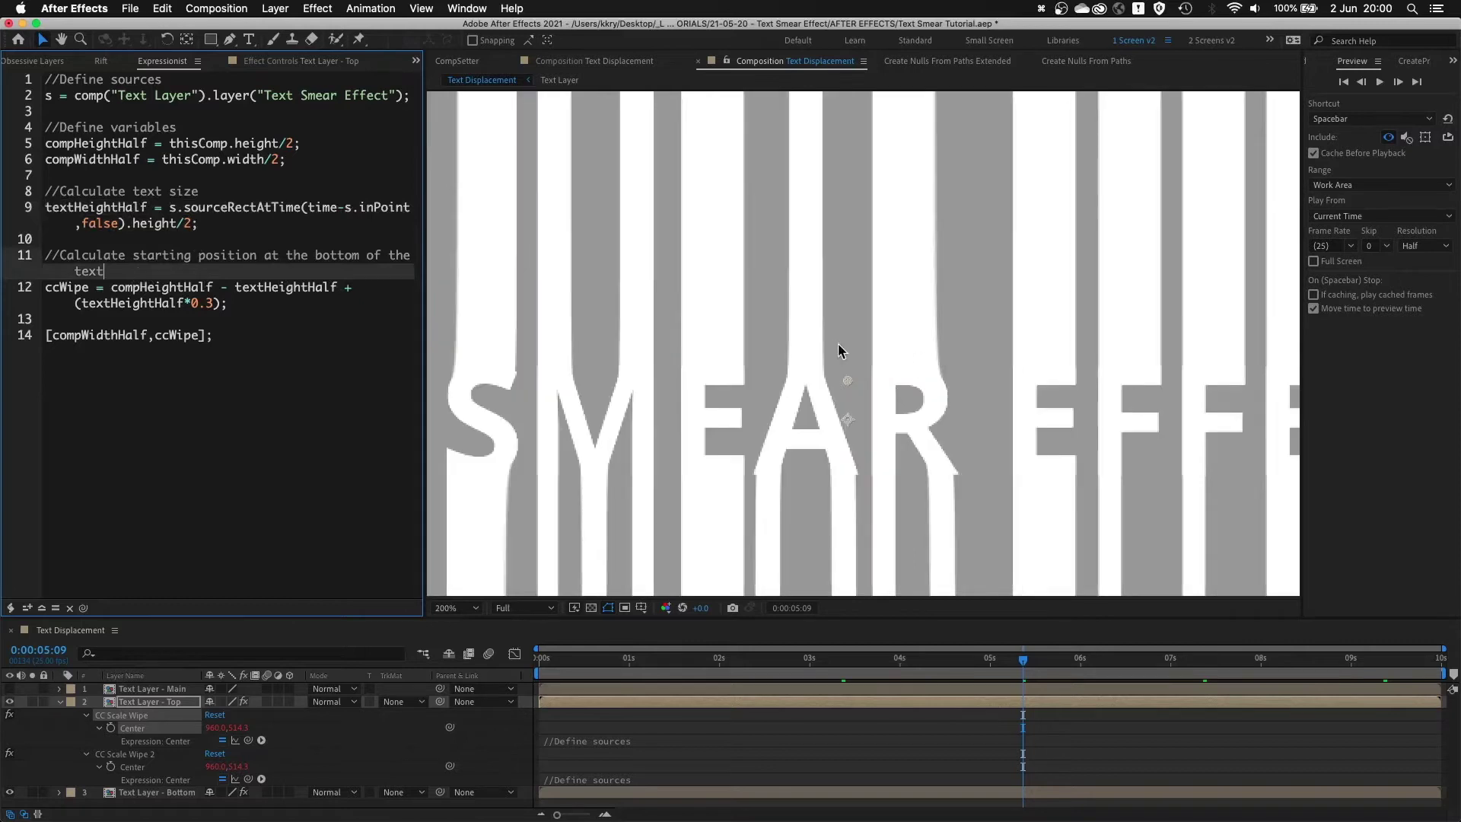
scroll(838, 344, "down", 2)
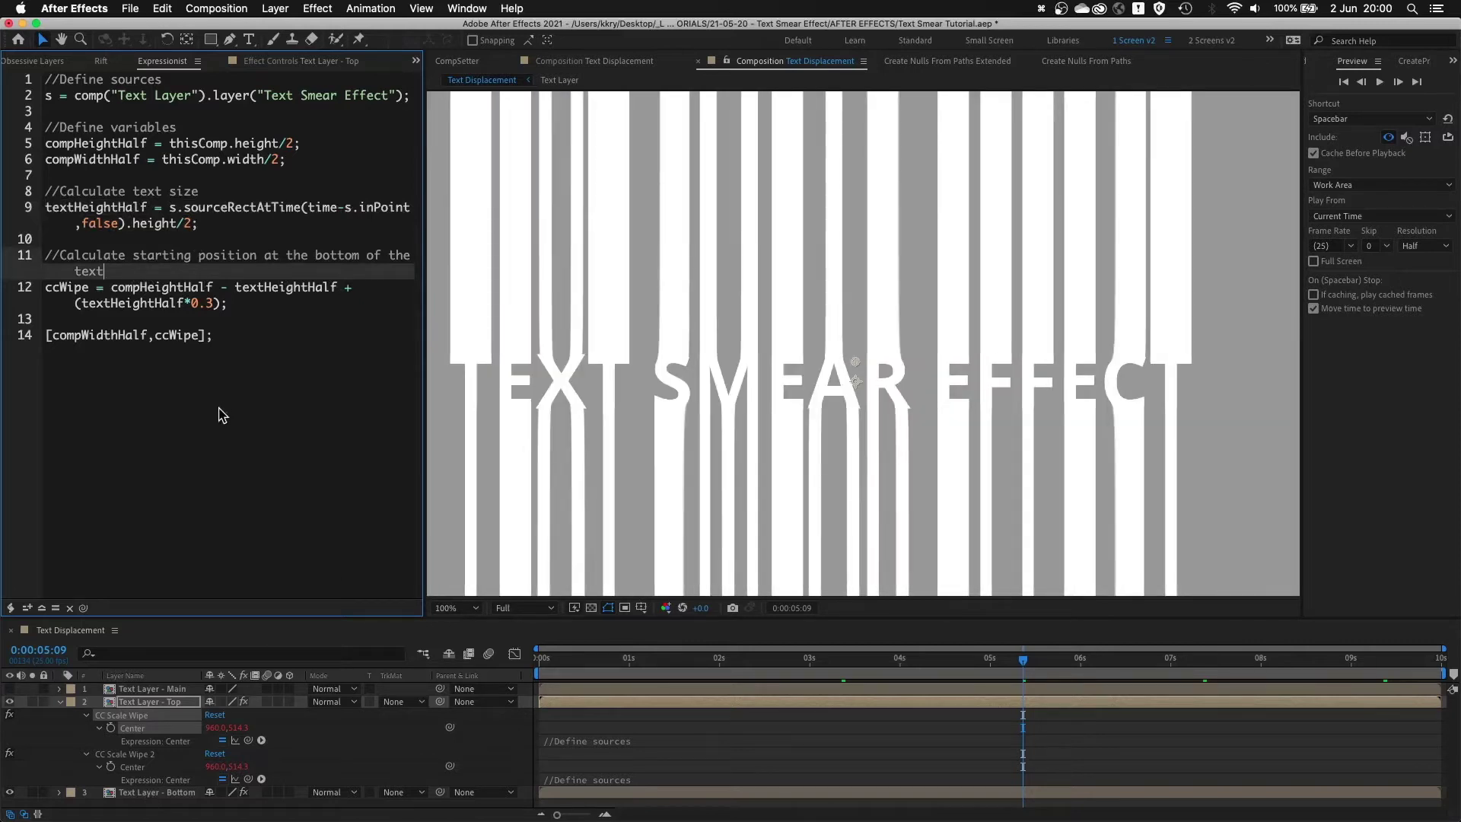
left_click(10, 792)
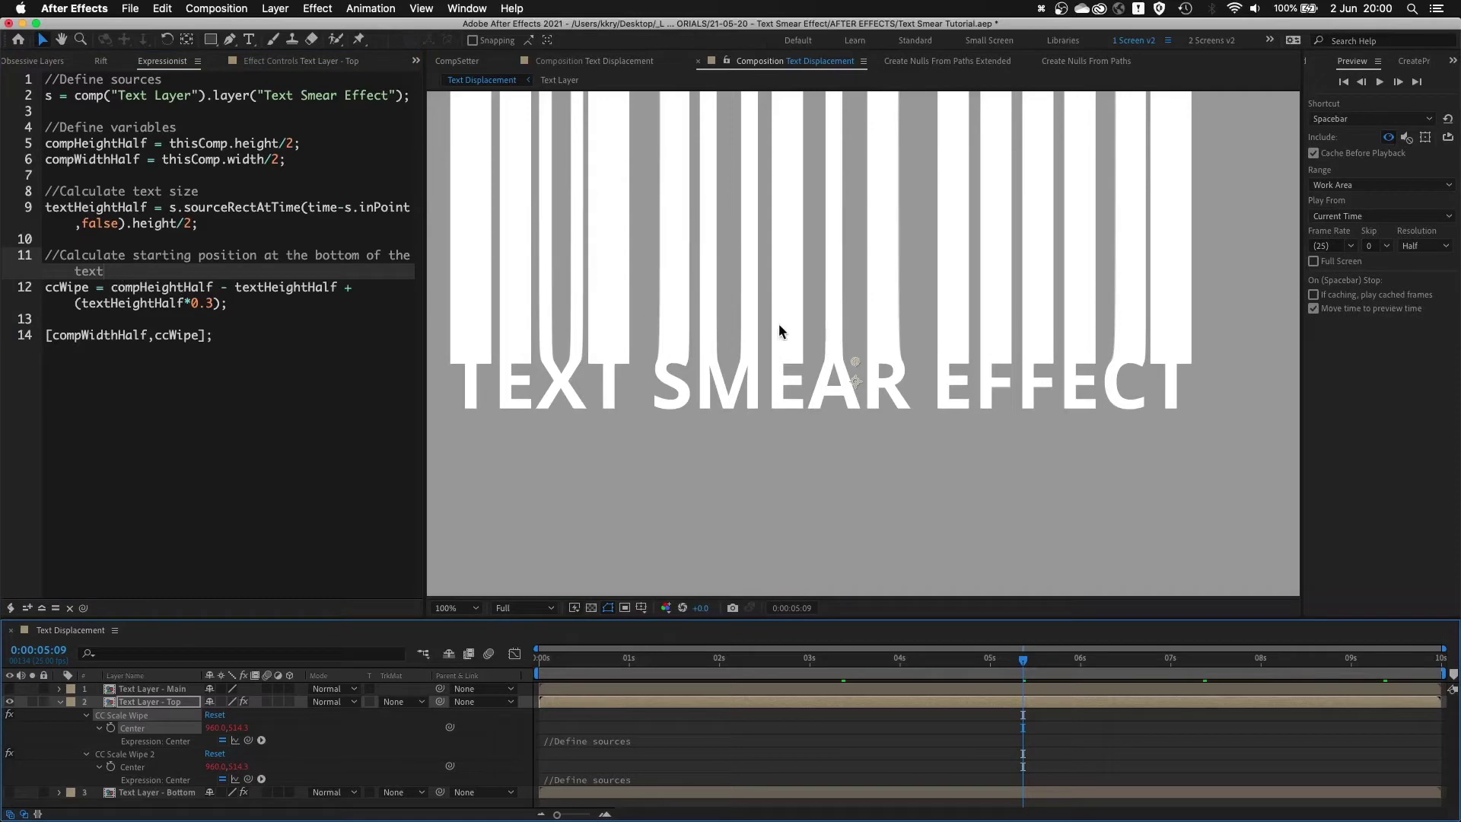
- Compare the ccWipe formula of Text Layer - Top with where the smear starts at the text's upper edge
double_click(167, 291)
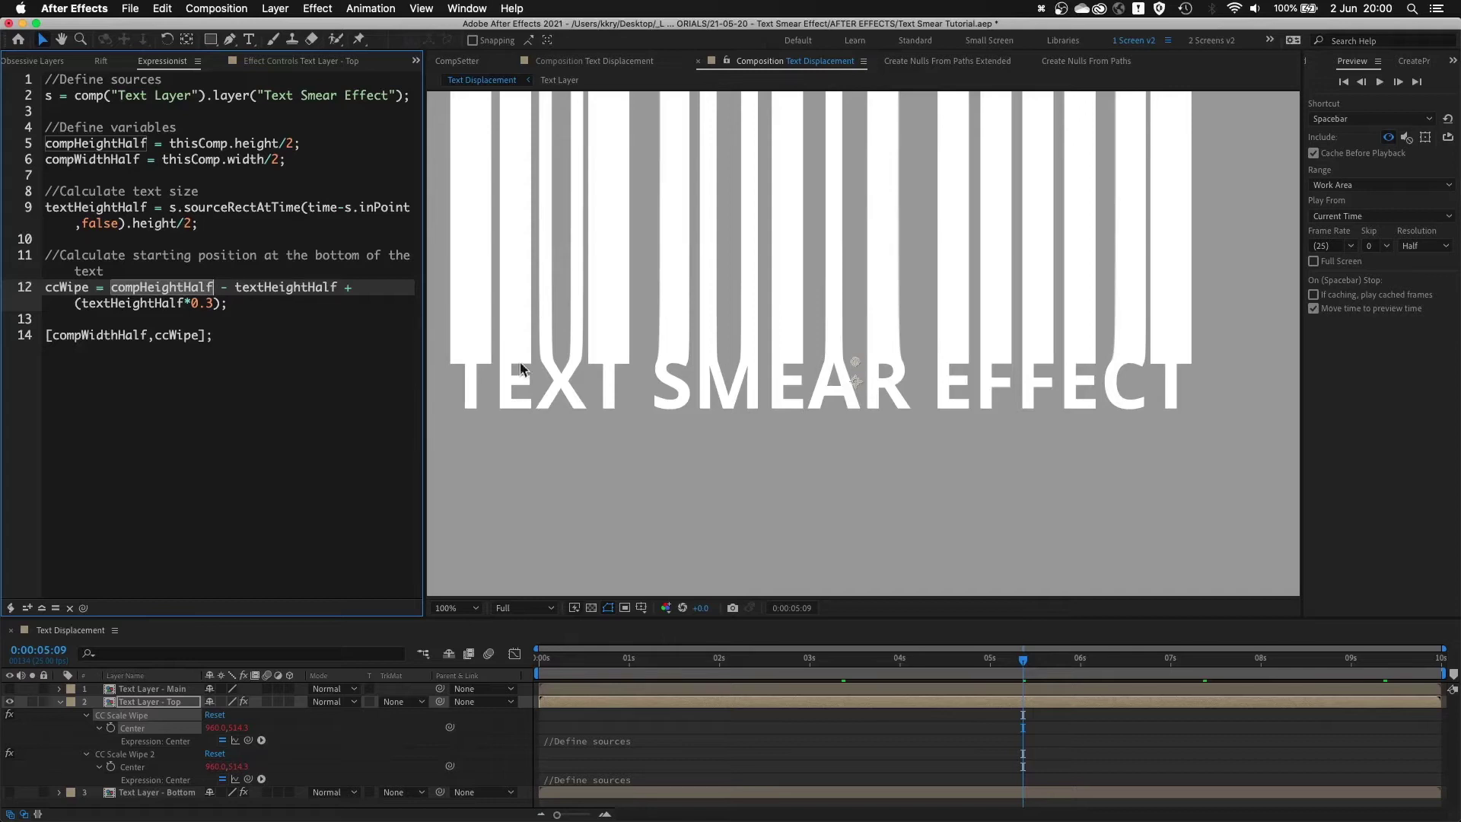
left_click(135, 307)
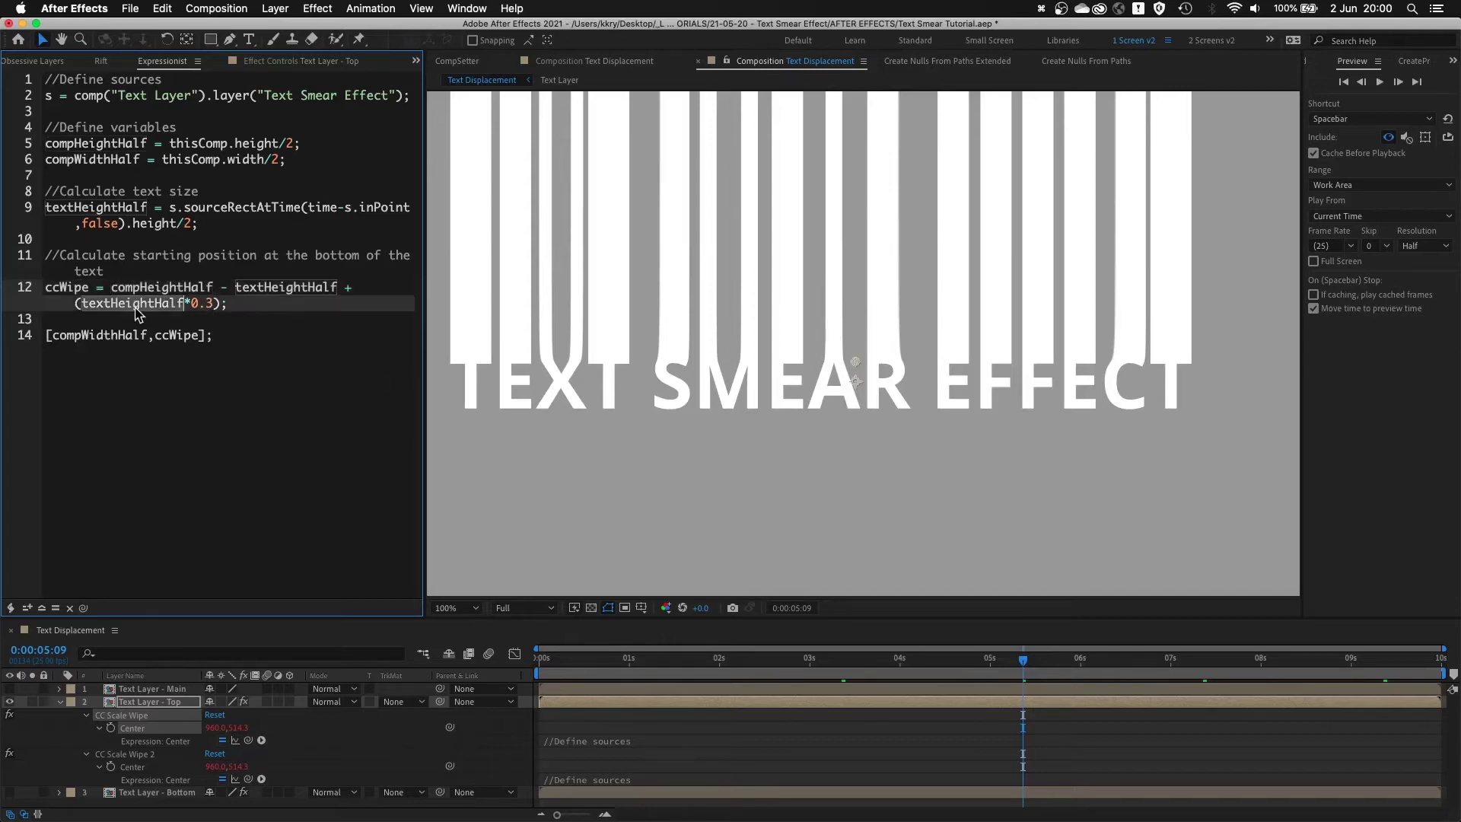
key("period")
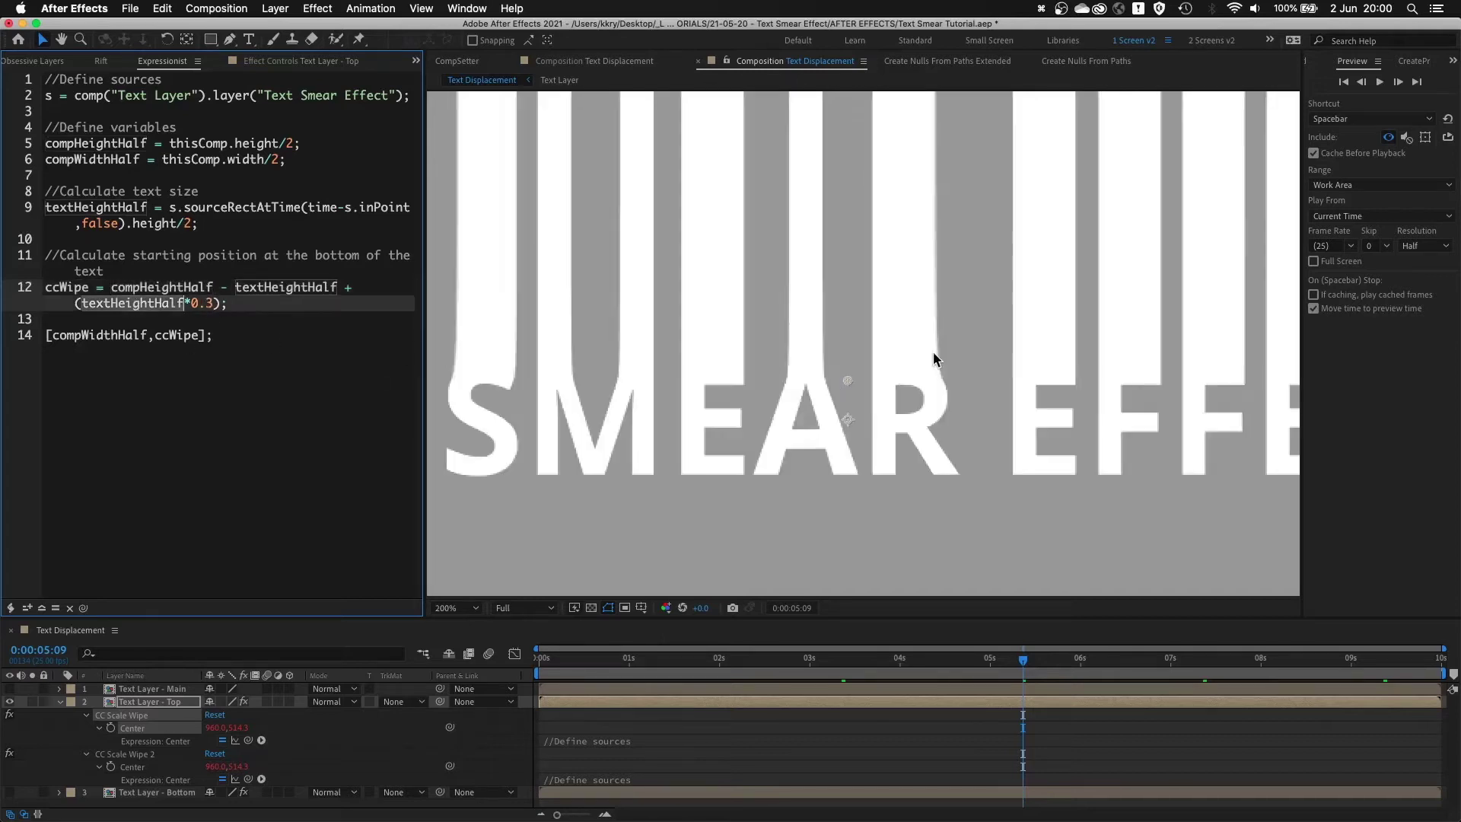
- Compare the upper smear of Text Layer - Top with CC Scale Wipe 2 switched off and on
left_click(848, 382)
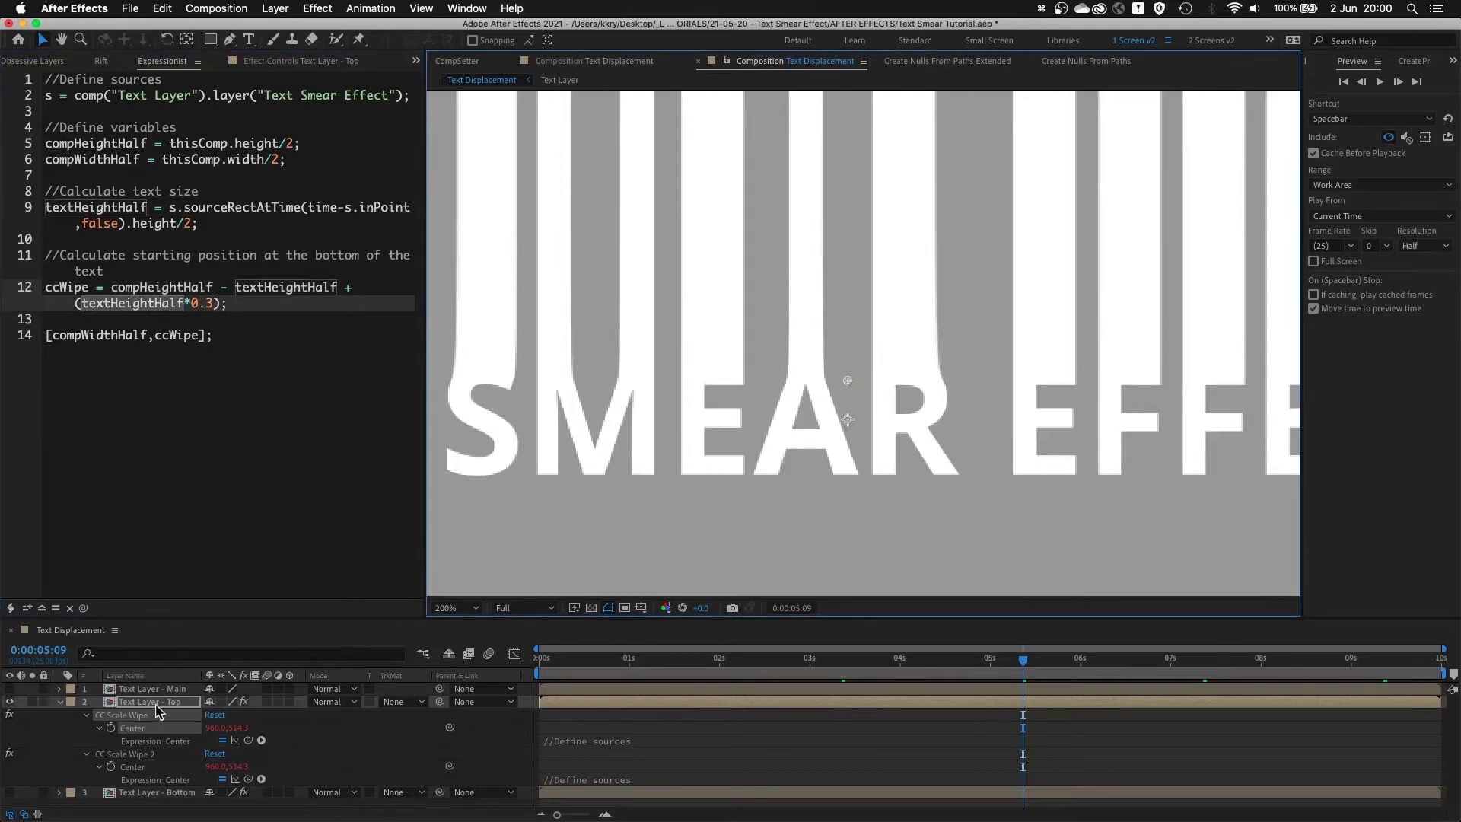
left_click(243, 701)
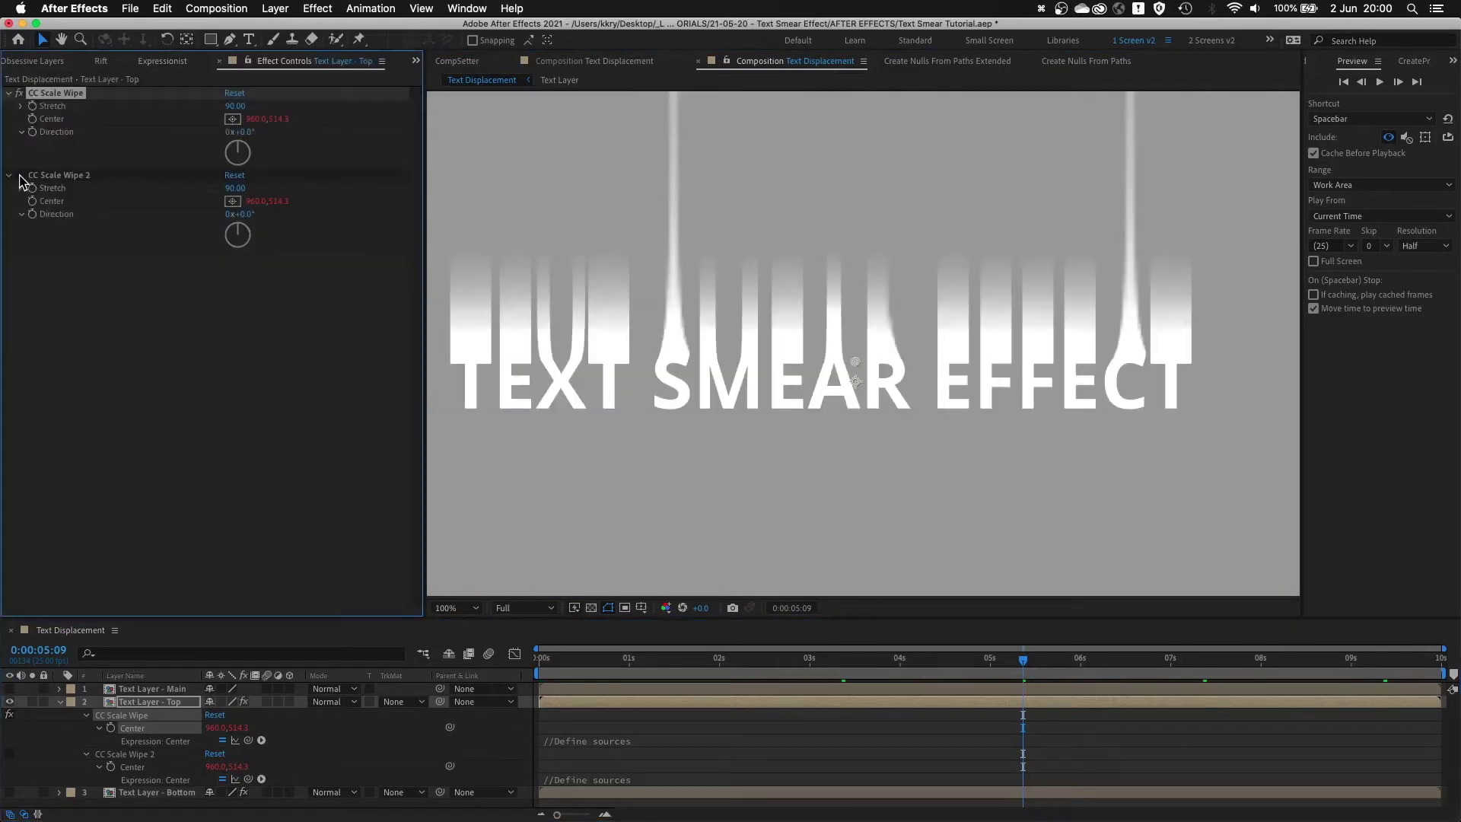
left_click(19, 176)
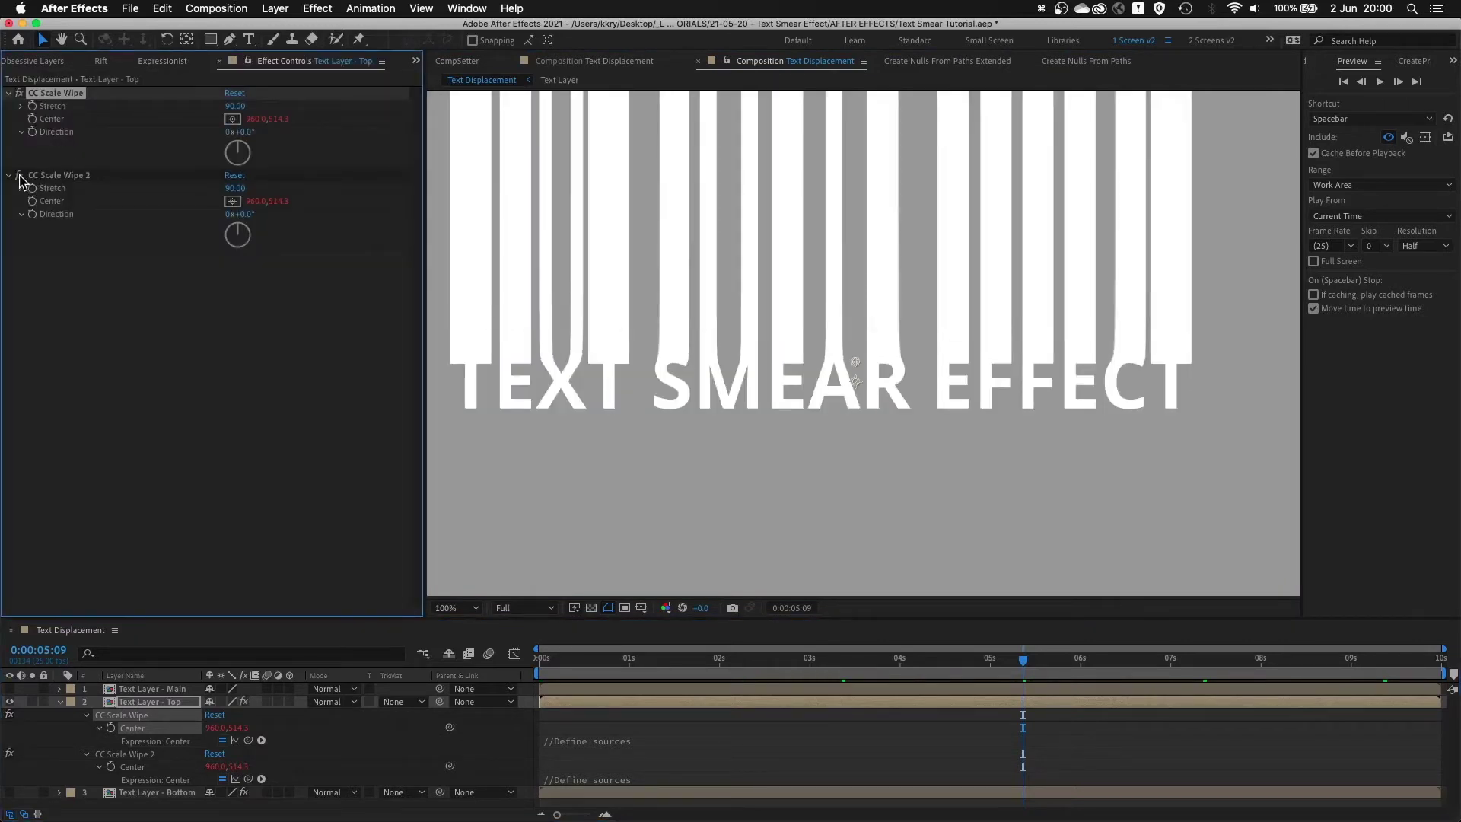
left_click(46, 175)
scroll(541, 202, "down", 2)
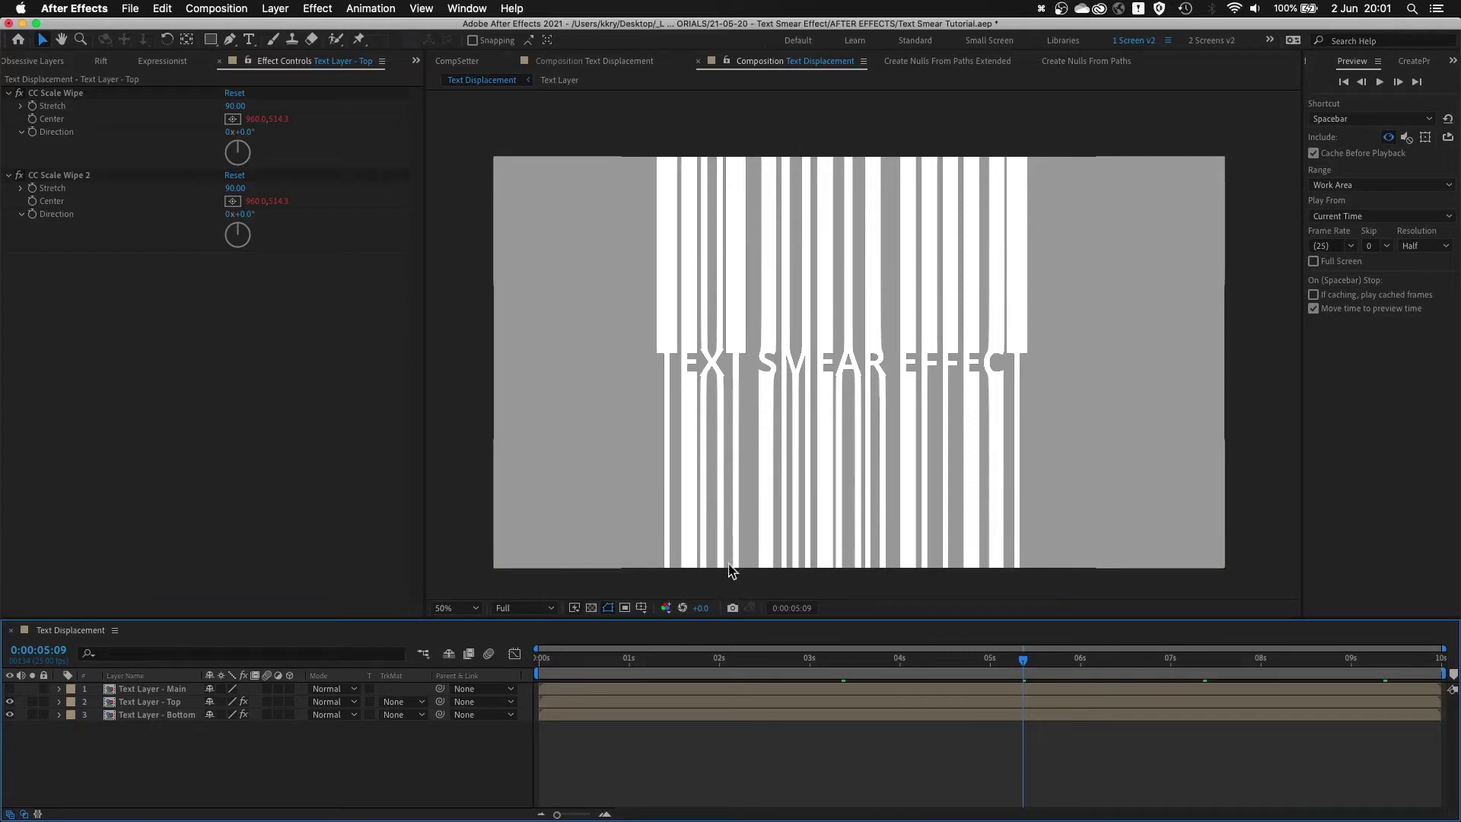
left_click_drag(529, 432, 757, 542)
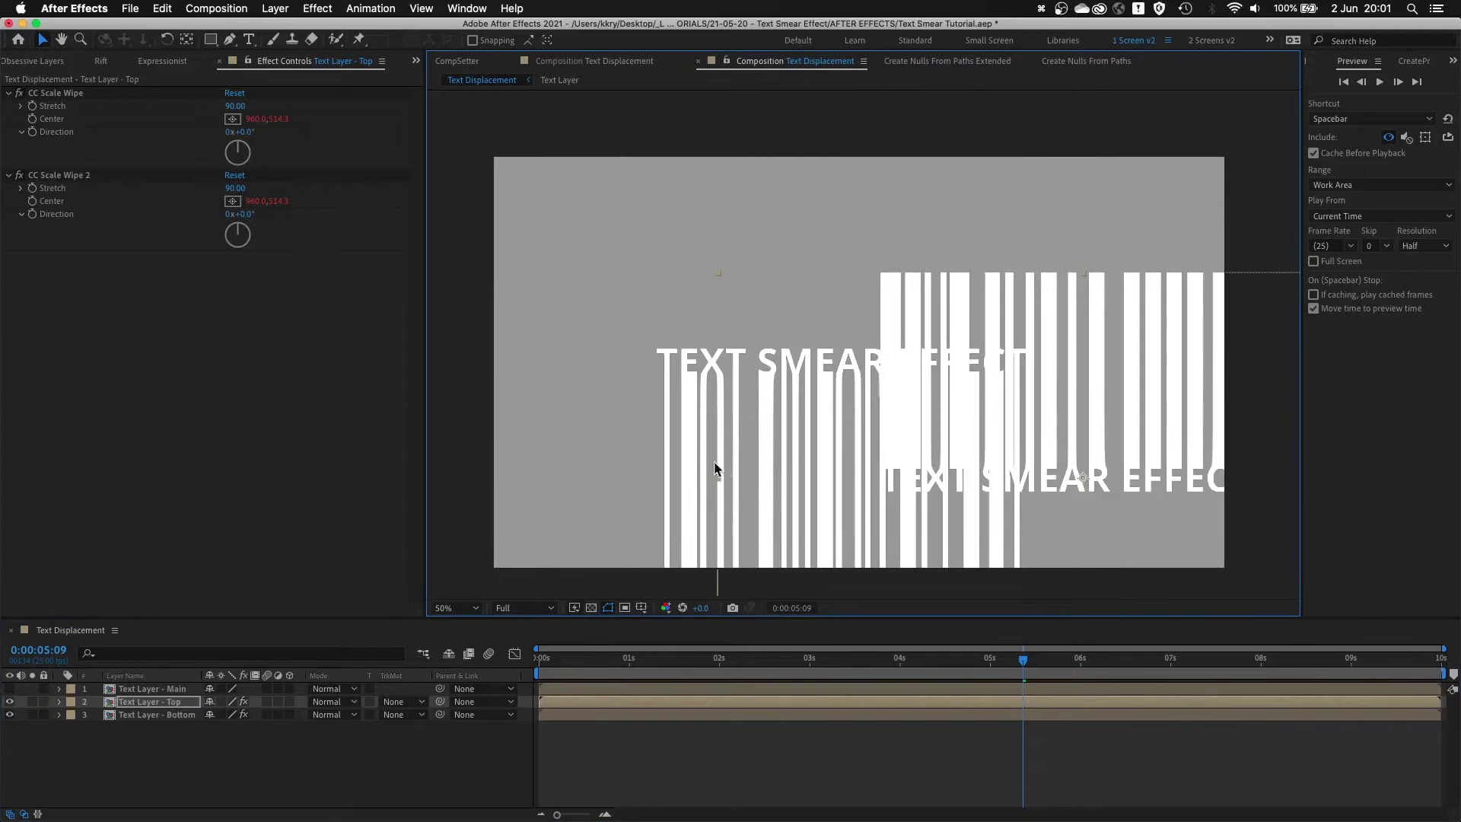
key("super+z")
left_click(455, 489)
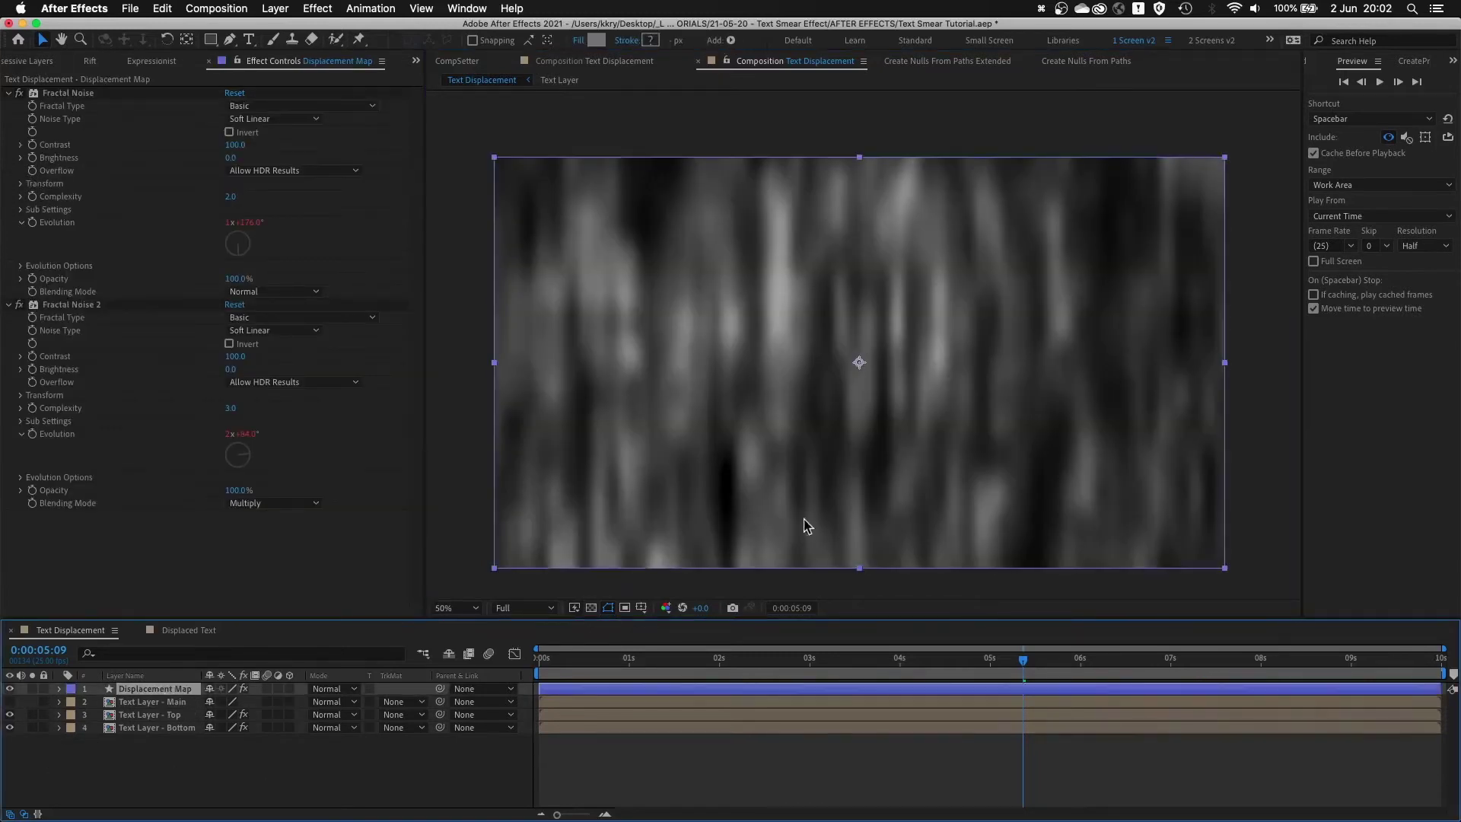
- Examine the Transform settings of both Fractal Noise effects on the Displacement Map layer at 0:00:01:10, and collapse both effects
left_click(665, 659)
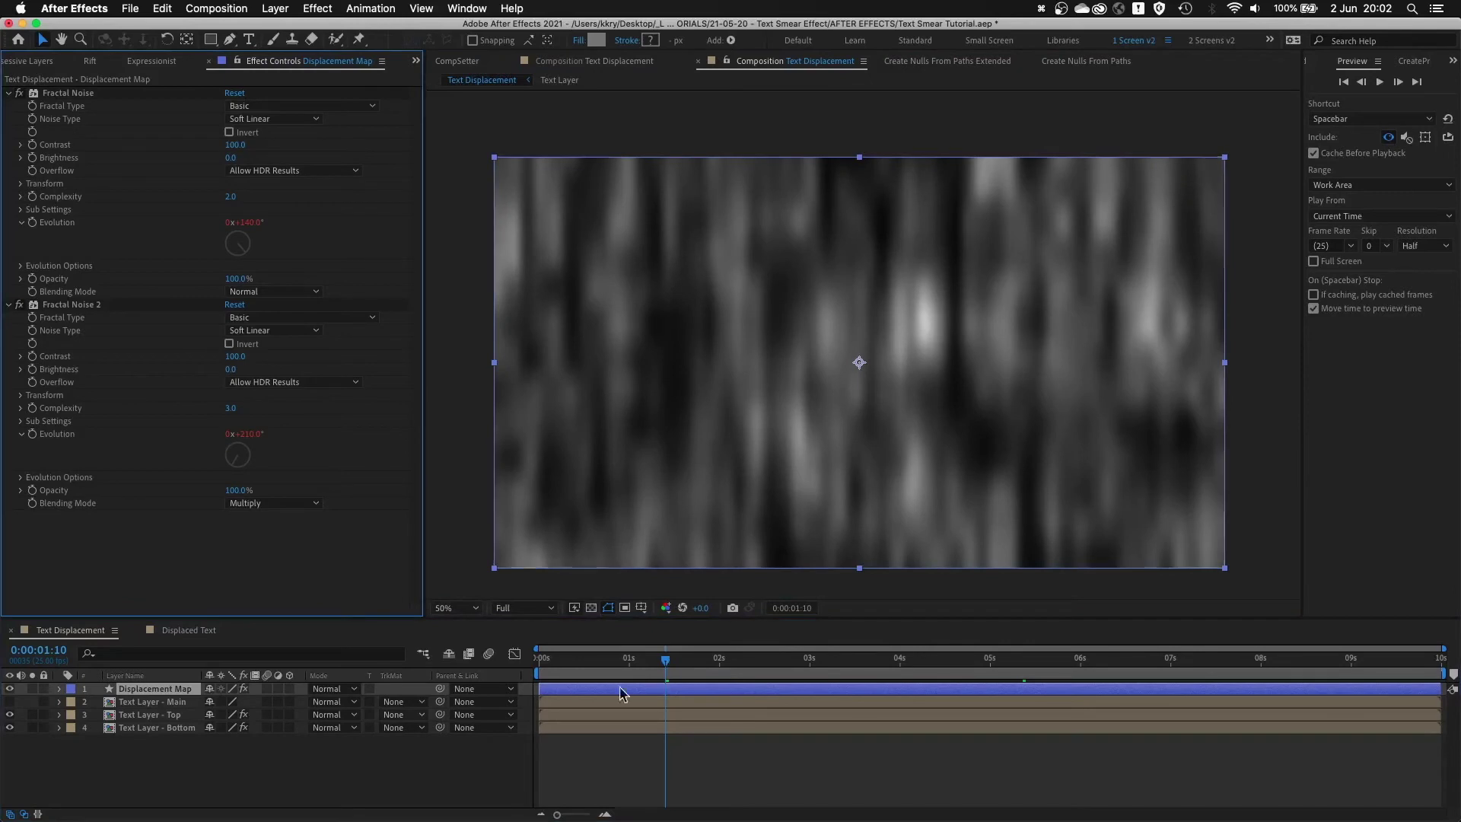
left_click(124, 757)
left_click(125, 675)
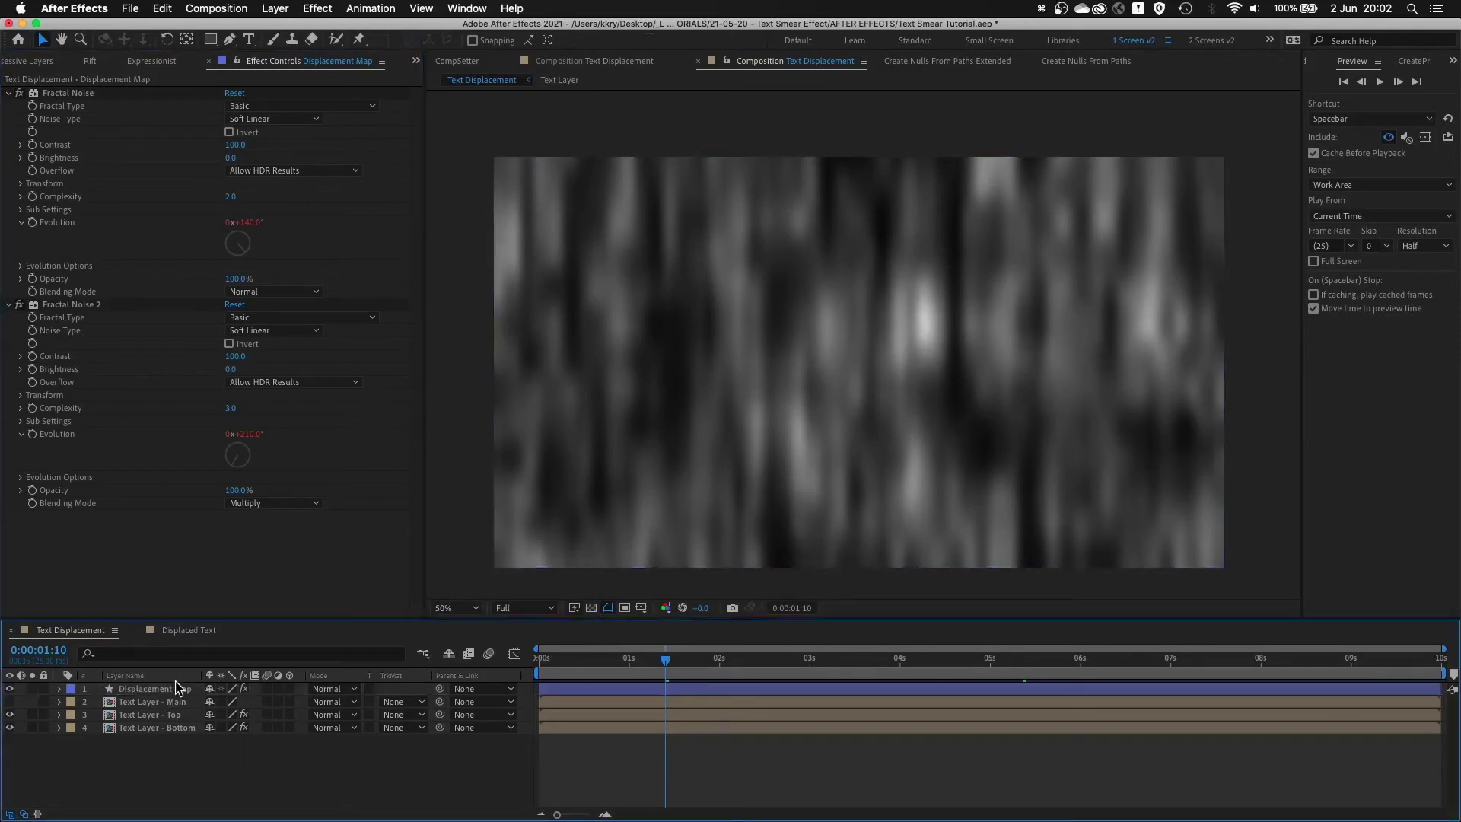
left_click(175, 689)
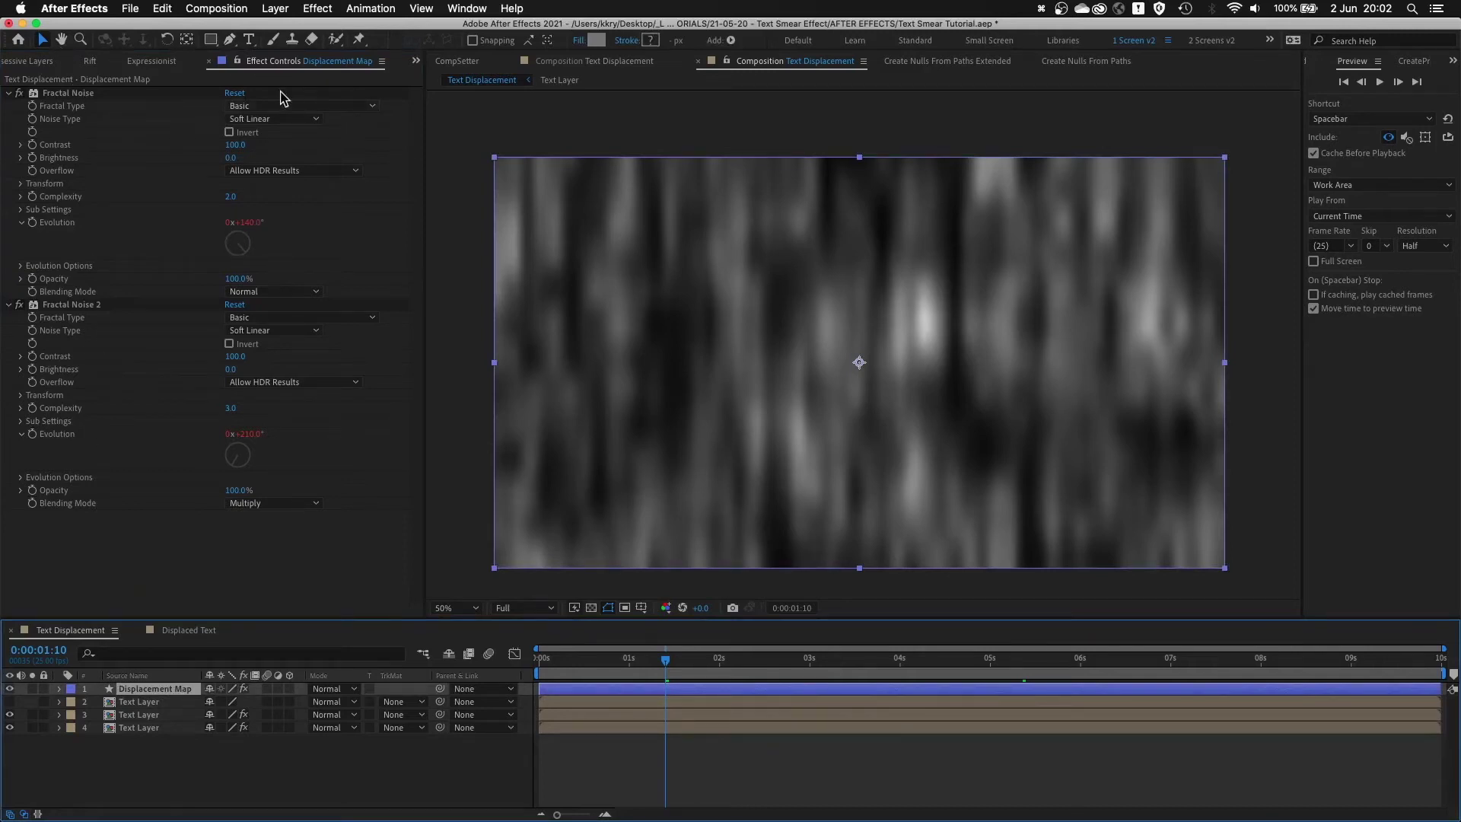
left_click(21, 184)
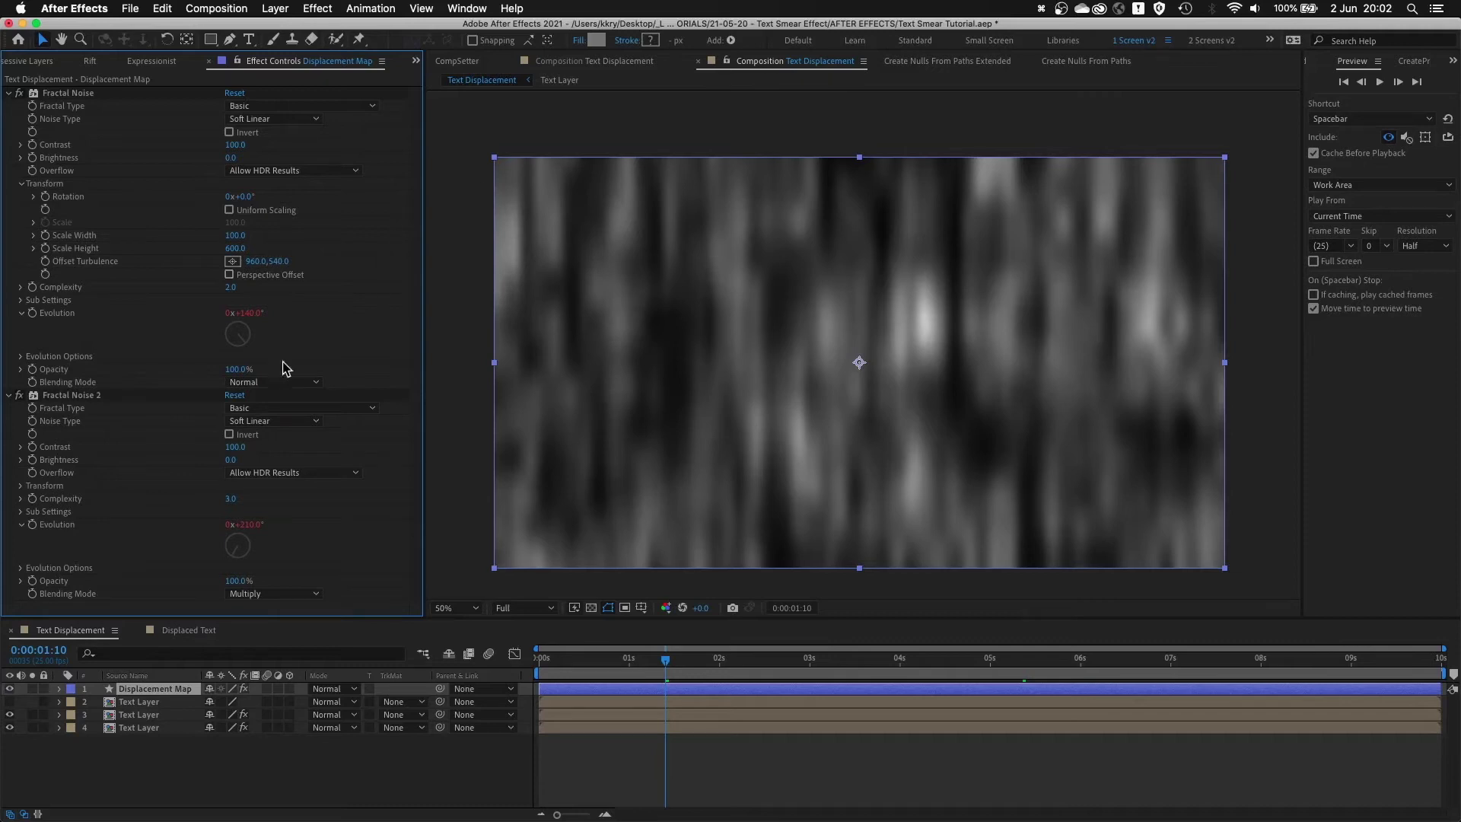
left_click(20, 486)
scroll(152, 518, "down", 3)
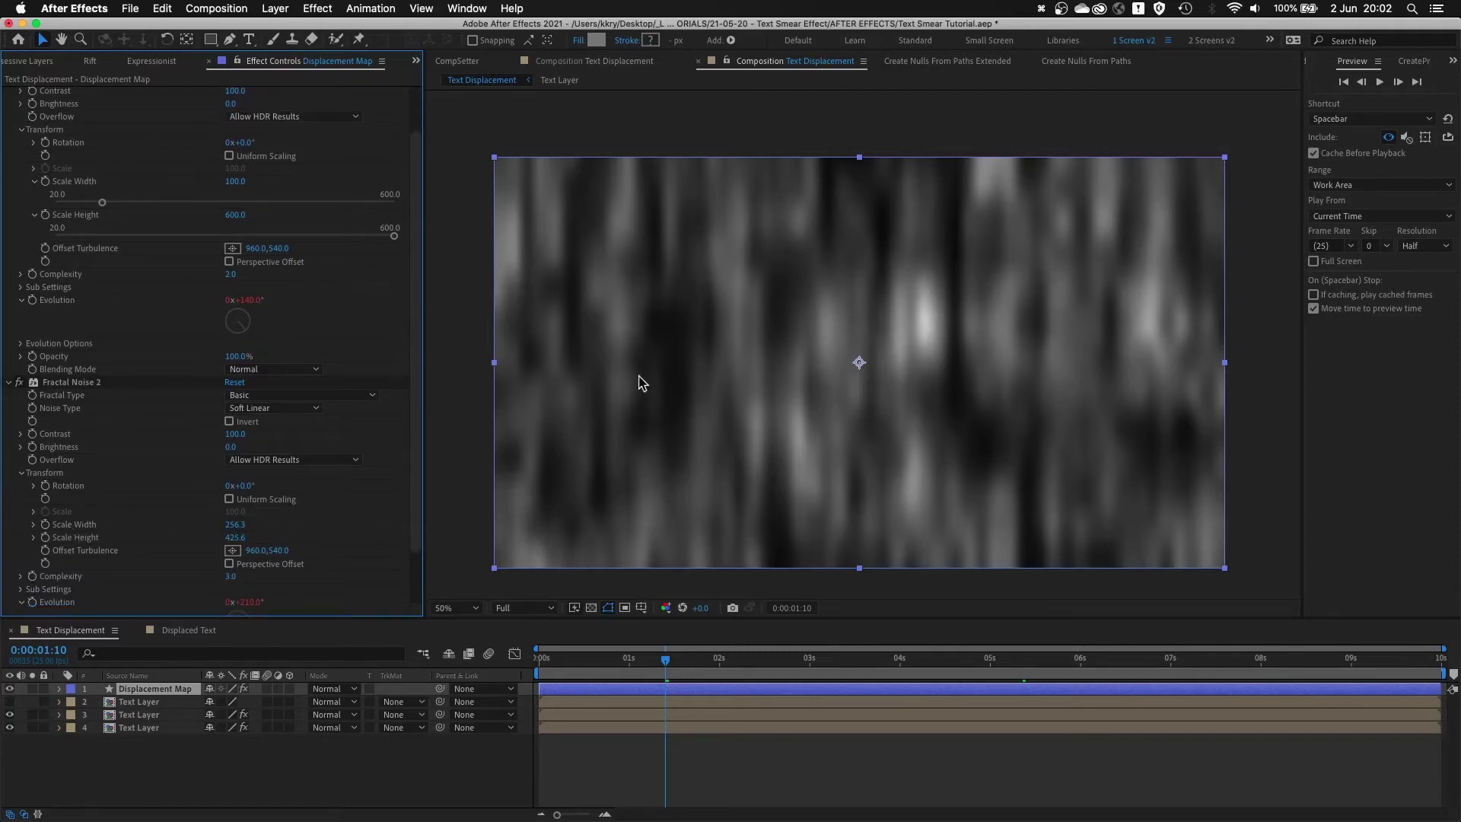
scroll(119, 381, "up", 3)
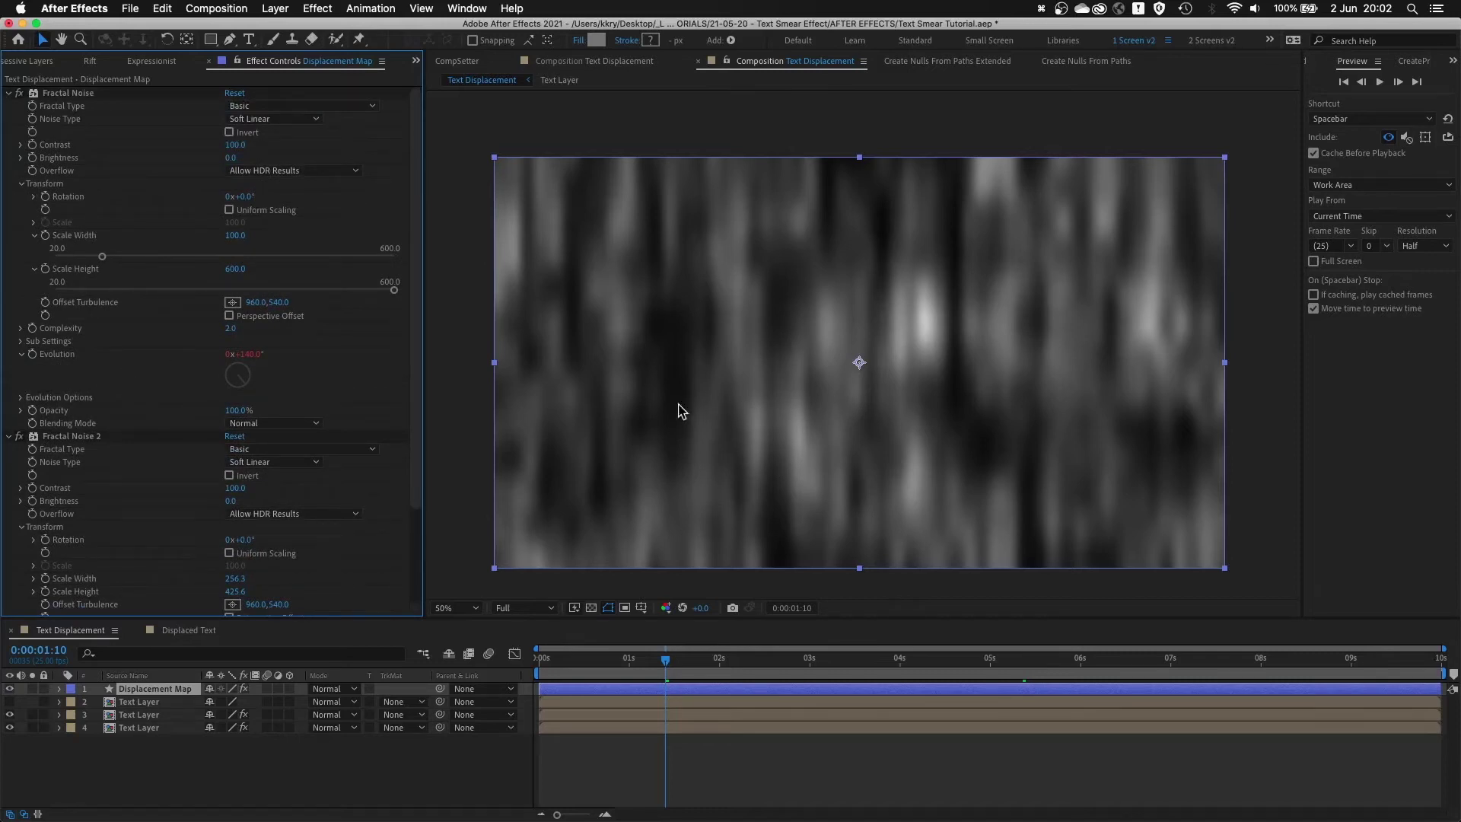
left_click(8, 92)
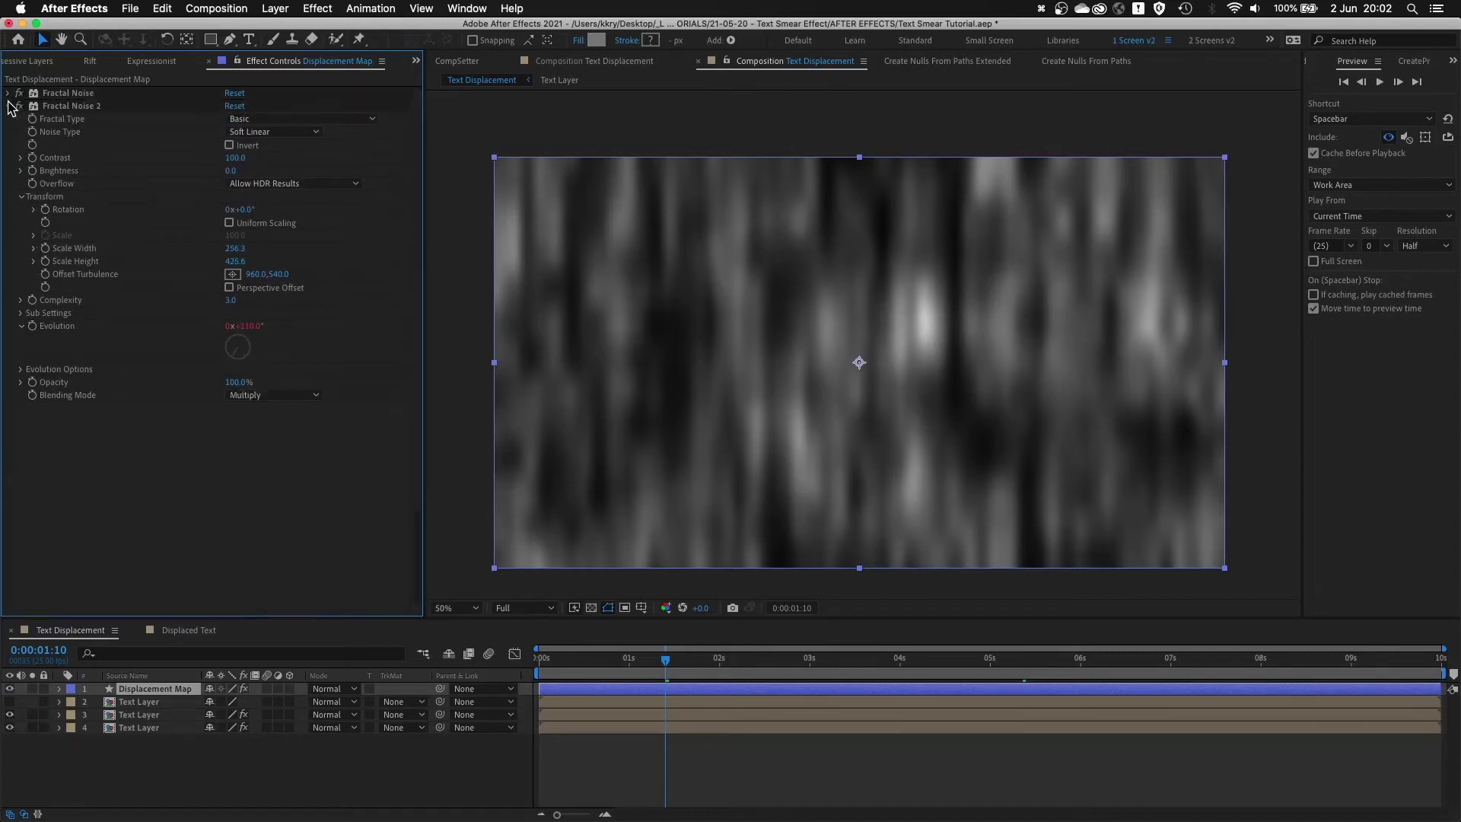
left_click(7, 106)
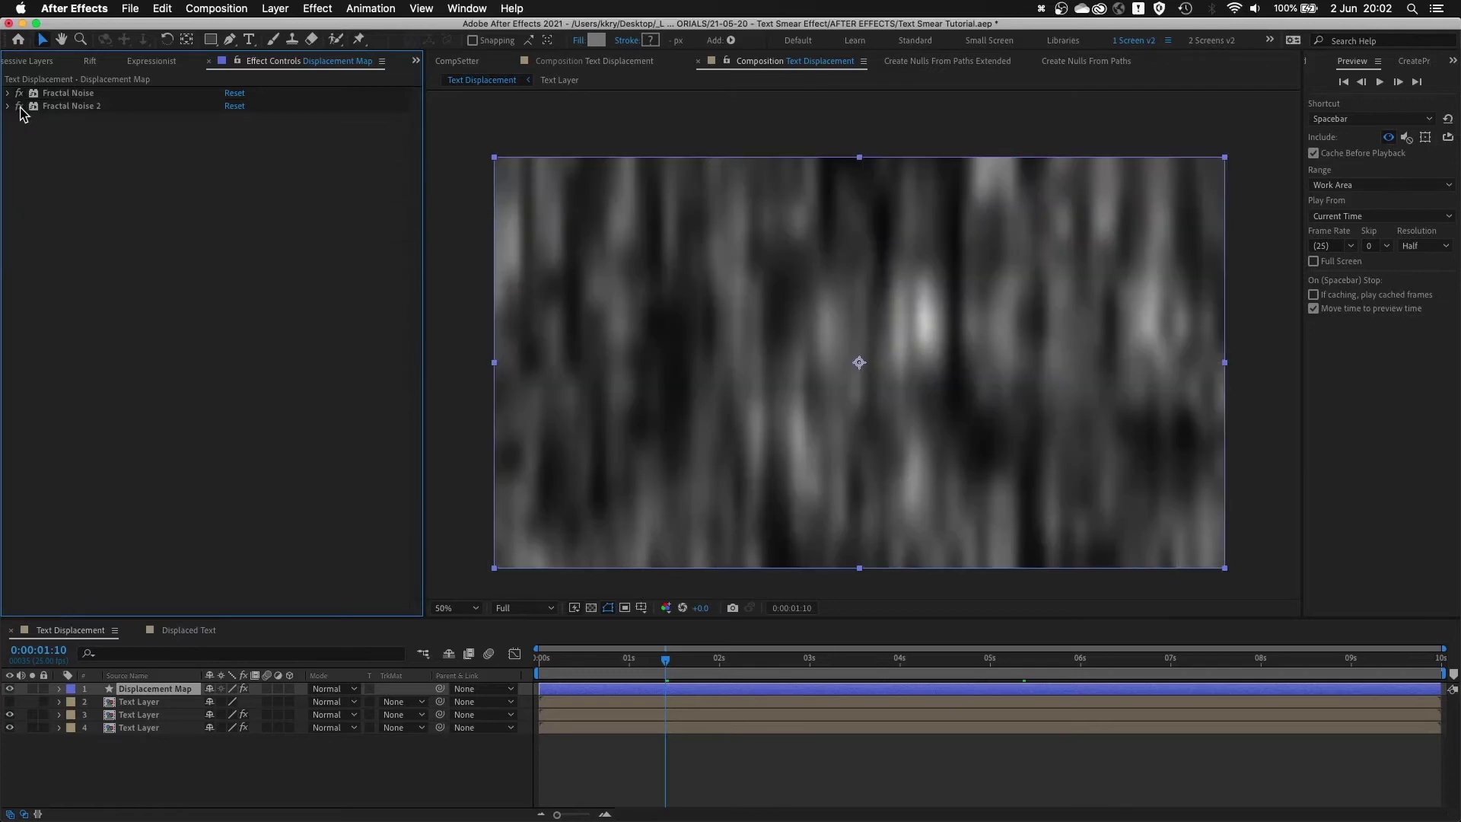
- Toggle Fractal Noise 2 on the Displacement Map layer to see what it contributes to the noise pattern
left_click(19, 107)
left_click(19, 107)
left_click(19, 106)
left_click(19, 107)
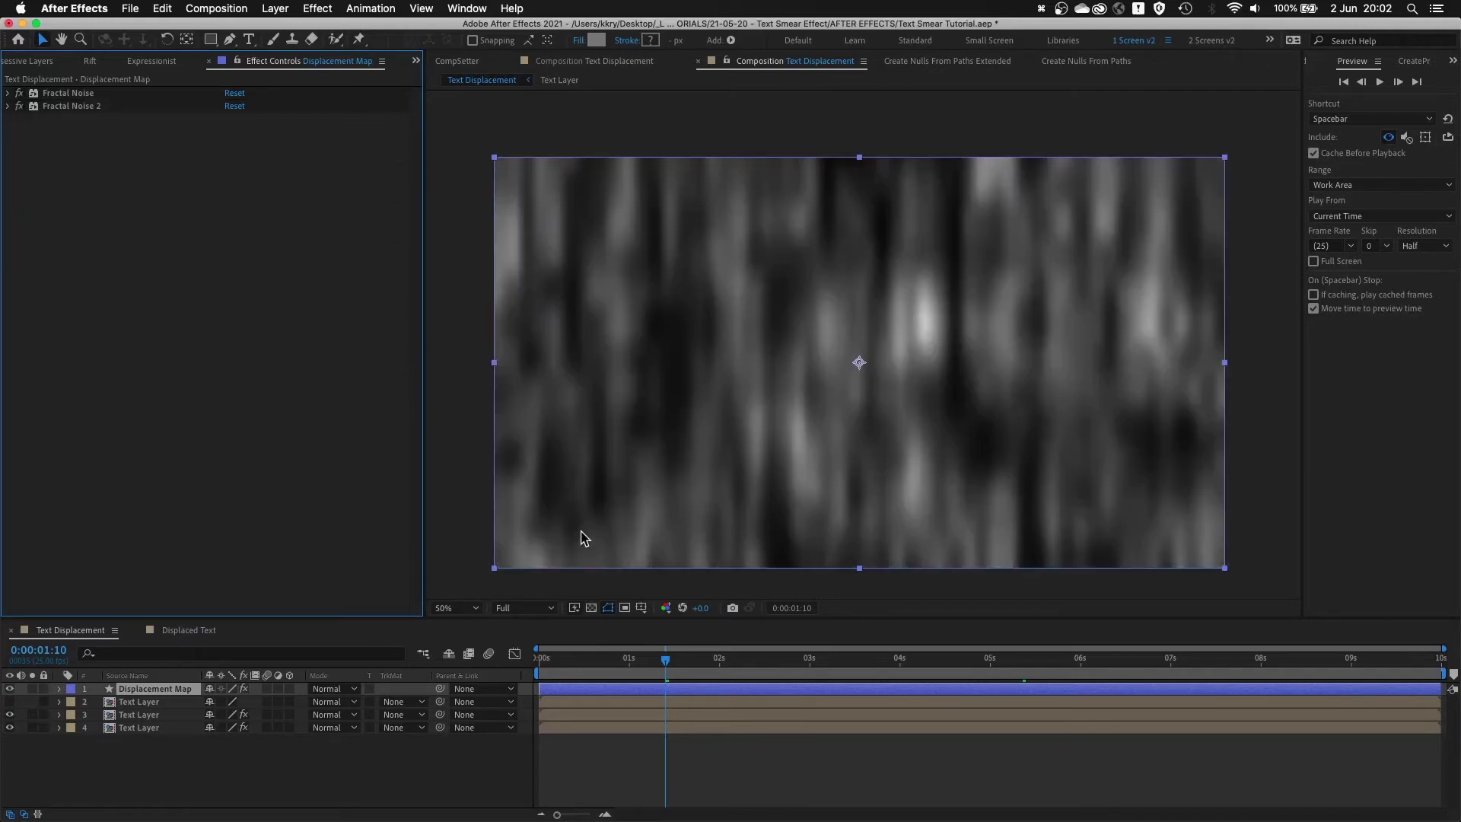
left_click(76, 93)
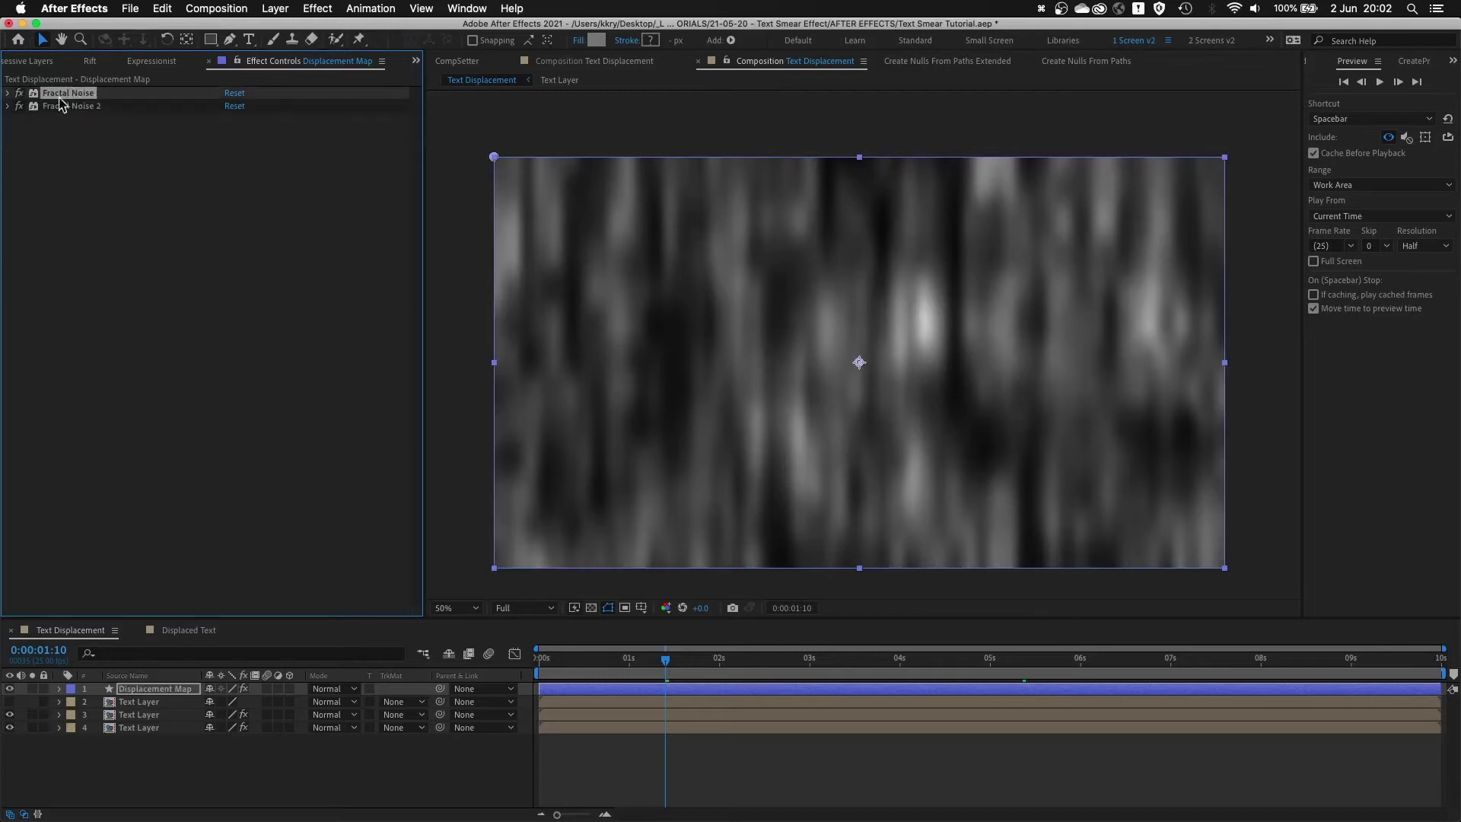
- Try the Normal blending mode on Fractal Noise 2 and set it back to Multiply
left_click(9, 107)
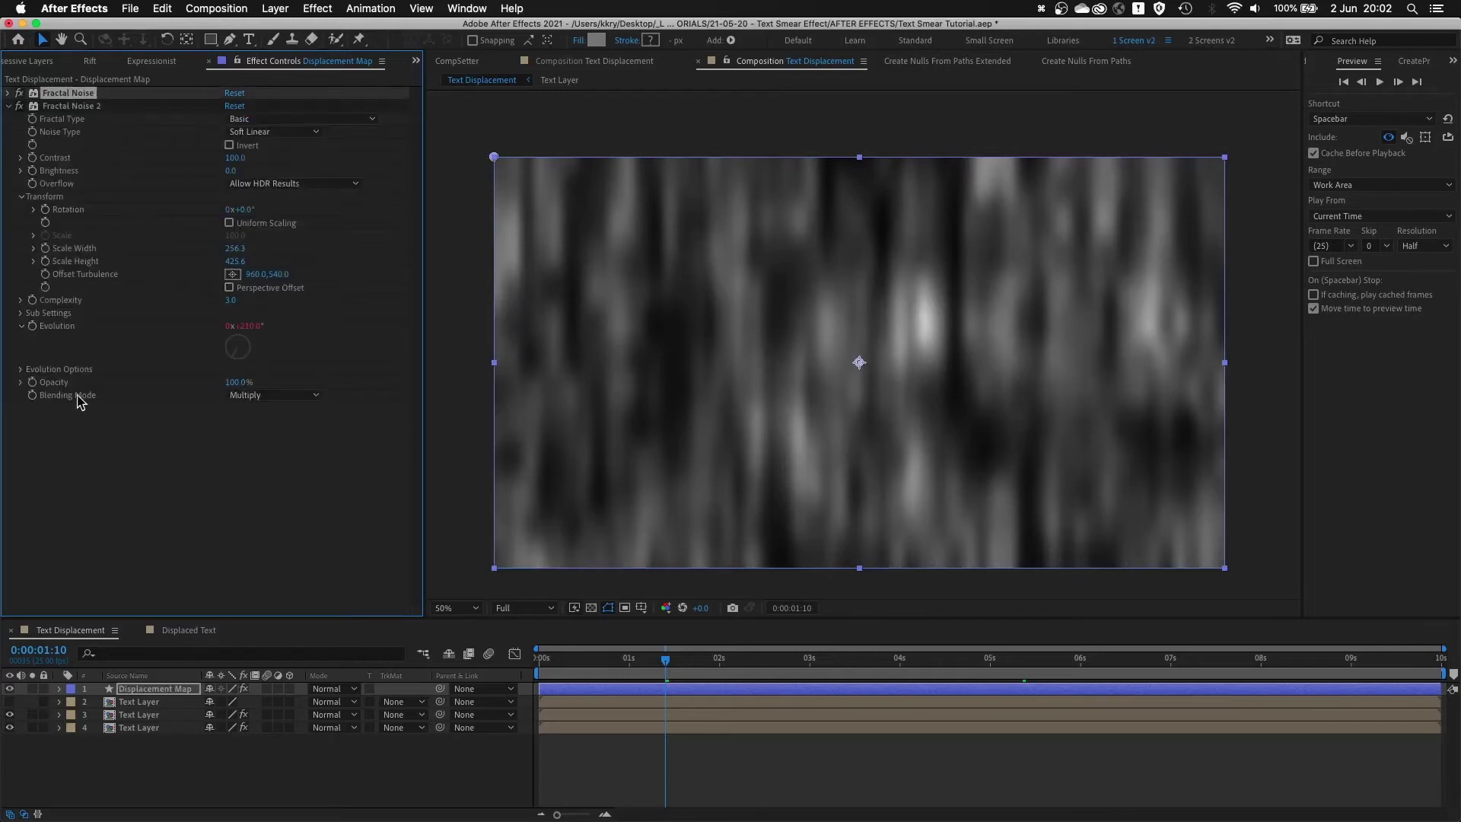
left_click(276, 395)
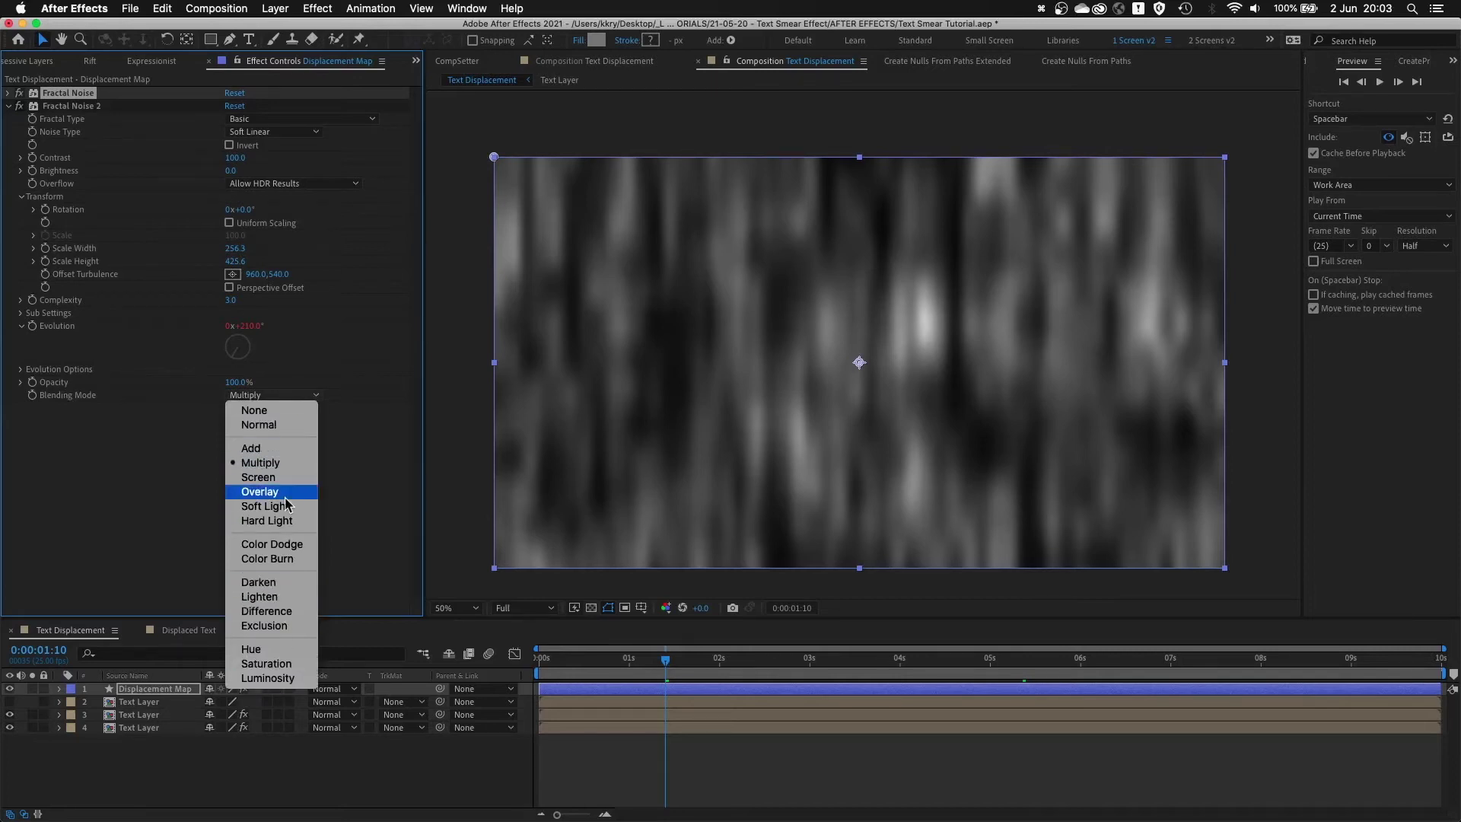
left_click(54, 386)
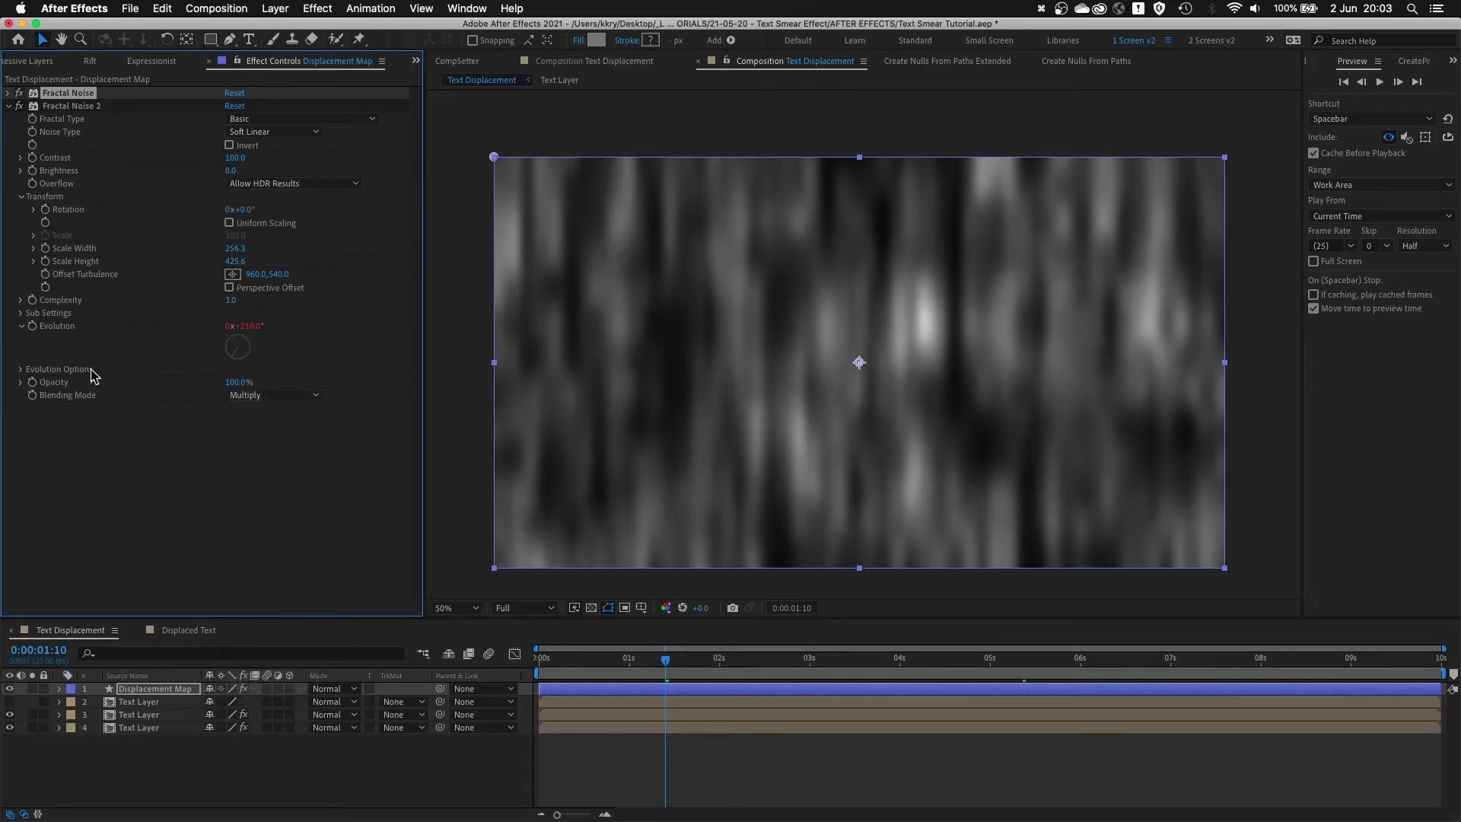
left_click(253, 396)
left_click(259, 425)
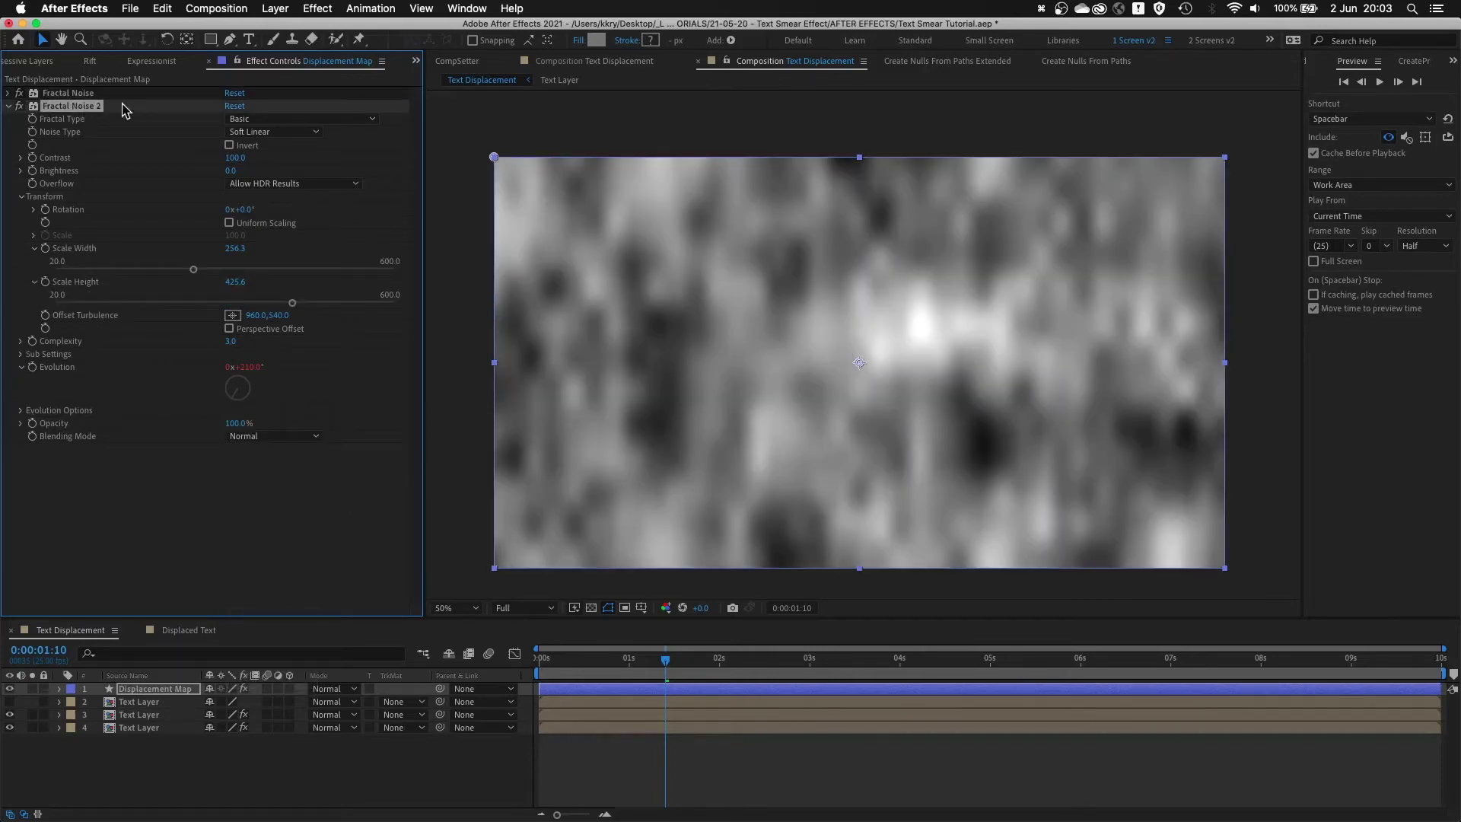
left_click(278, 438)
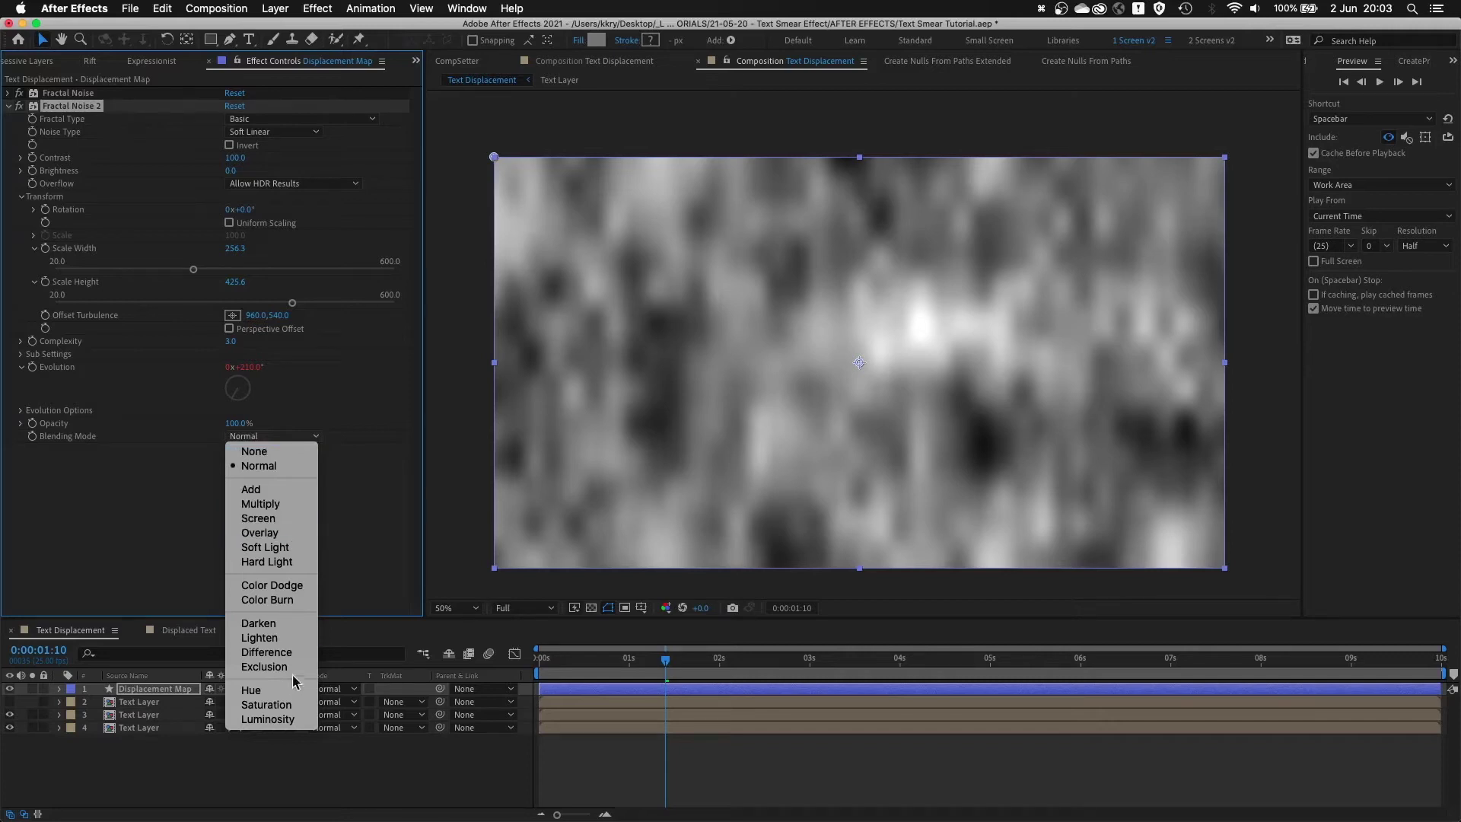
left_click(266, 505)
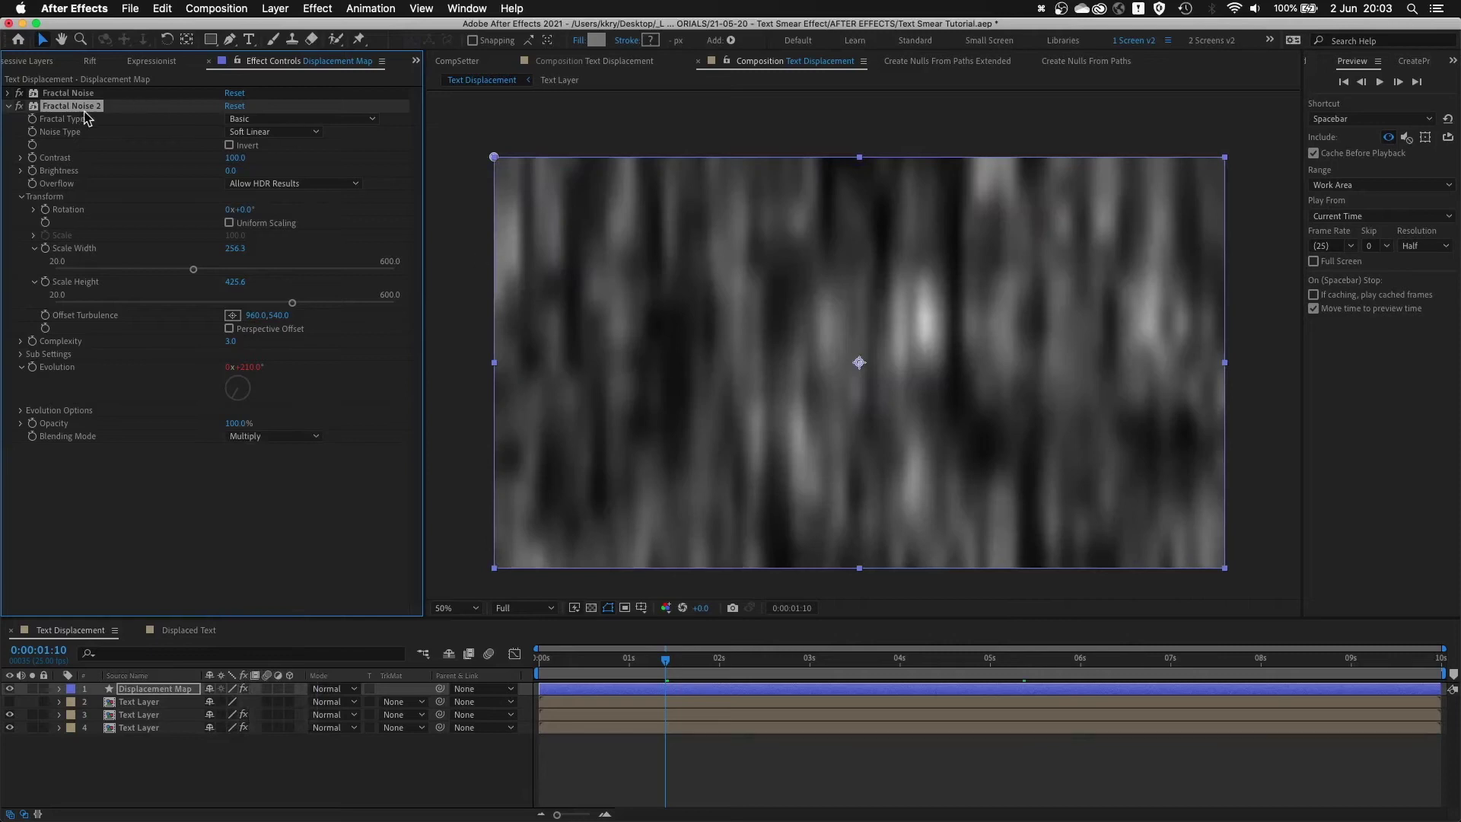
- Compare the single noise pattern with the multiplied one by switching Fractal Noise 2 off and on again
left_click(20, 106)
left_click(19, 106)
left_click(20, 106)
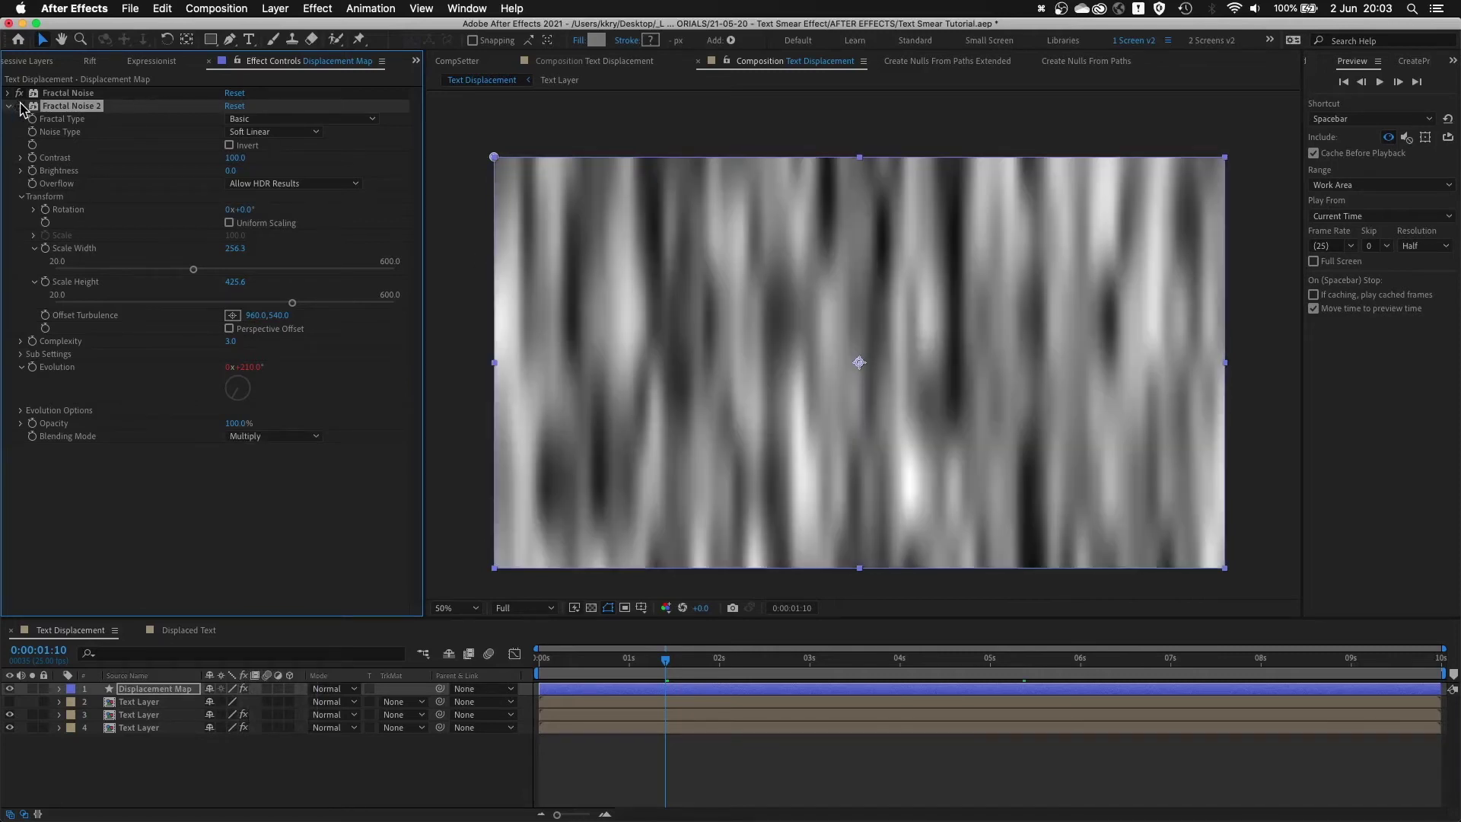
left_click(20, 105)
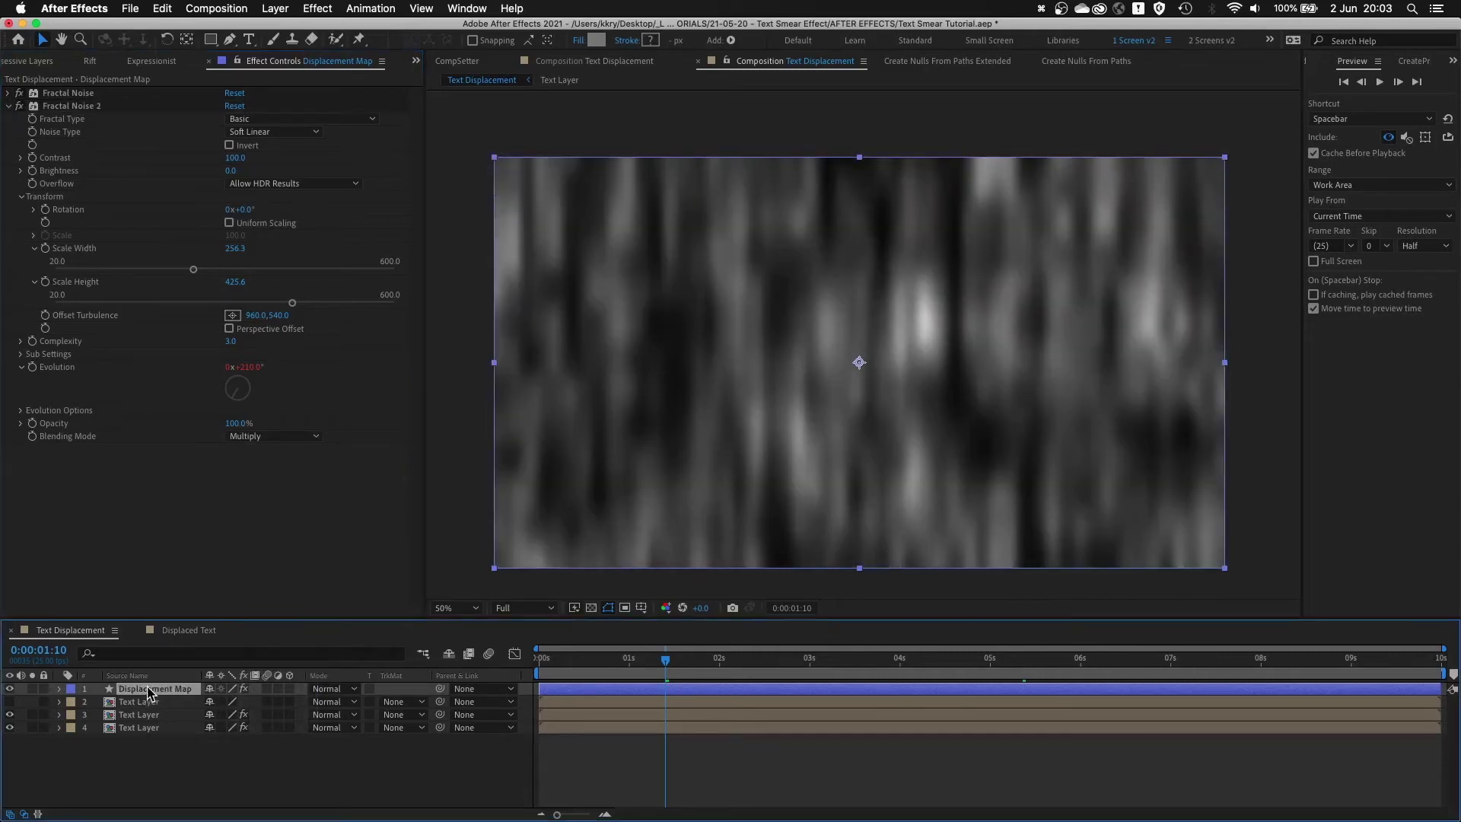
- Reveal the Evolution expressions of both Fractal Noise effects on the Displacement Map layer
key("e")
key("e")
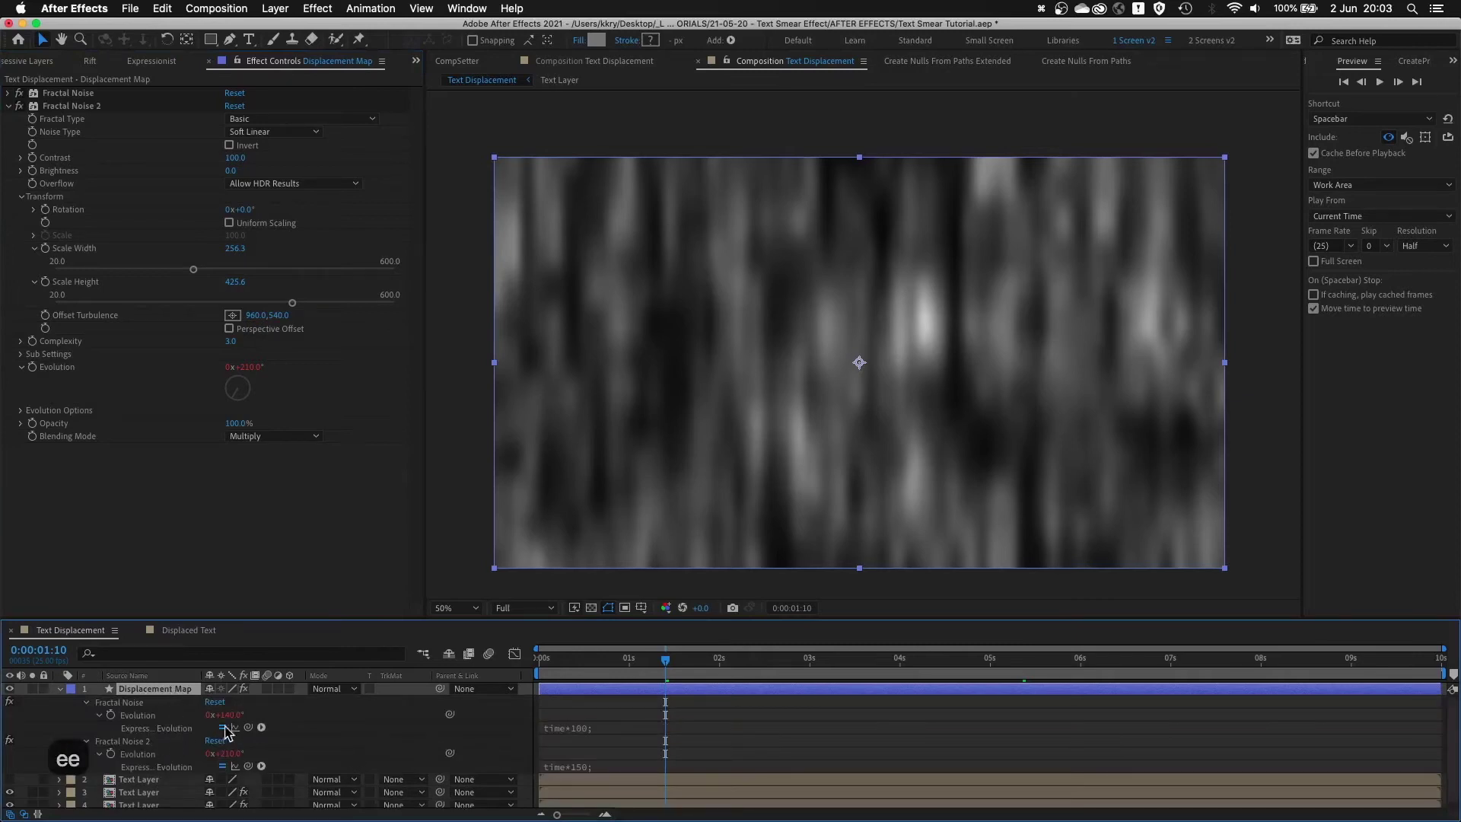
left_click(137, 715)
left_click(137, 754)
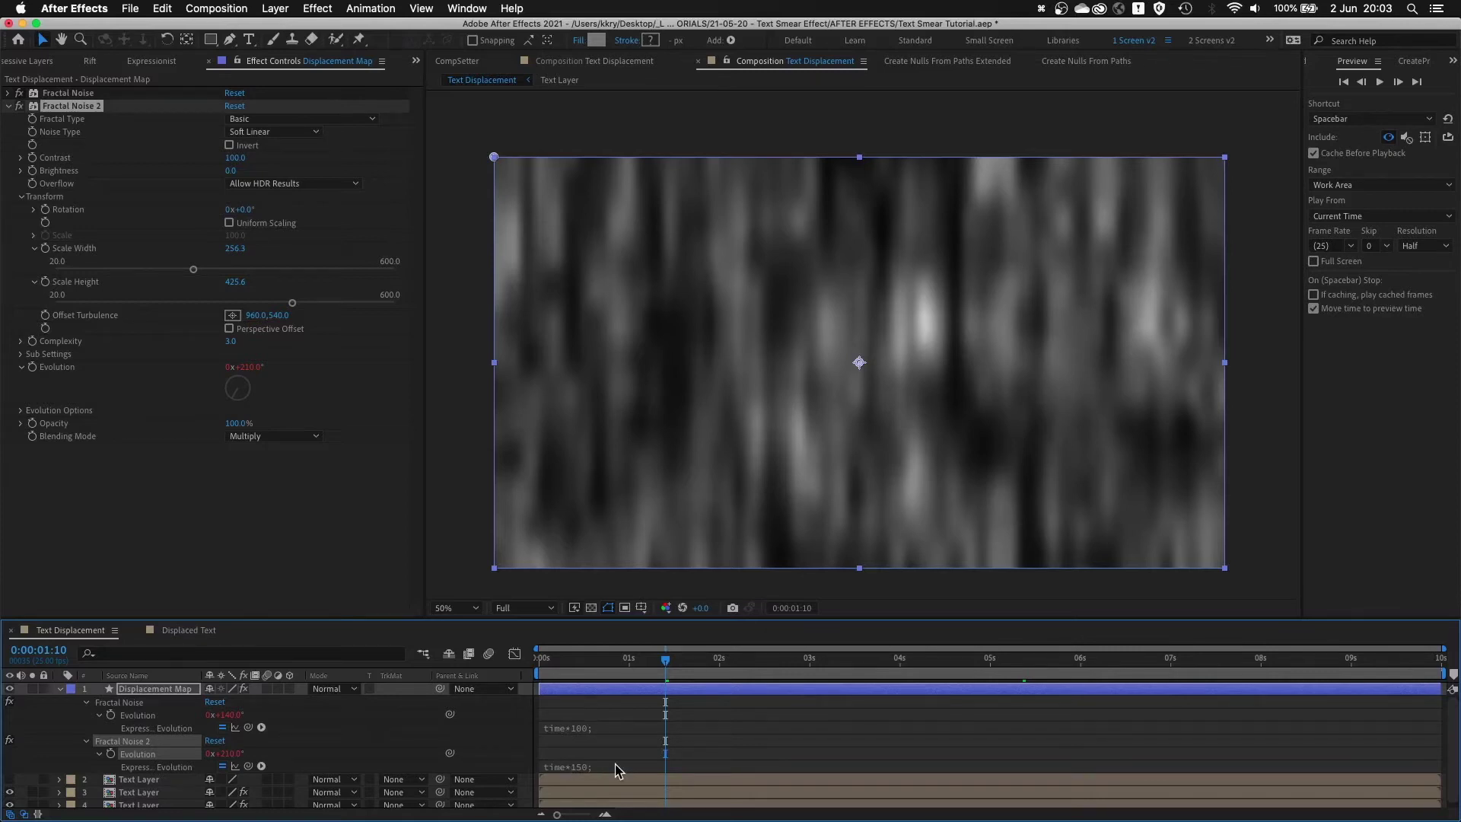
- Preview the evolving noise and check the Displacement Map at several times up to 0:00:06:14
key("space")
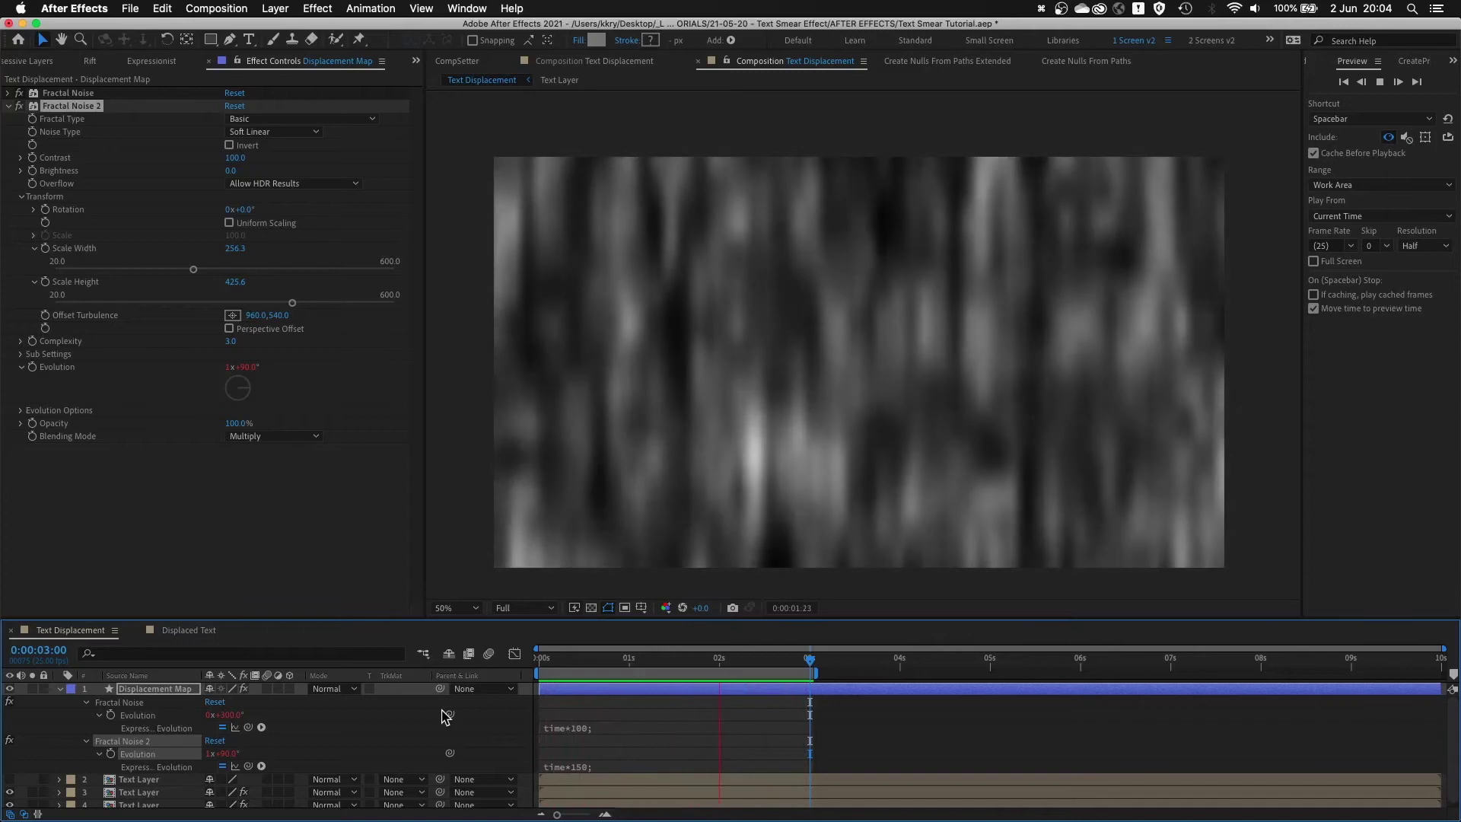
left_click(581, 711)
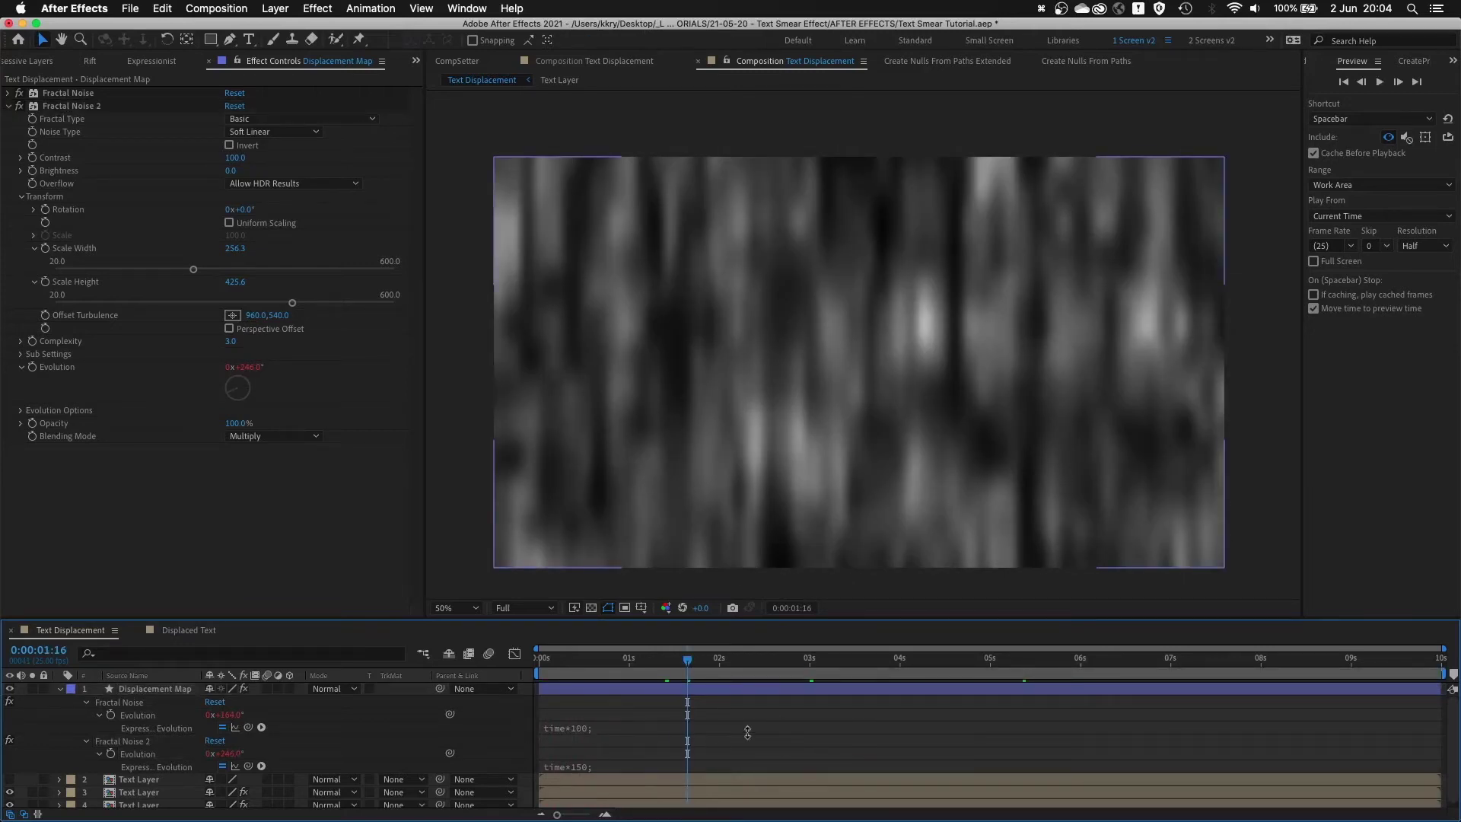
left_click(918, 665)
left_click(1132, 666)
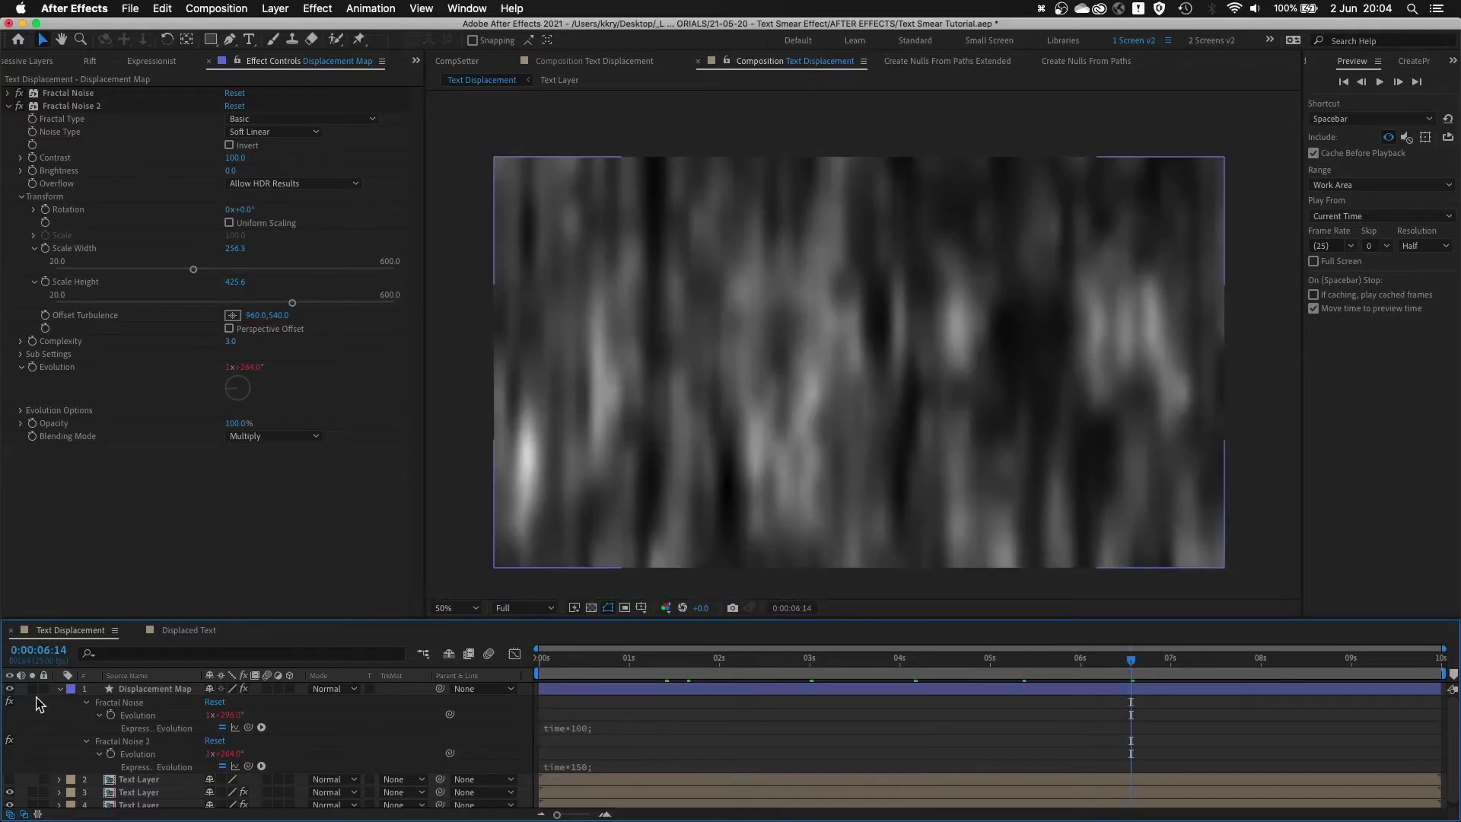
- Move the Displacement Map layer beneath the text layers and set the bottom text layer's horizontal displacement channel to Luminance
key("u")
left_click_drag(163, 689, 166, 748)
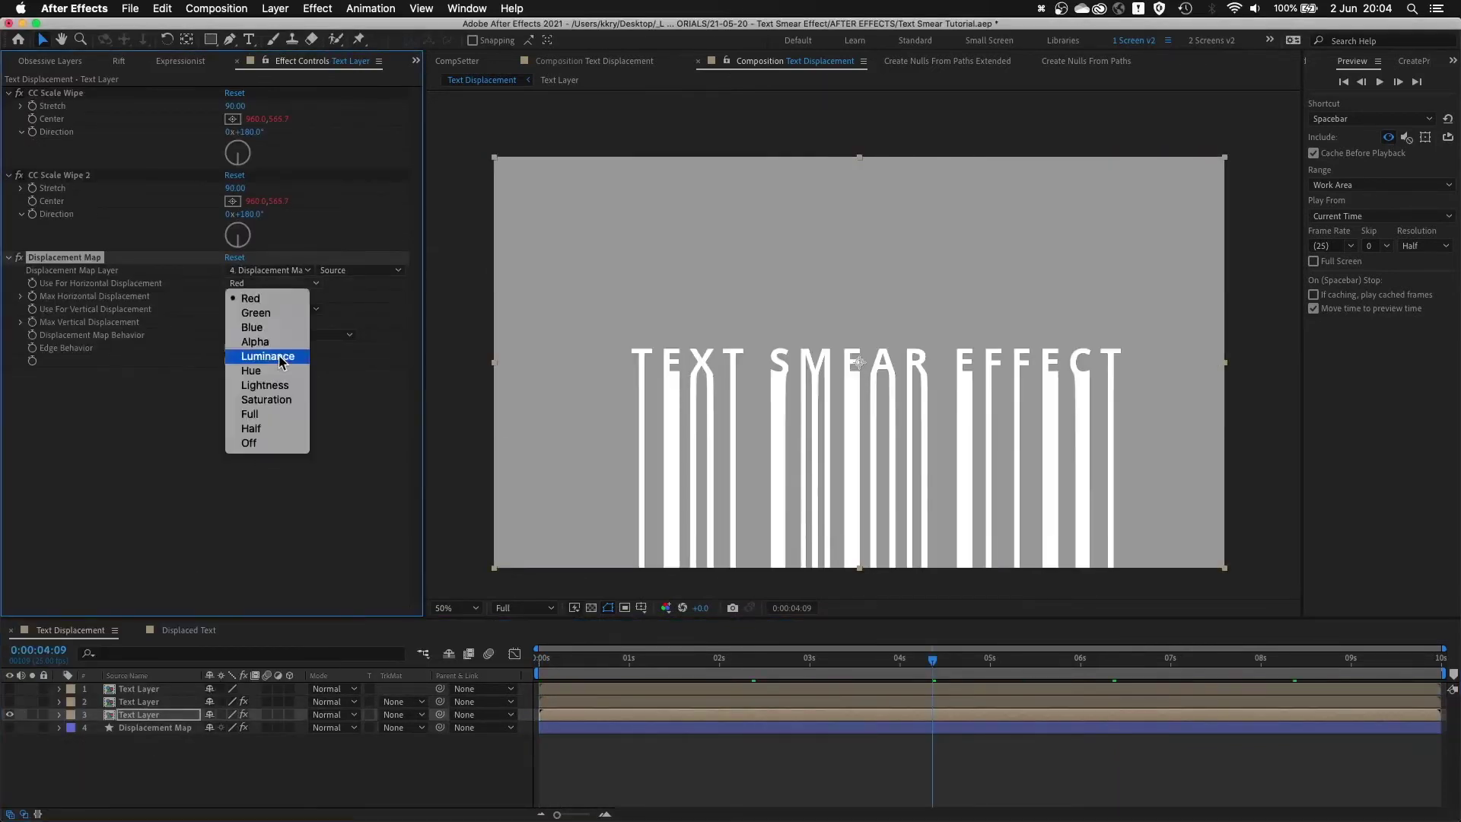
left_click(232, 331)
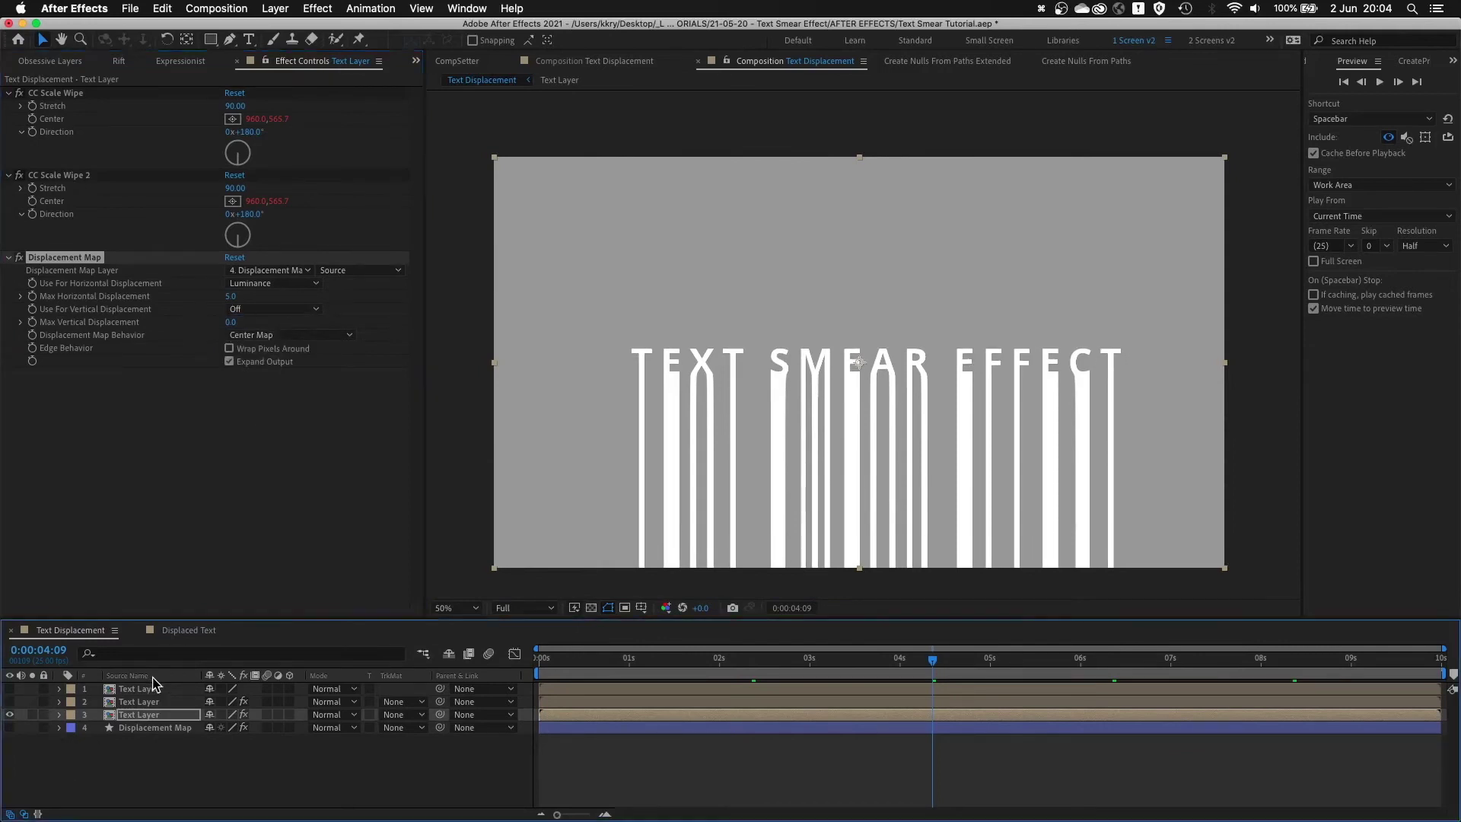
- Show layer names and set the Displacement Map on Text Layer - Bottom to read its map layer with Effects & Masks
left_click(157, 714)
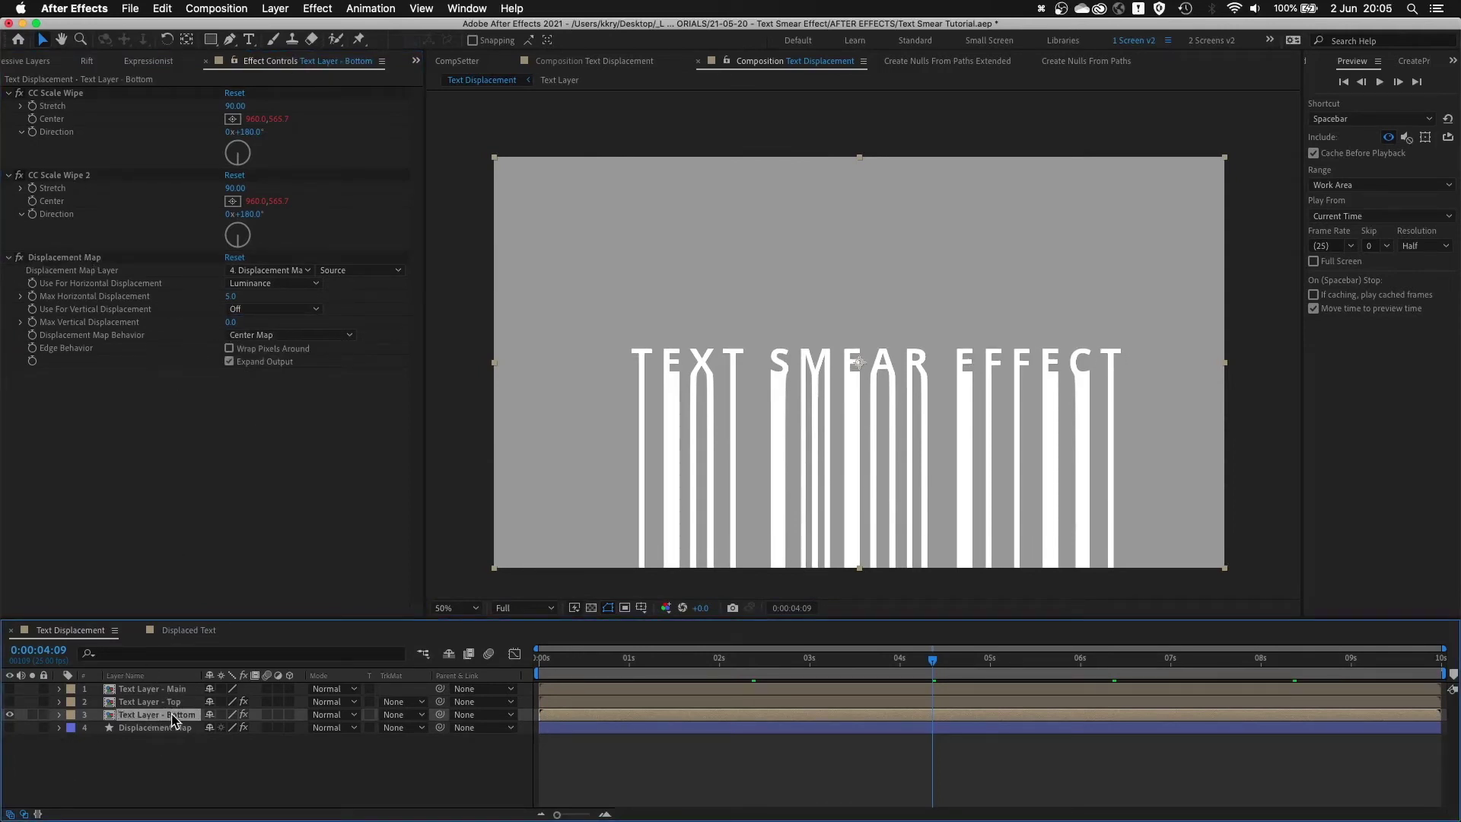
left_click(232, 284)
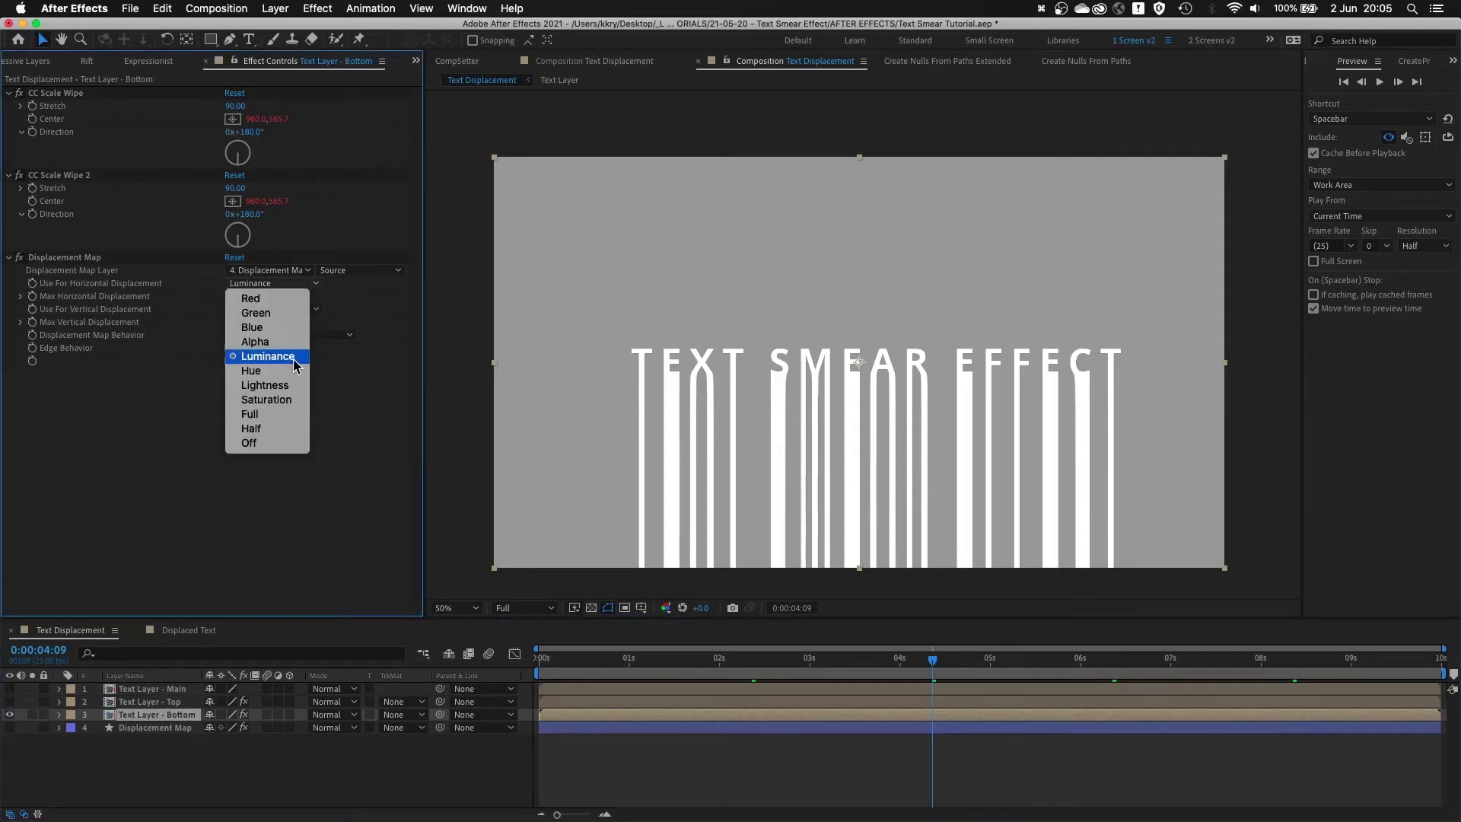
left_click(378, 435)
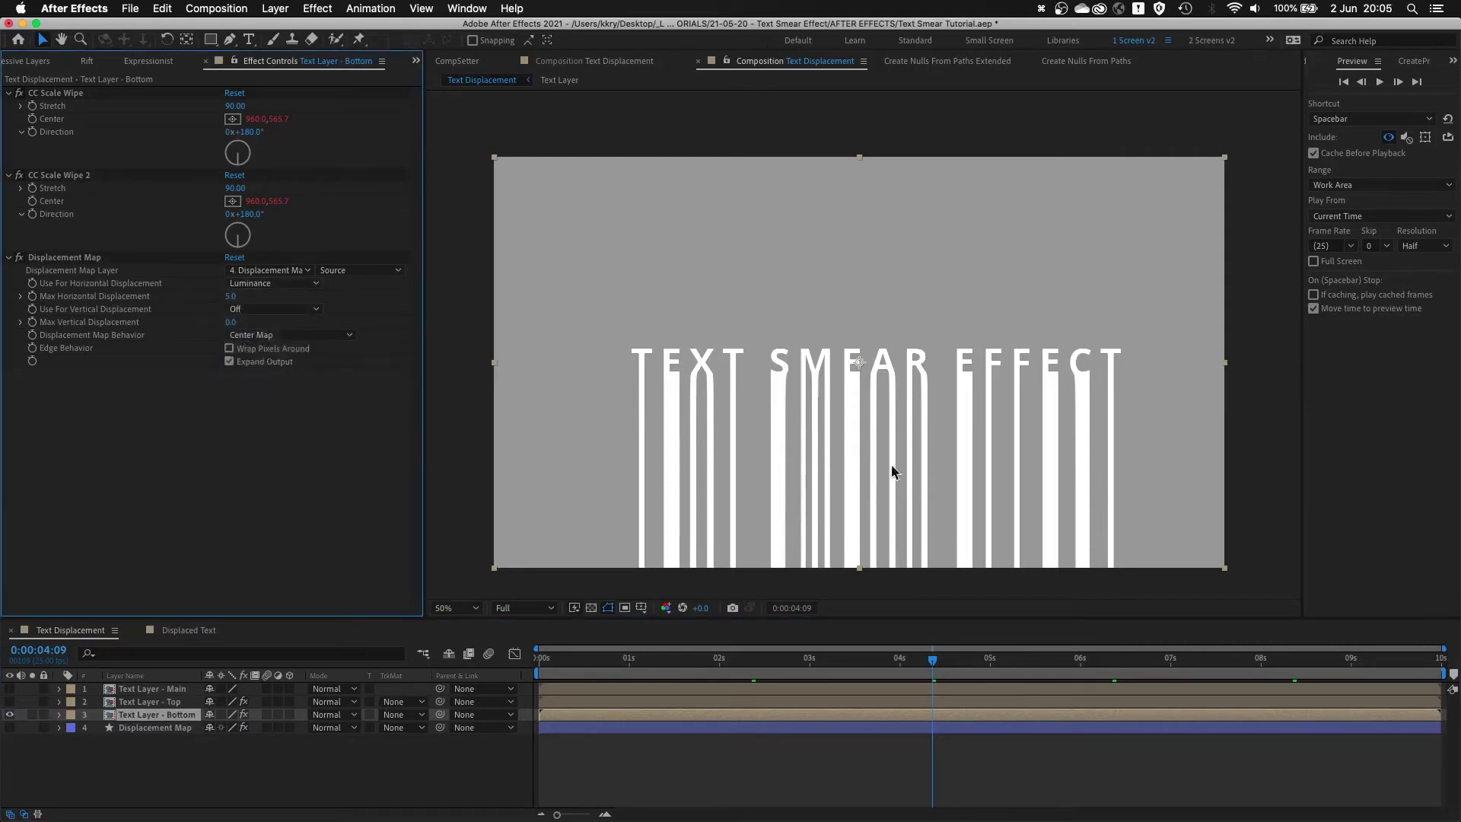
left_click(370, 273)
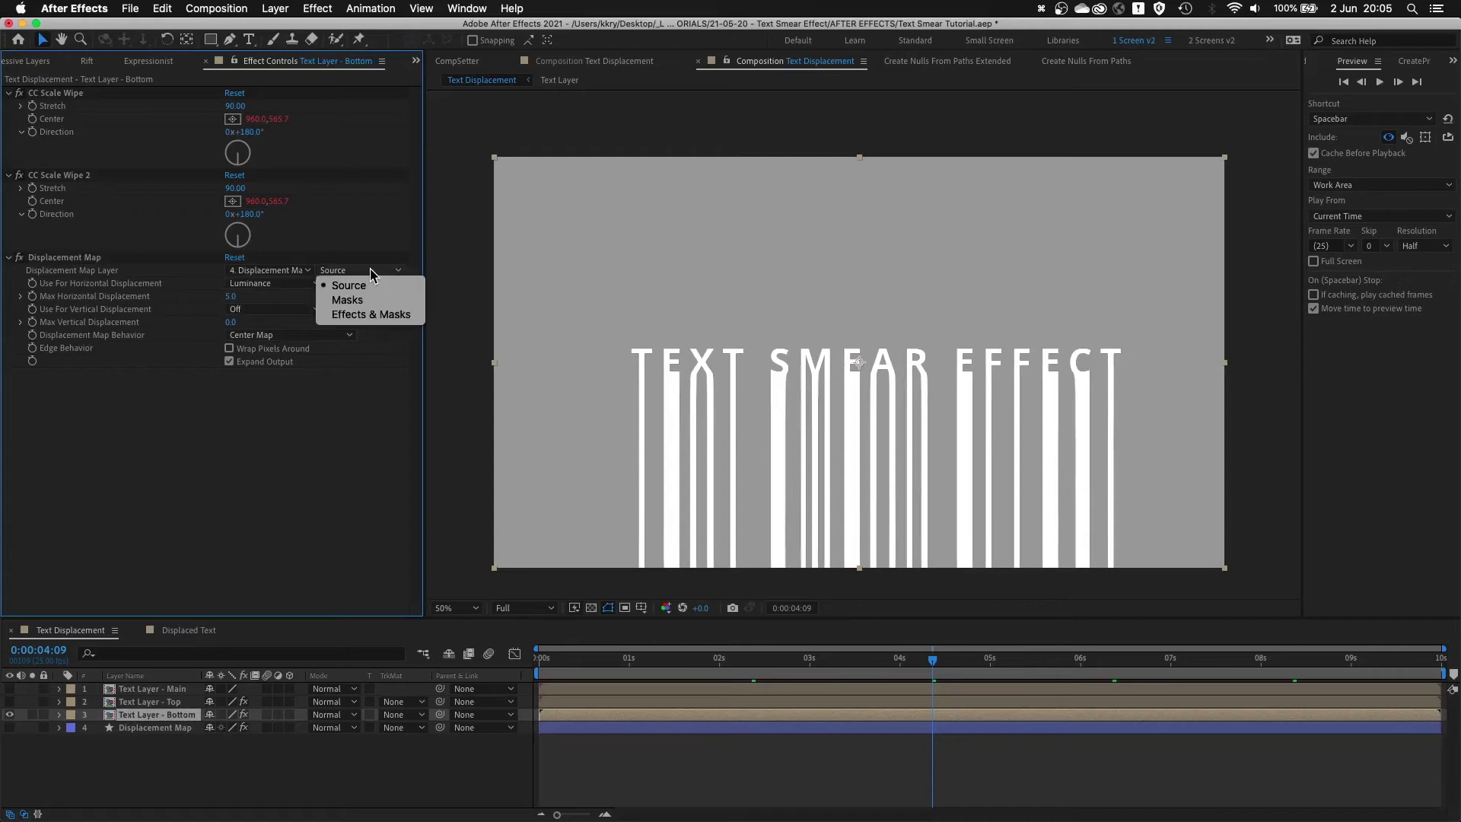
left_click(348, 315)
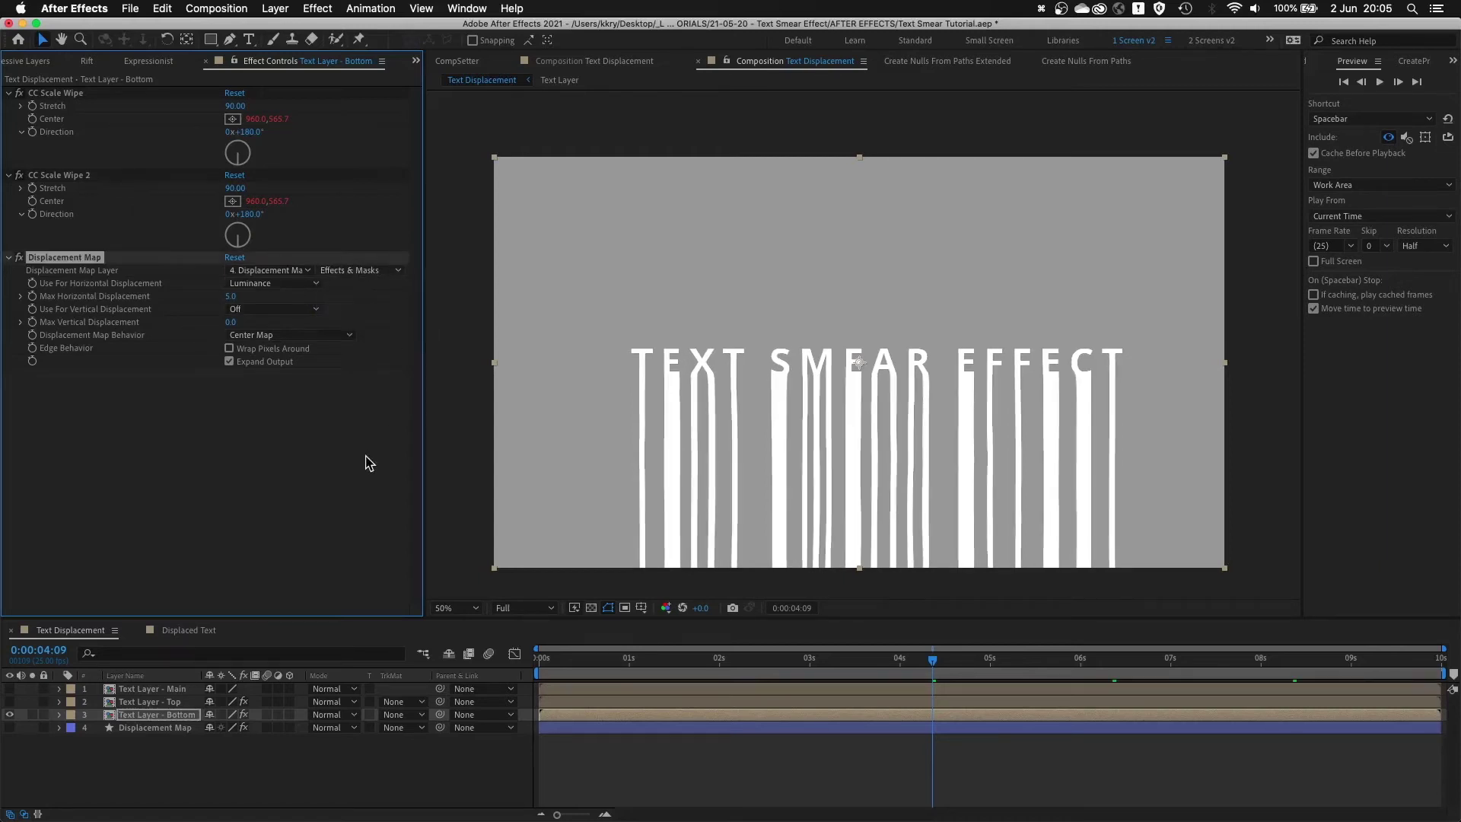
- Set the bottom text layer's Max Horizontal Displacement to 20 and inspect the distorted smear streaks up close
left_click(230, 296)
type("20")
key("Return")
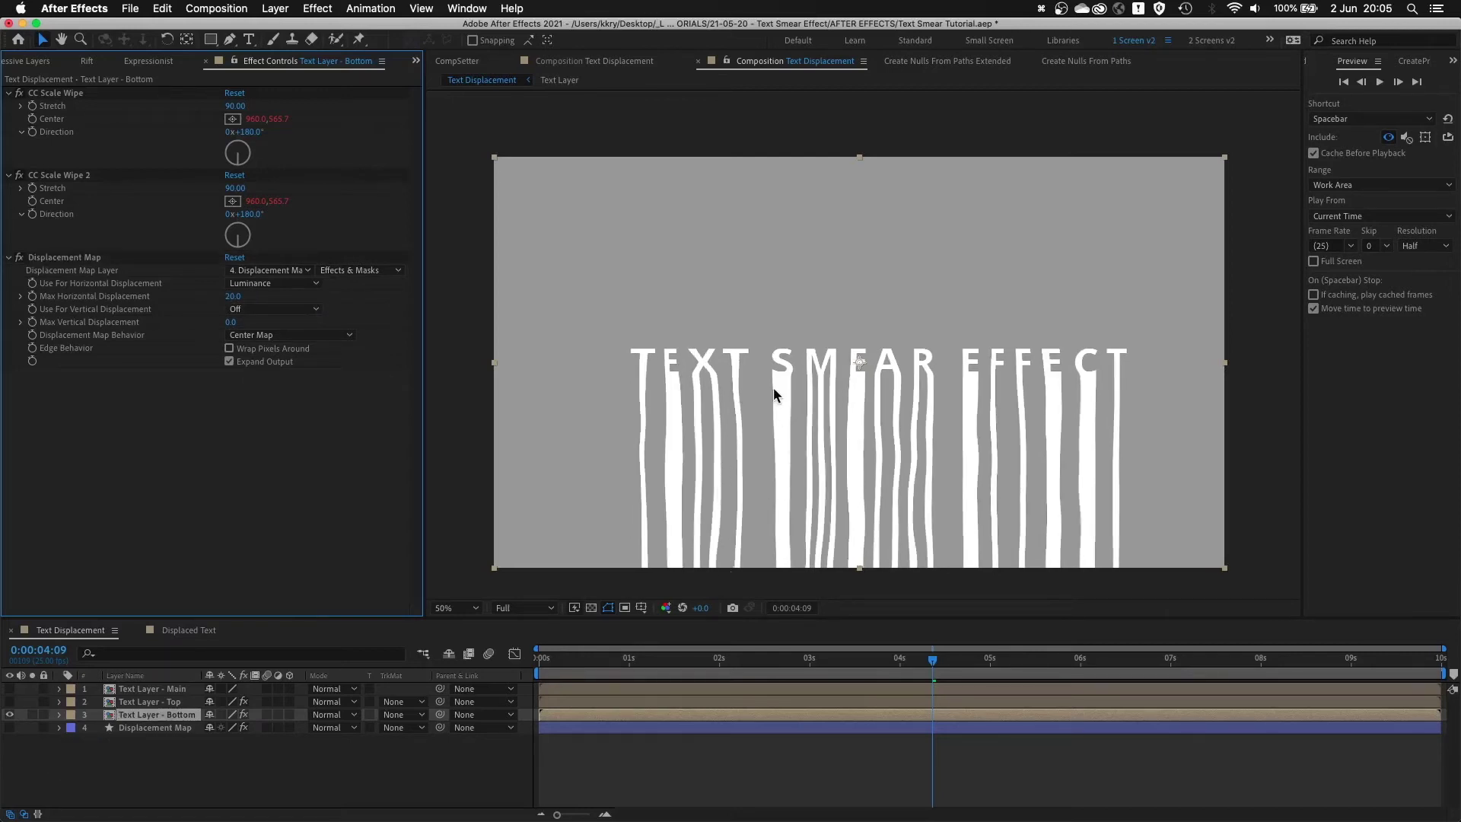
scroll(773, 387, "up", 2)
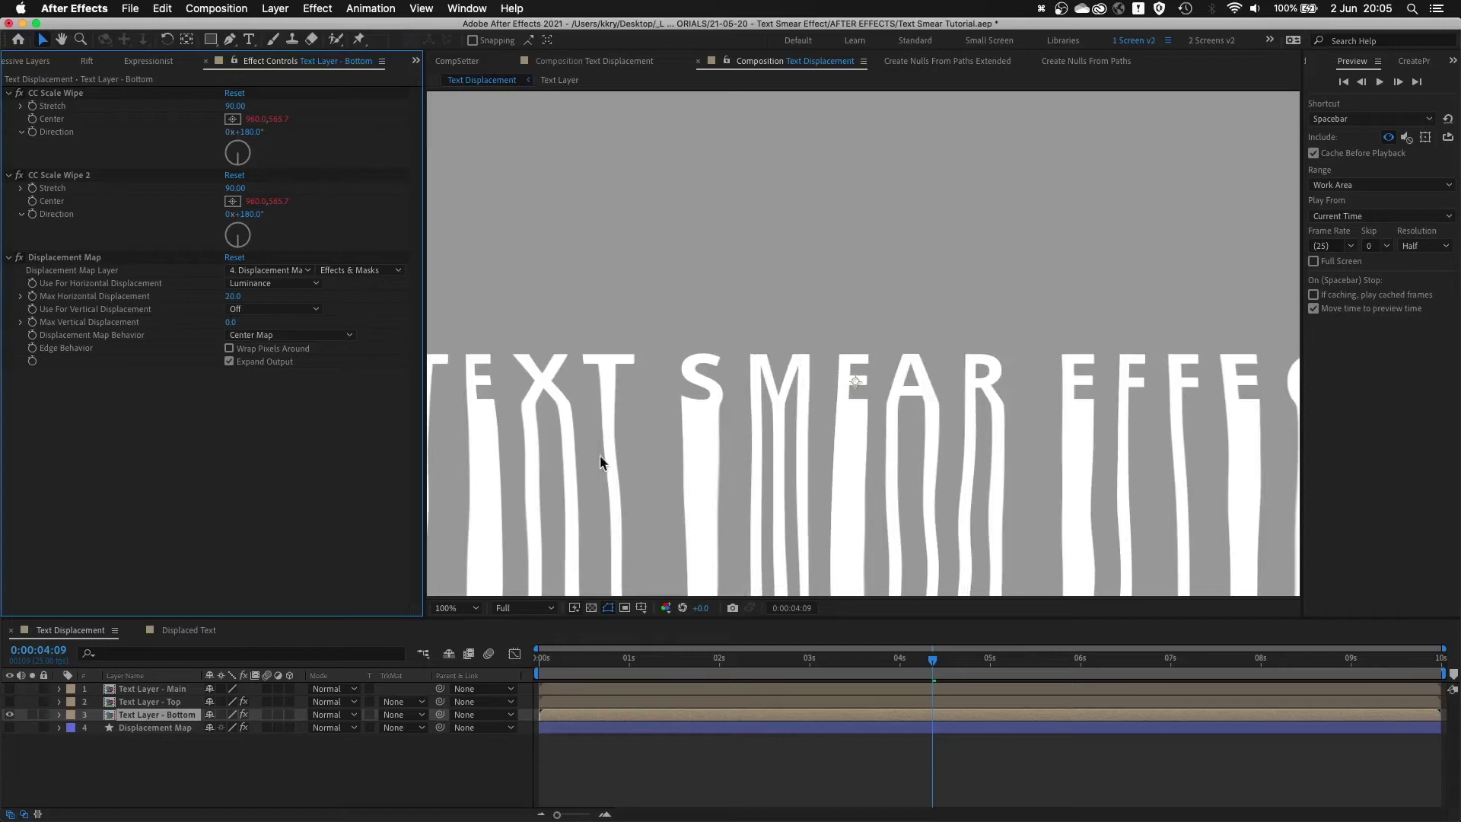
scroll(674, 487, "down", 5)
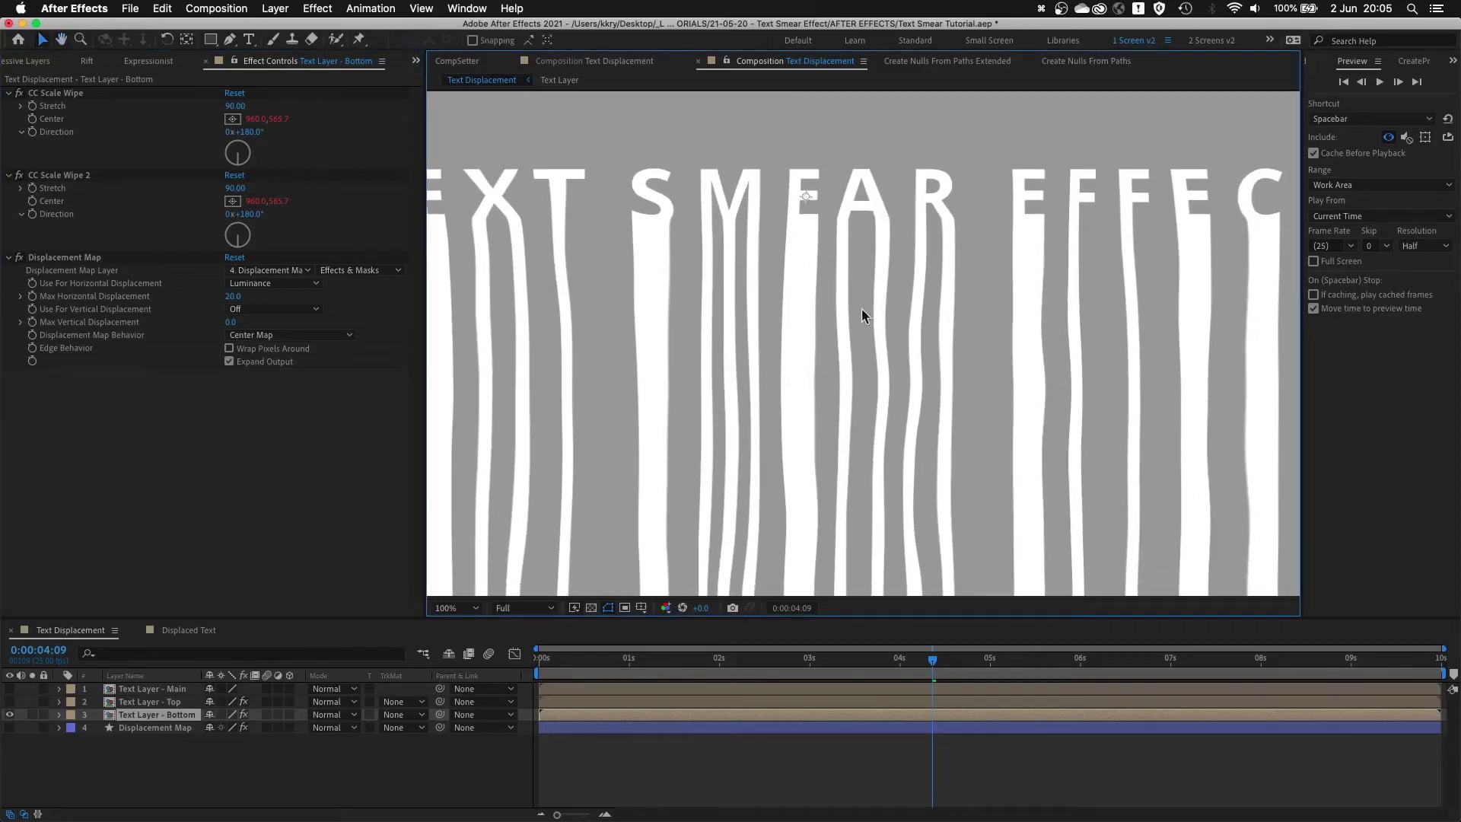
scroll(814, 376, "down", 2)
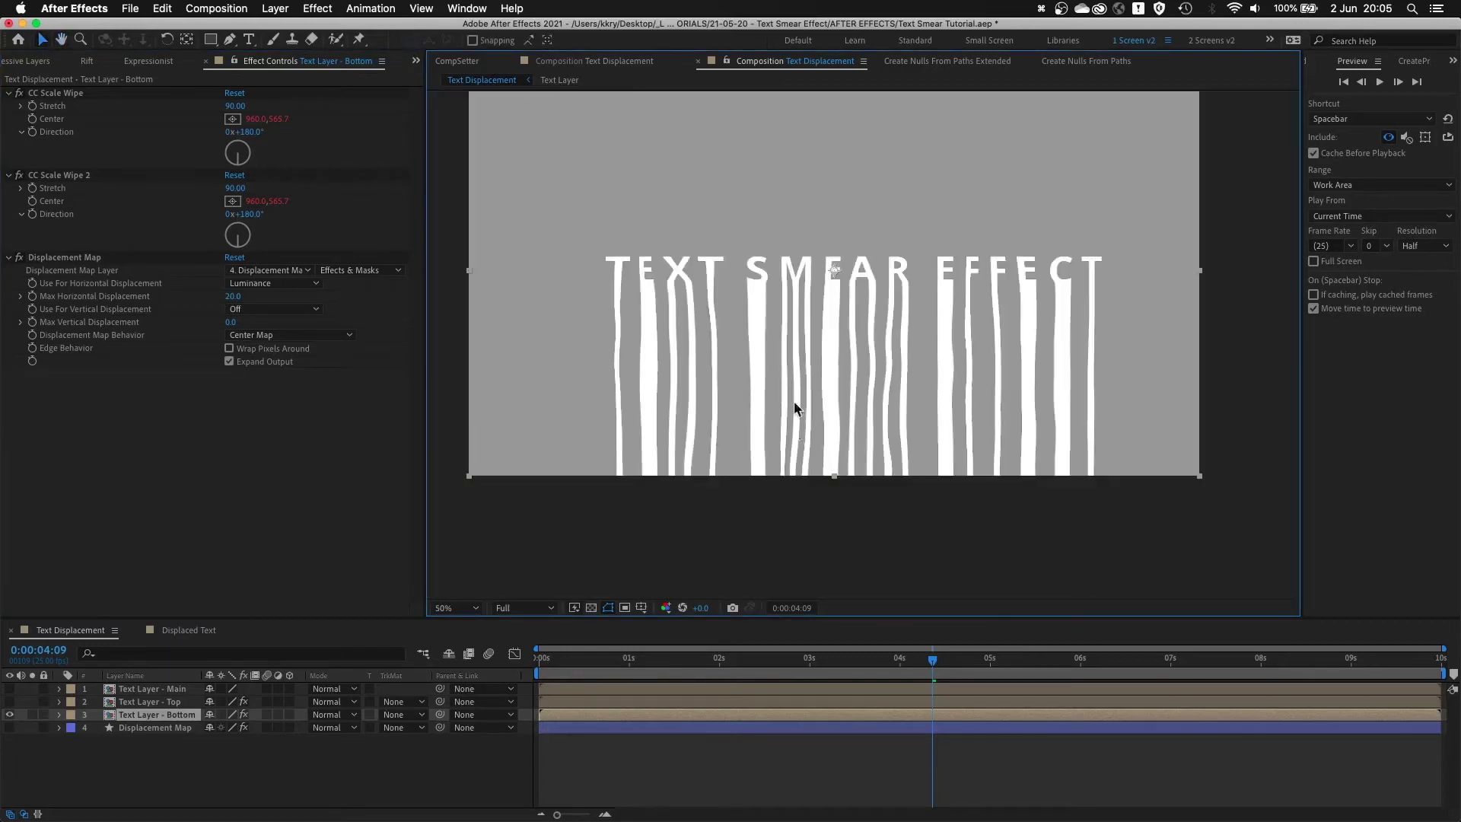
- Duplicate the Displacement Map effect on Text Layer - Bottom and set the copy's Max Horizontal Displacement to 10
left_click(81, 259)
key("super+d")
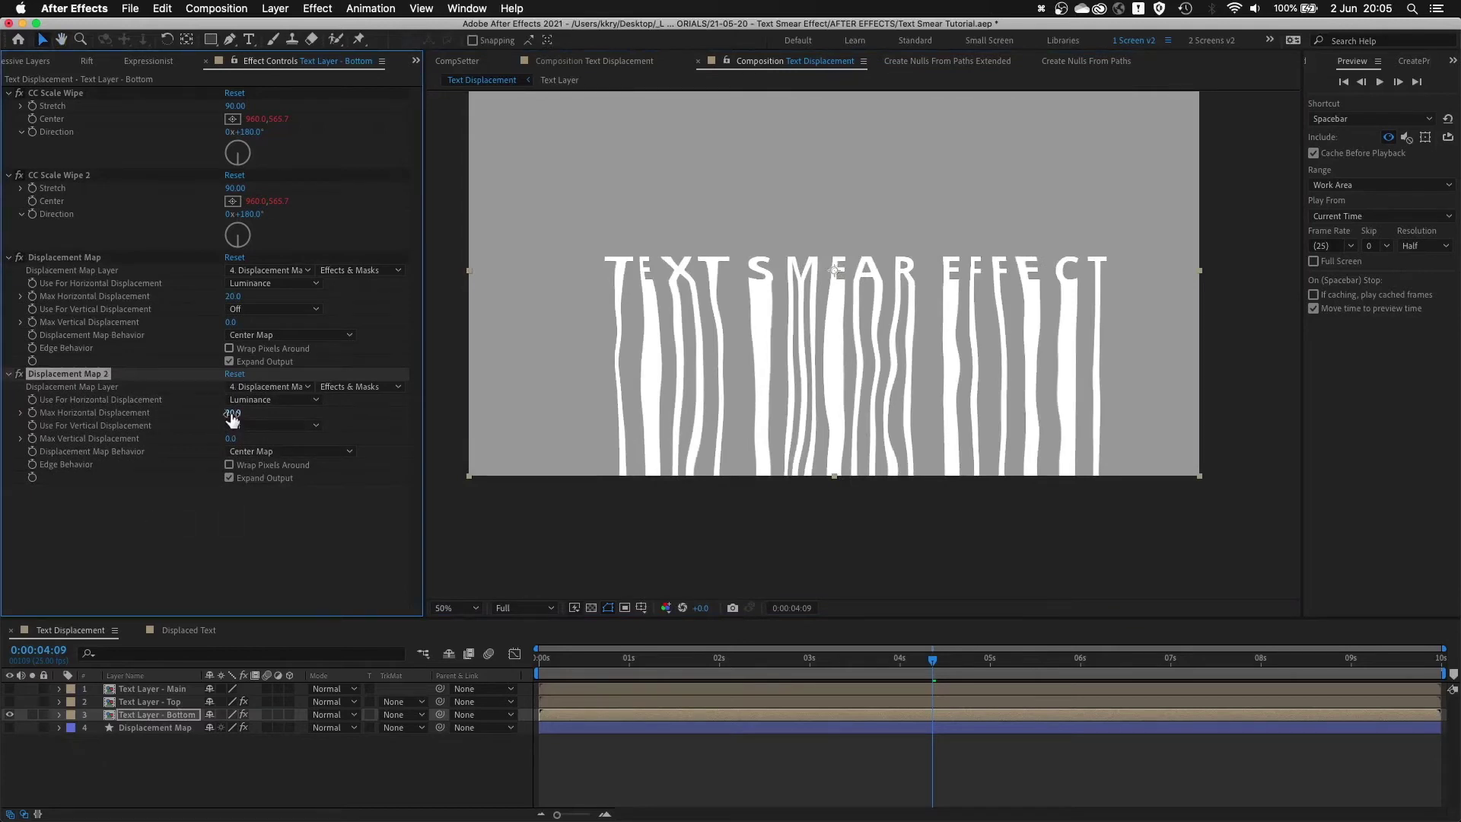
left_click_drag(233, 412, 225, 412)
- Copy both Displacement Map effects from the bottom text layer onto Text Layer - Top and make that layer visible
left_click(81, 374, "shift")
key("super+c")
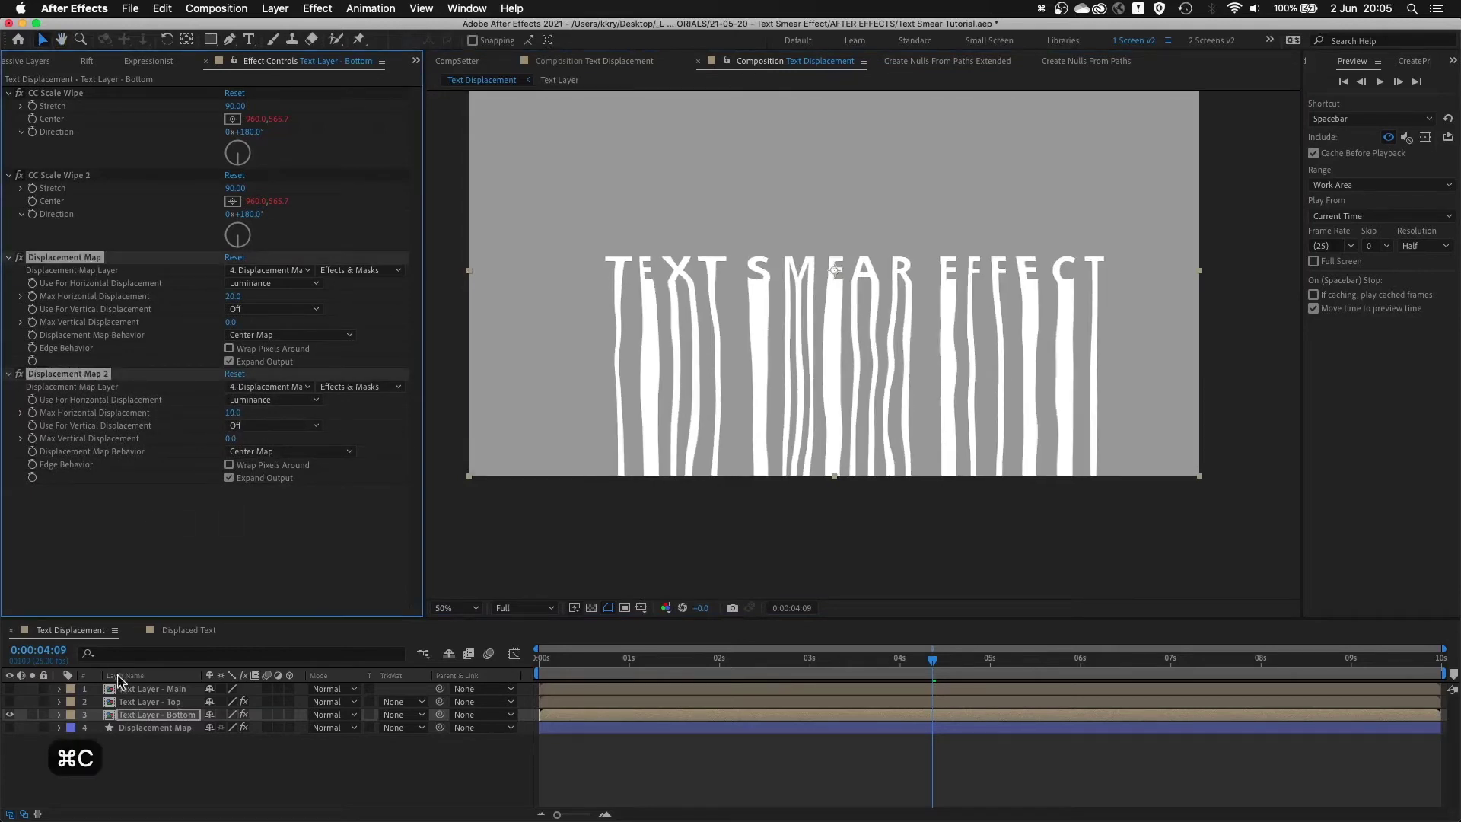
left_click(9, 701)
left_click(149, 701)
key("super+v")
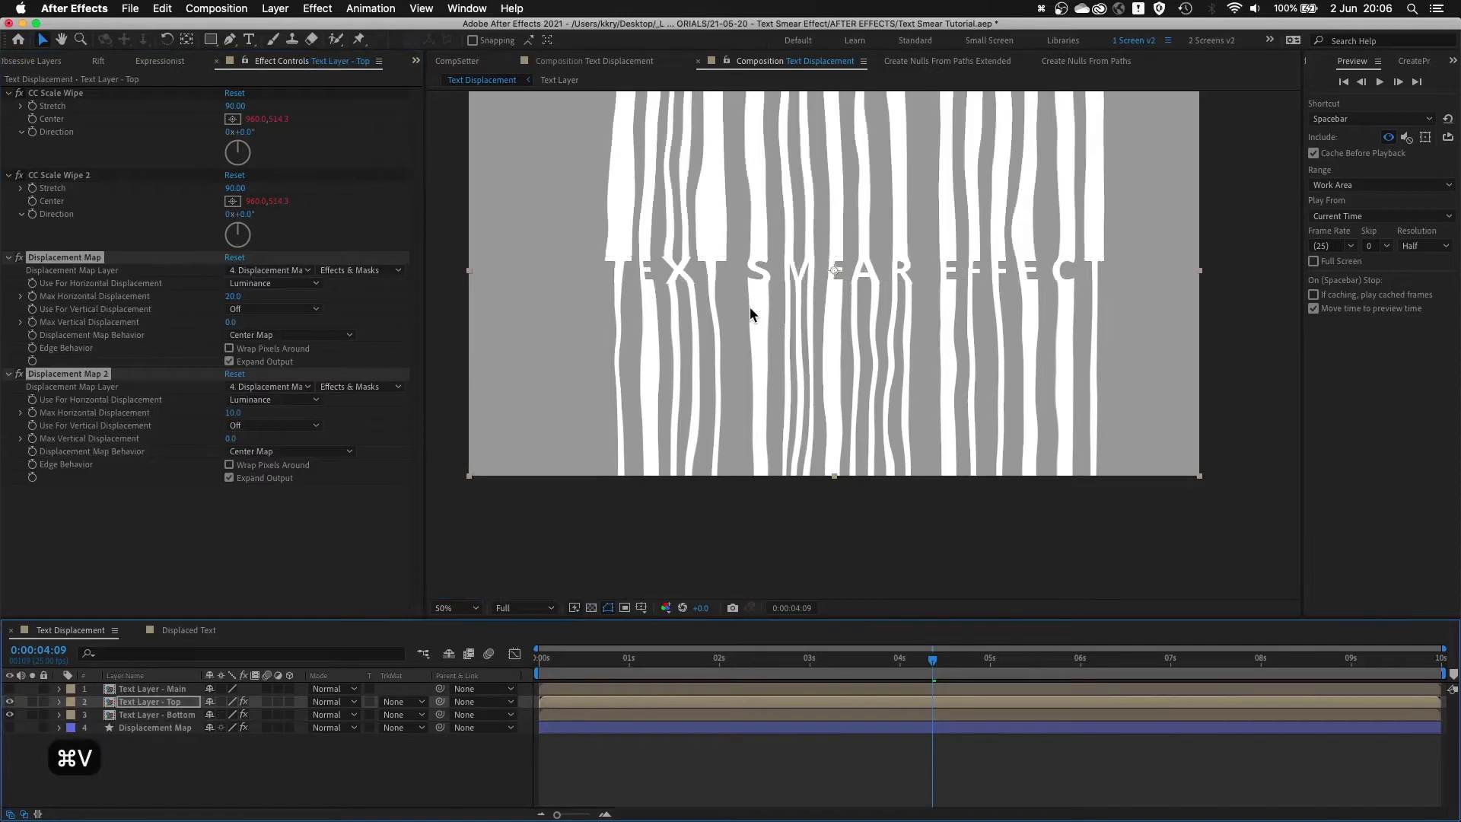
left_click(799, 235)
scroll(789, 235, "right", 3)
scroll(780, 364, "up", 2)
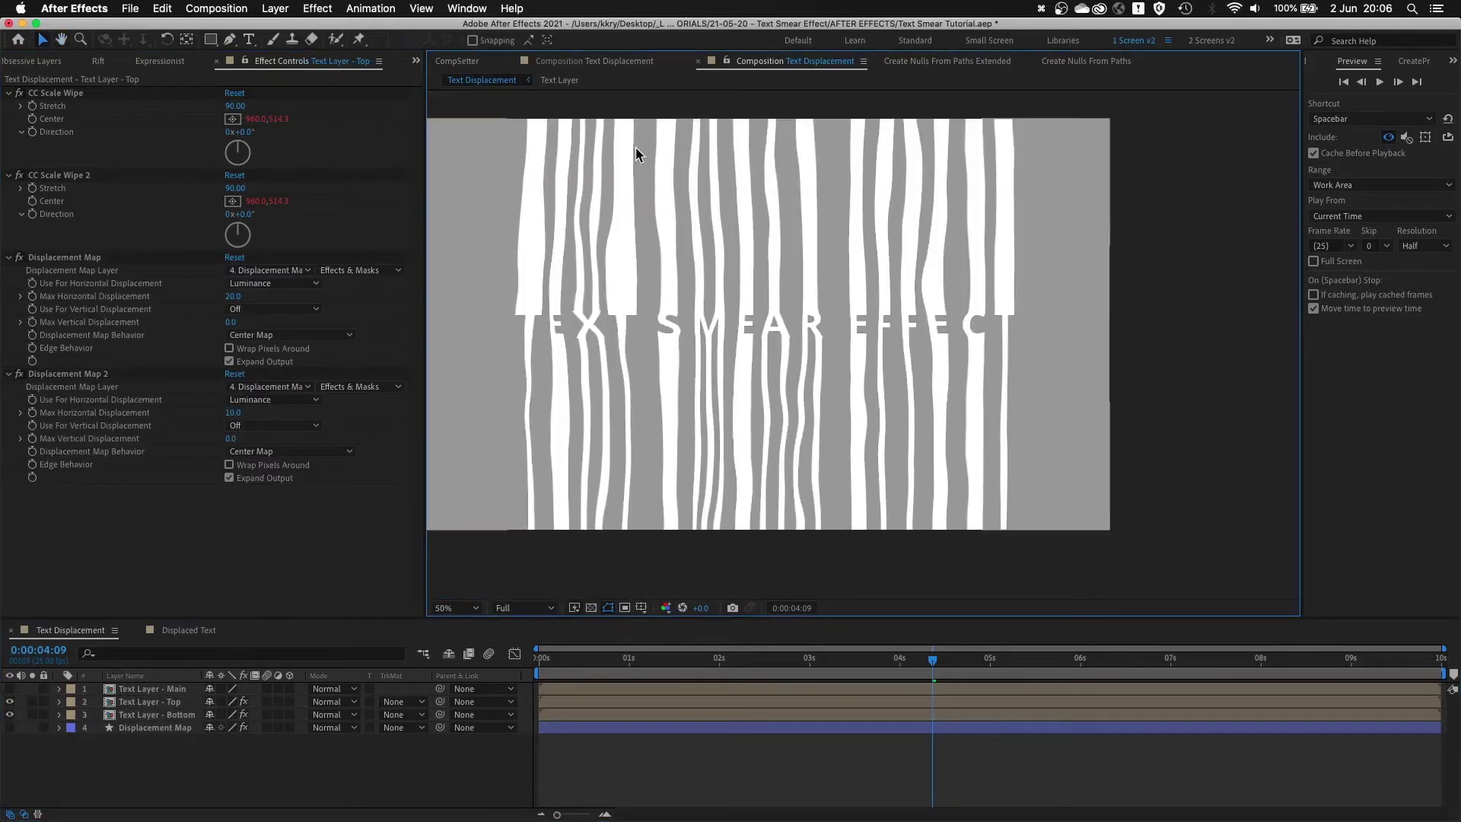
- Make the Displacement Map and Text Layer - Main layers visible and inspect how the smears line up with the letters
left_click(152, 727)
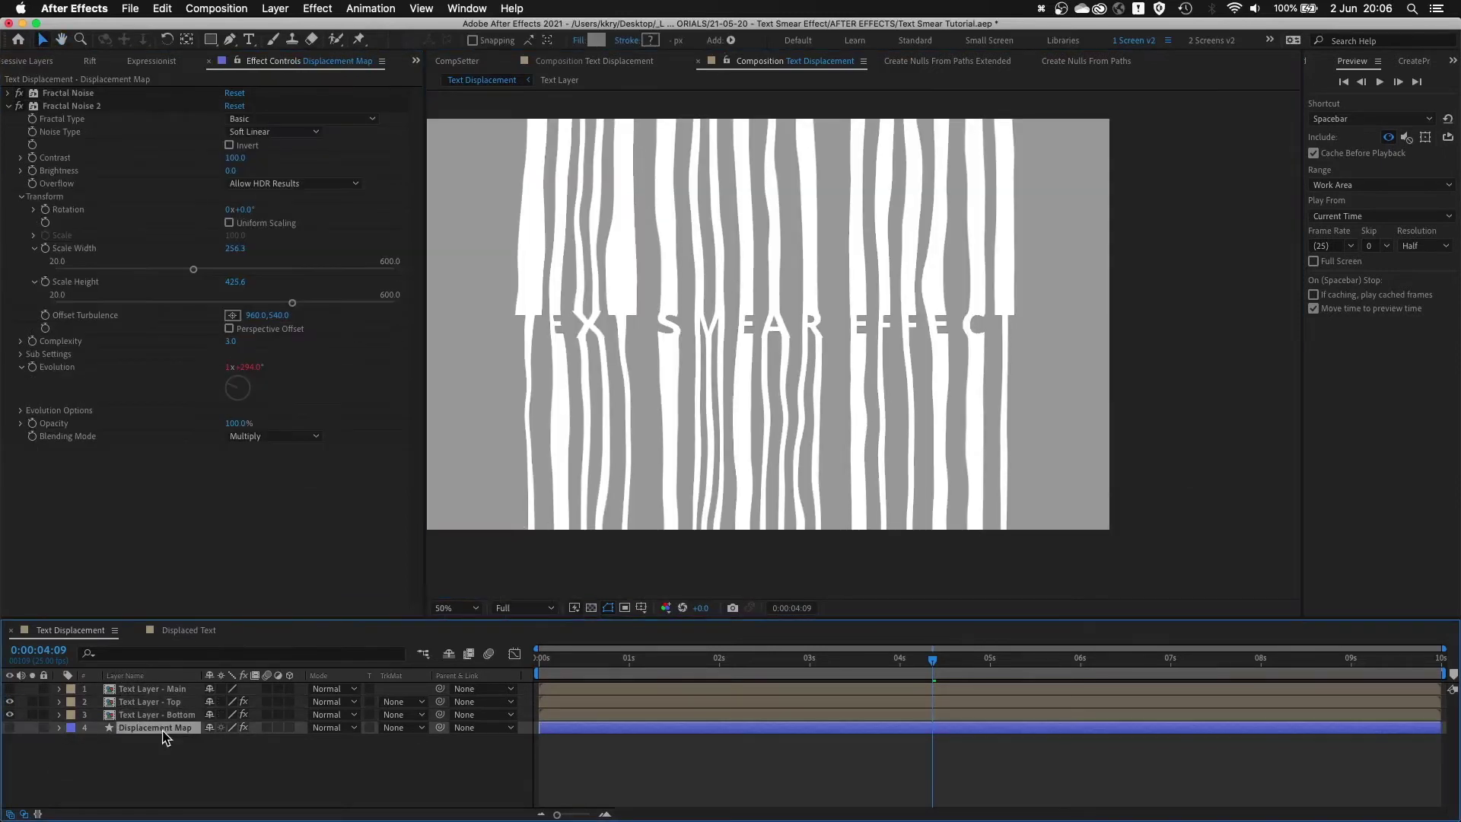
left_click(9, 729)
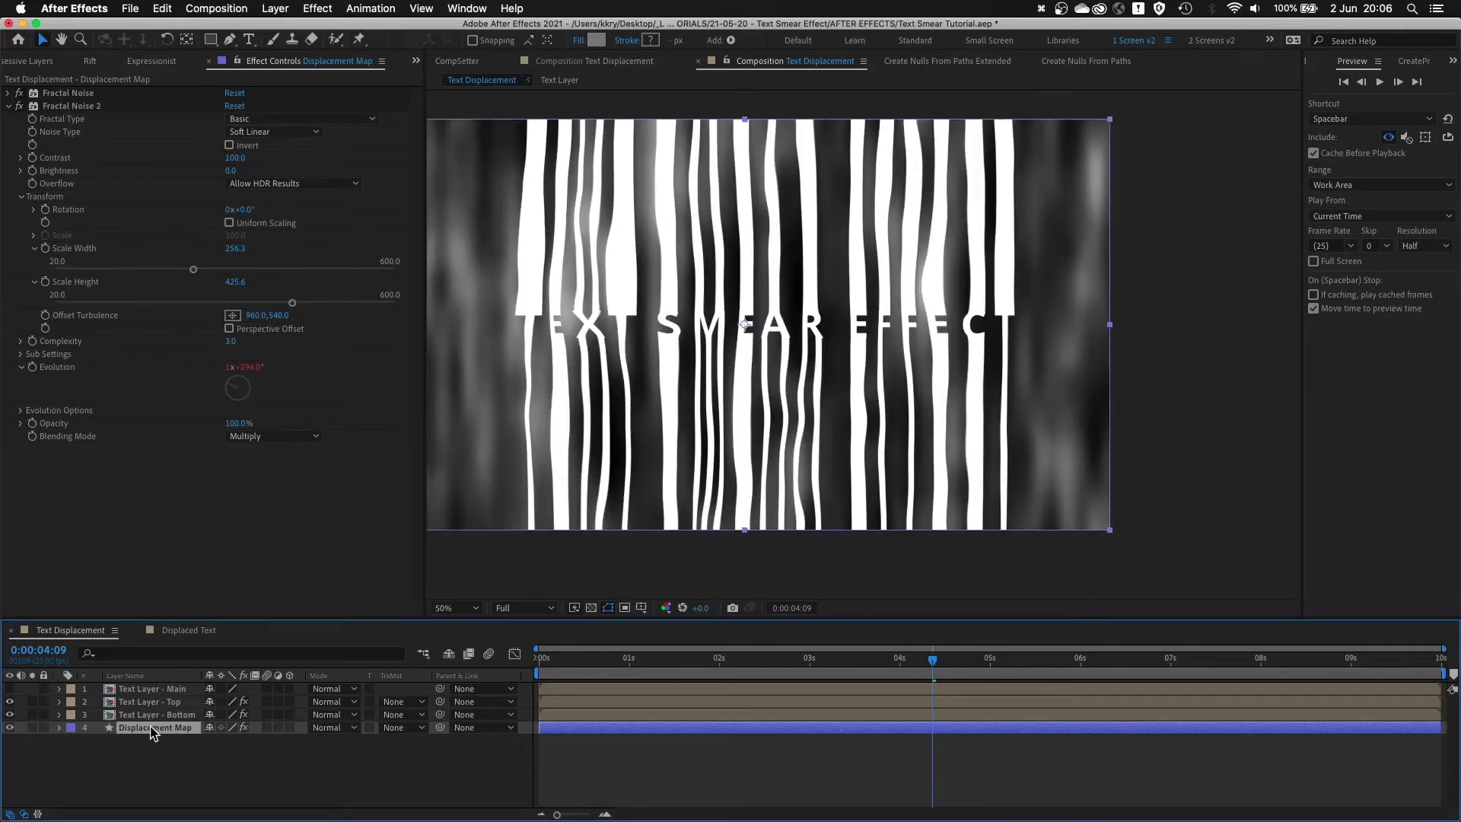
left_click_drag(1163, 313, 500, 340)
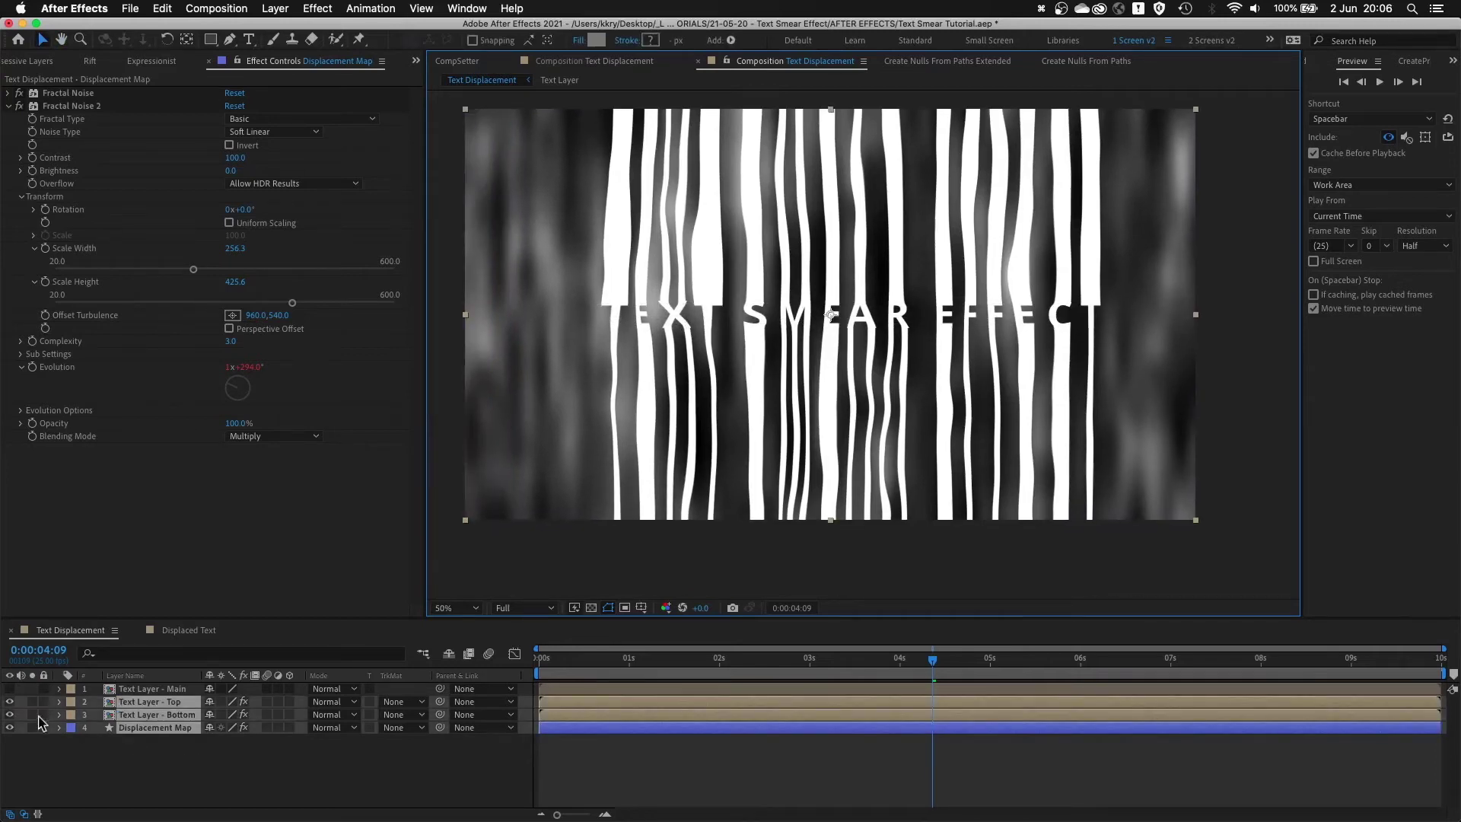
left_click(9, 688)
left_click(182, 791)
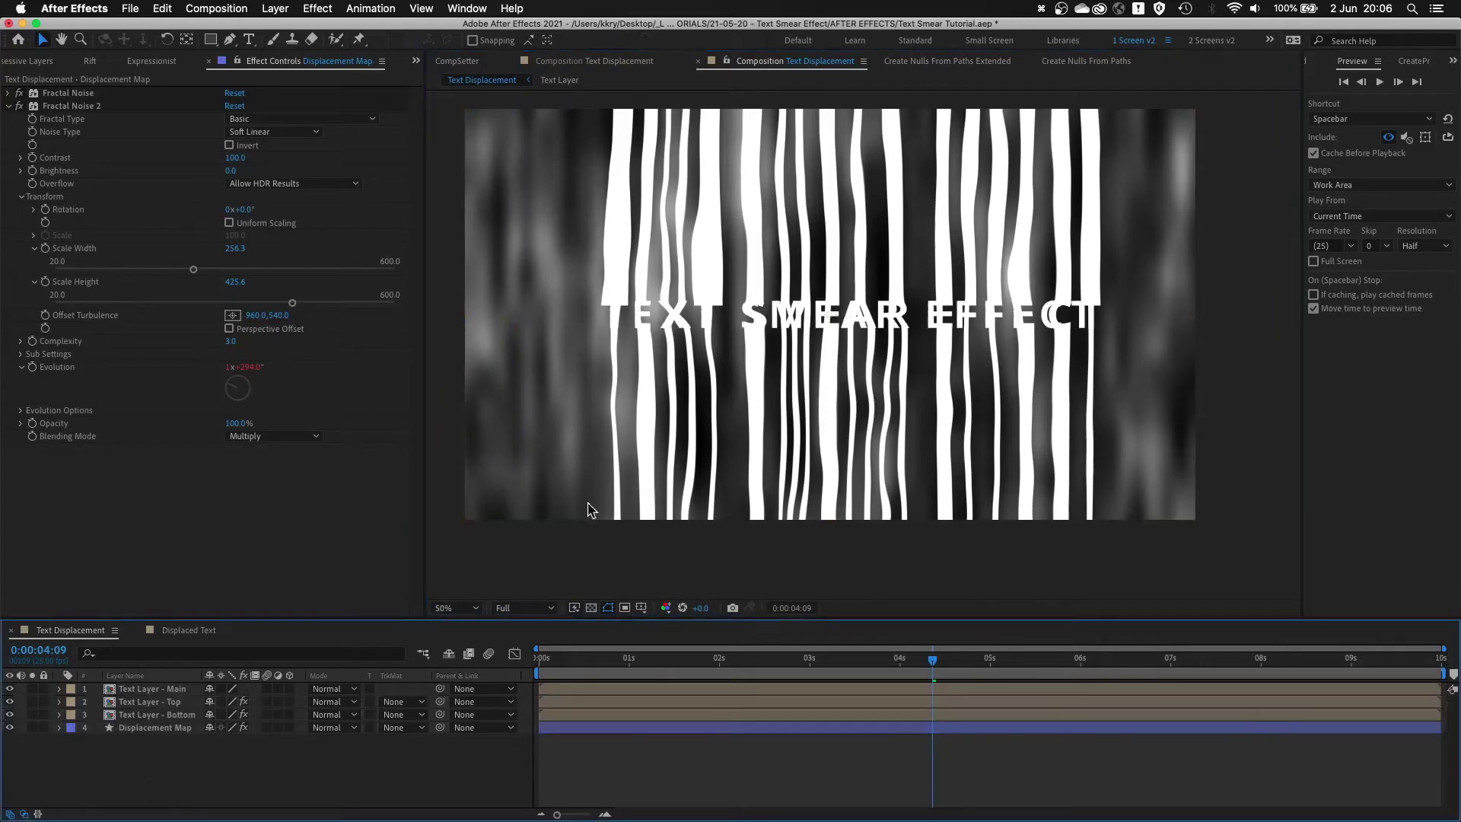
key("slash")
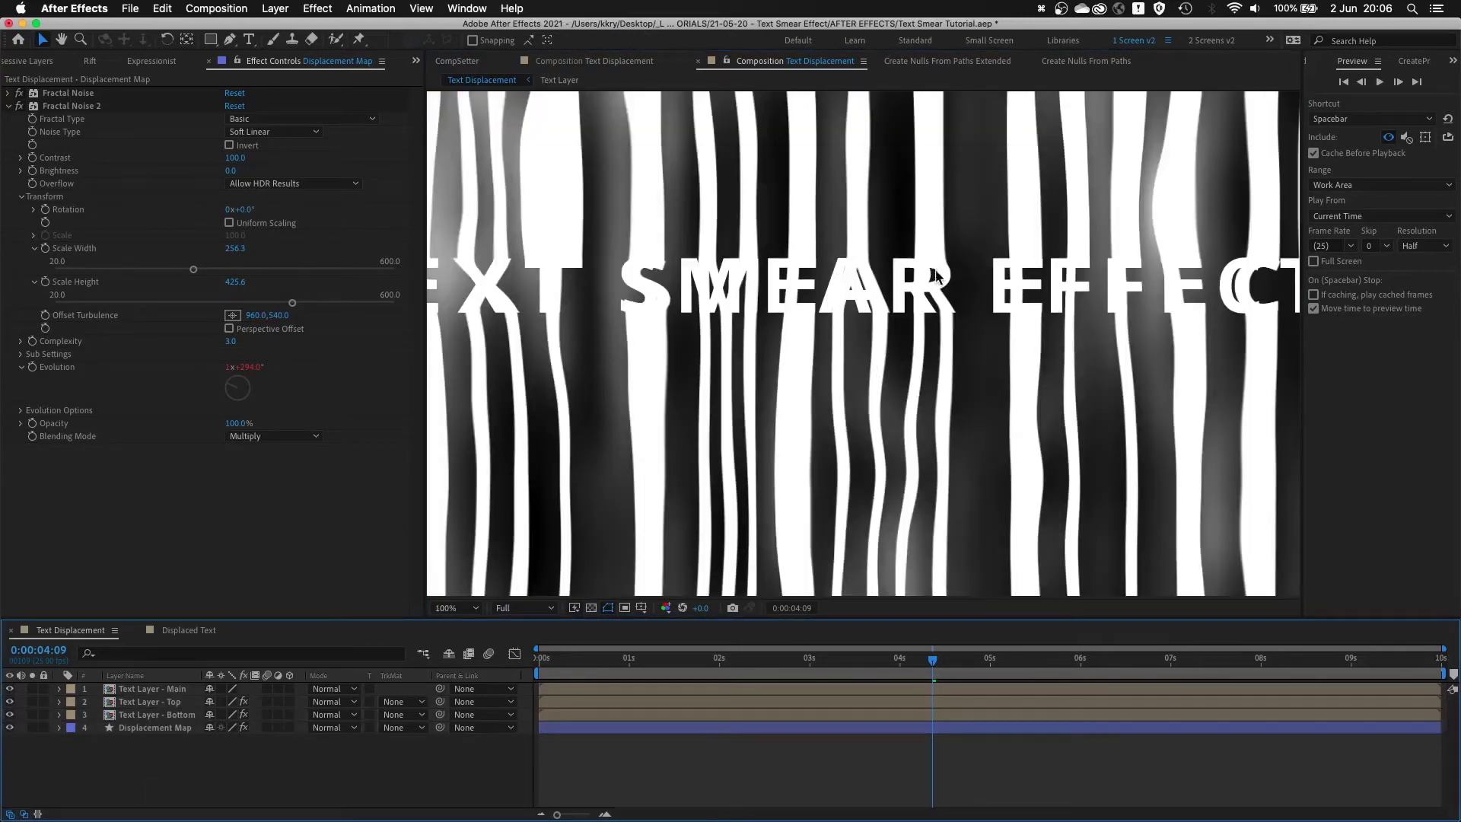
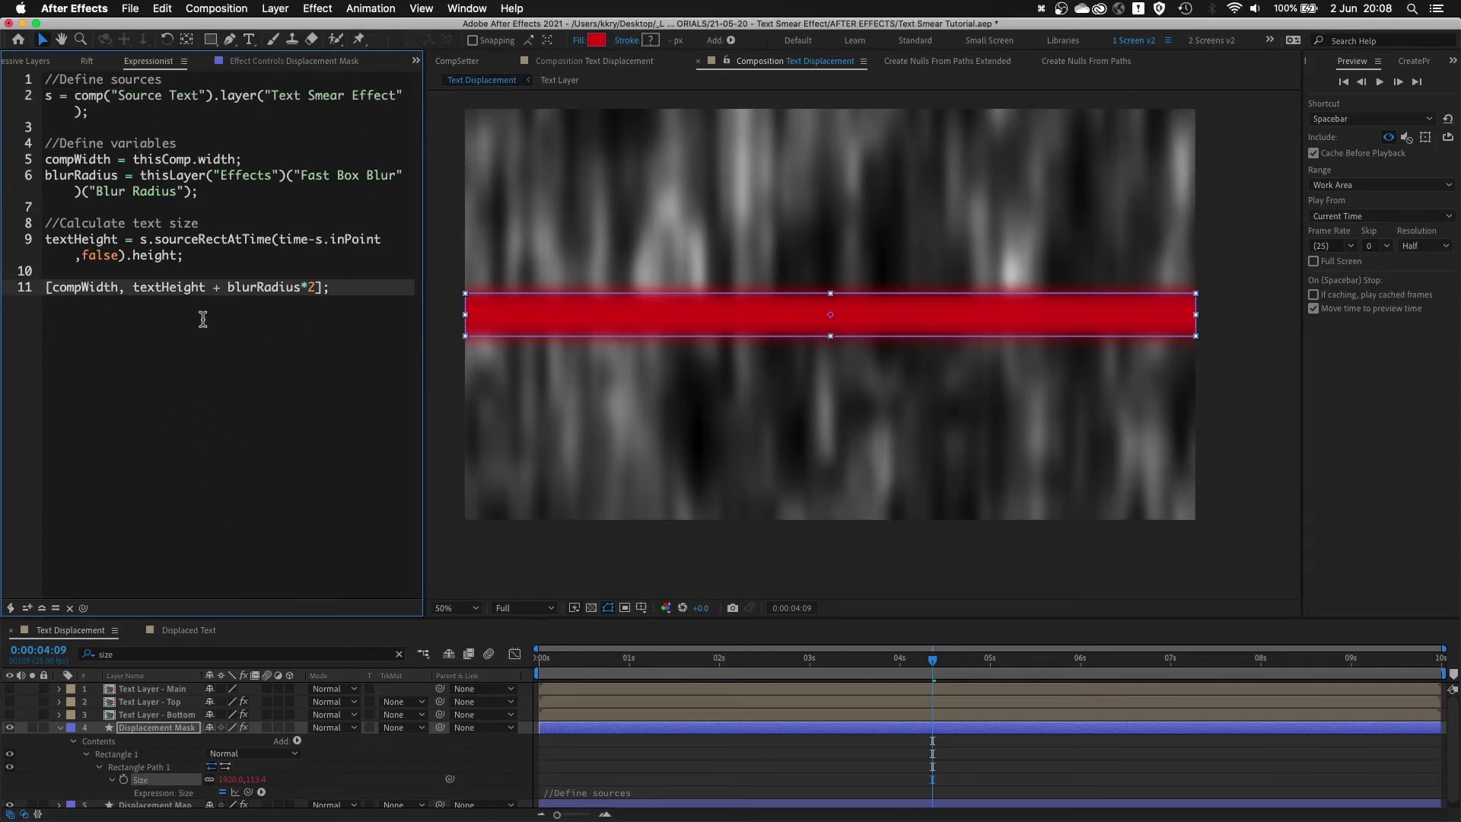
- Examine the source and variable definitions in the Displacement Mask's Size expression and check the Fast Box Blur effect it references
left_click(131, 120)
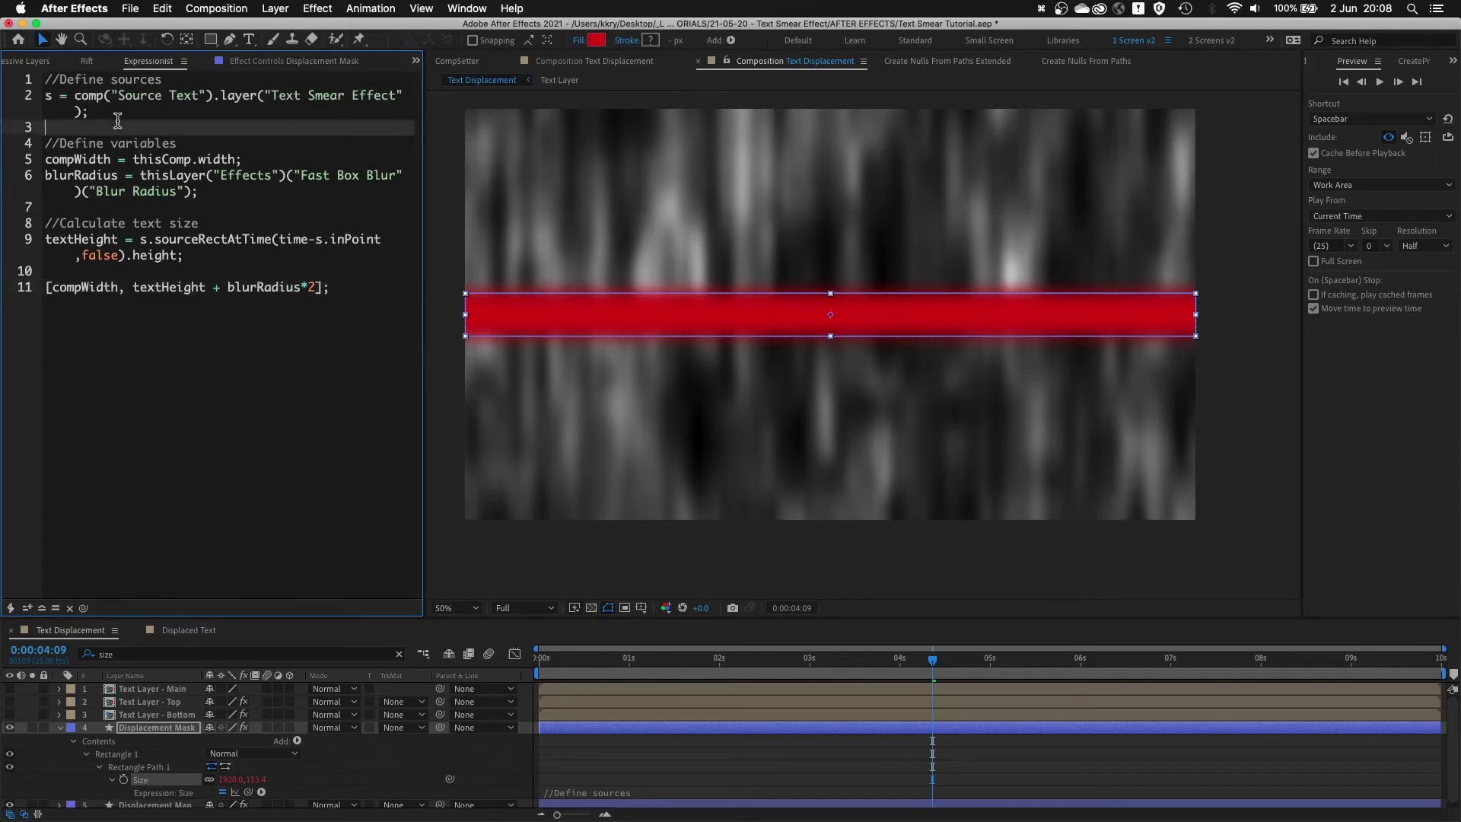
left_click(35, 93)
left_click(143, 116)
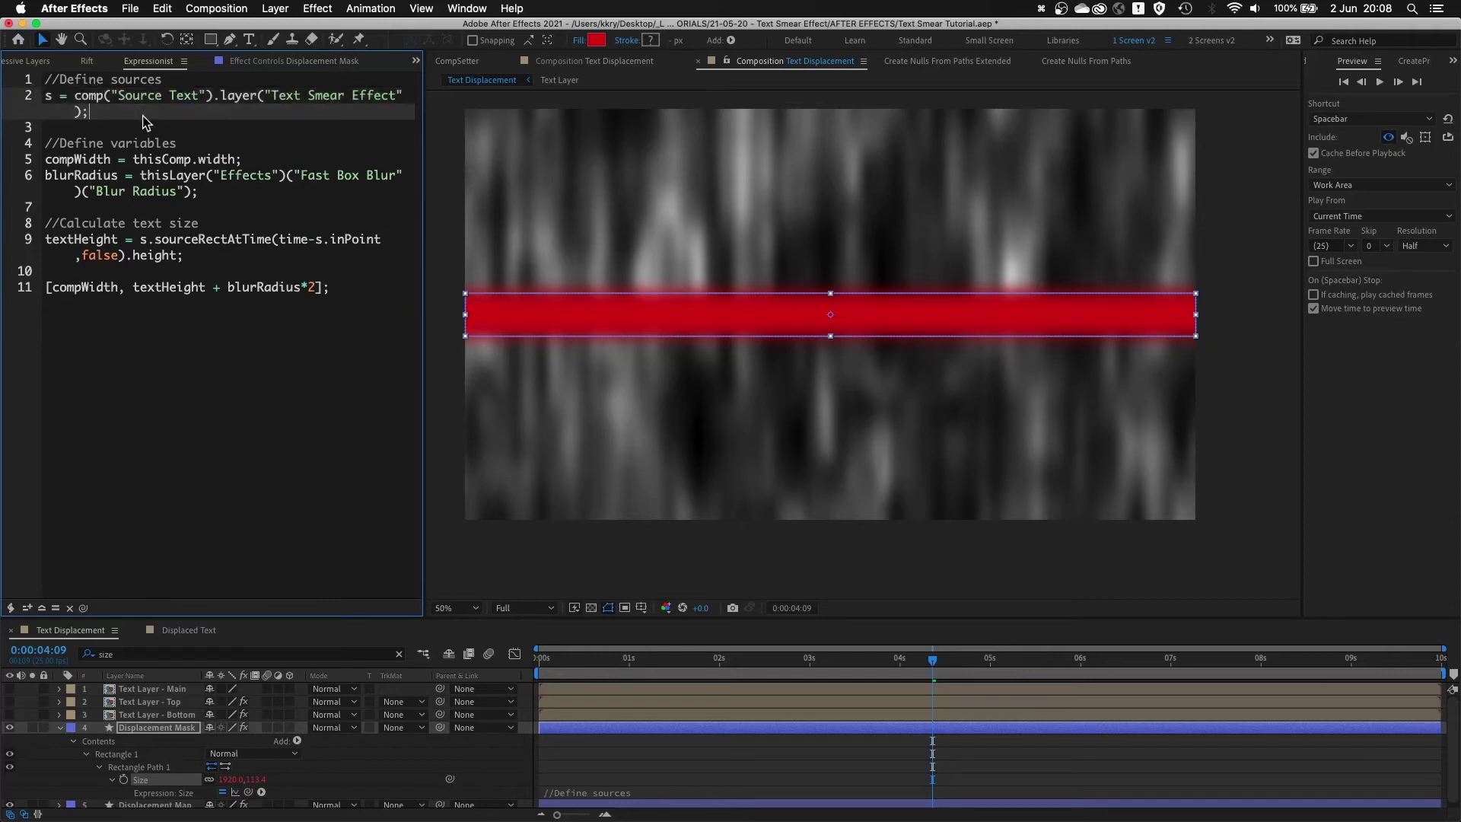
left_click(30, 97)
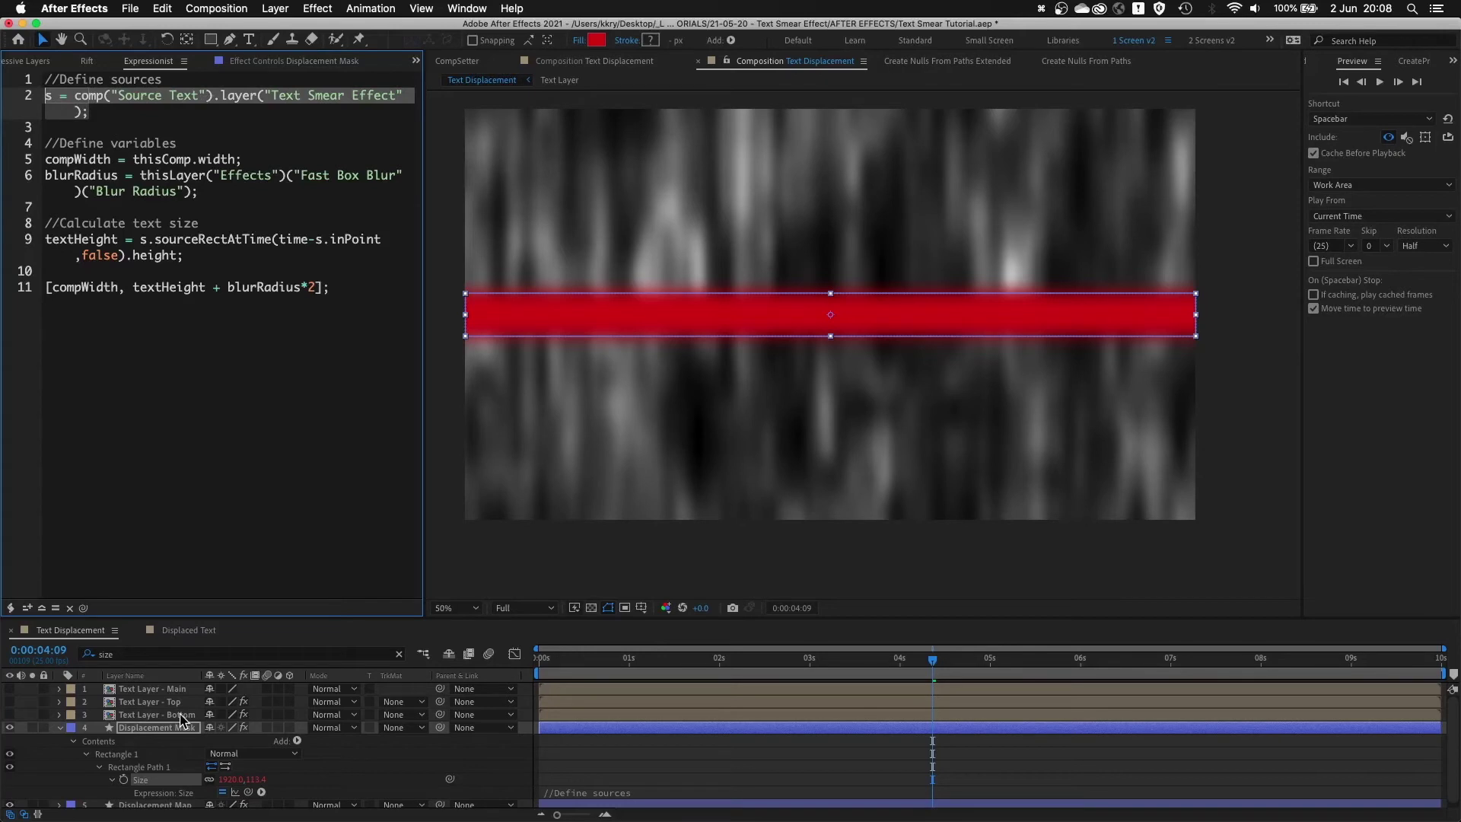
left_click(126, 120)
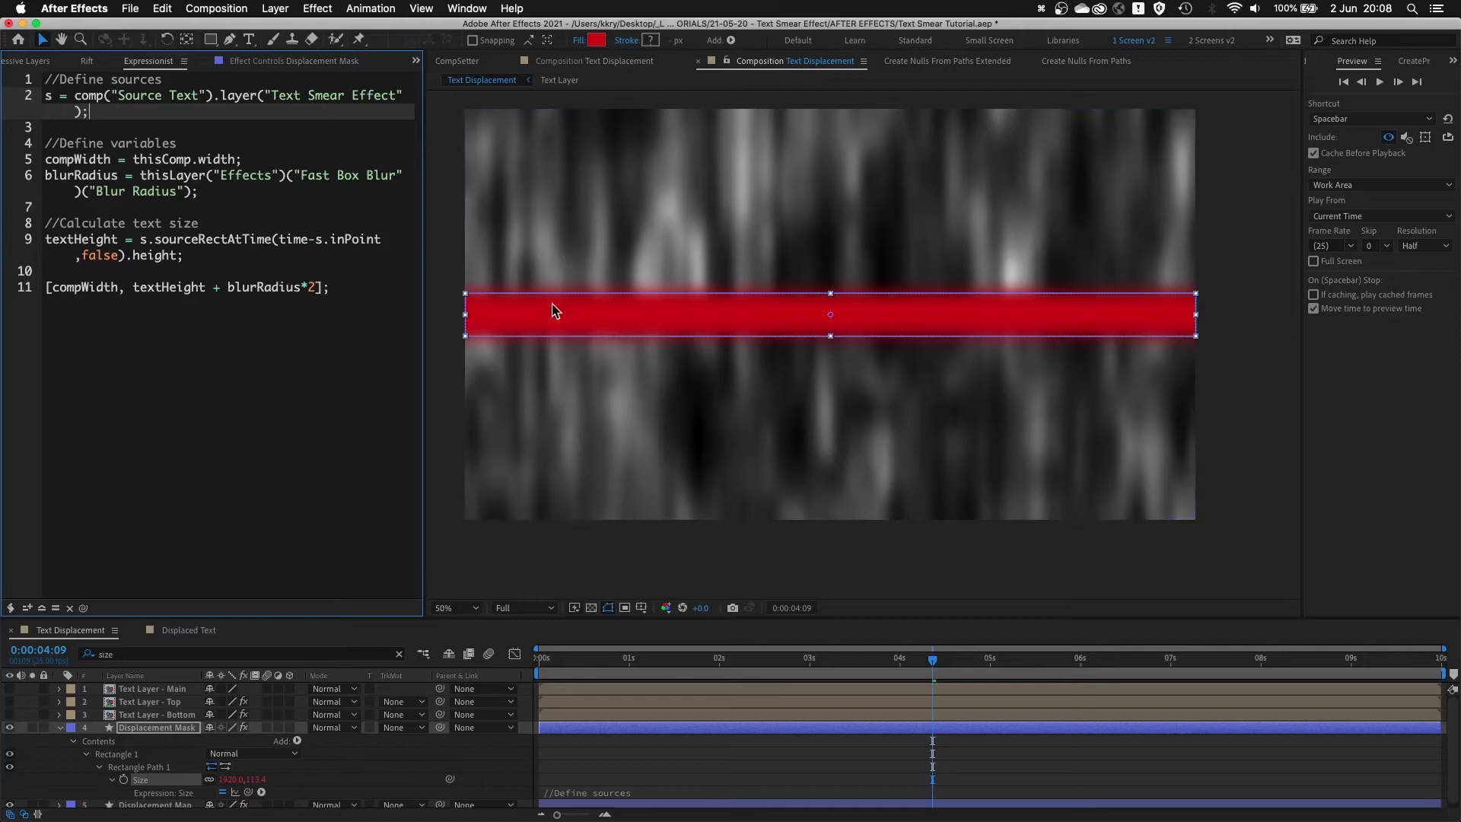
left_click_drag(263, 161, 39, 161)
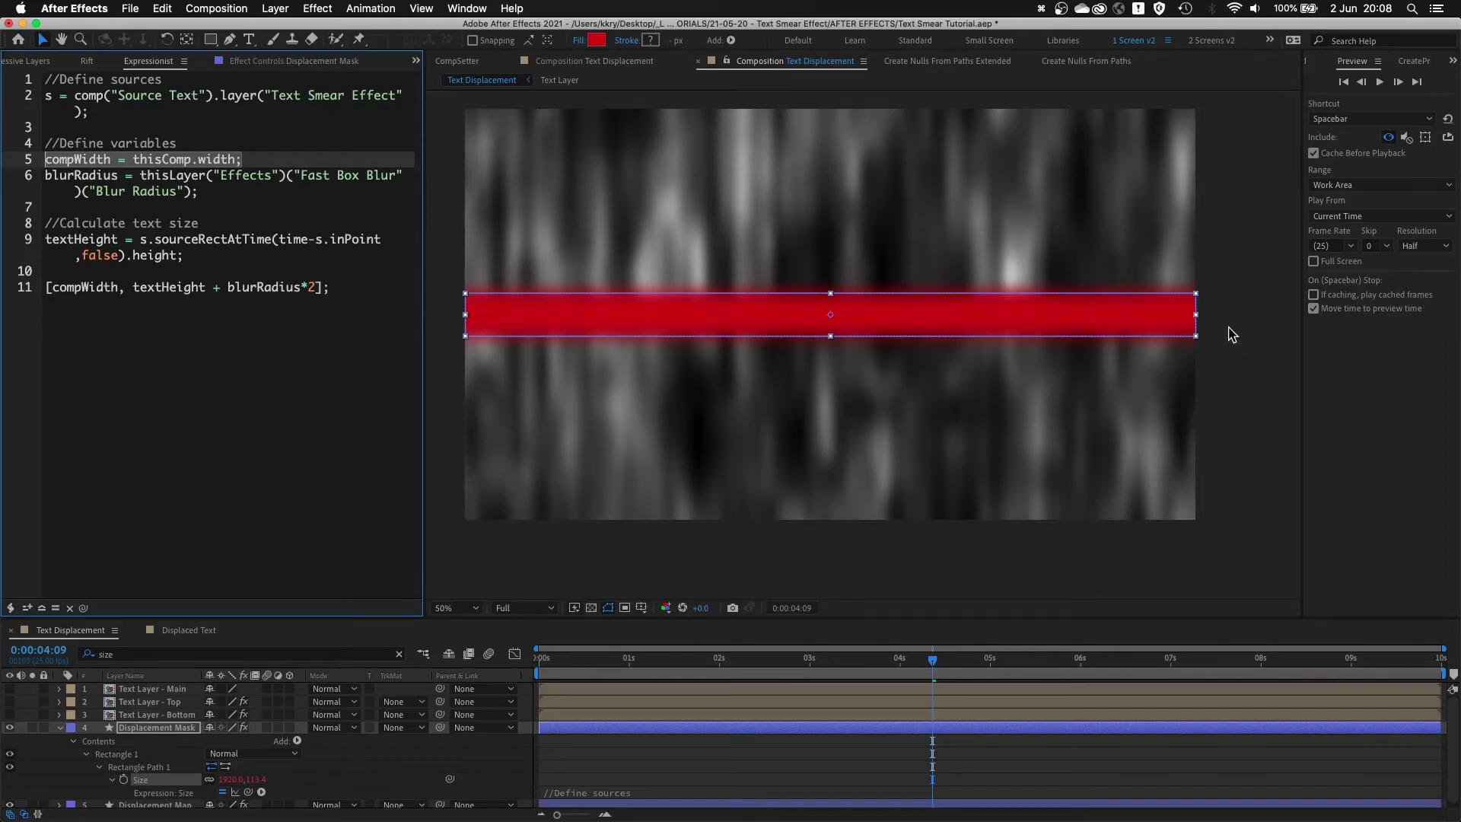
left_click_drag(221, 196, 9, 177)
left_click(172, 729)
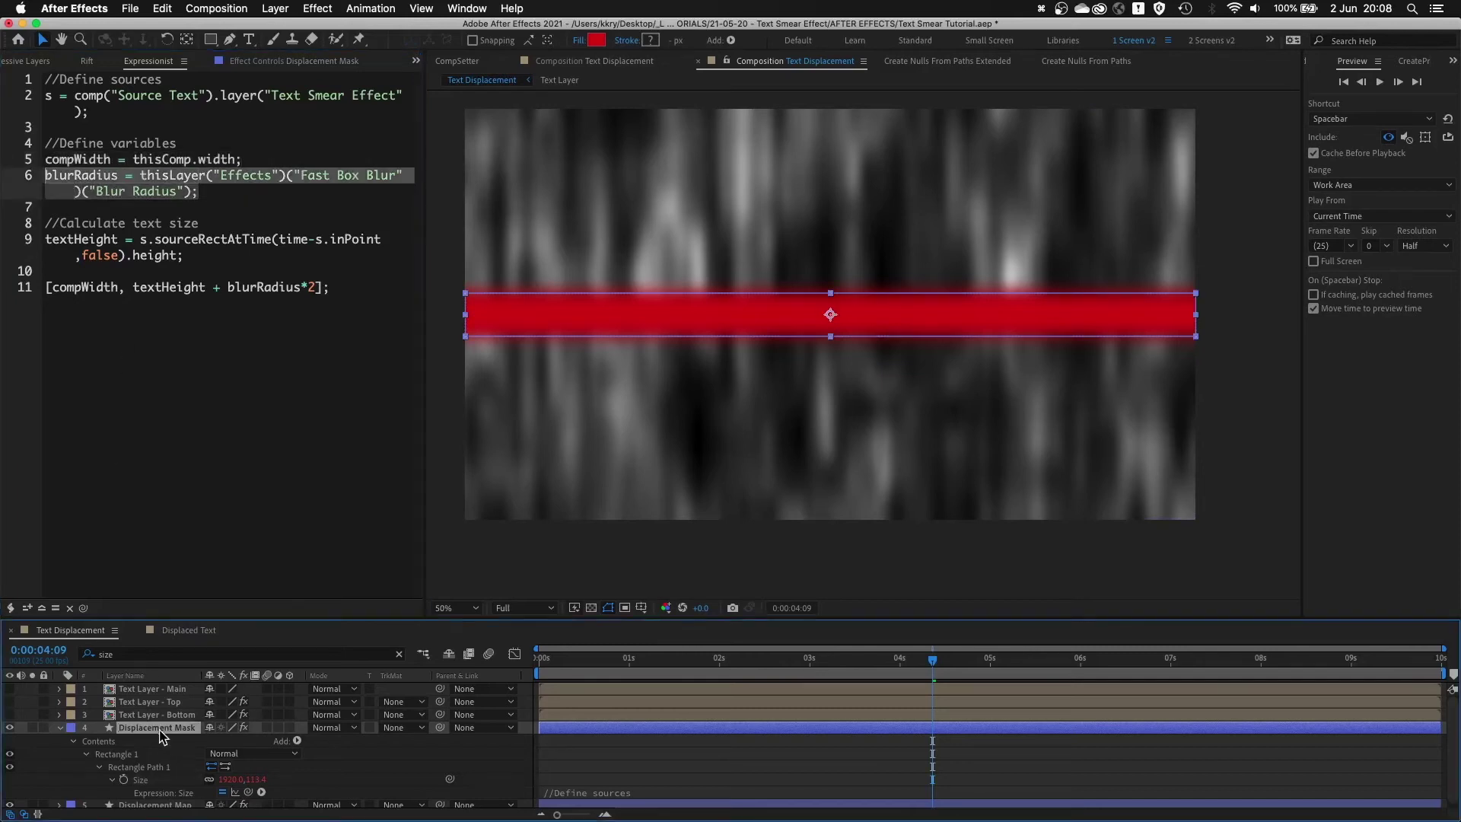
left_click(294, 60)
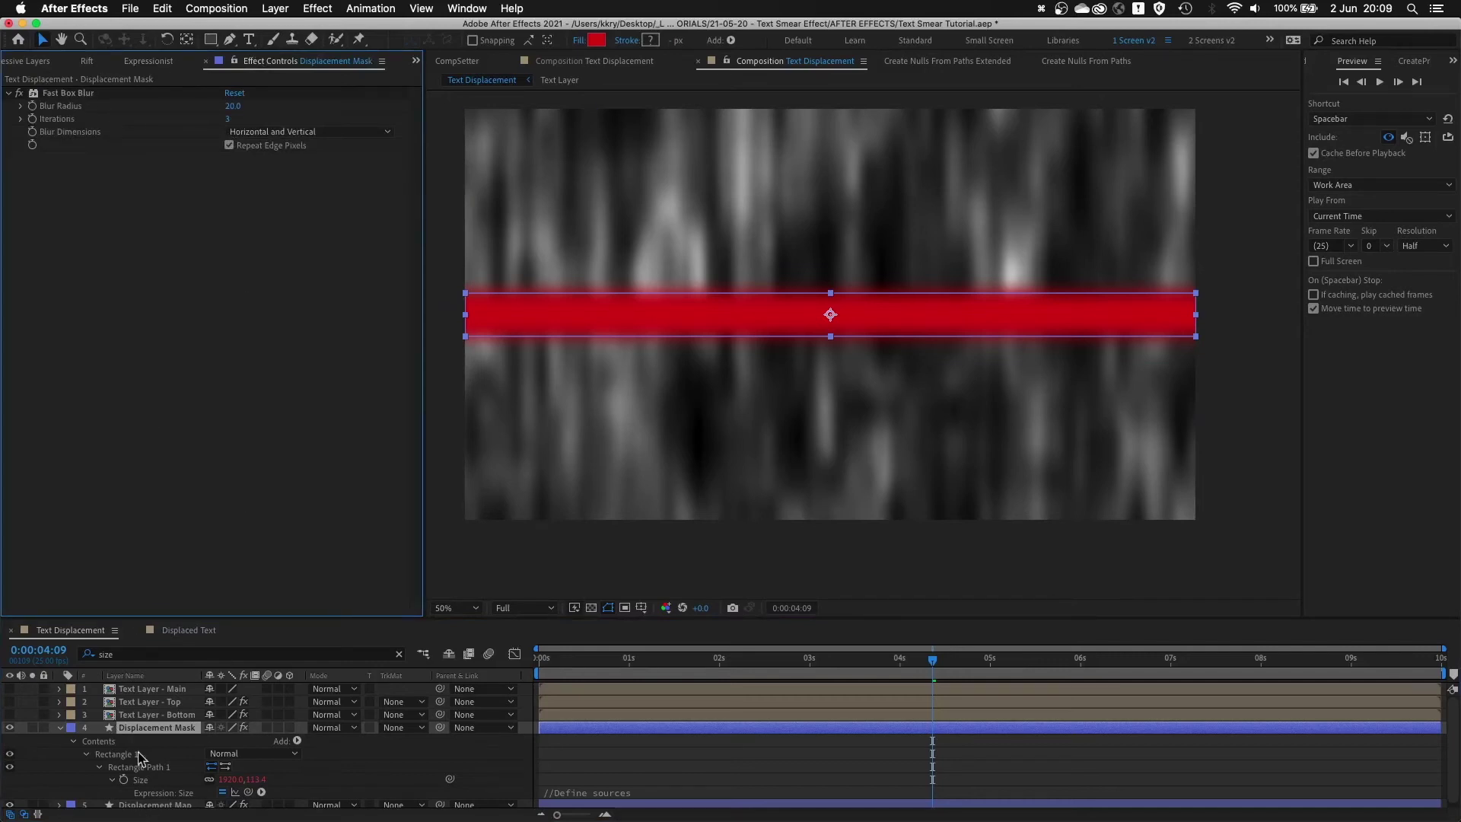
left_click(149, 62)
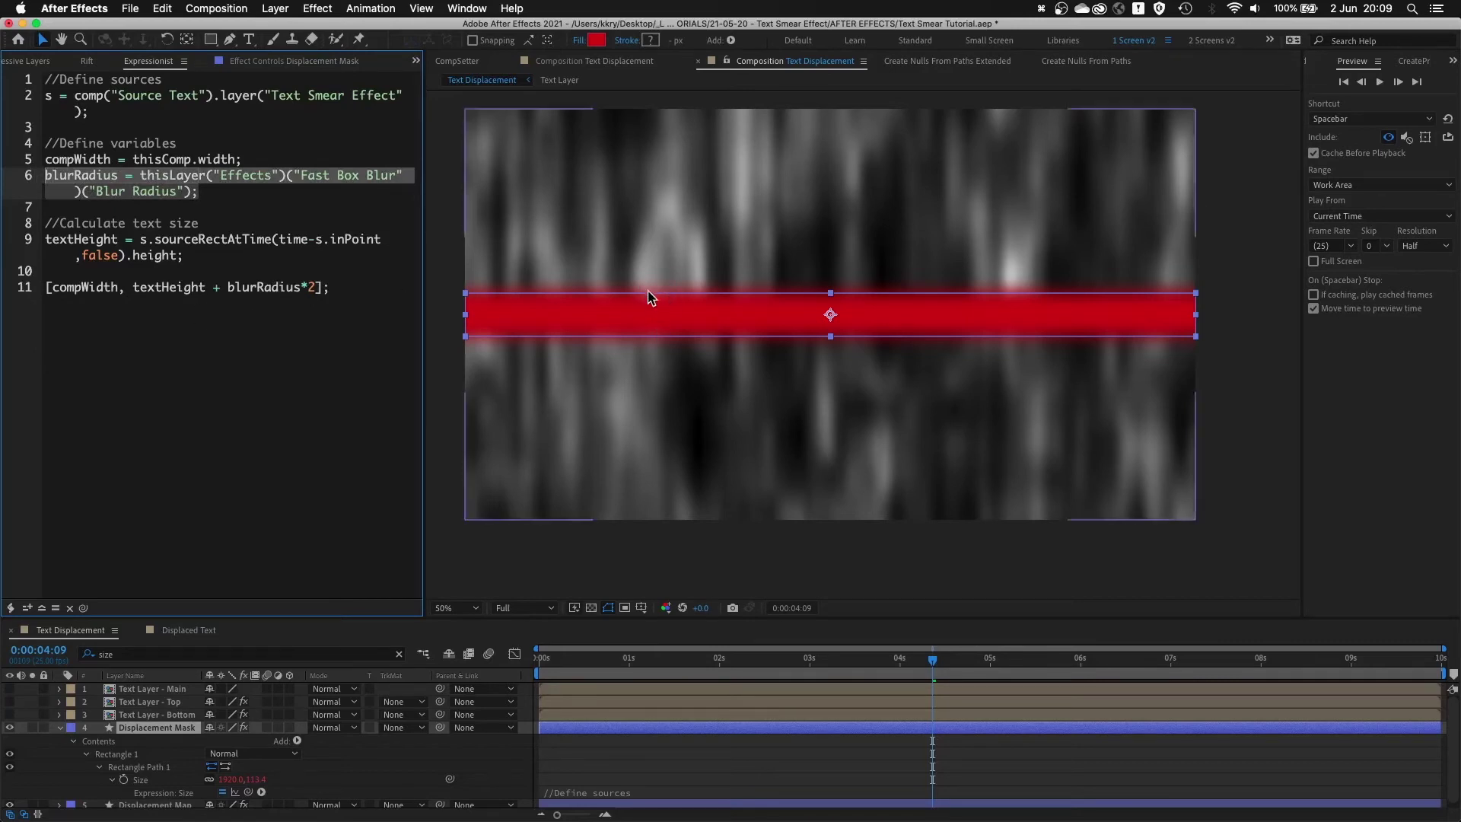
- Examine how the Size expression calculates the text height and combines compWidth, textHeight and blurRadius*2 into the rectangle's dimensions
left_click(255, 208)
left_click_drag(195, 262, 36, 251)
left_click(196, 268)
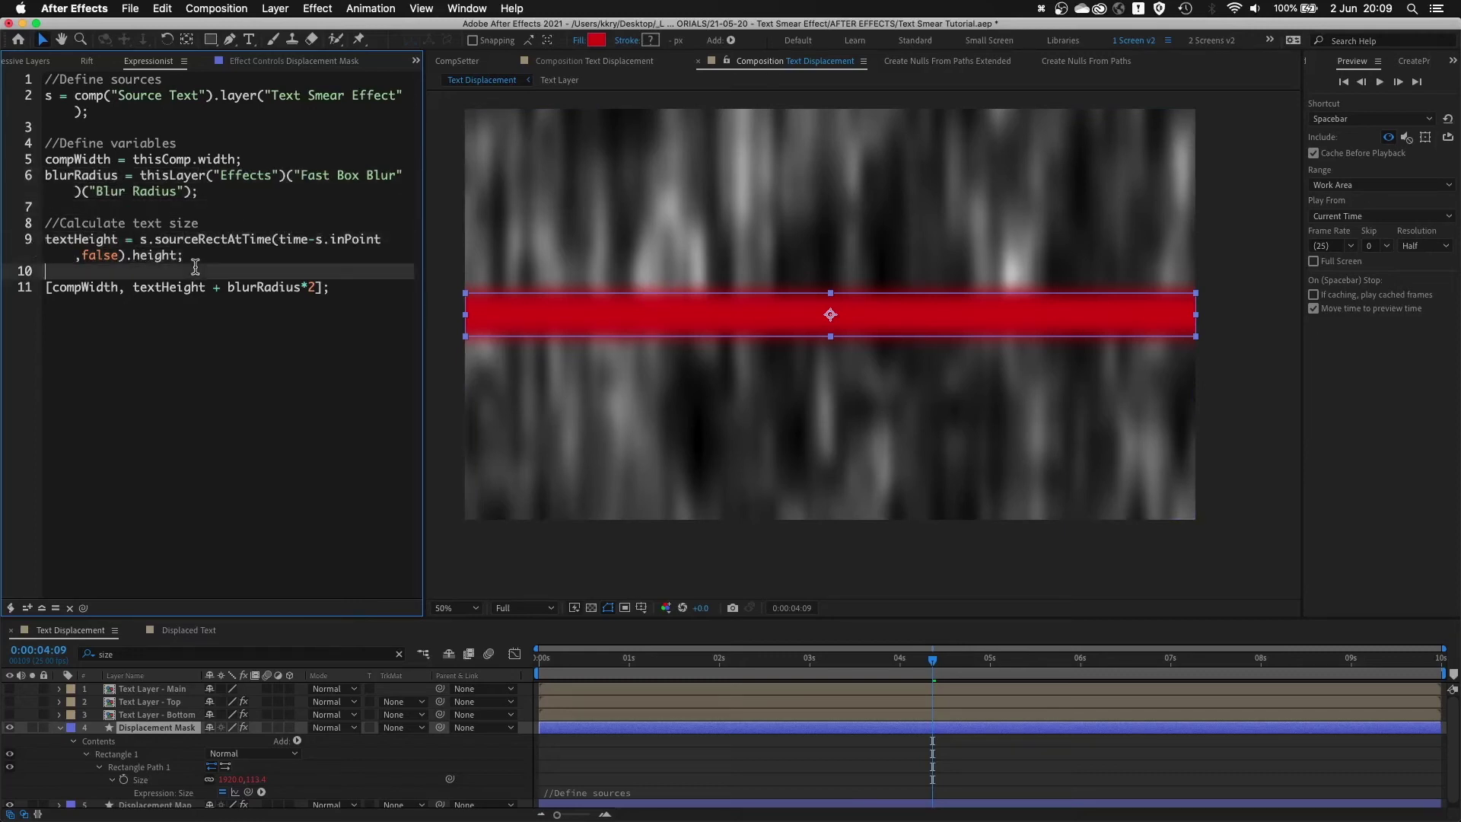
left_click(69, 239)
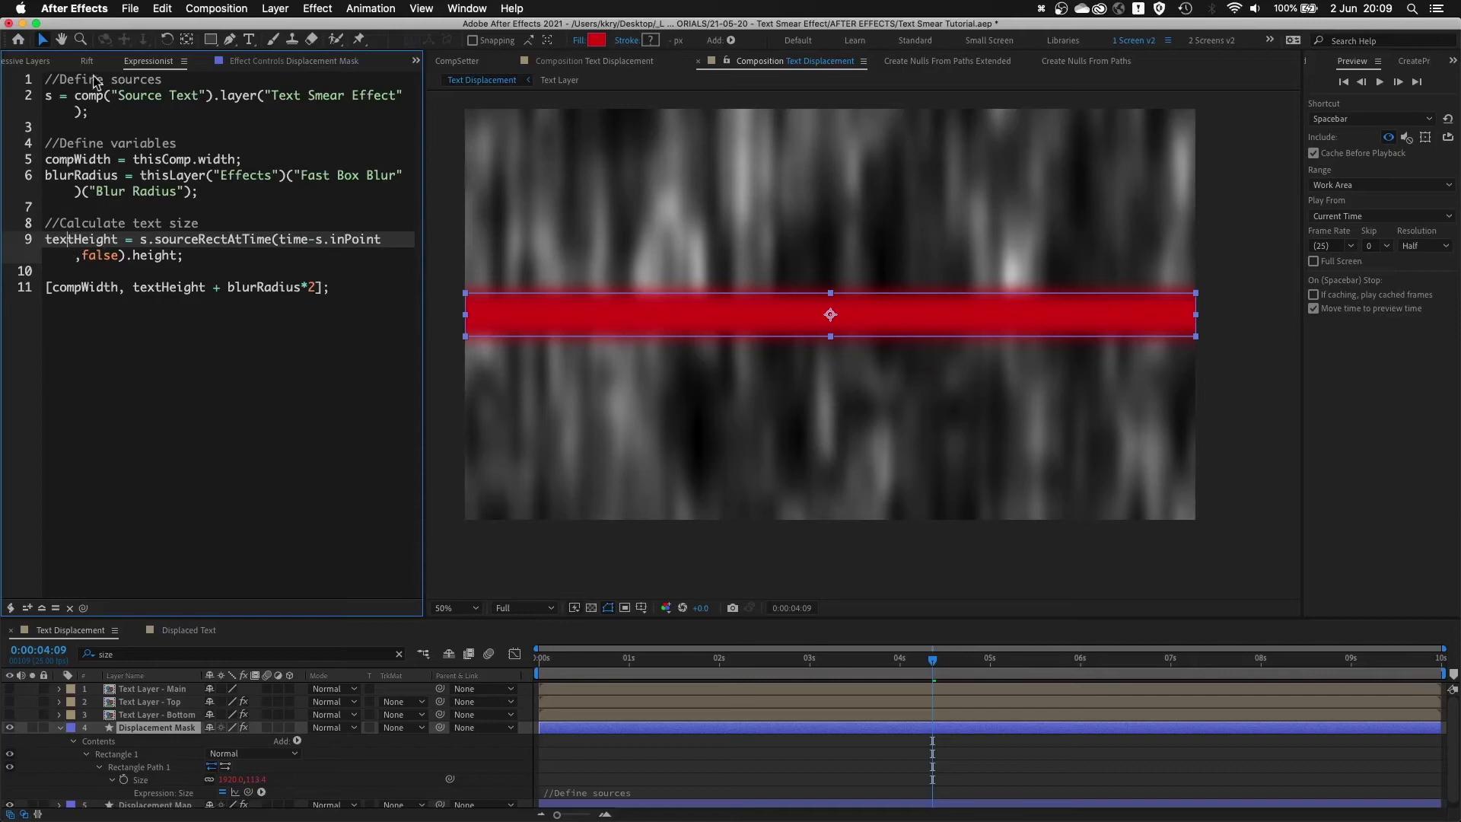
left_click_drag(114, 122, 75, 96)
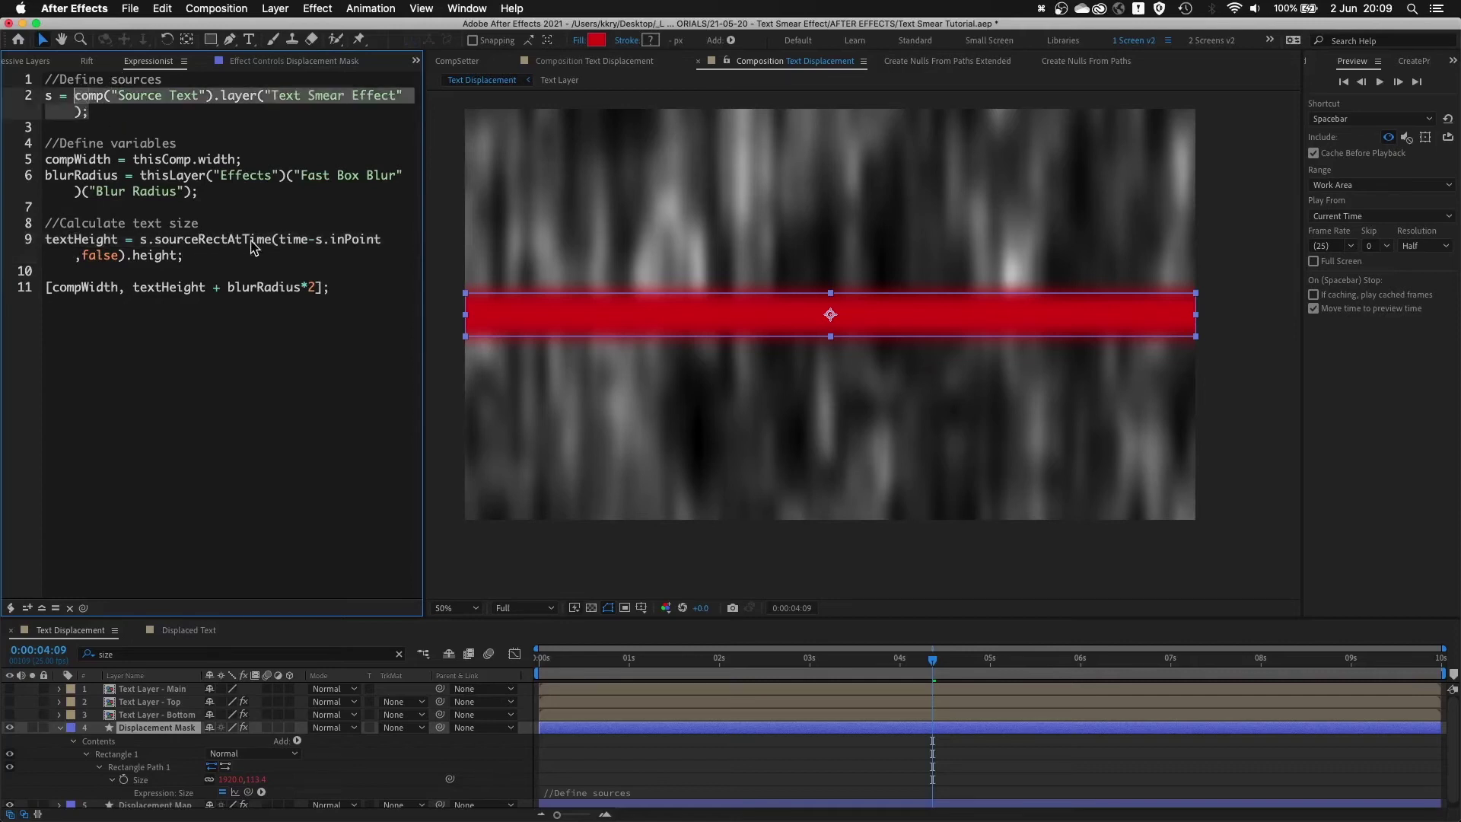
double_click(169, 256)
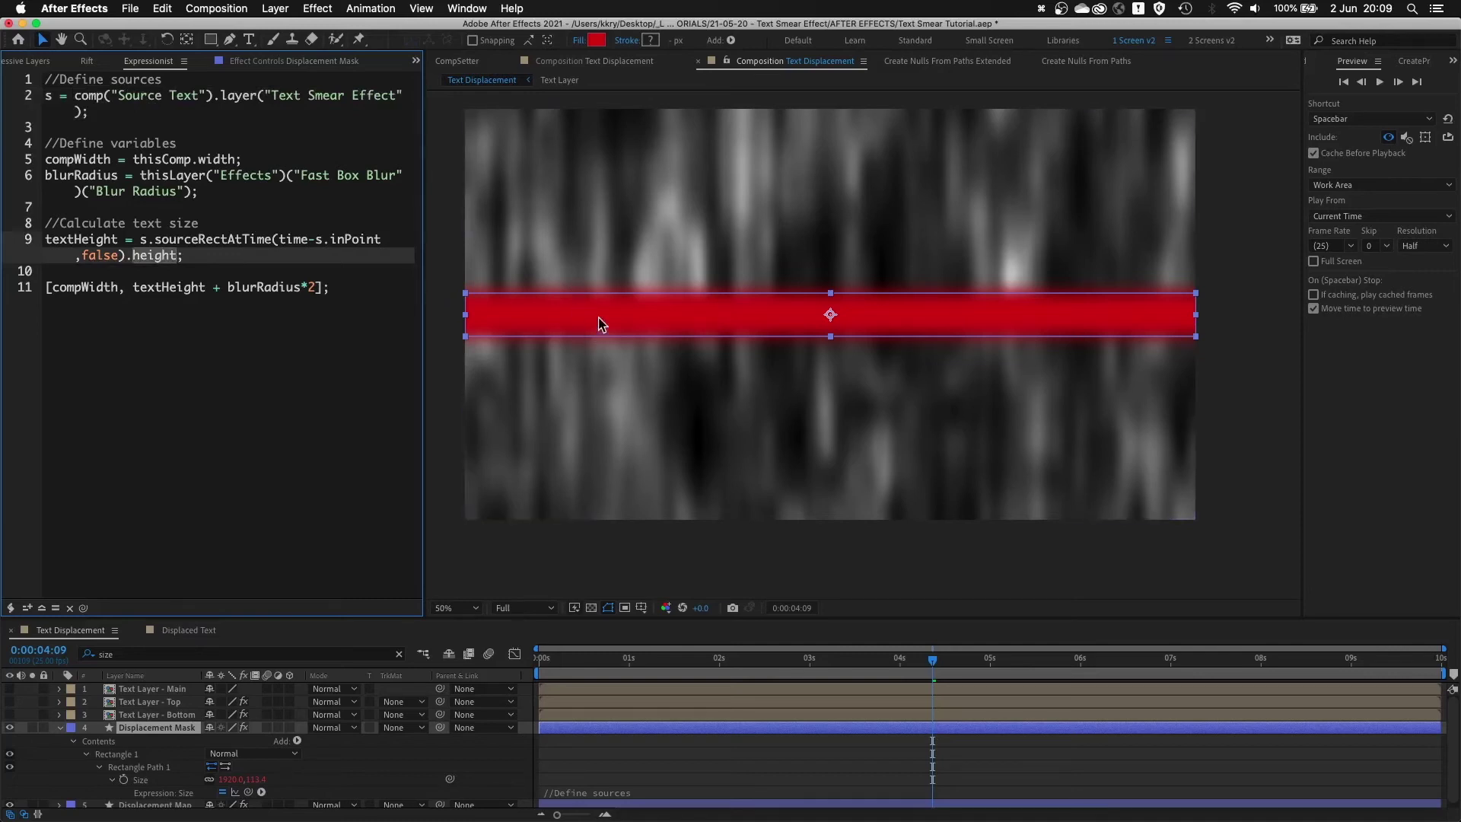
left_click(90, 274)
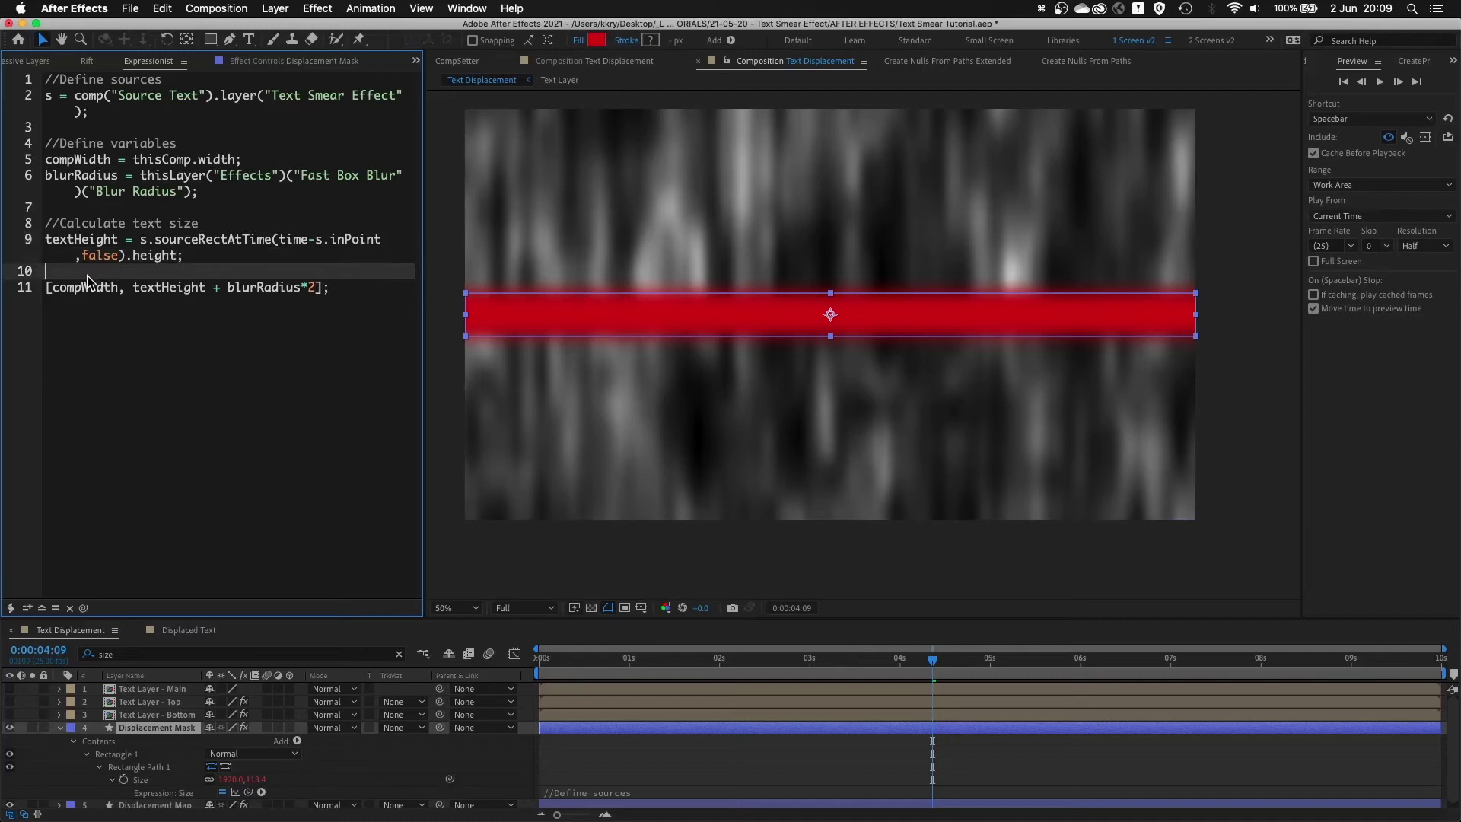
left_click(154, 780)
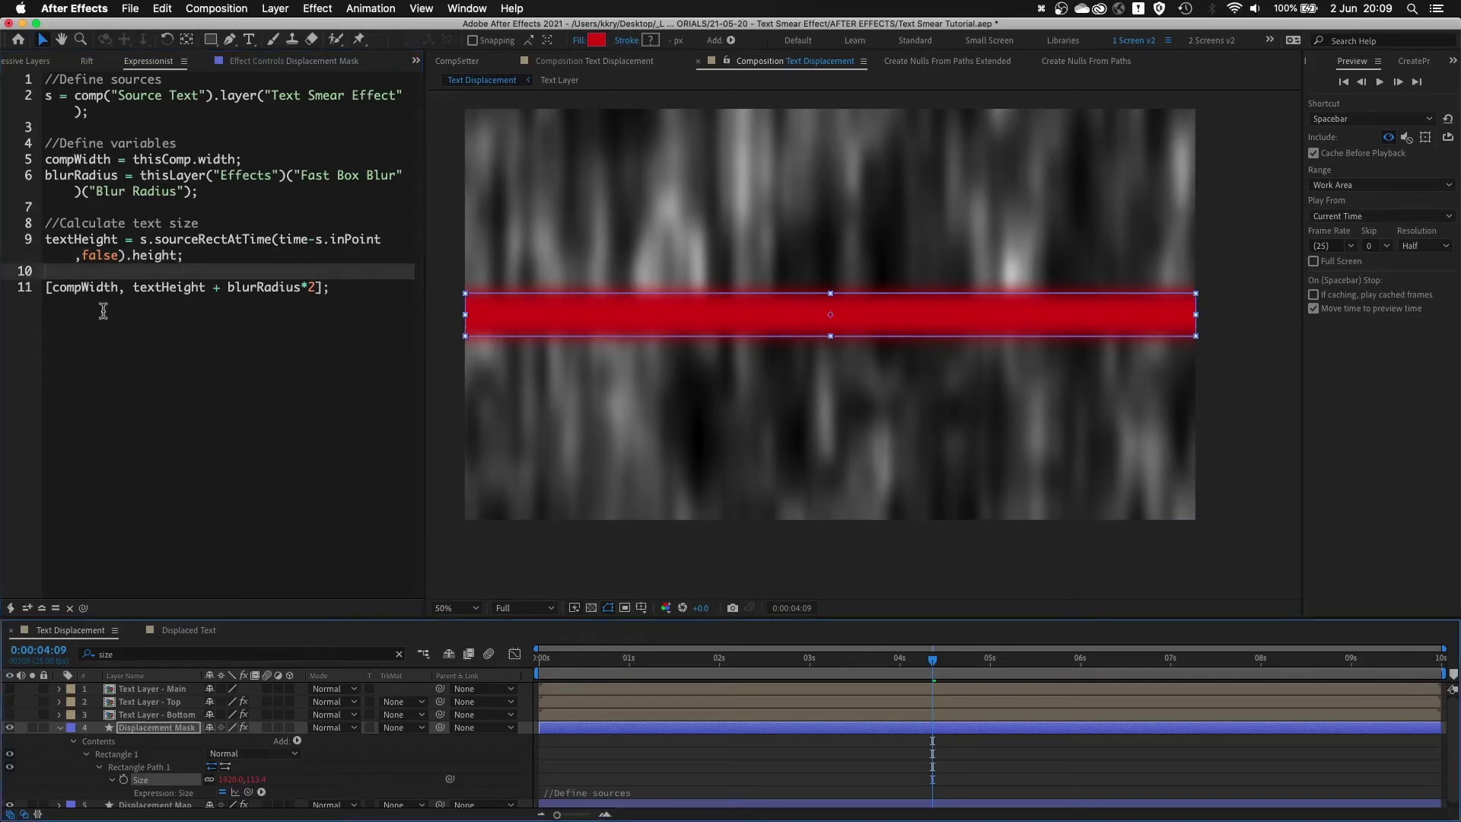
left_click(83, 287)
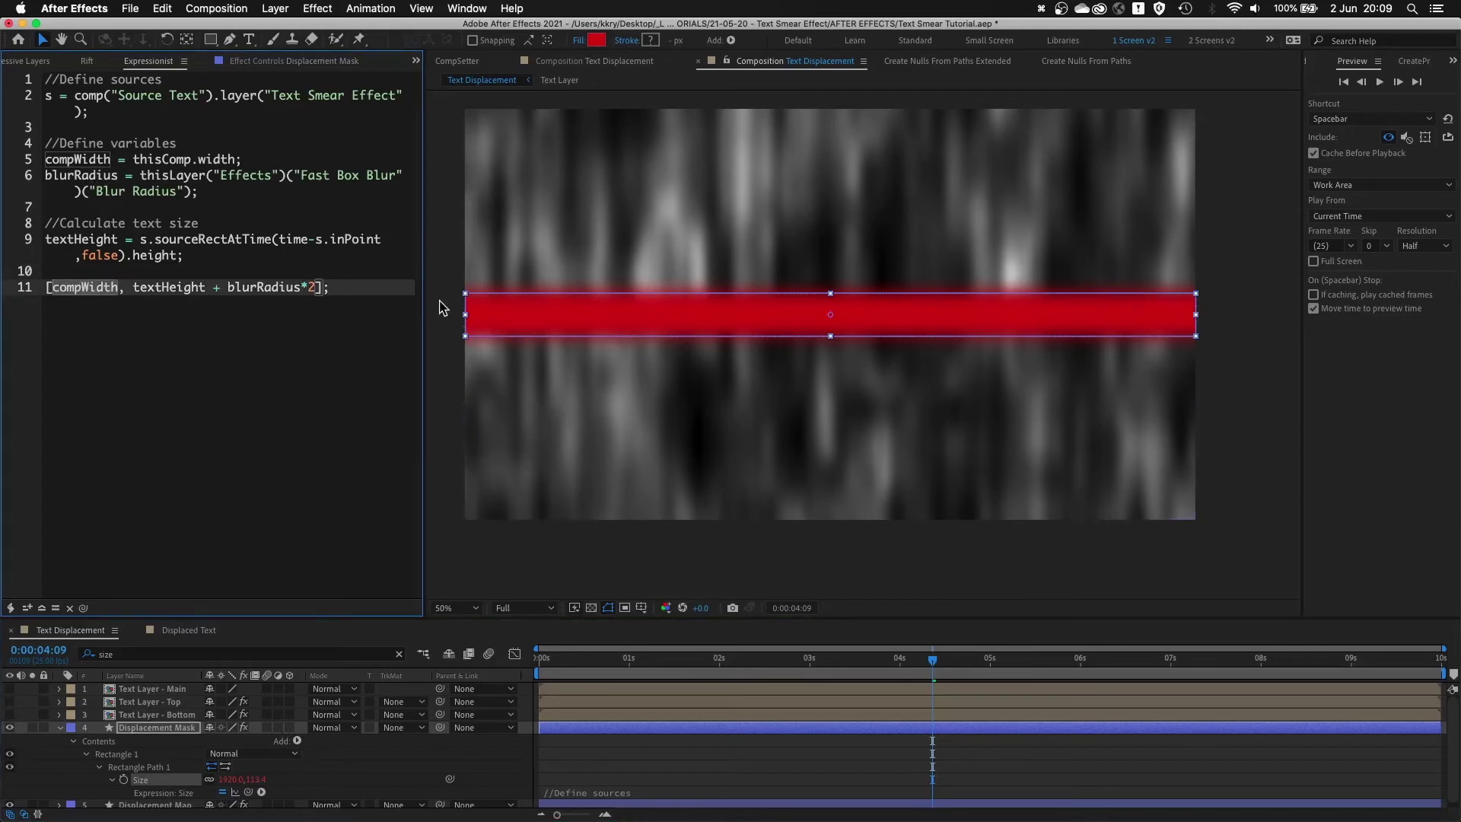
double_click(234, 287)
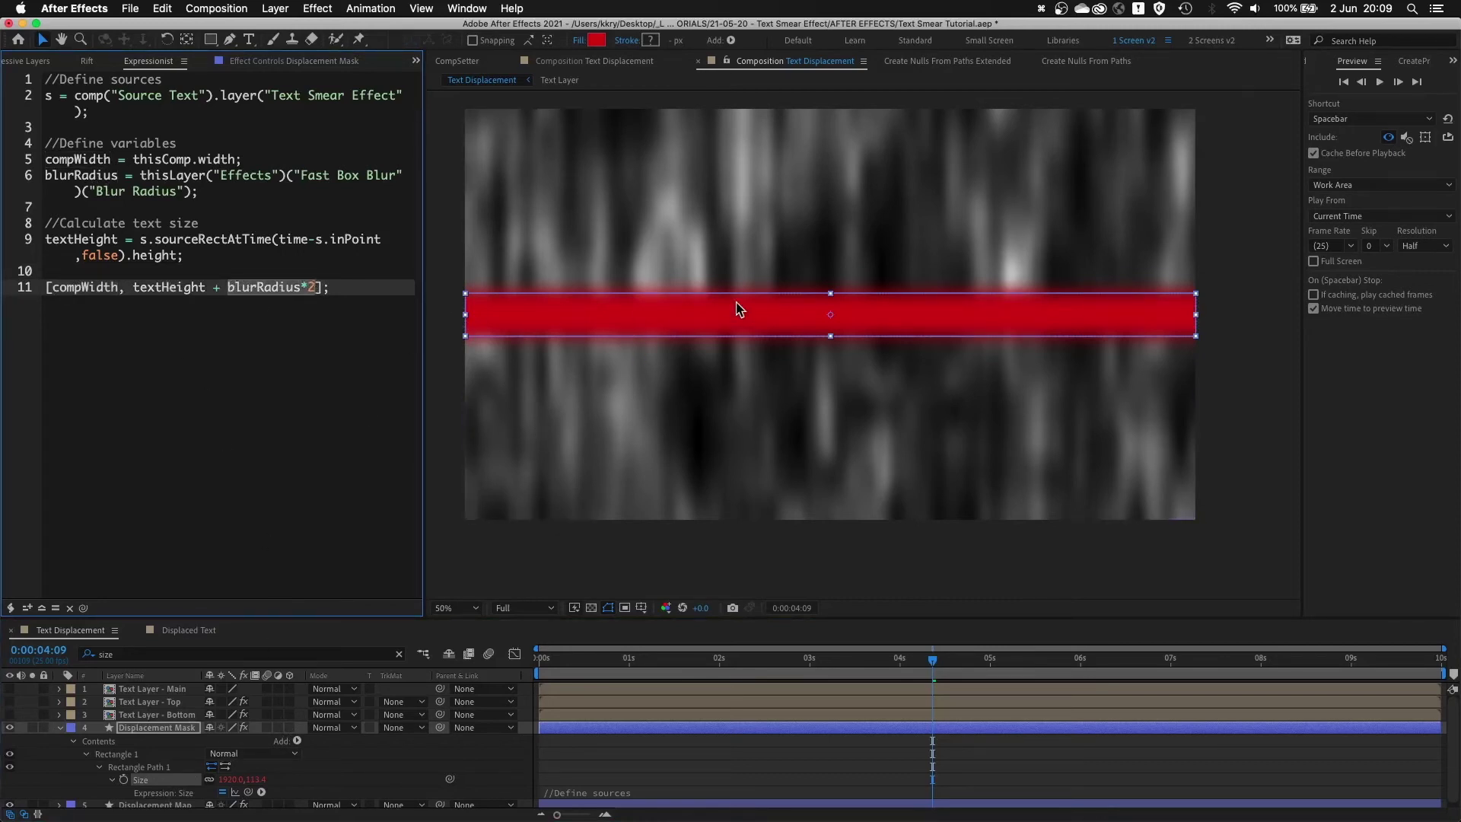
- Examine how the red mask's blurred edges relate to the rectangle's bounds and check Displacement Mask's Fast Box Blur settings
key("slash")
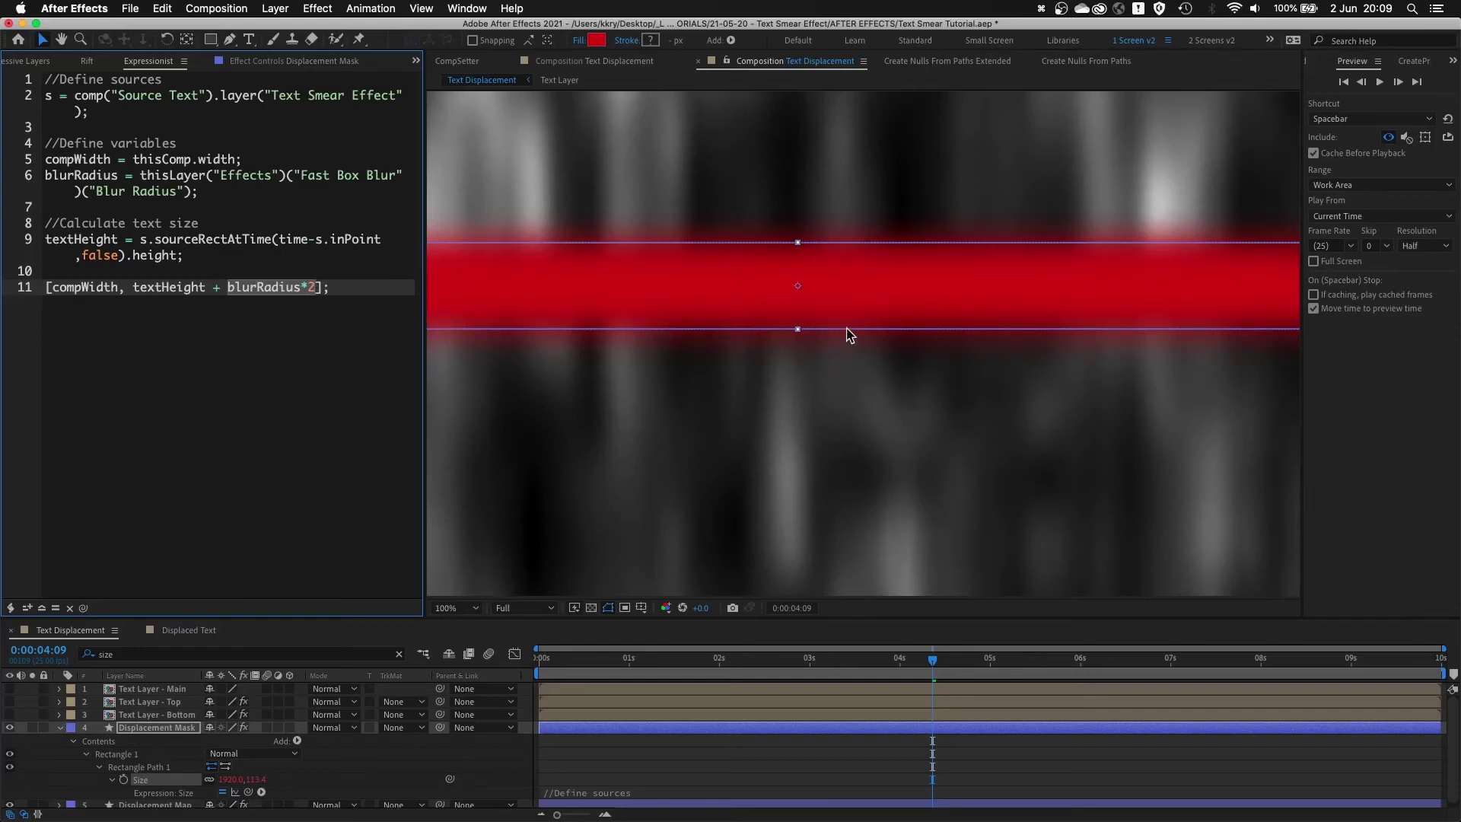
left_click(156, 728)
left_click(308, 61)
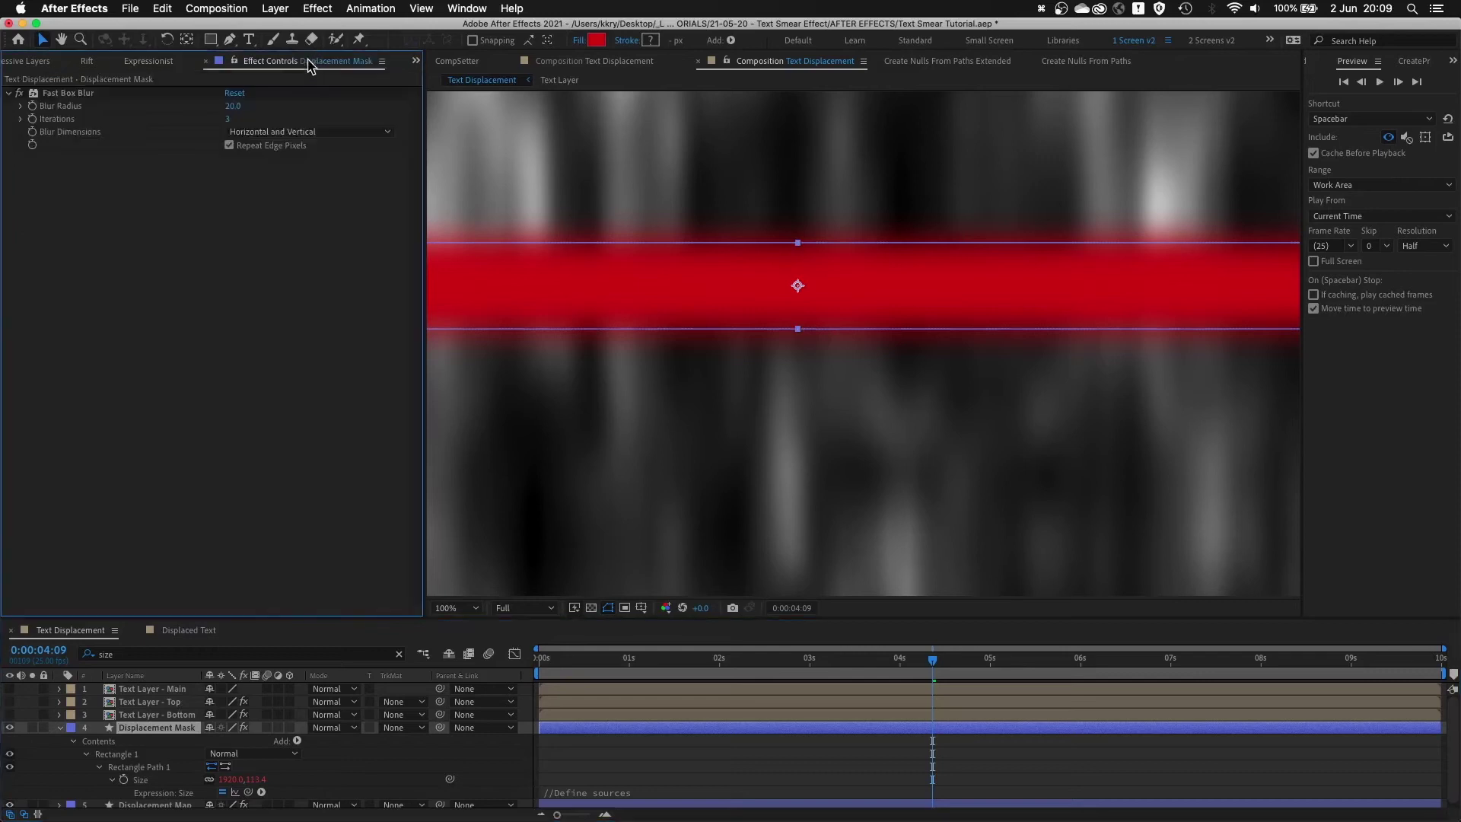
left_click(70, 94)
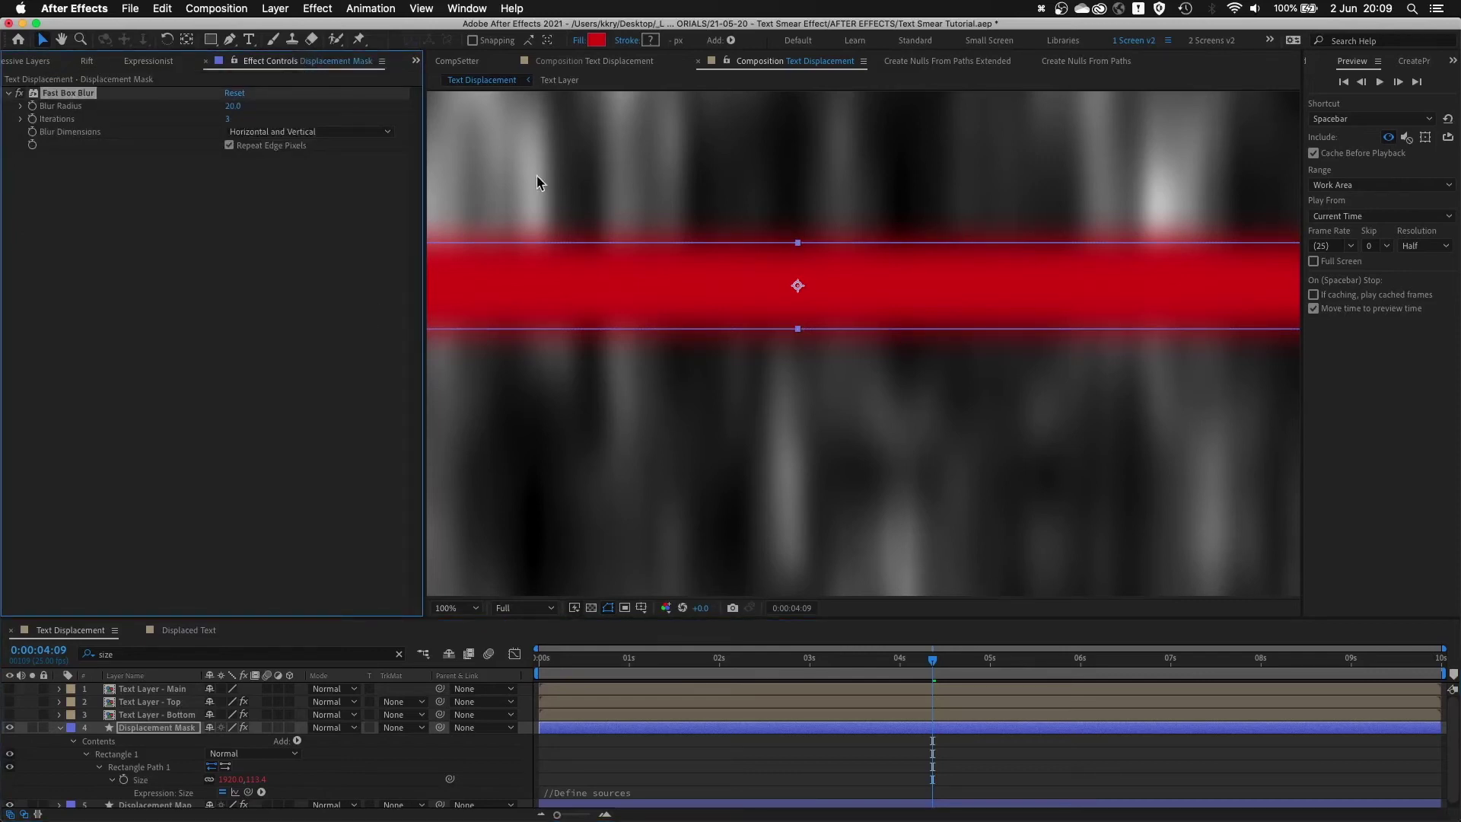
key("comma")
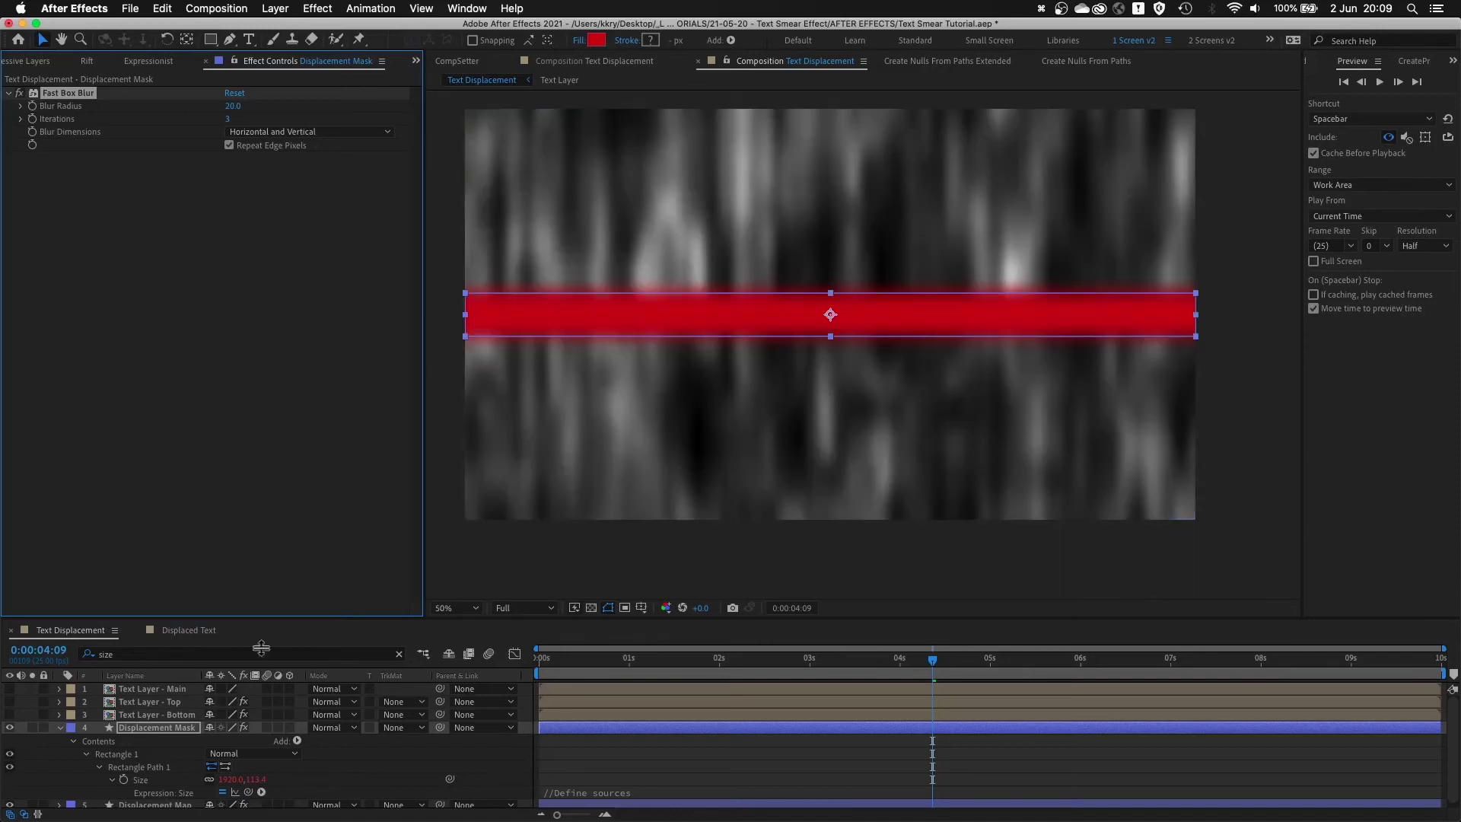
- Collapse Displacement Mask's properties and move the layer below Displacement Map in the layer stack
left_click(61, 728)
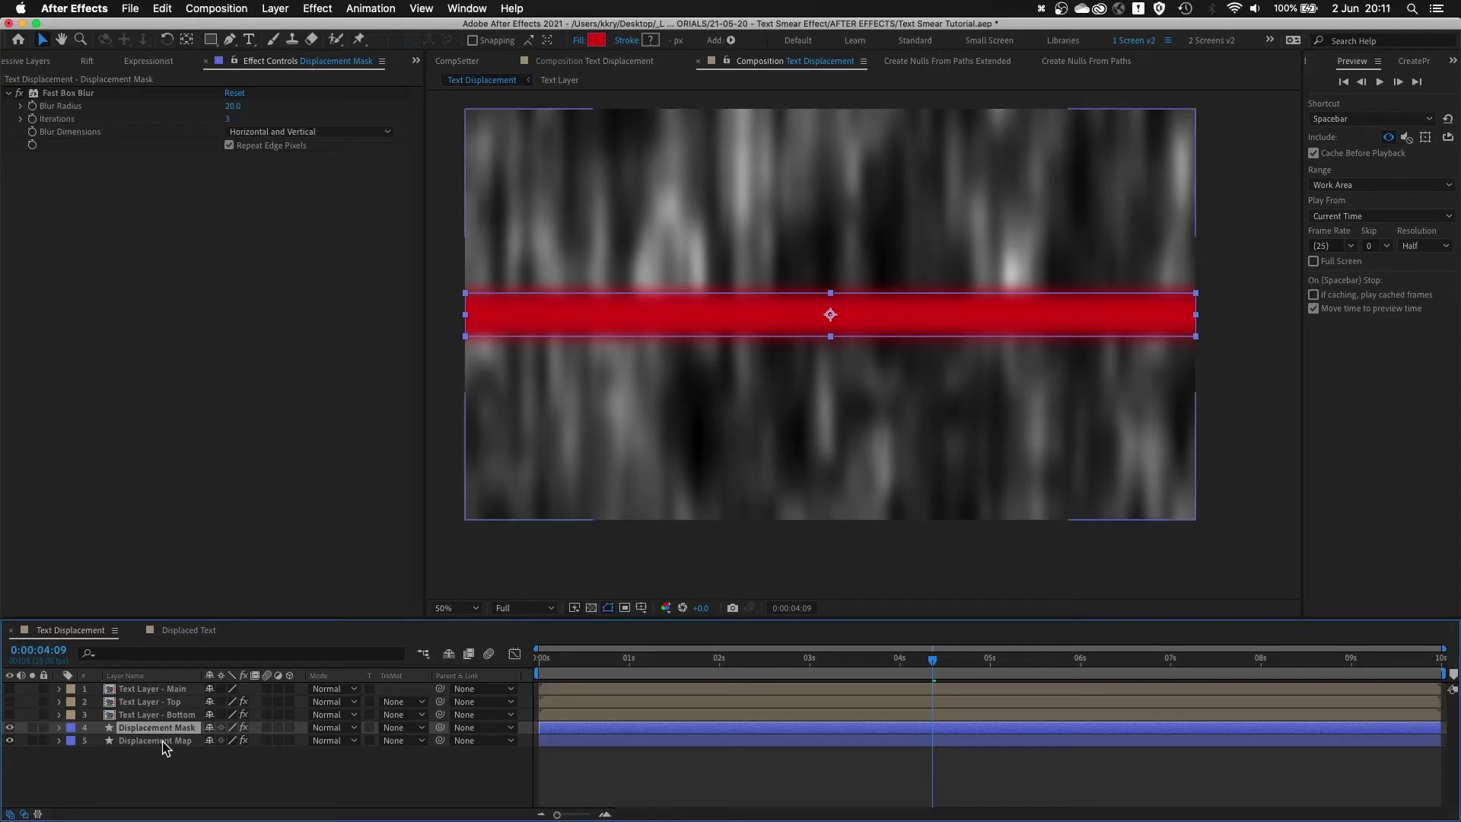
left_click(410, 742)
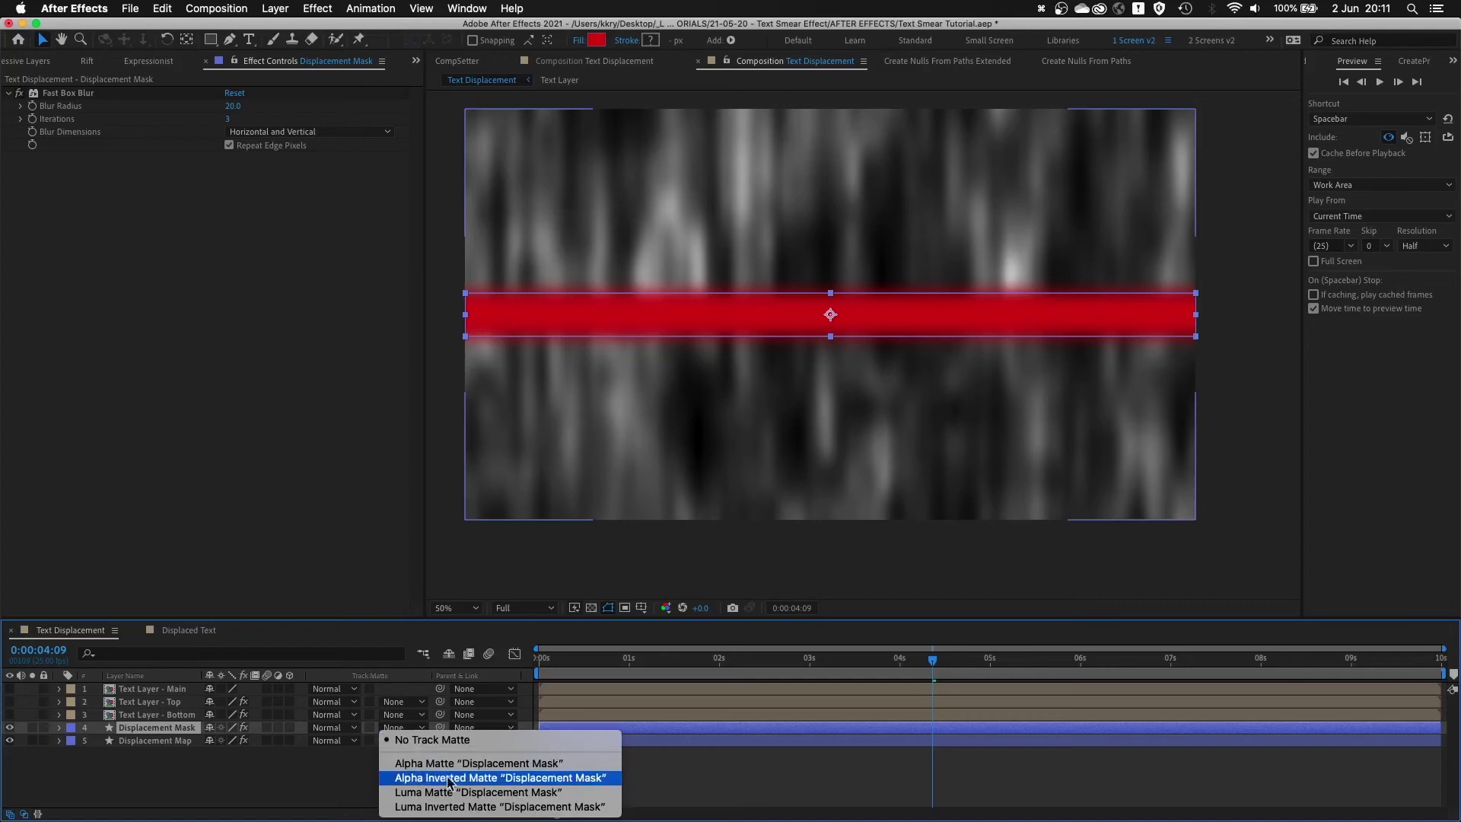
left_click(366, 786)
left_click_drag(175, 729, 156, 754)
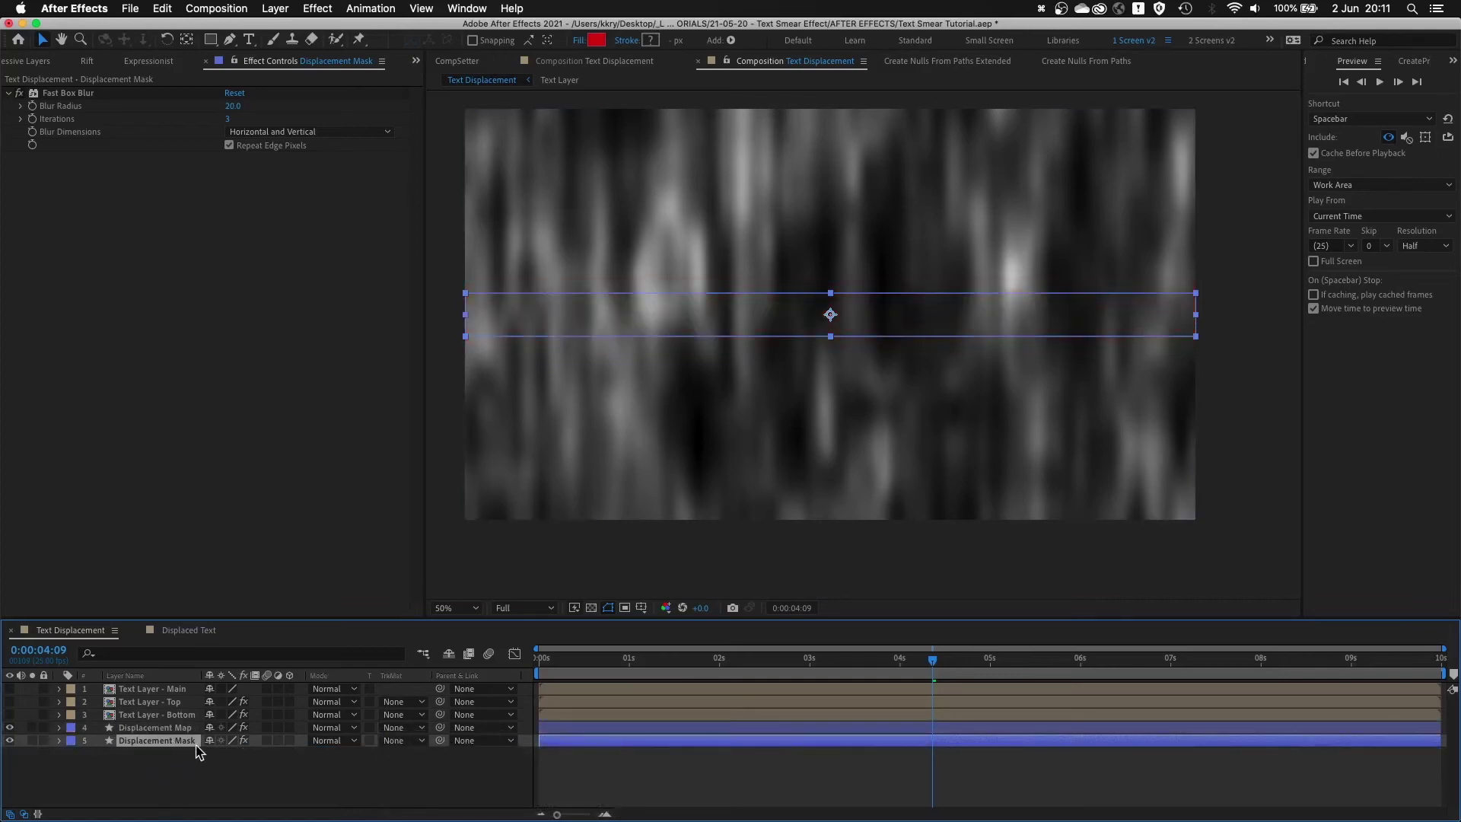
- Apply the Set Matte effect to the Displacement Map layer
left_click(156, 728)
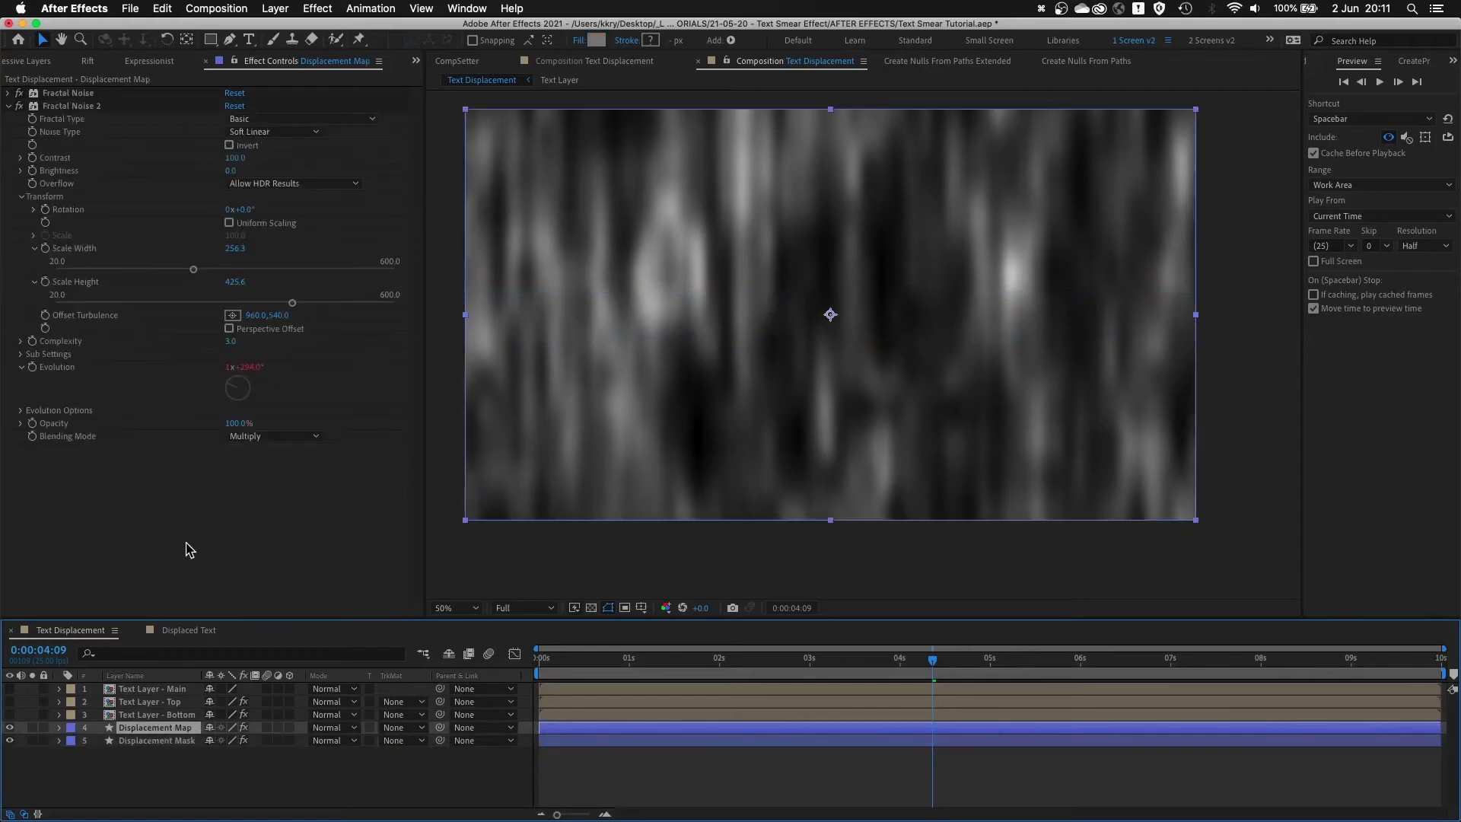
key("ctrl+space")
type("set")
key("Down")
key("Return")
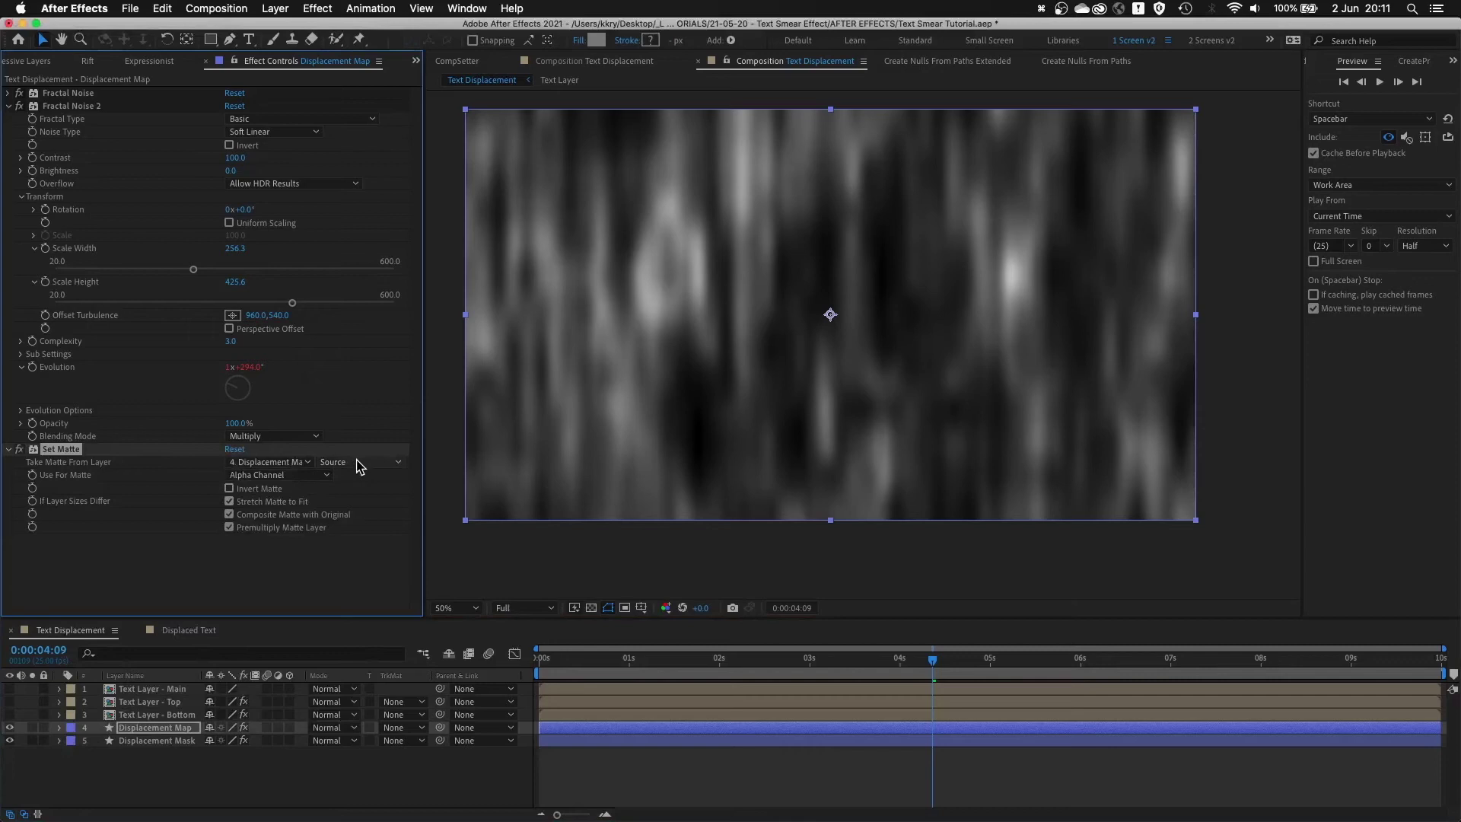
- Make Set Matte take its matte from the Displacement Mask layer, using Effects & Masks as the source
left_click(359, 463)
left_click(256, 468)
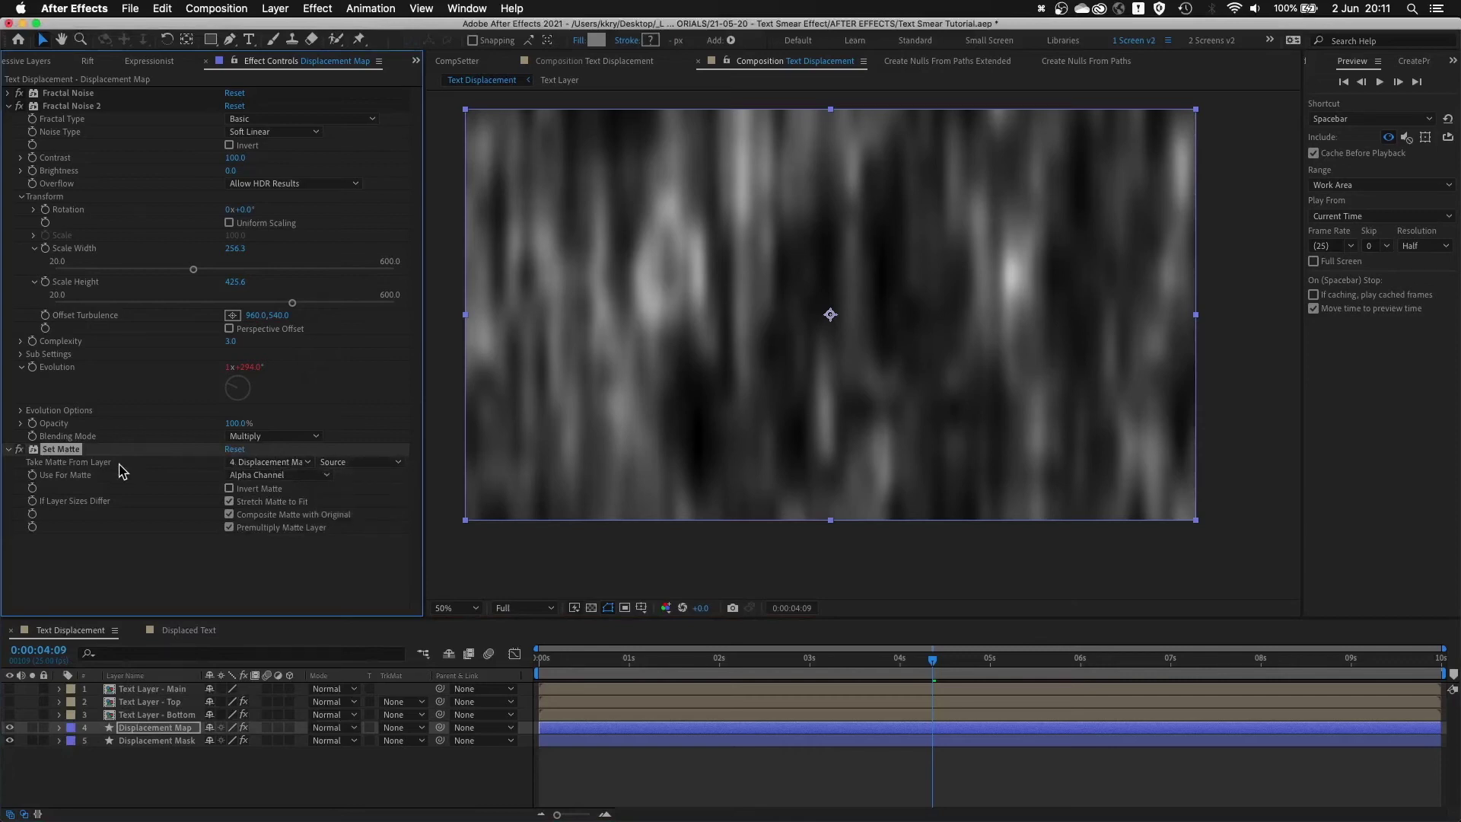
left_click(240, 463)
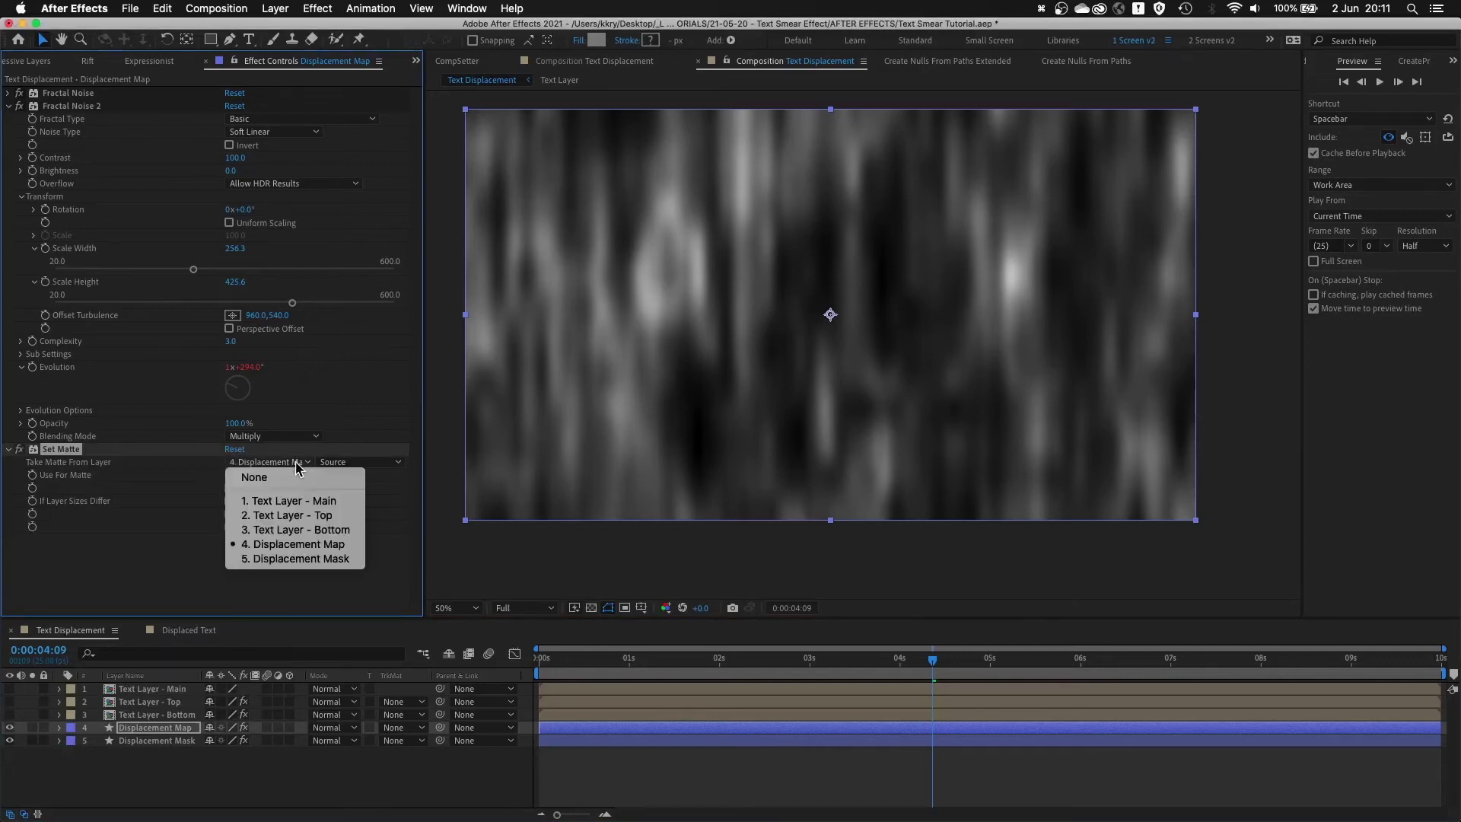
left_click(295, 559)
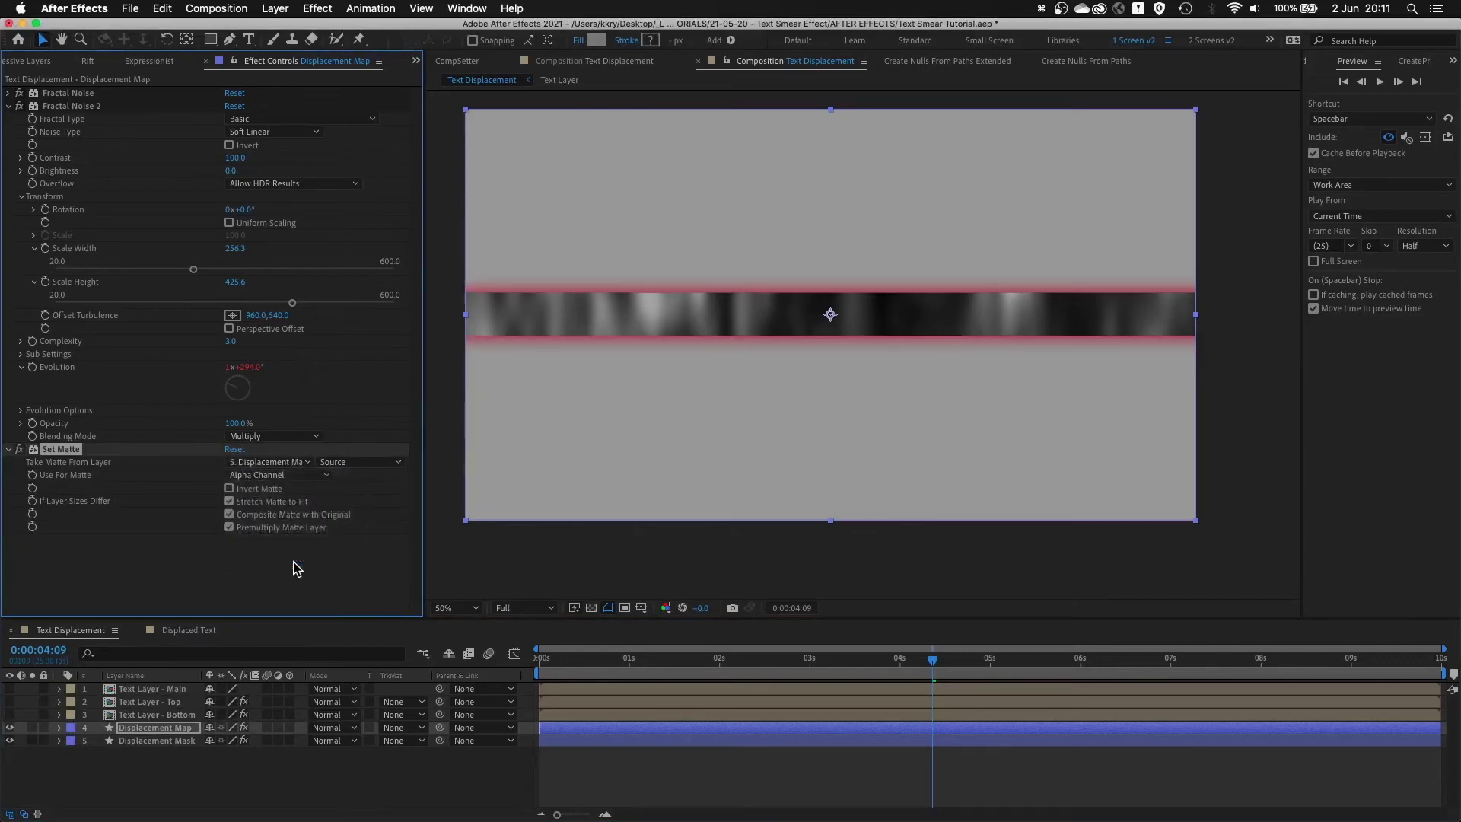
left_click(368, 466)
left_click(375, 509)
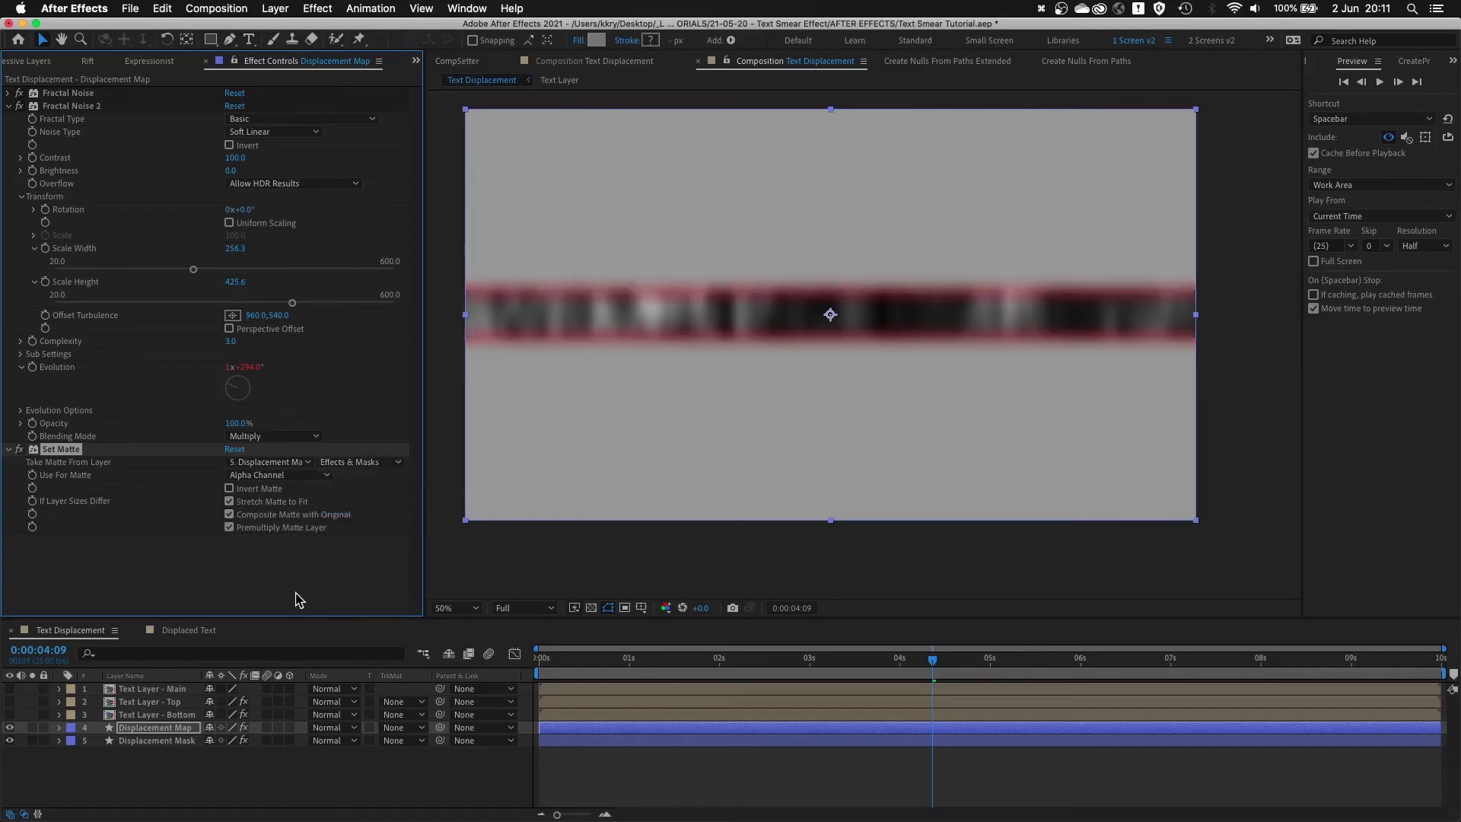
- Hide the Displacement Mask layer and invert the matte in Displacement Map's Set Matte effect
left_click(9, 740)
left_click(9, 740)
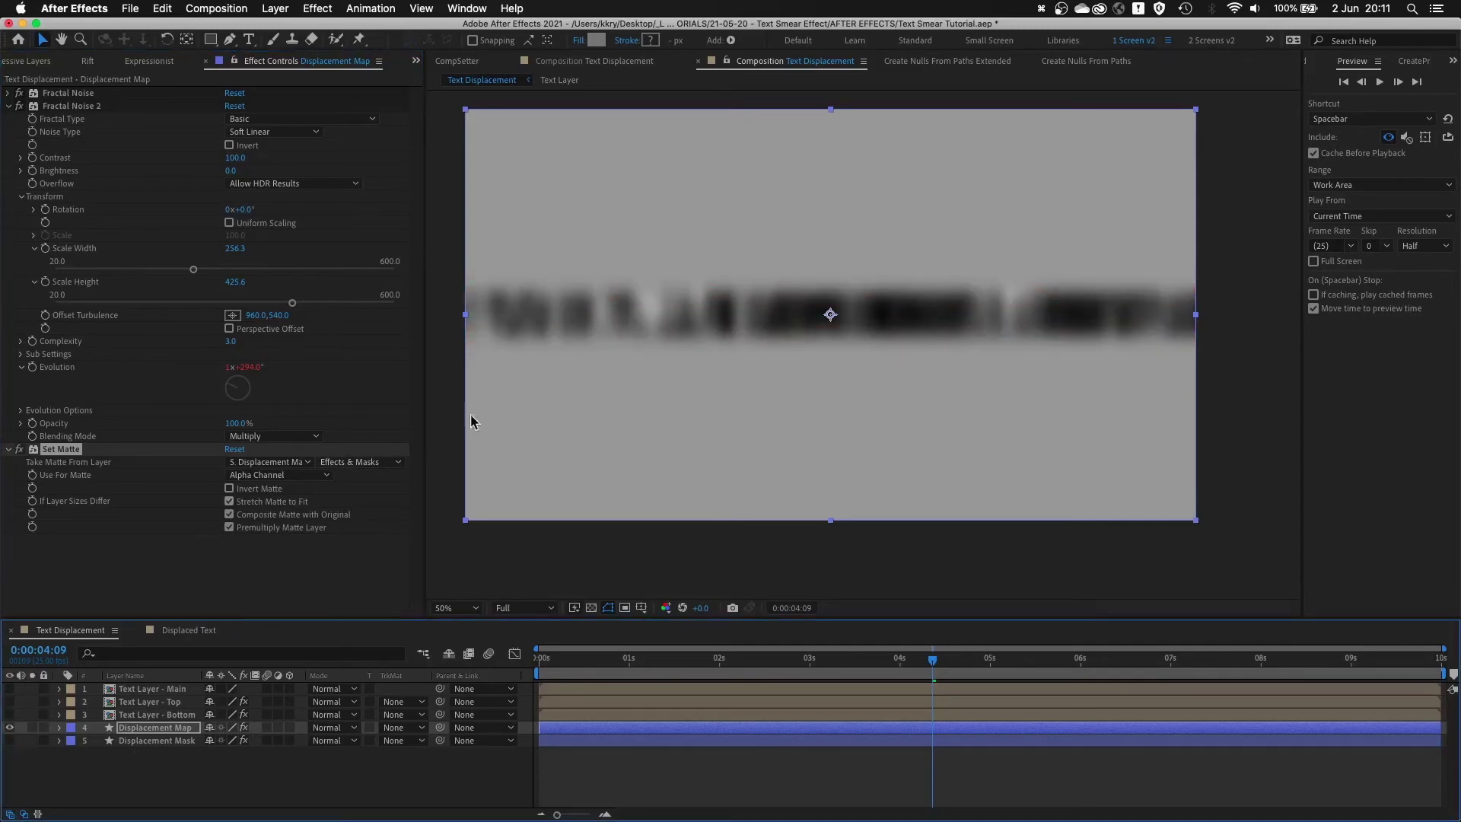
left_click(262, 488)
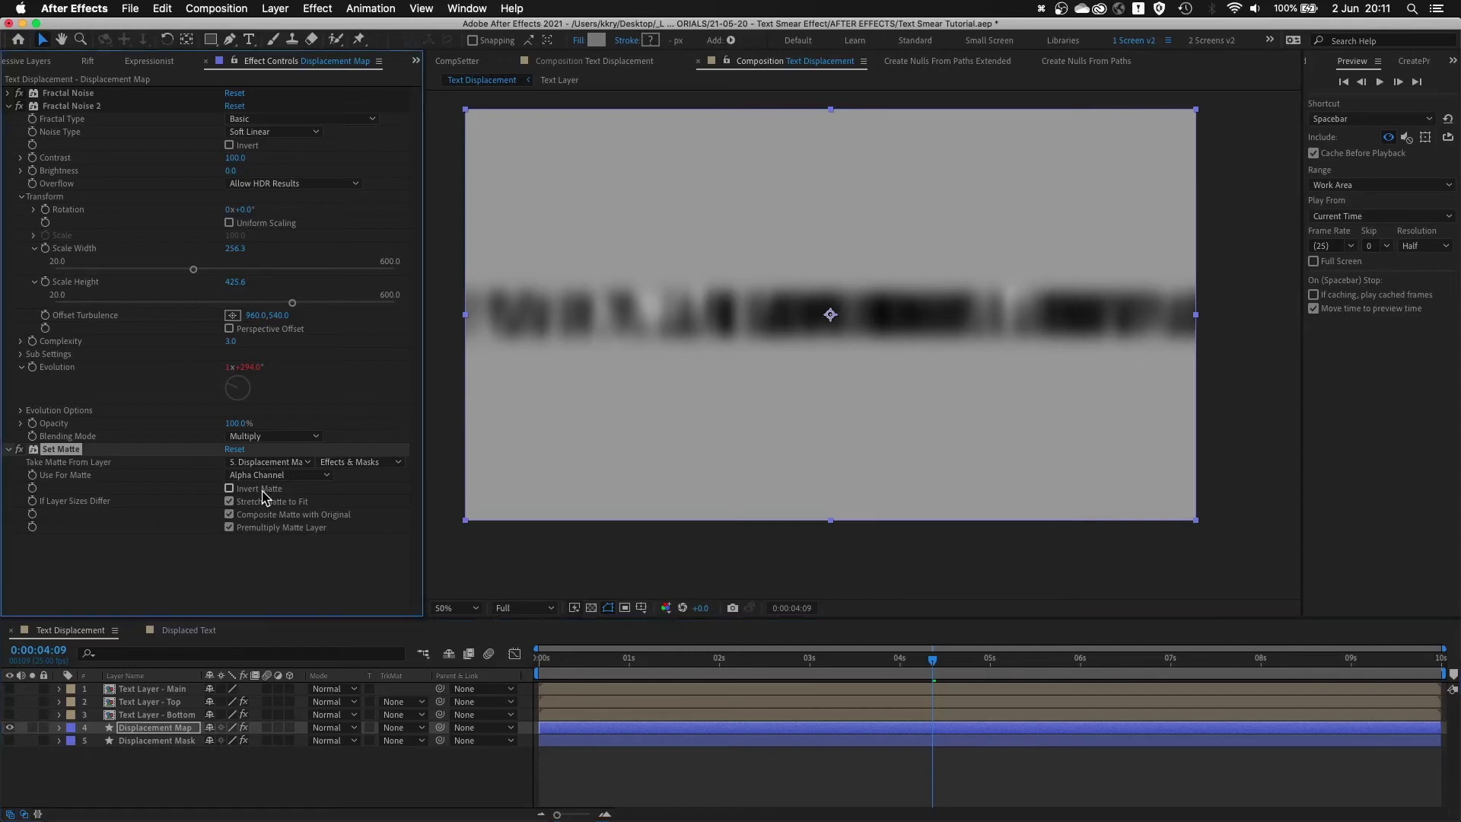
left_click_drag(439, 302, 1256, 333)
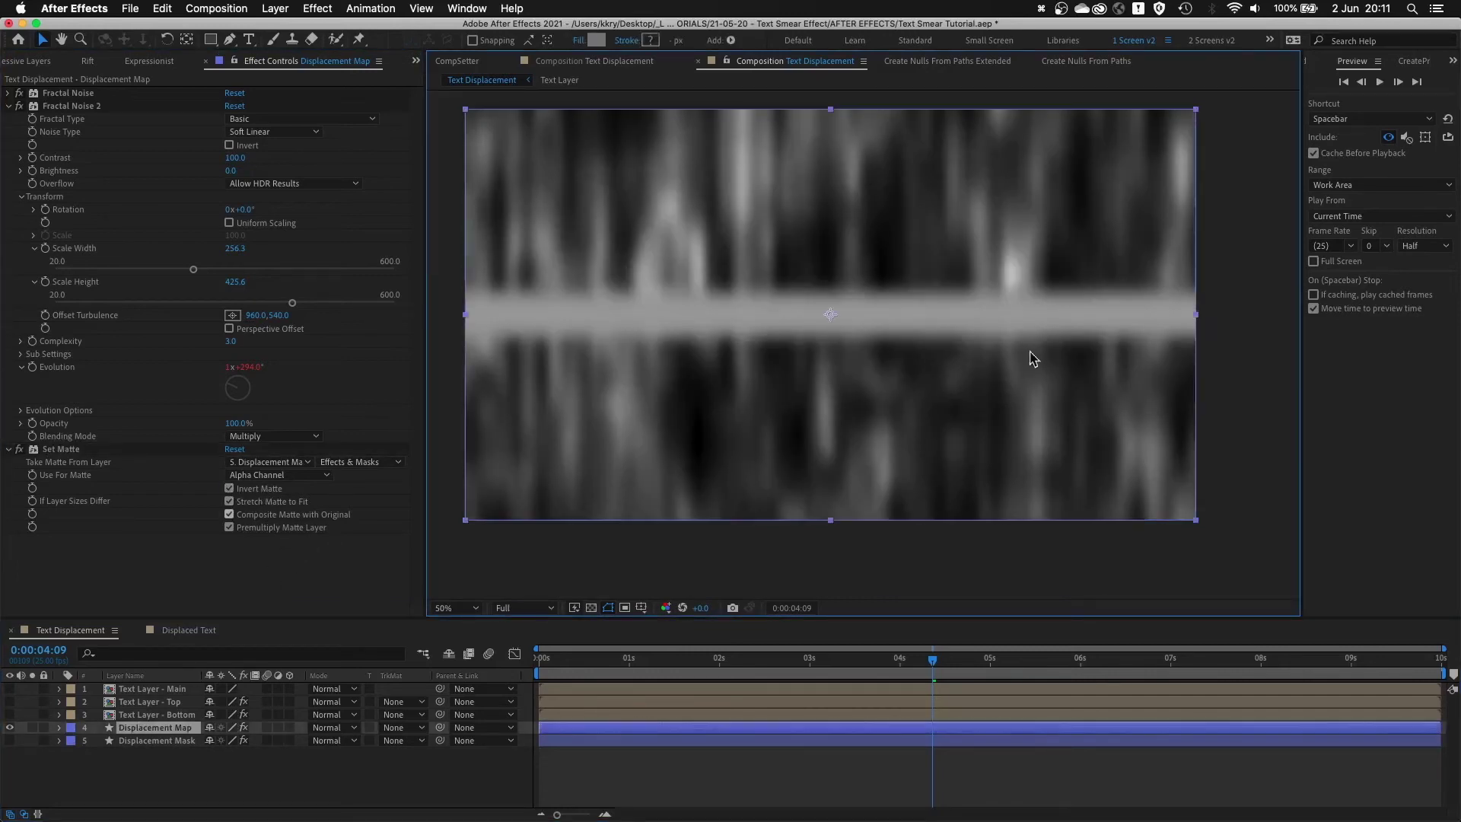
- Check the displacement effects on Text Layer - Top and Text Layer - Bottom against Displacement Map's Set Matte settings
left_click(148, 729)
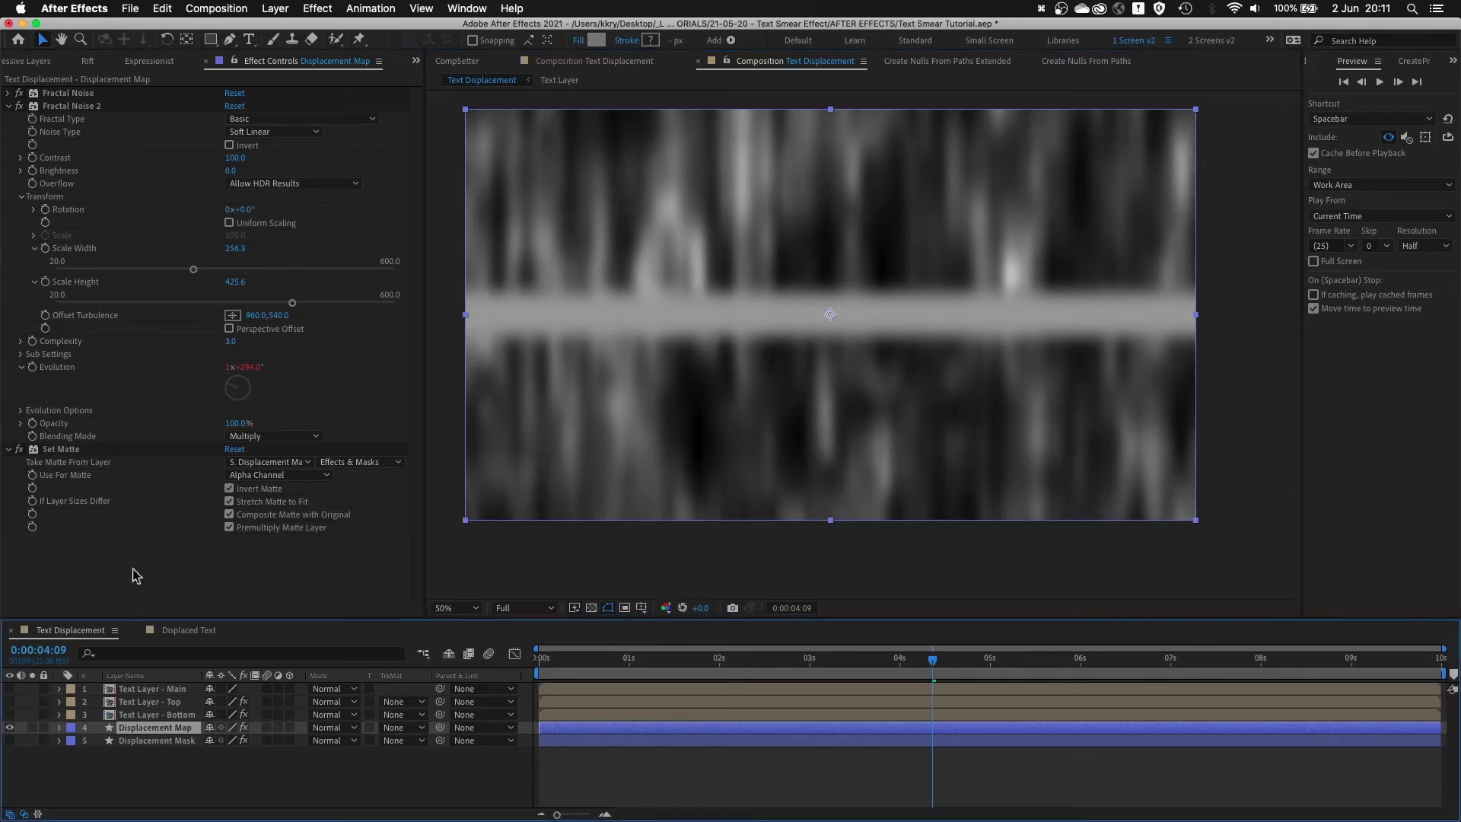
left_click(152, 715)
left_click(153, 702)
left_click(153, 715)
left_click(152, 701)
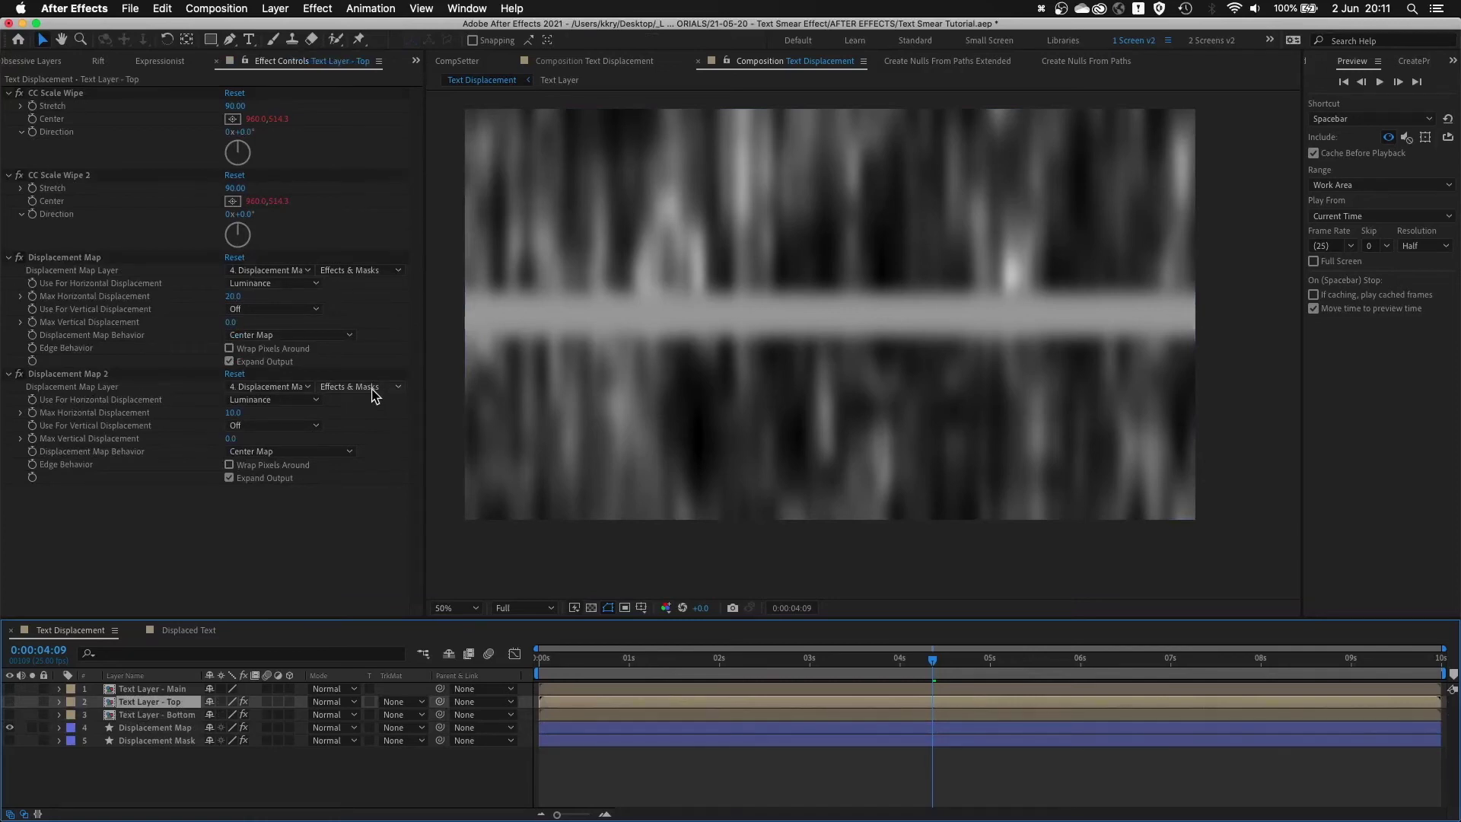
left_click(153, 727)
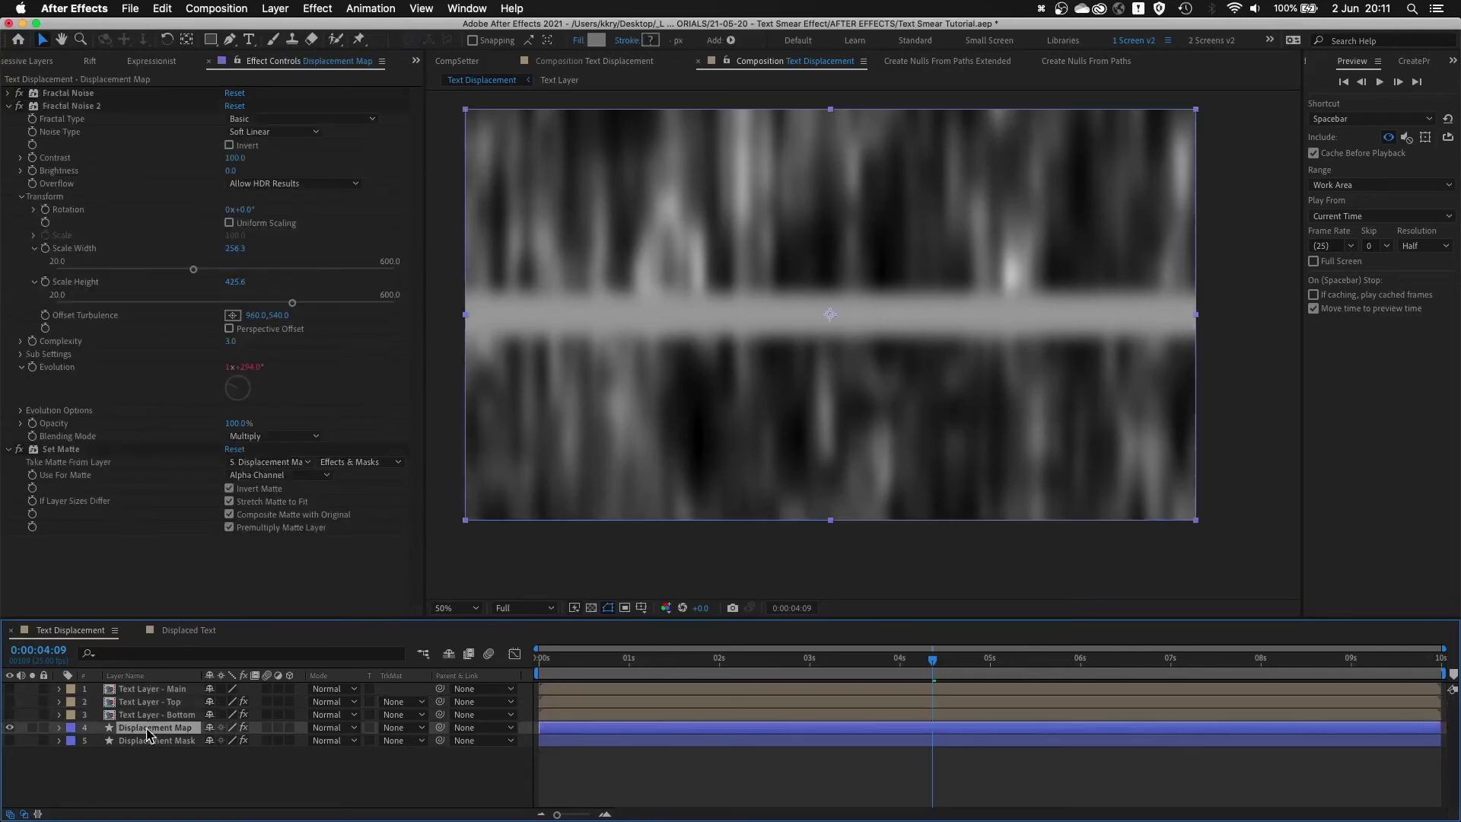
left_click(78, 462)
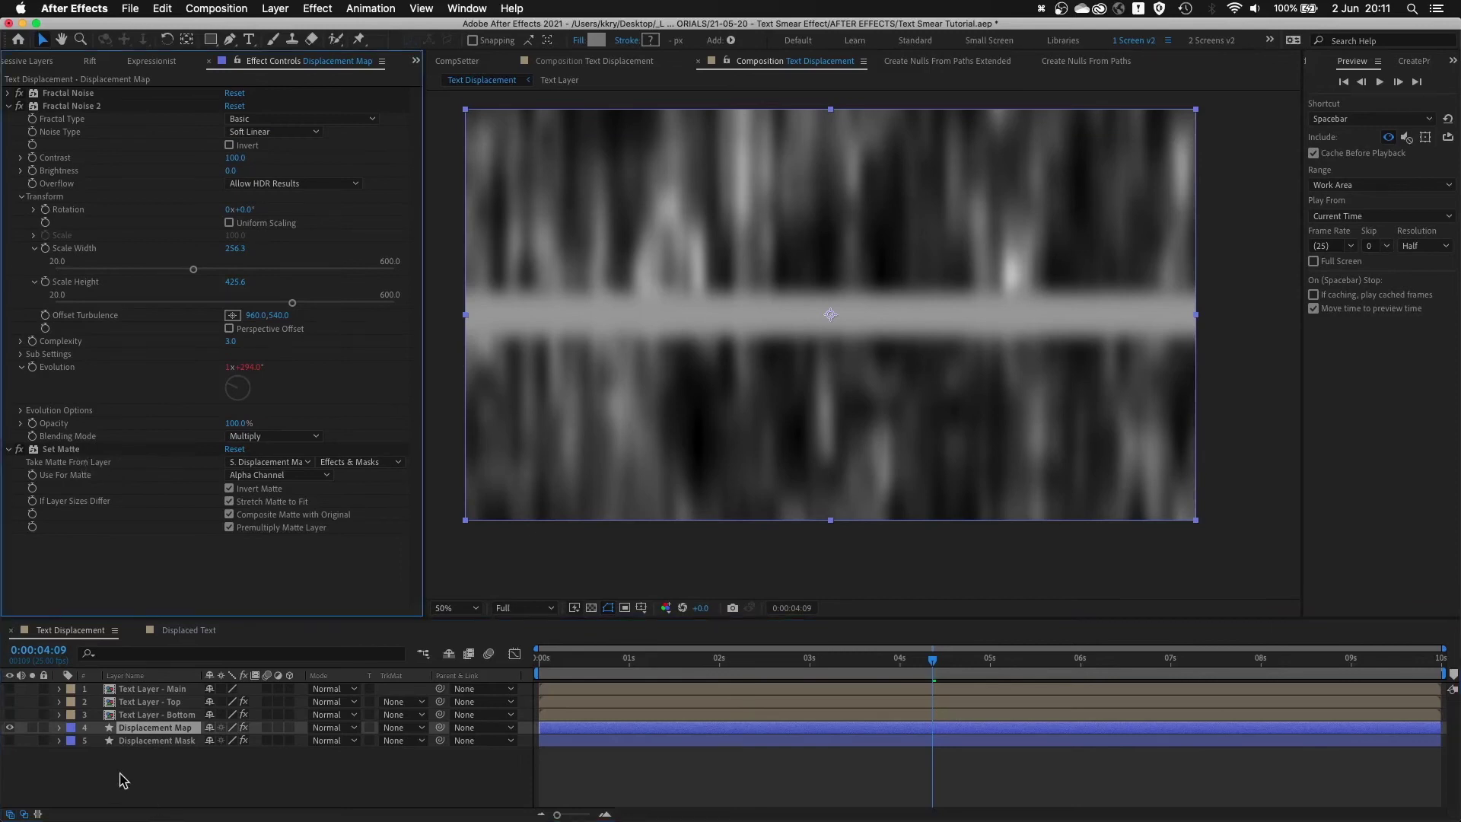
- Show Text Layer - Top and Text Layer - Bottom, hide Displacement Map, and inspect the letters up close
left_click(10, 702)
left_click(9, 715)
left_click(10, 727)
key("period")
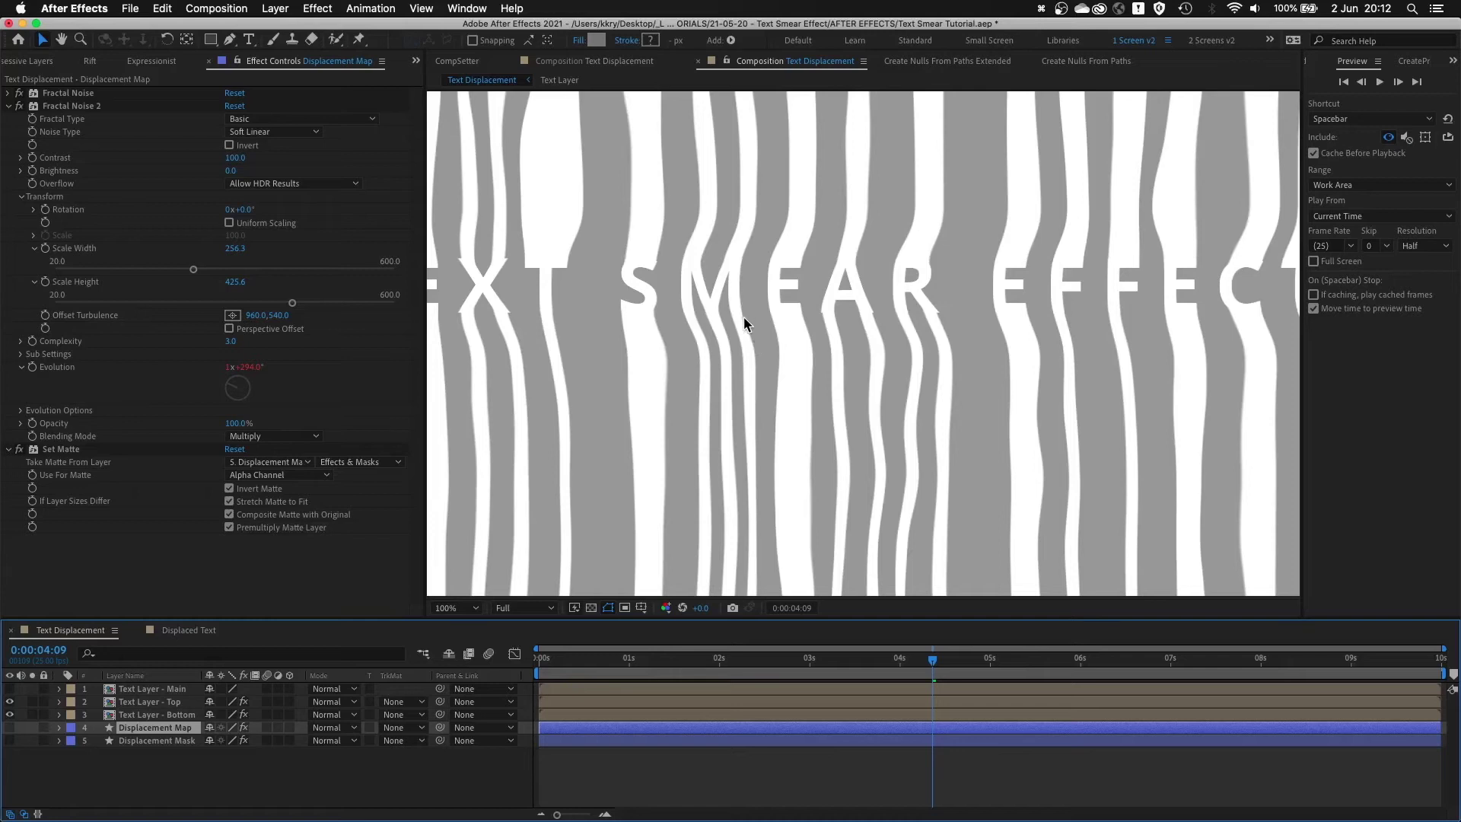
- Apply a Gradient Ramp effect to Text Layer - Bottom and inspect the shading on its smears
left_click(137, 715)
key("comma")
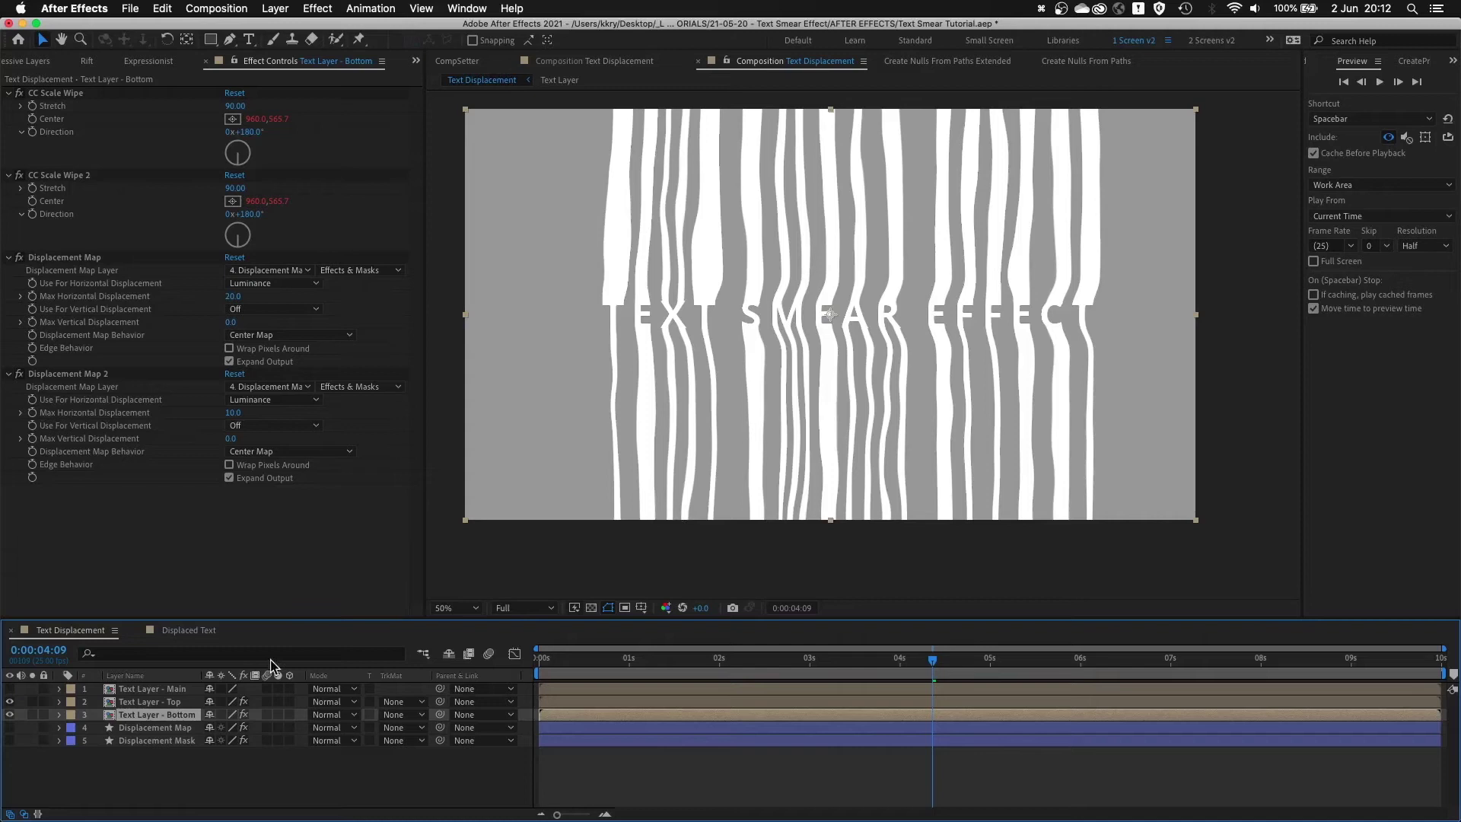
key("BackSpace")
key("BackSpace")
key("BackSpace")
type("a")
key("BackSpace")
type("ra")
key("Return")
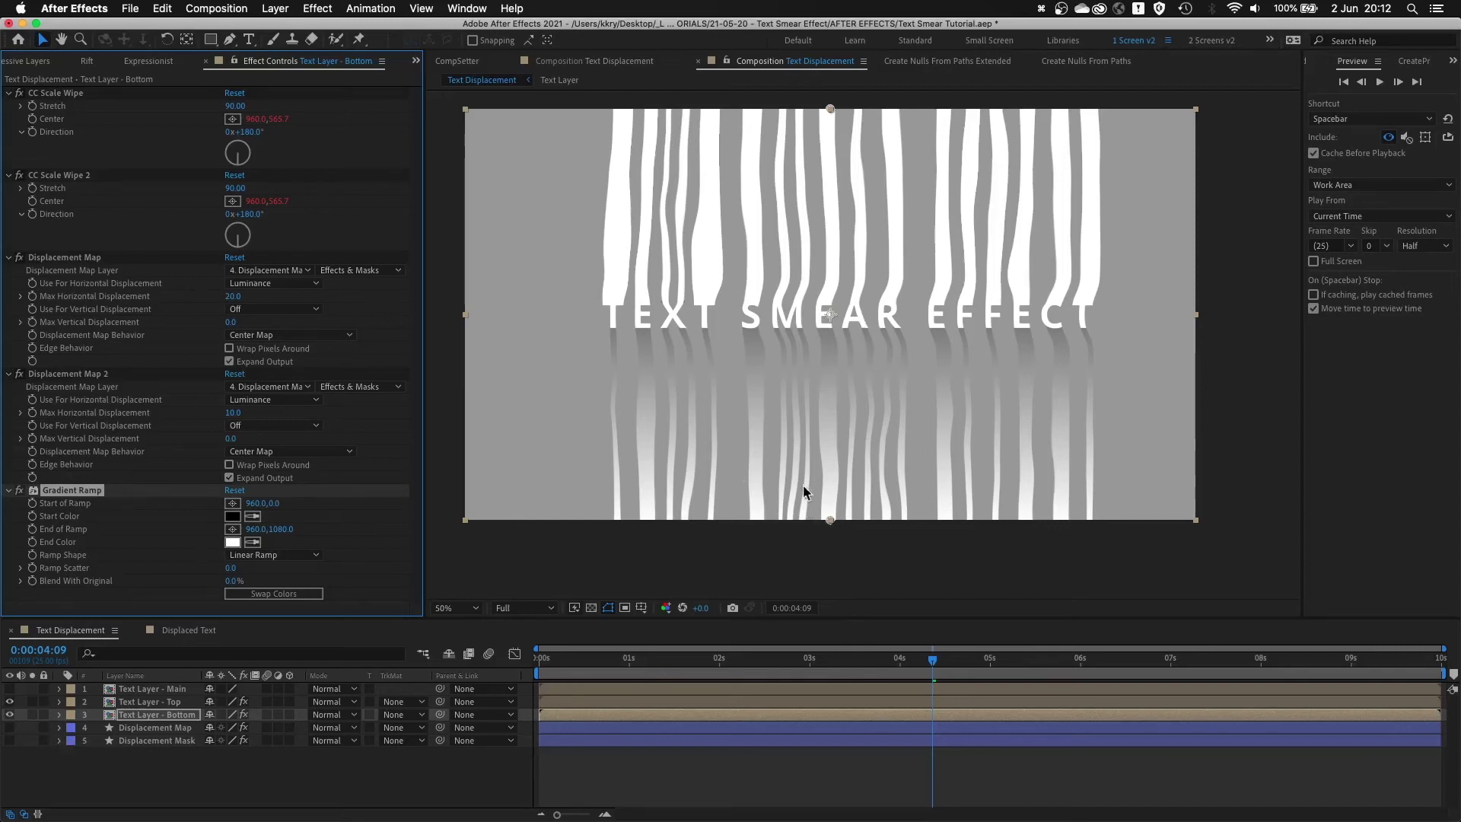
key("slash")
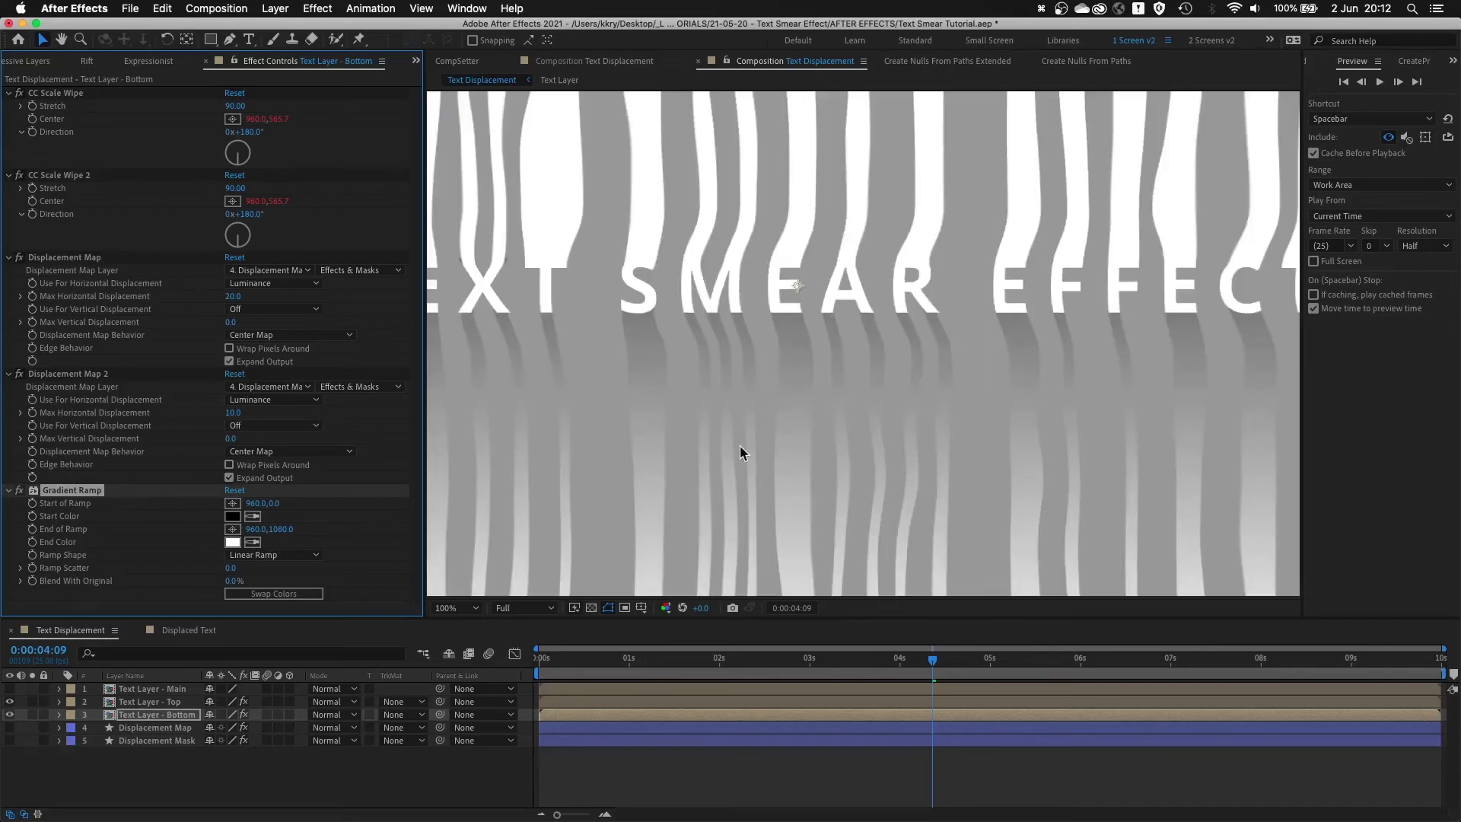
key("comma")
key("comma")
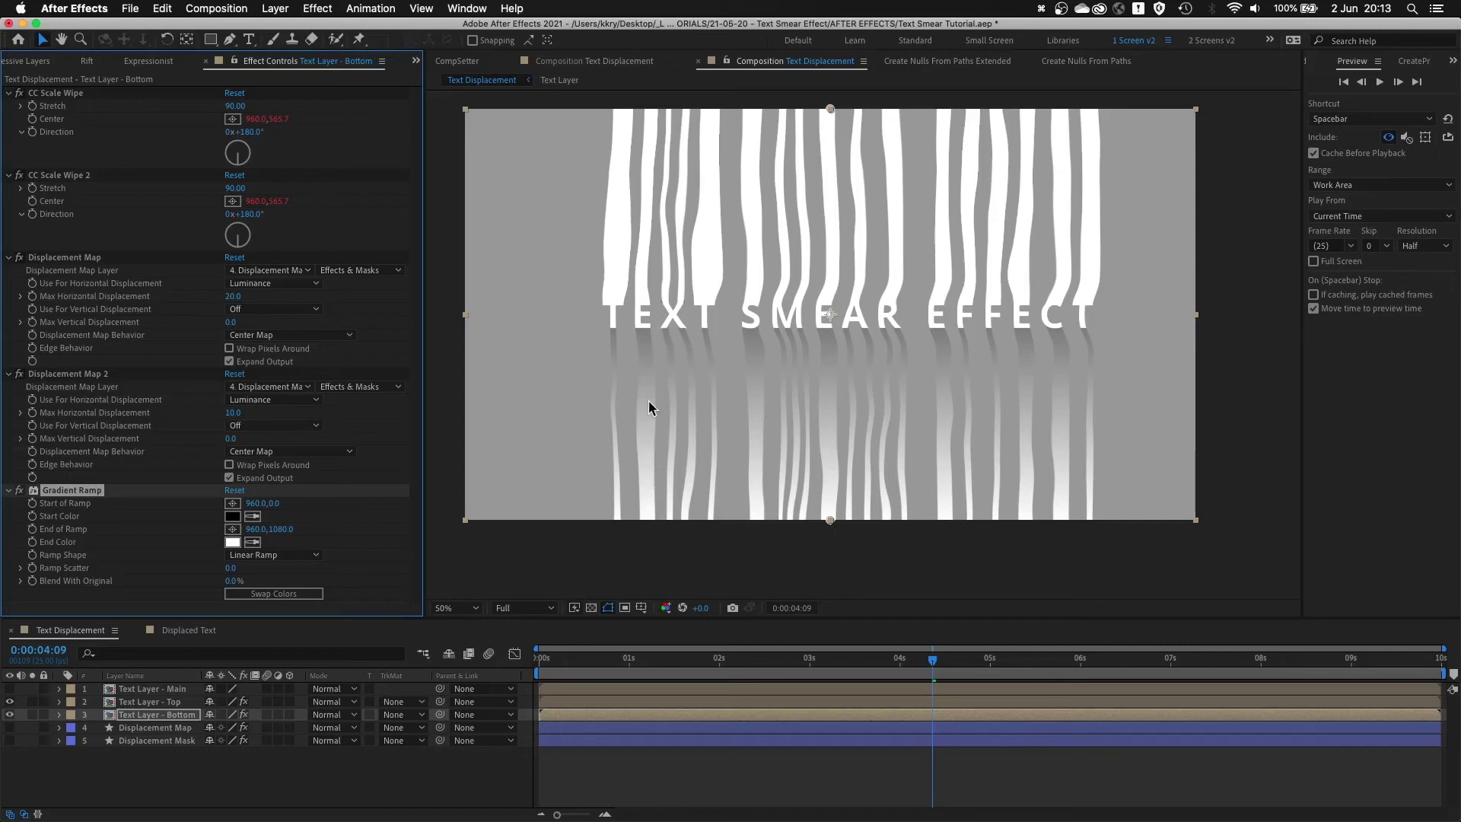
- Hide Text Layer - Top and swap the Gradient Ramp's start and end colors on Text Layer - Bottom
left_click(9, 702)
left_click(95, 493)
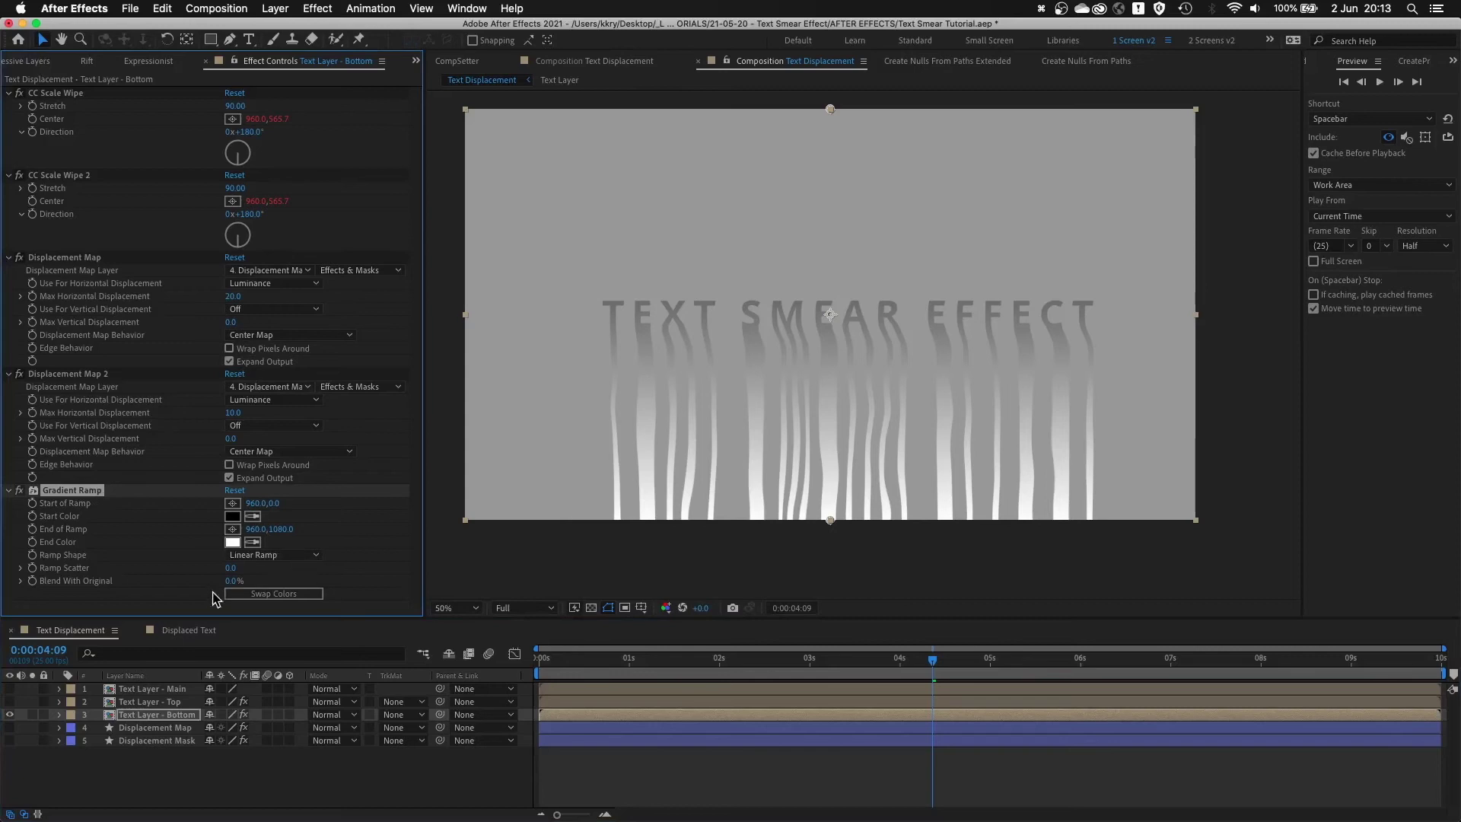
left_click(278, 597)
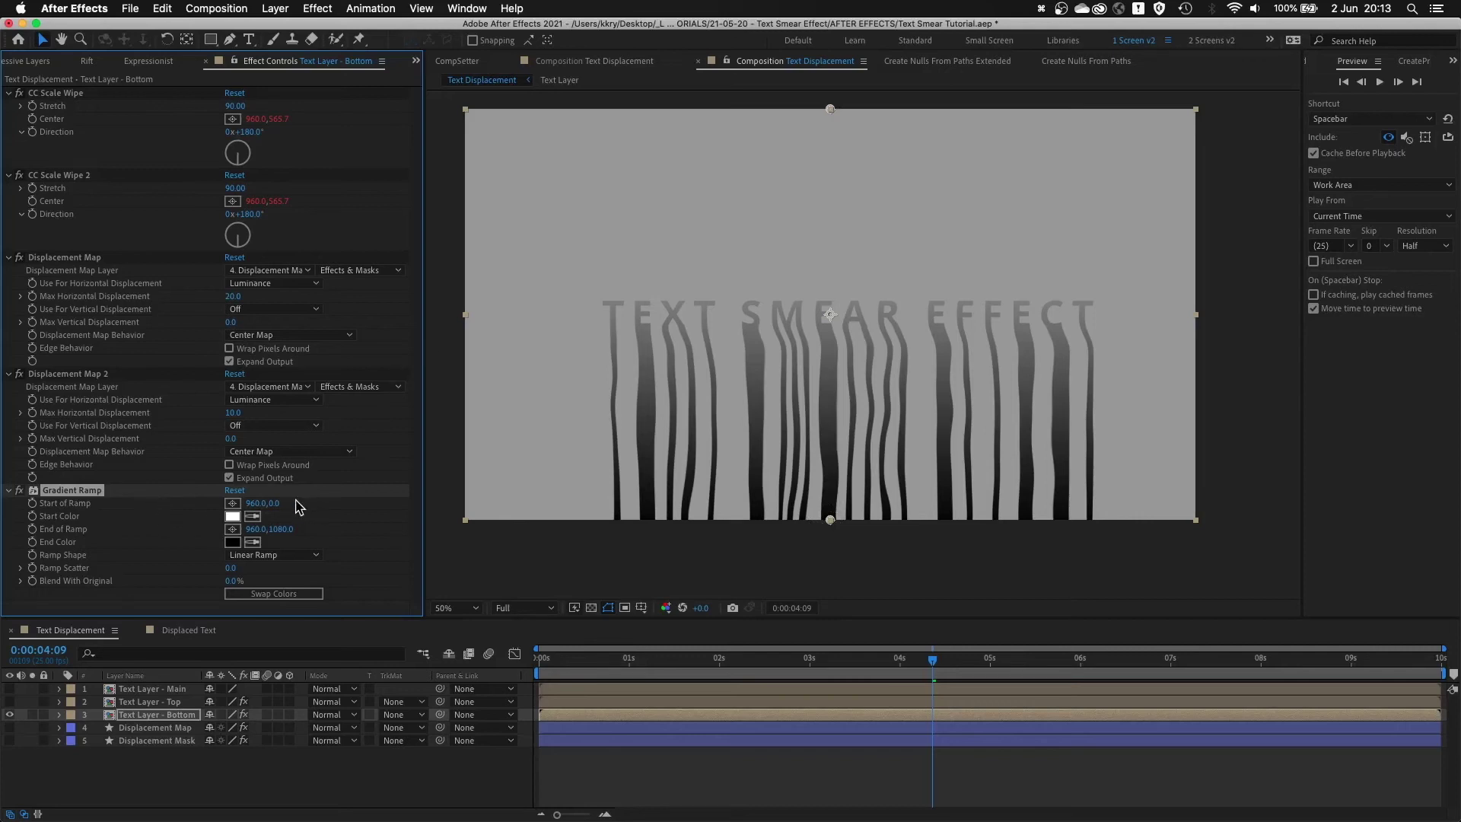
- Set the Gradient Ramp's start to 960, 478 just above the letters and its end to 960, 1050 near the frame's lower edge
left_click_drag(272, 511, 354, 511)
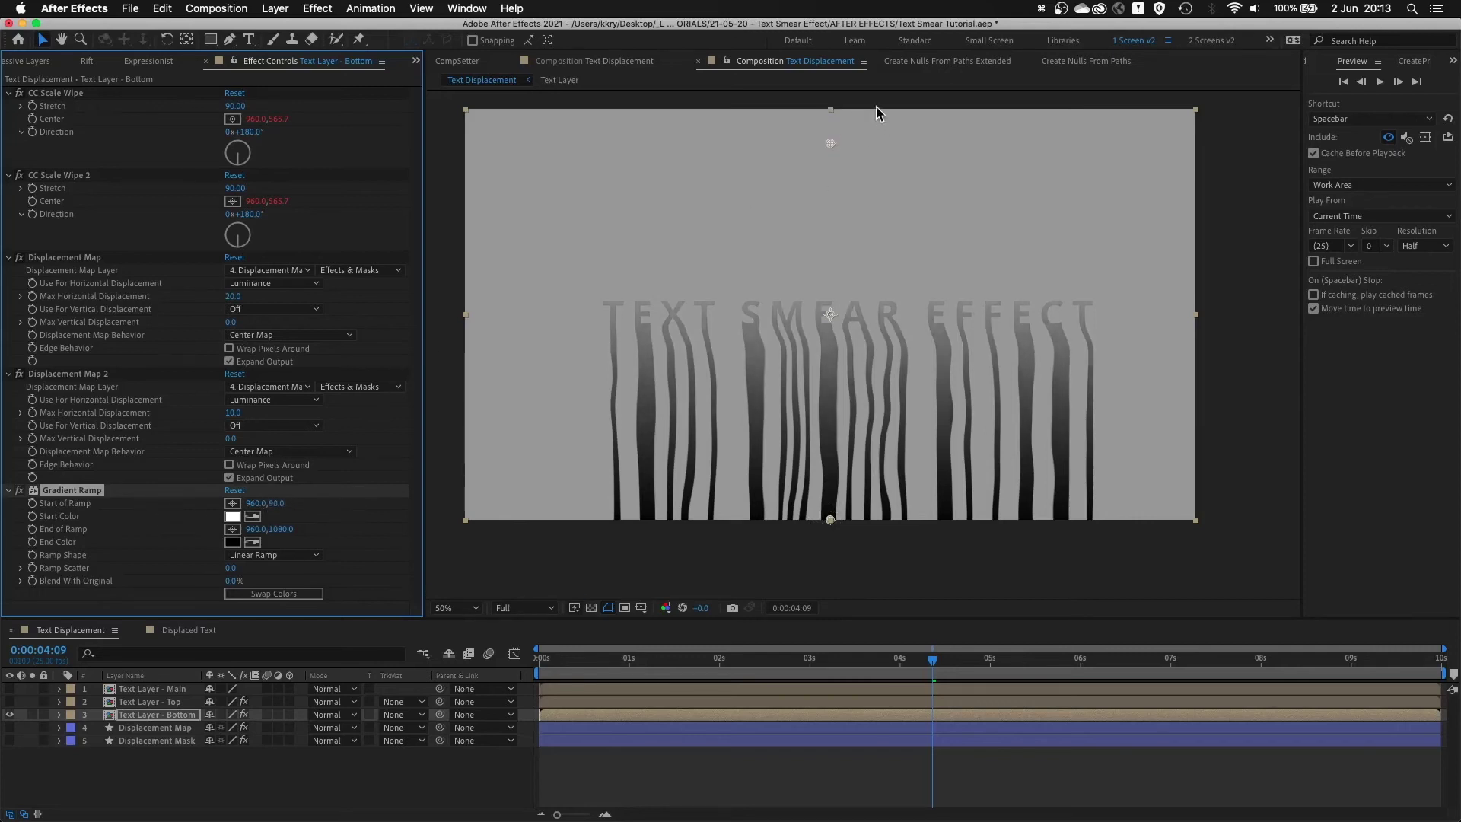
left_click_drag(830, 145, 830, 295)
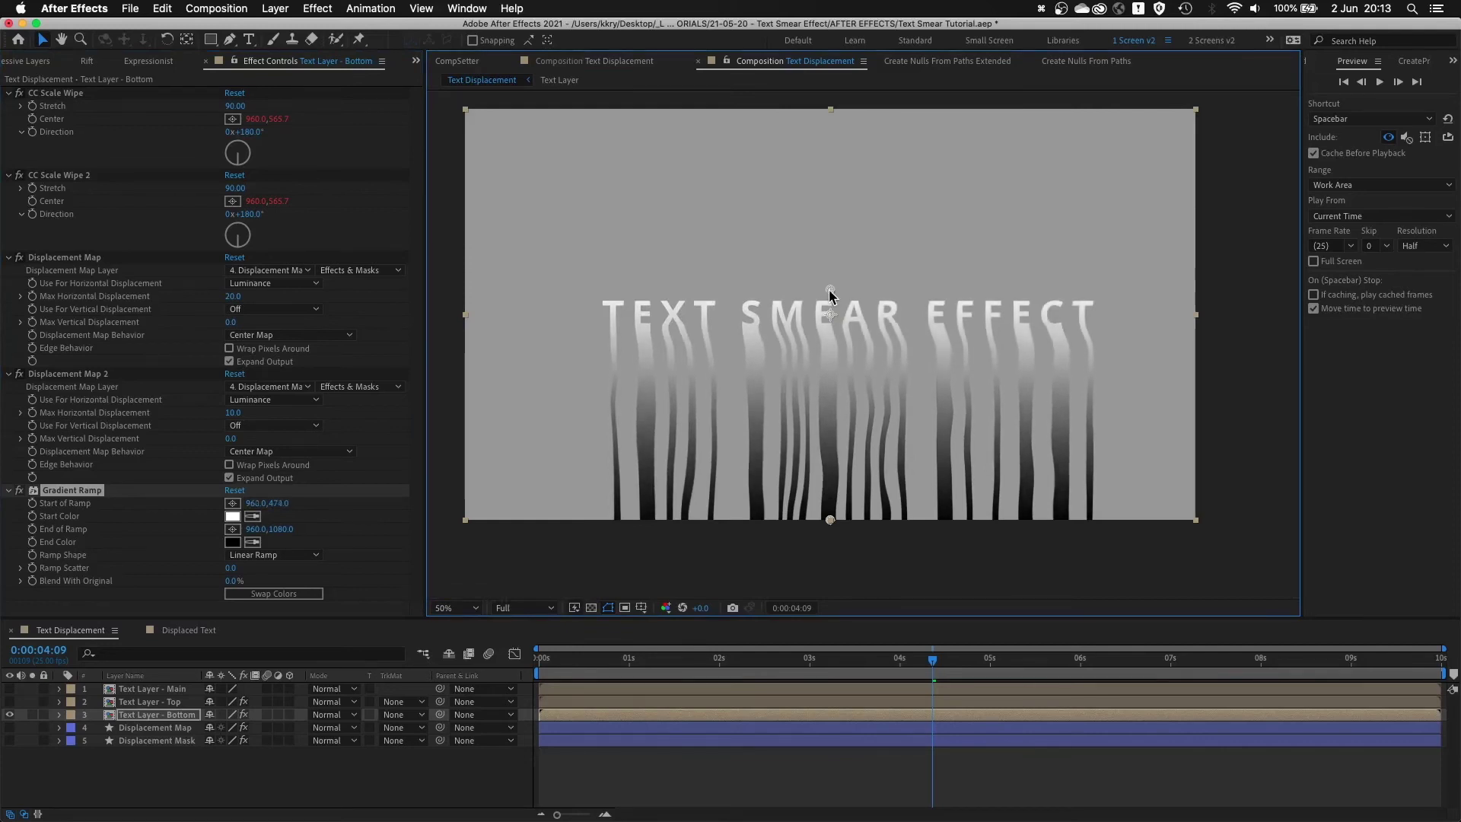
left_click(280, 532)
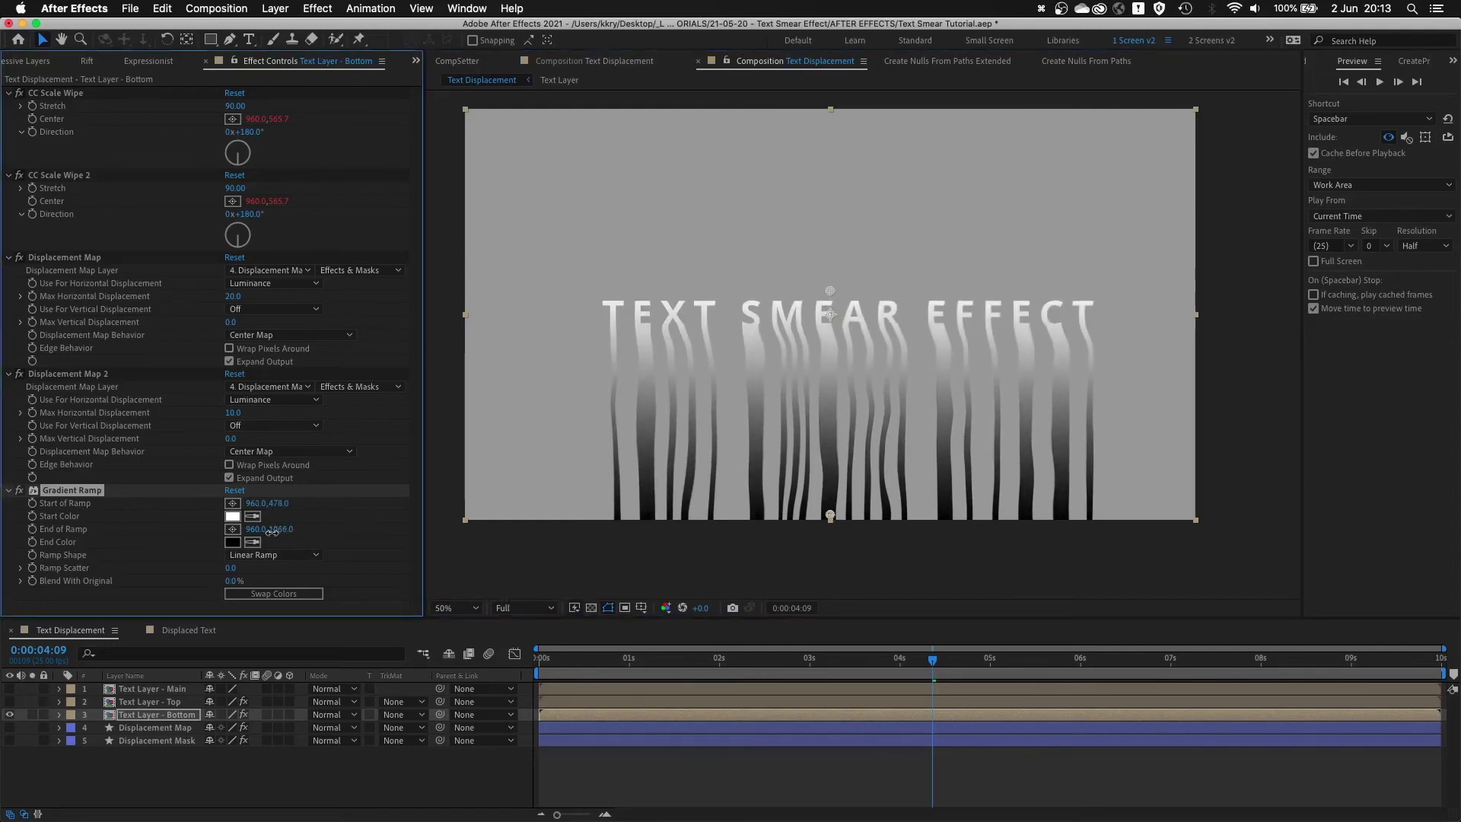
left_click_drag(830, 512, 829, 510)
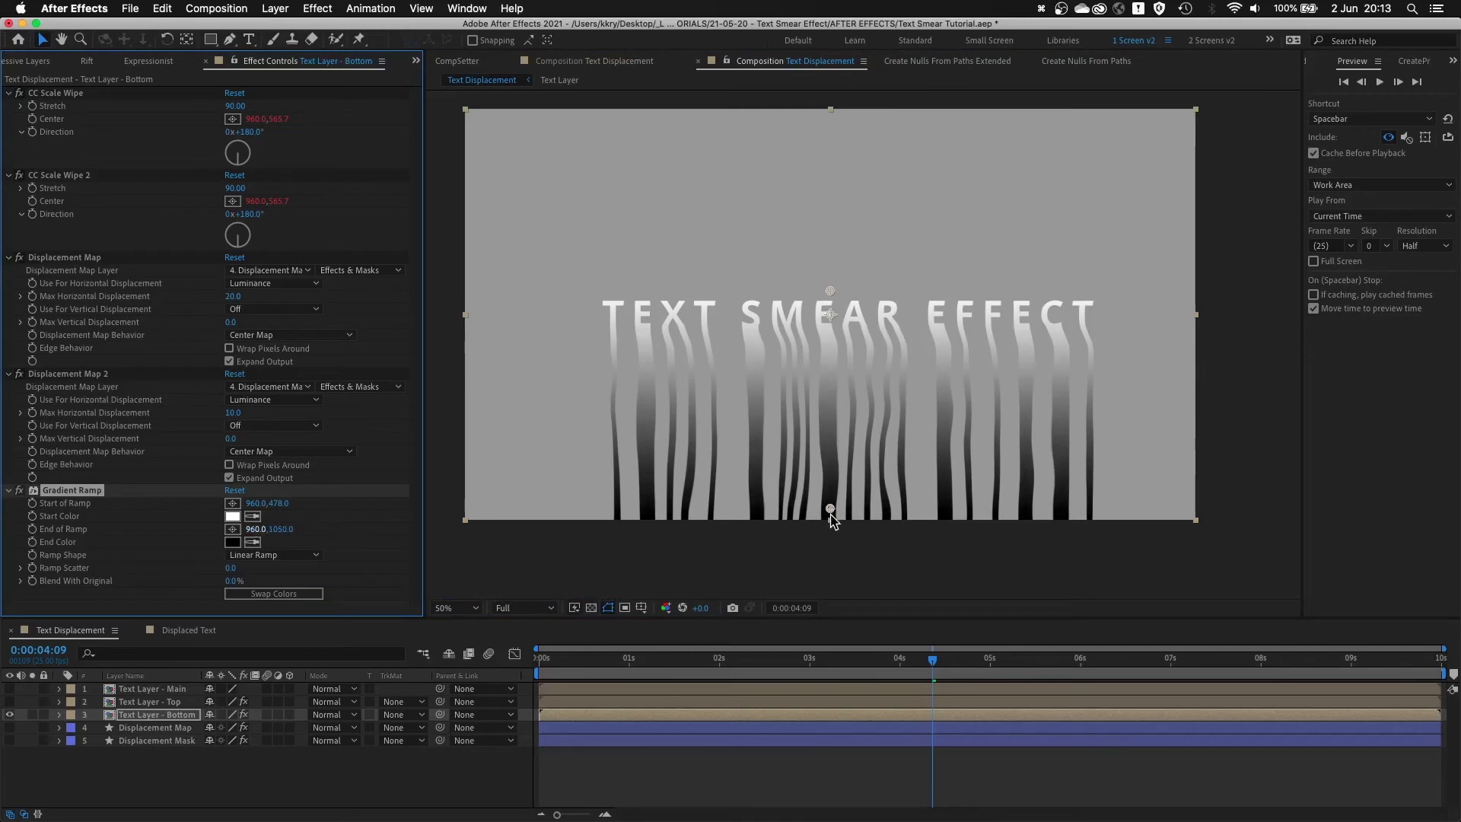
scroll(839, 527, "up", 2)
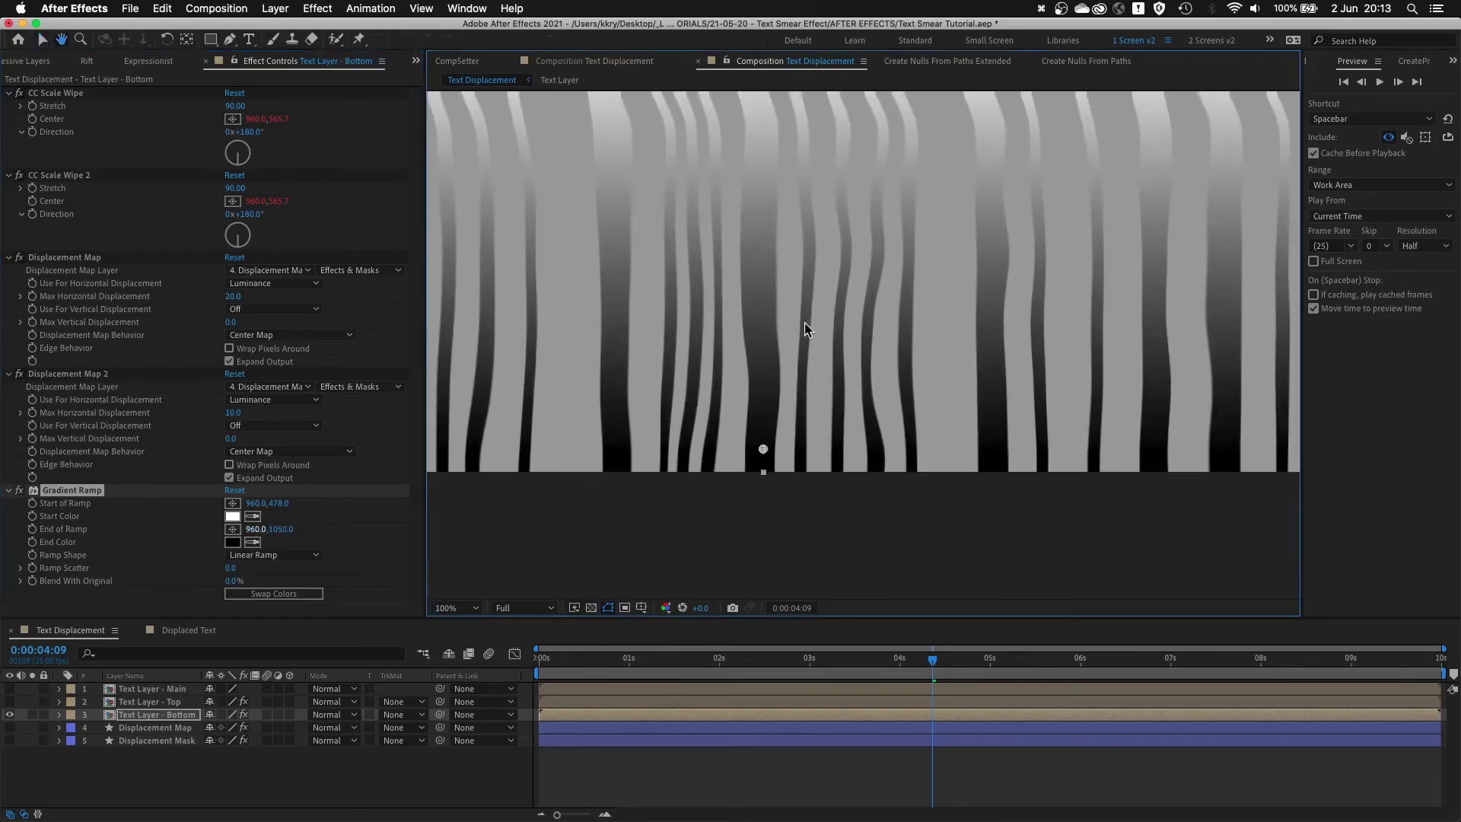
scroll(776, 457, "down", 2)
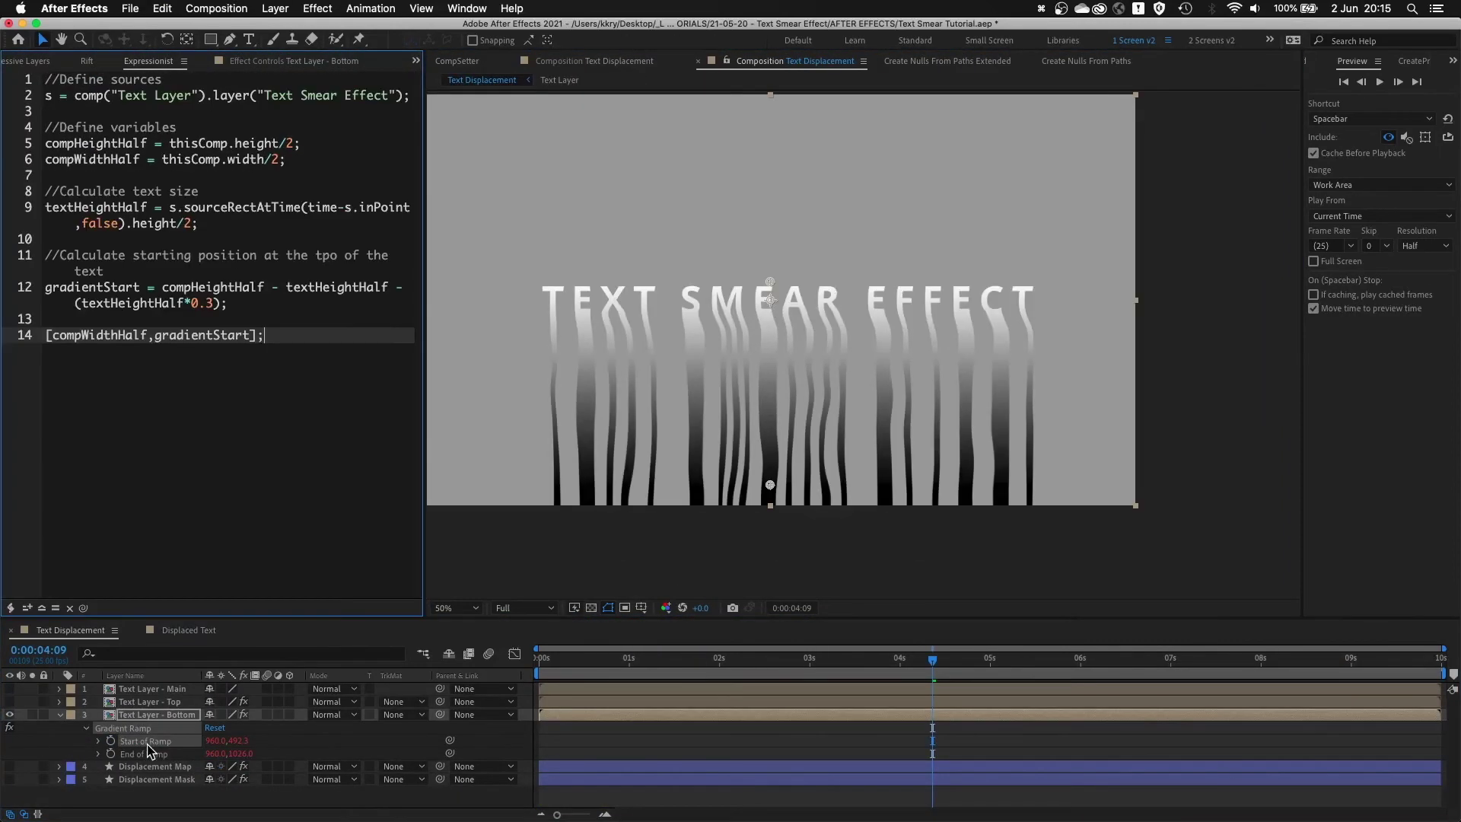
- Examine the Start of Ramp expression's source, composition half-size and text height lines against the letters
left_click(152, 750)
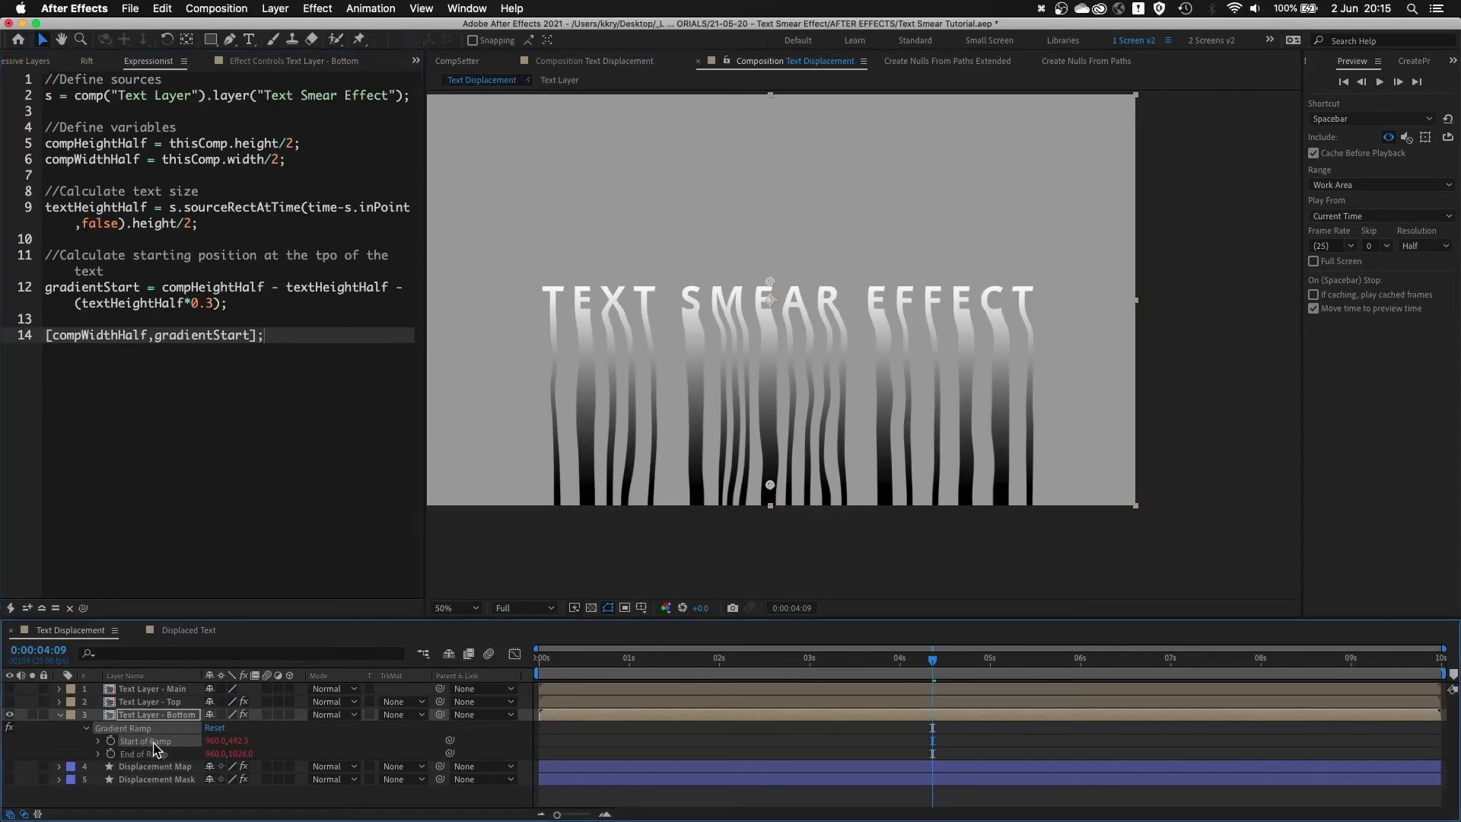
left_click(151, 754)
left_click(151, 742)
left_click_drag(78, 112, 45, 80)
left_click(158, 728)
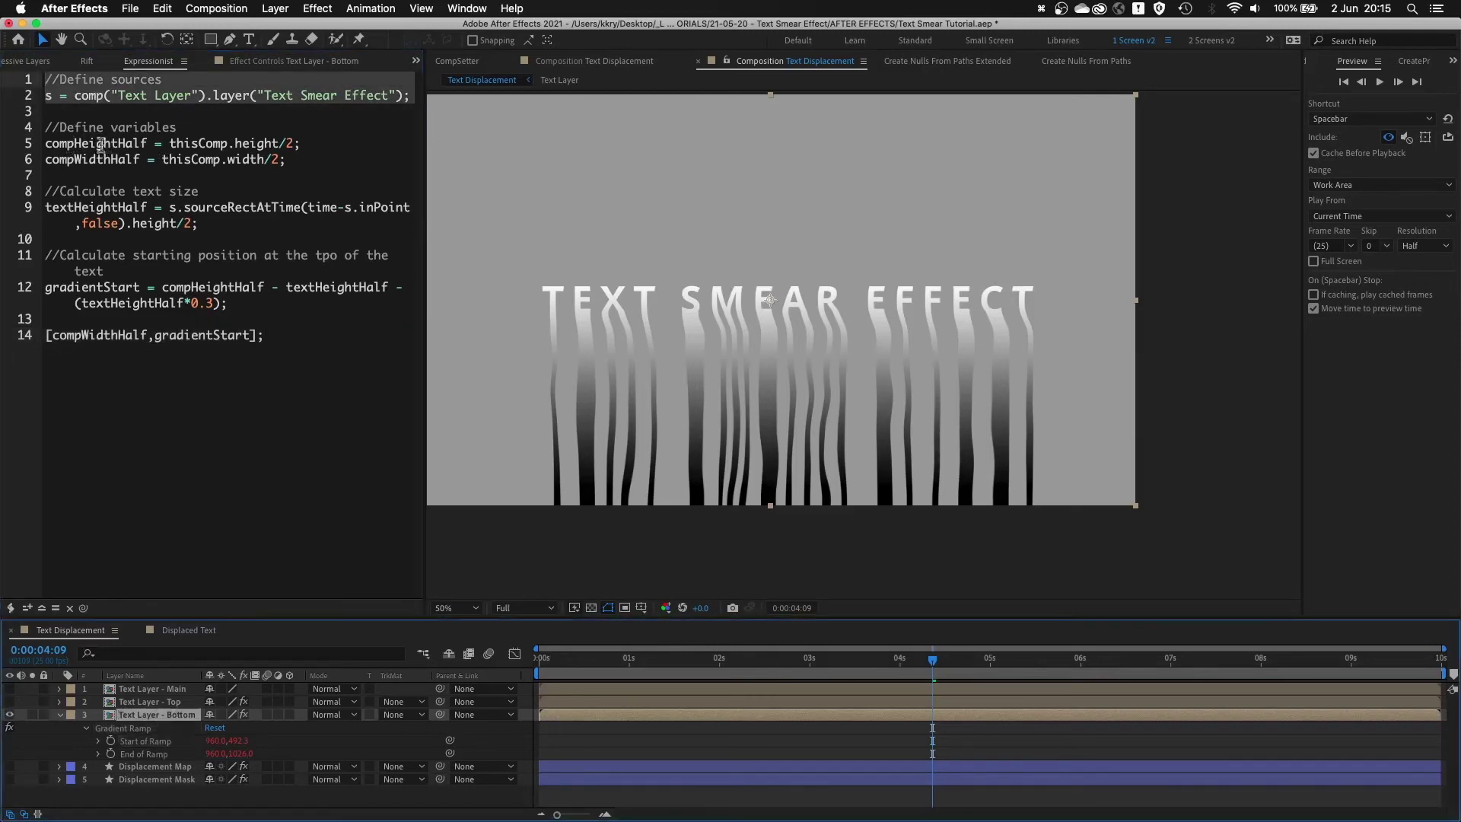
left_click_drag(287, 159, 30, 135)
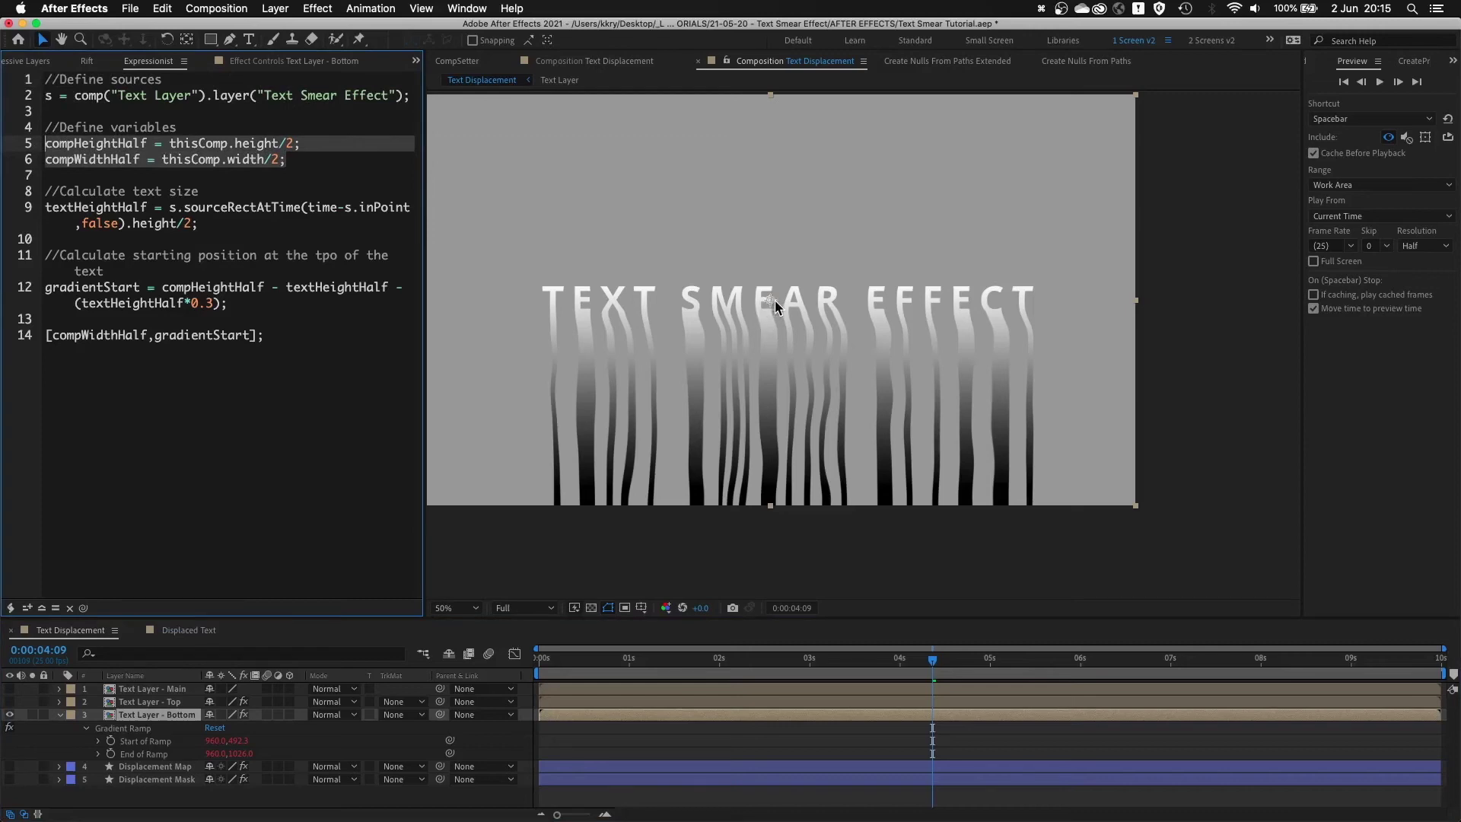
left_click_drag(227, 223, 29, 212)
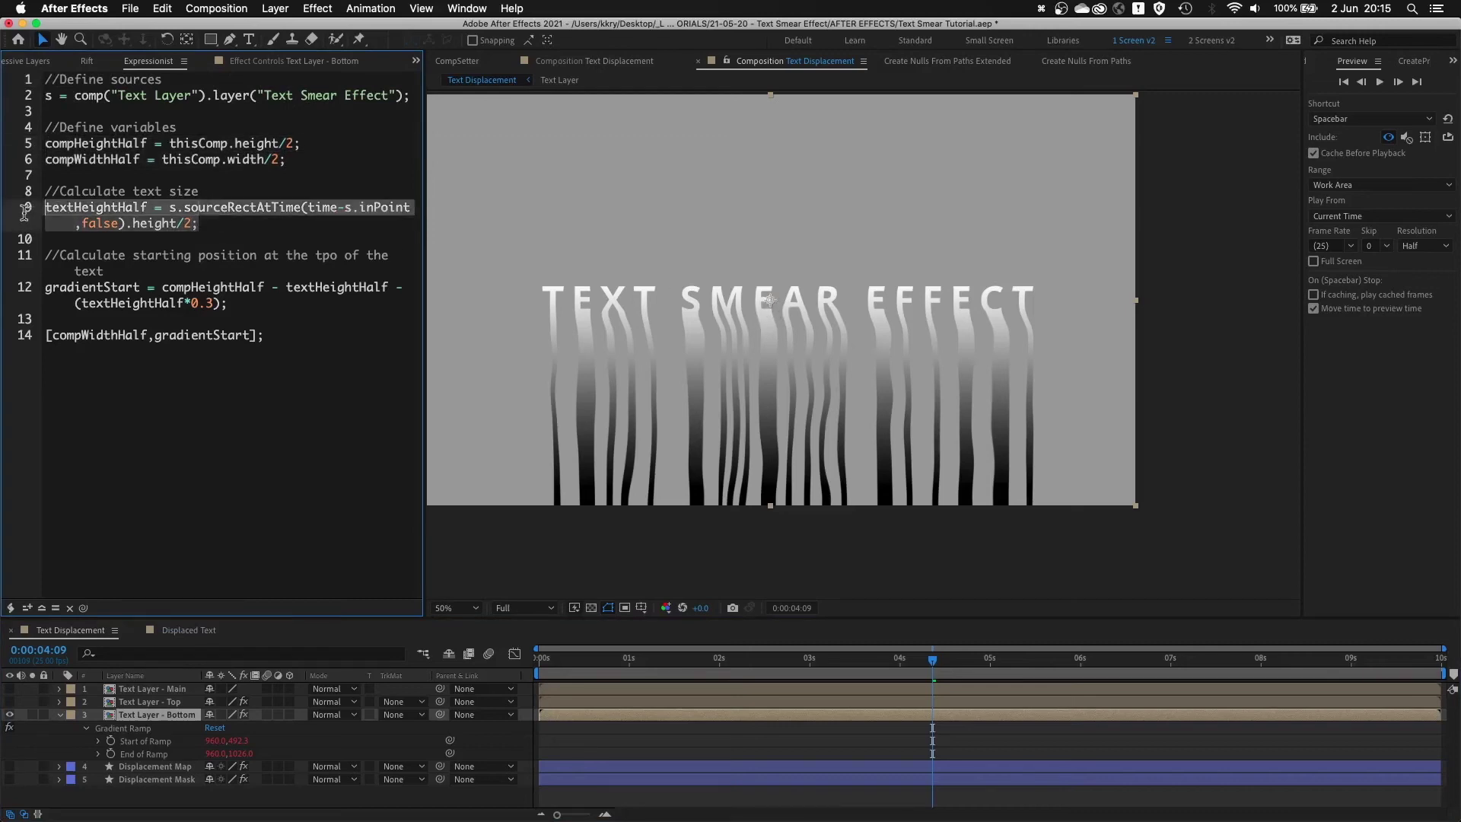
double_click(145, 212)
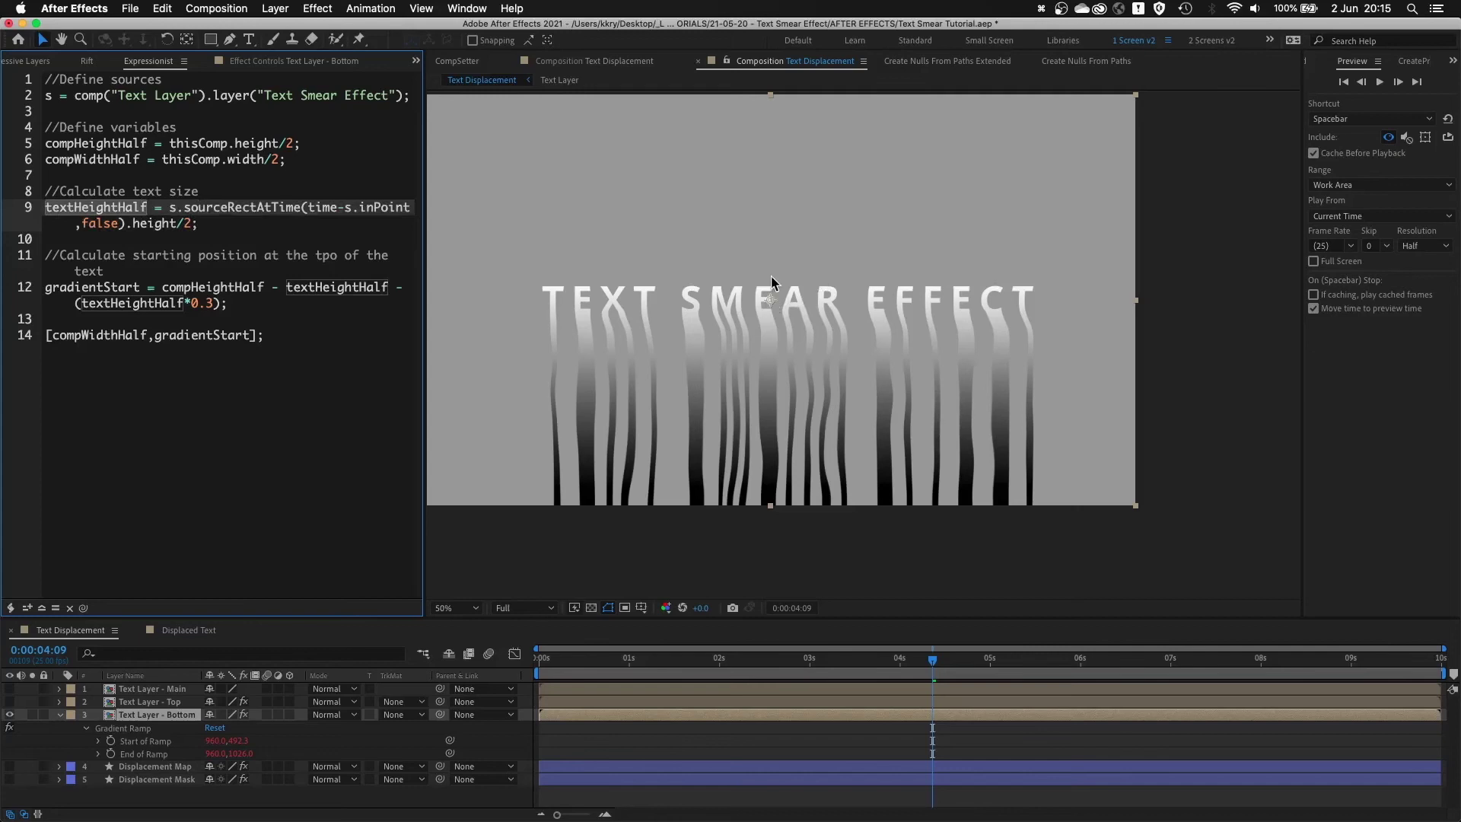
key("period")
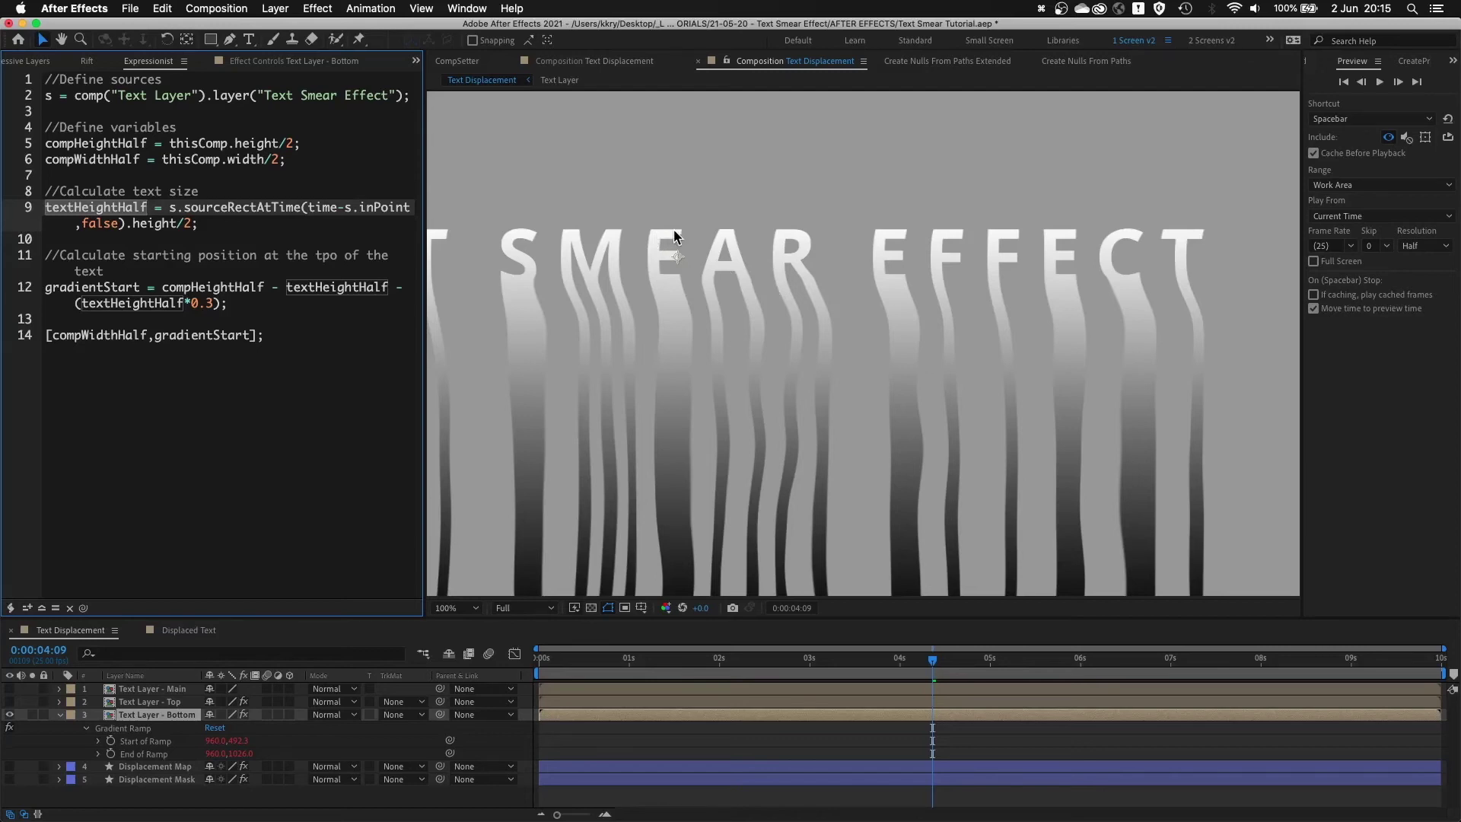
- Examine how the gradientStart line combines compHeightHalf, textHeightHalf and the 0.3 offset in the Start of Ramp expression
left_click(245, 304)
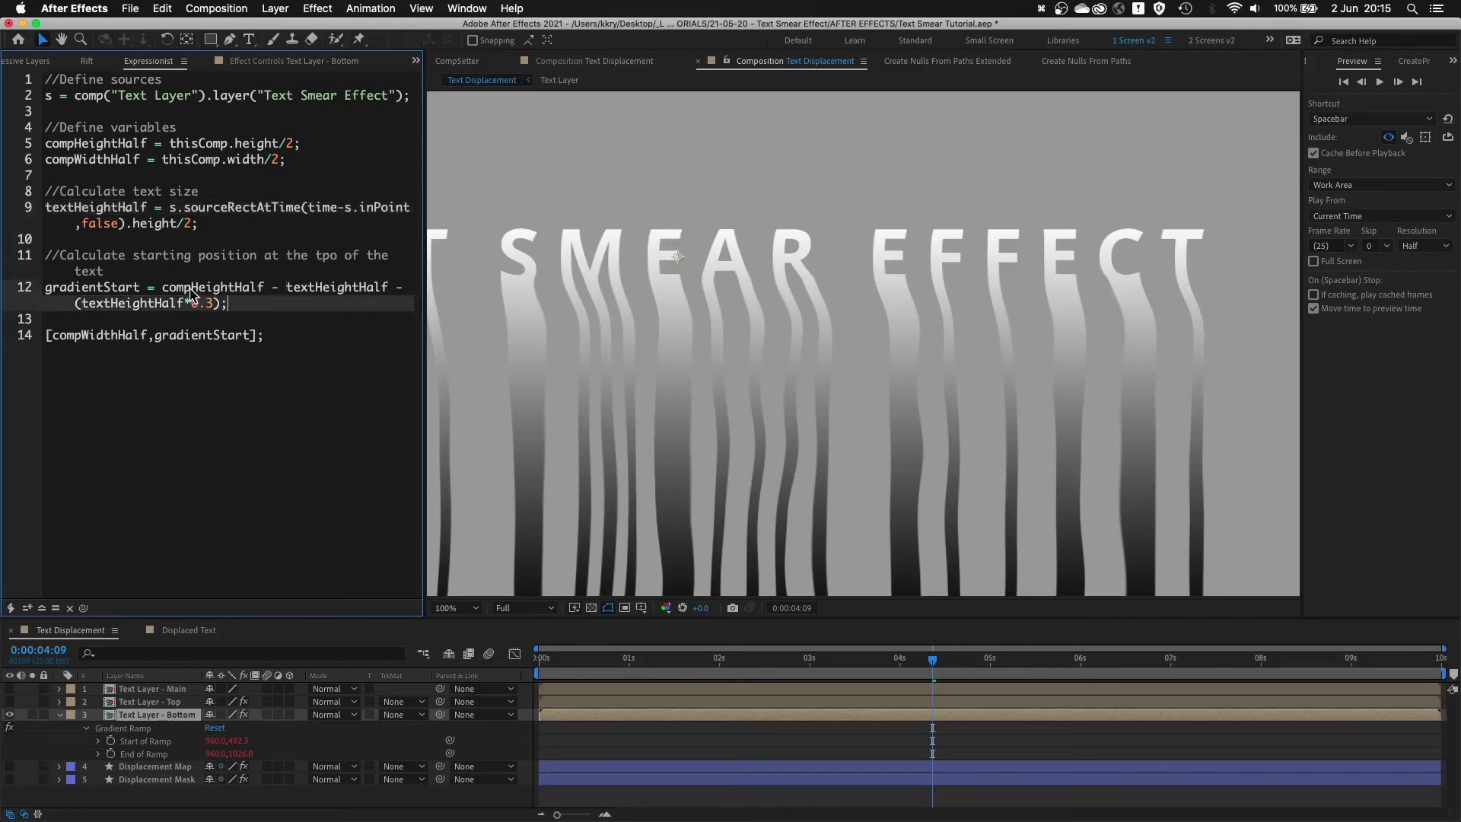
double_click(92, 289)
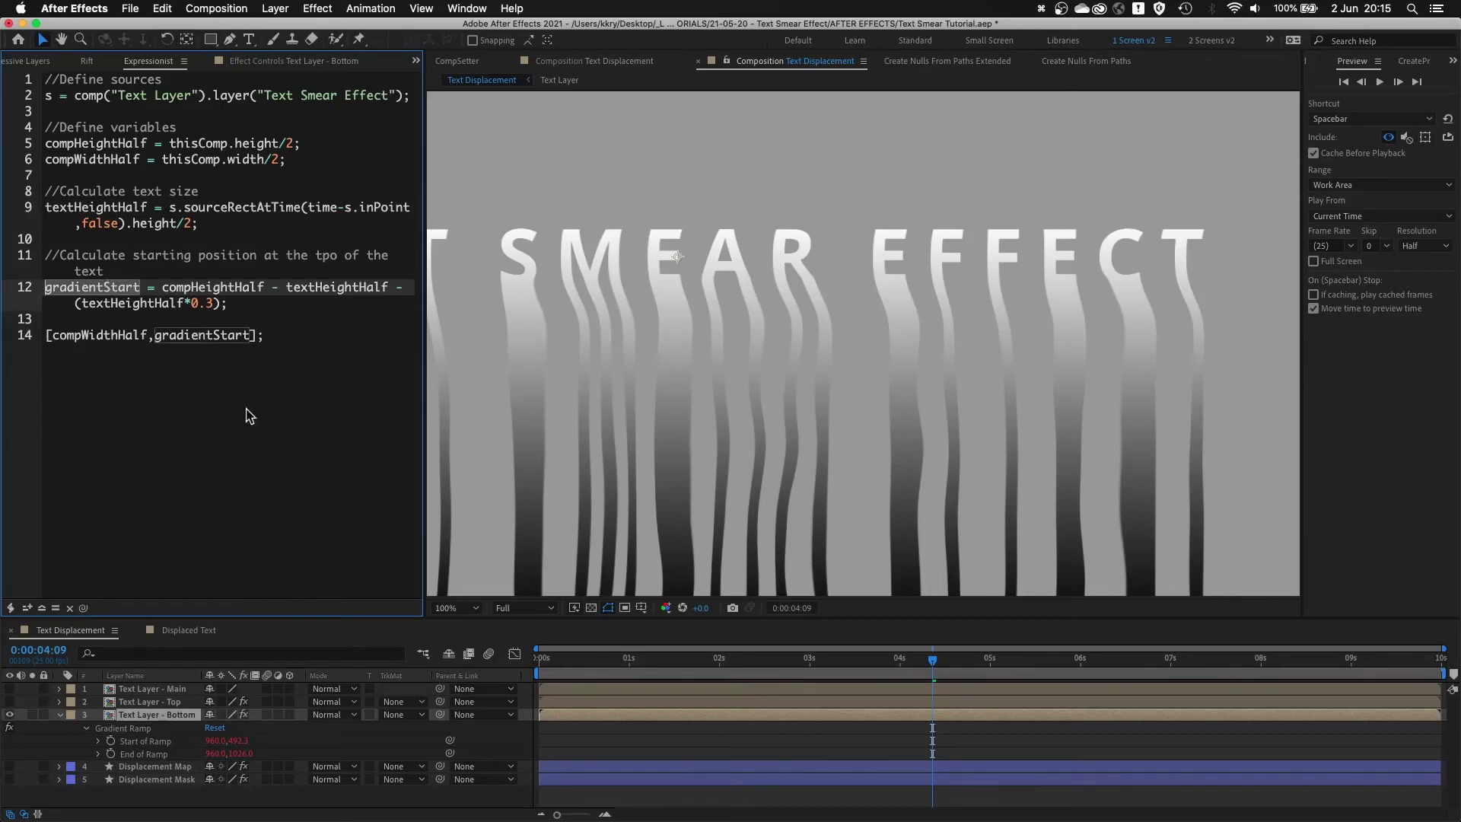
left_click(223, 337)
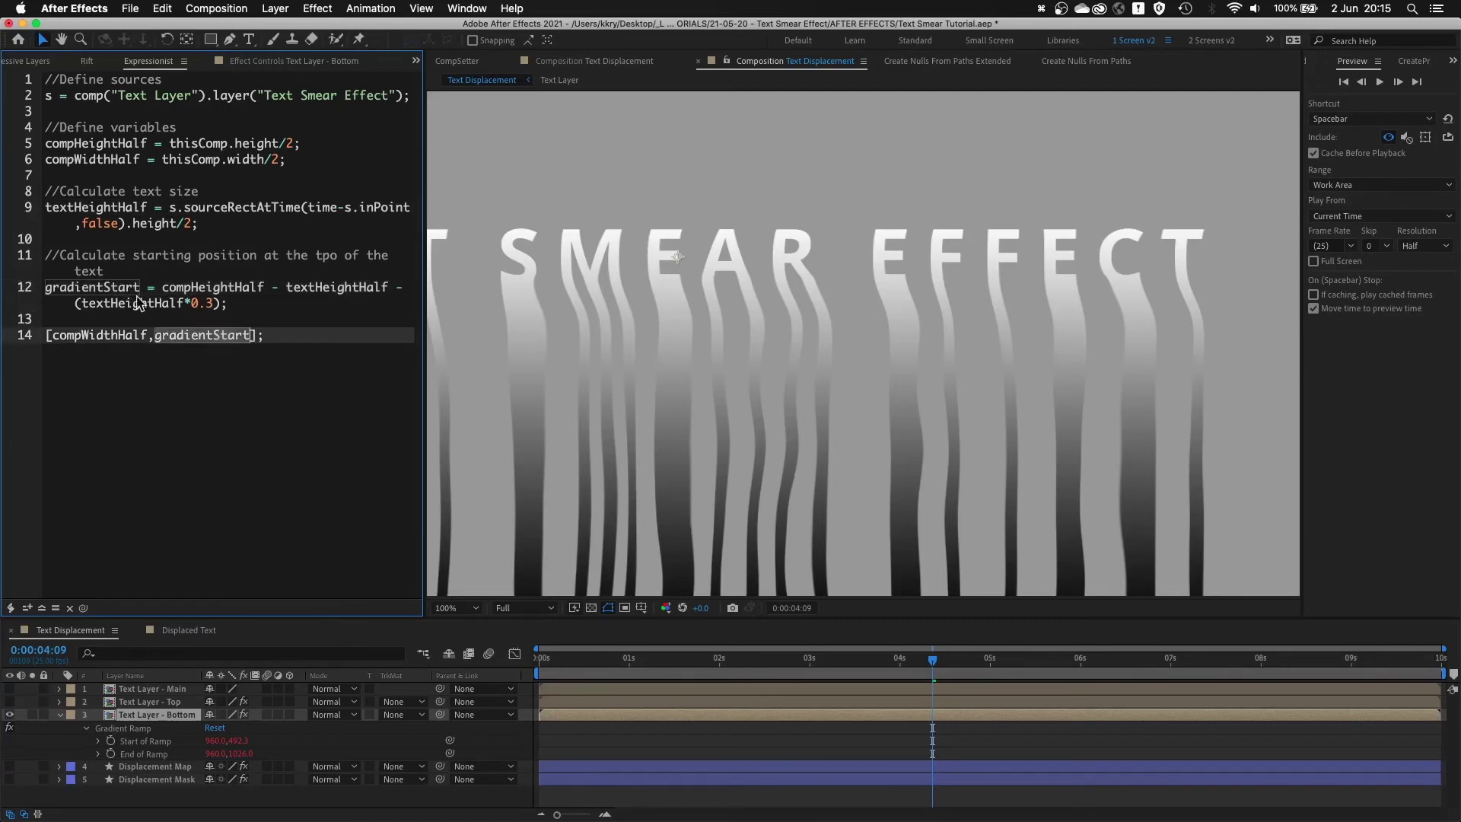
double_click(207, 291)
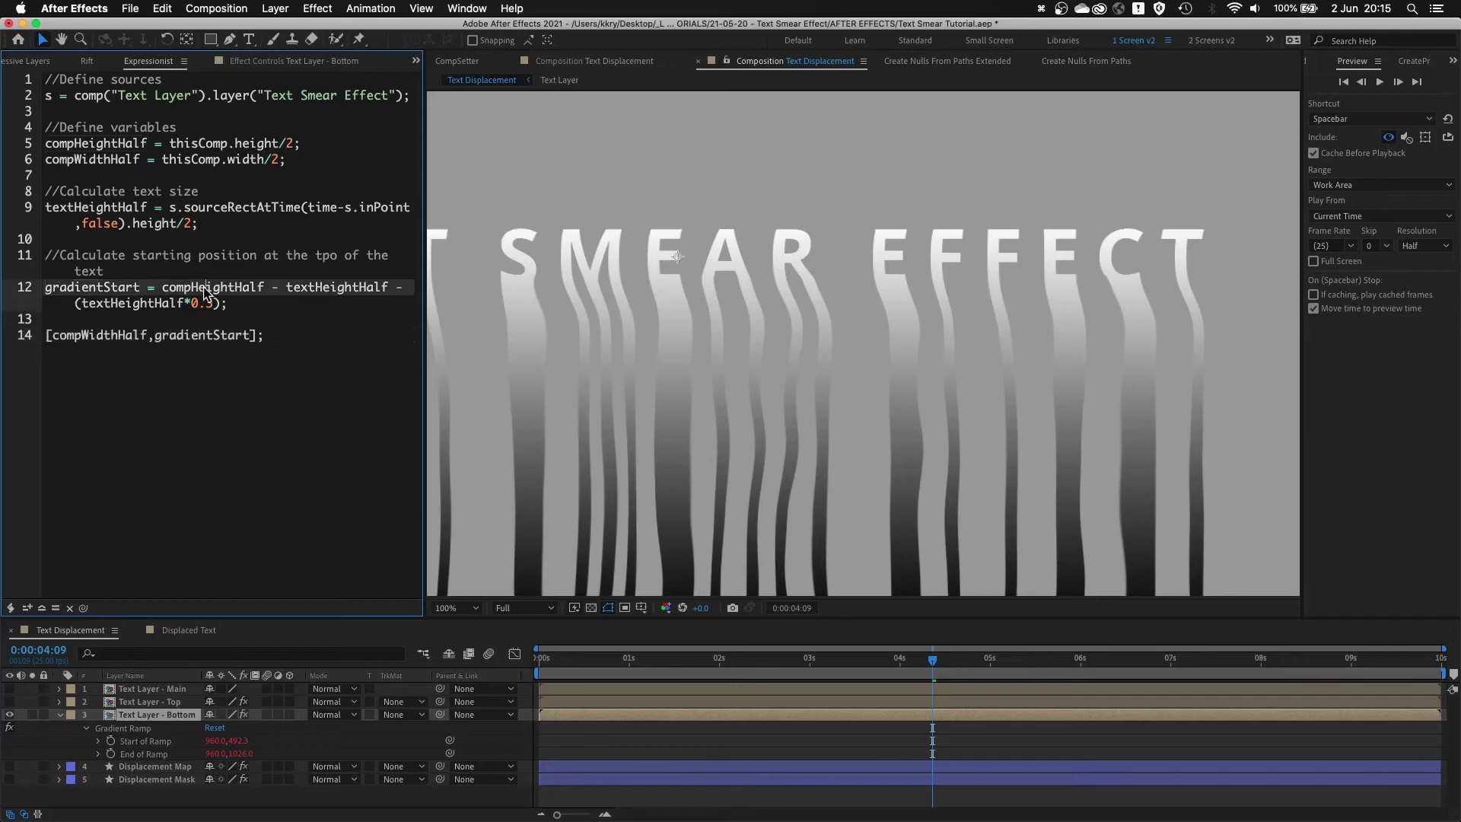
left_click_drag(301, 144, 47, 149)
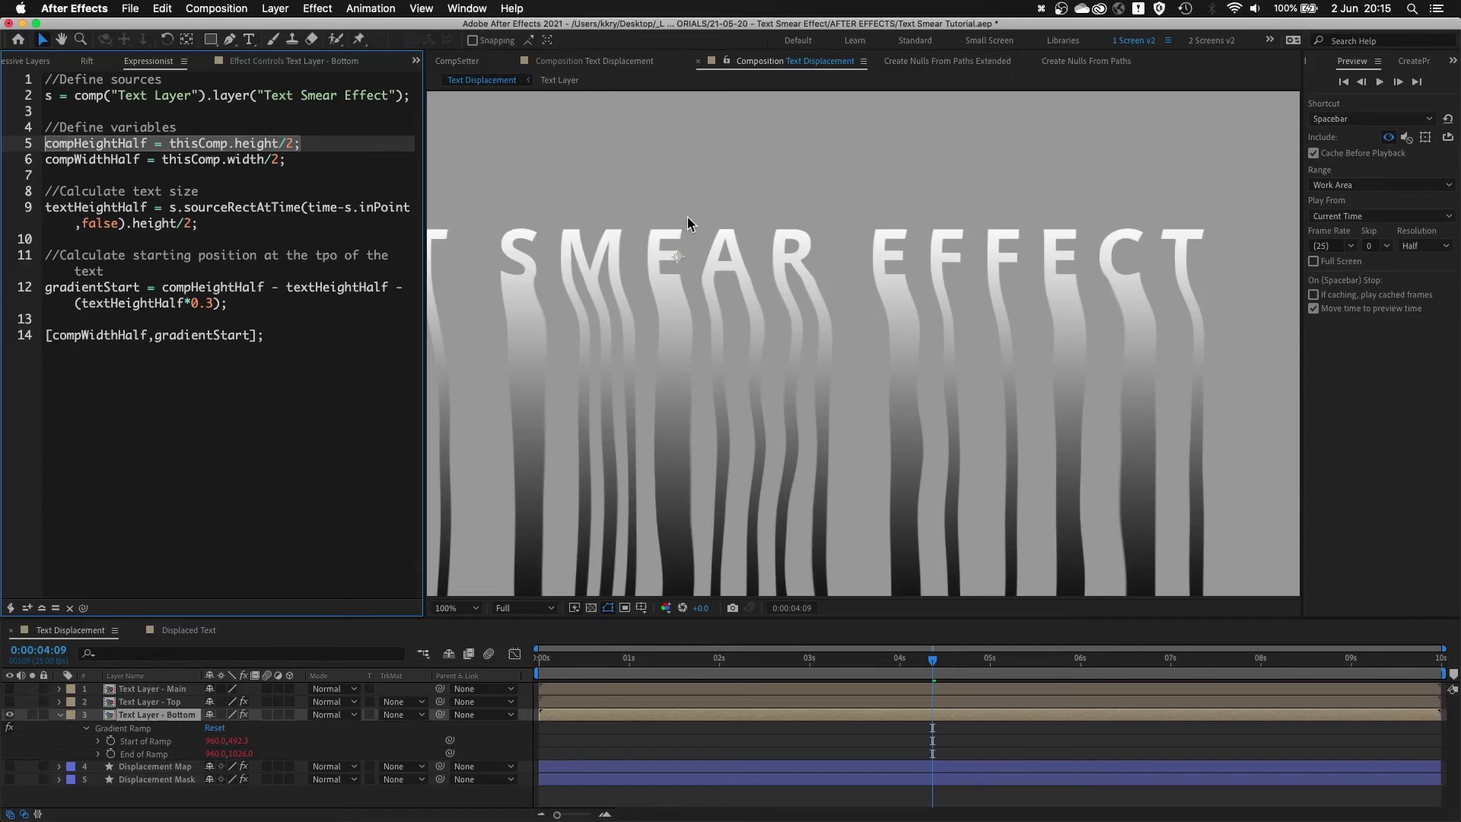
left_click_drag(228, 303, 76, 310)
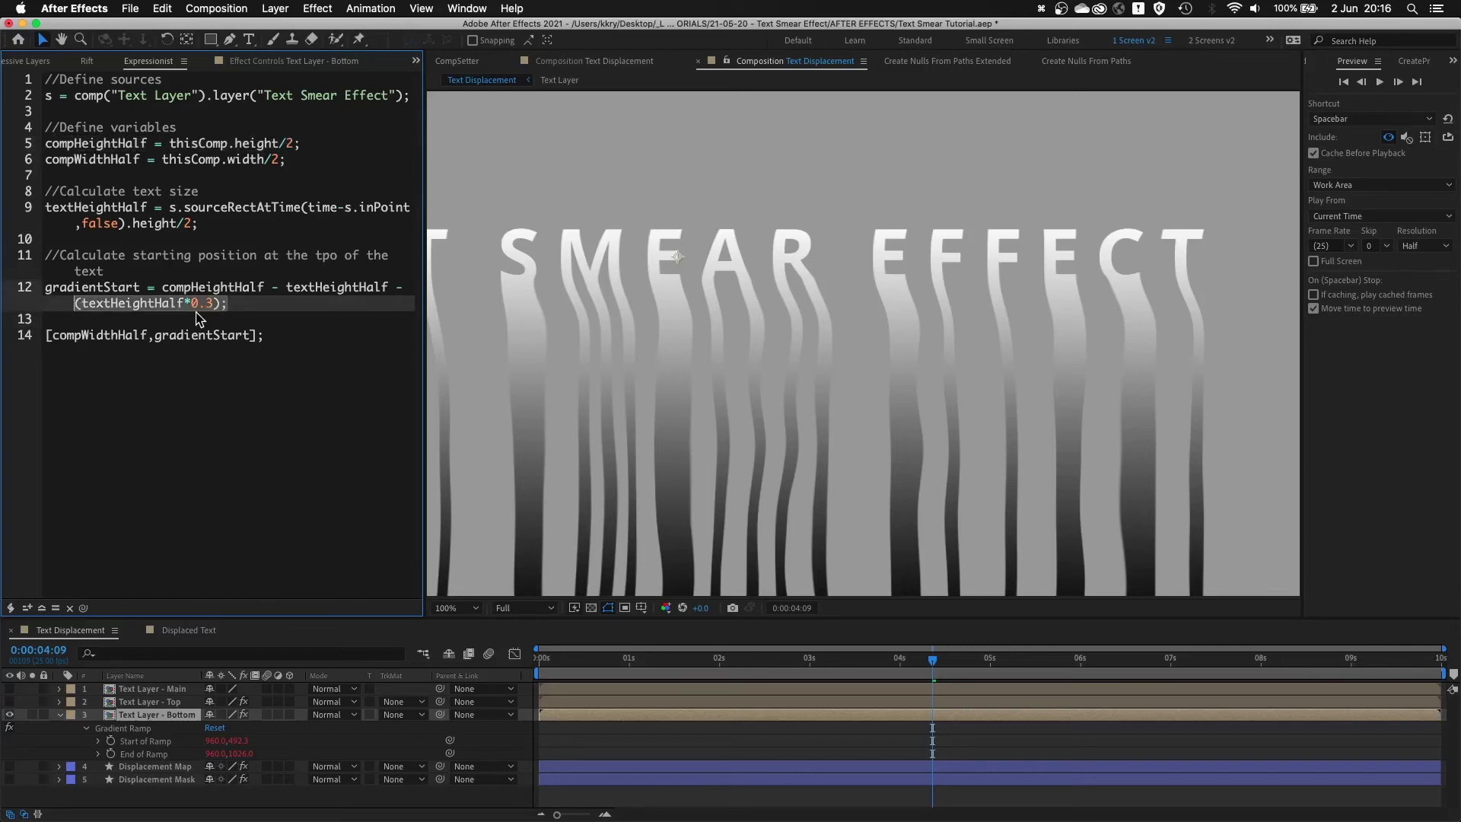
double_click(132, 308)
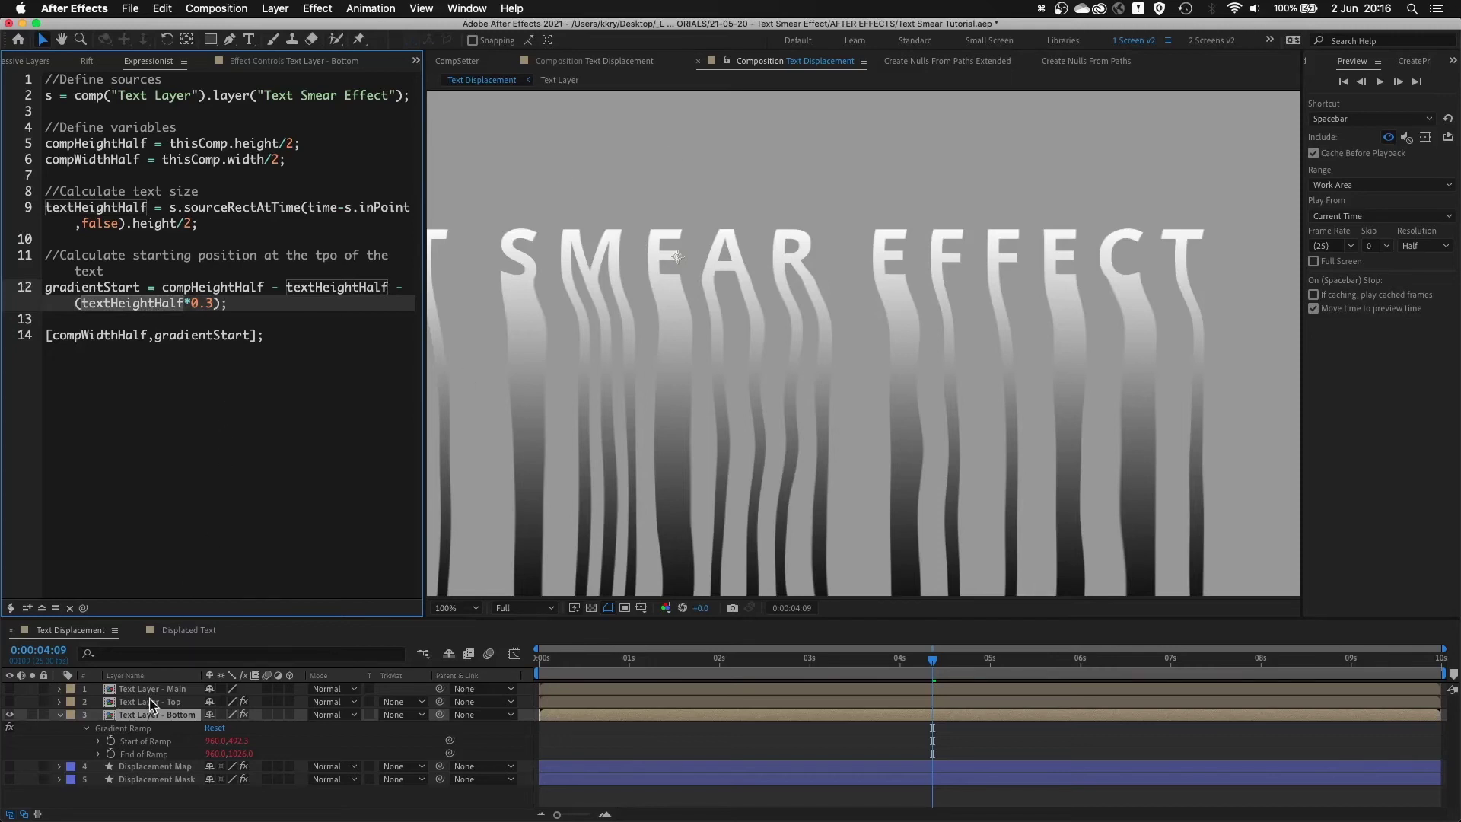
- Load the End of Ramp expression into the expression editor and examine its variables and 0.05 height offset against the ramp's end point
left_click(158, 741)
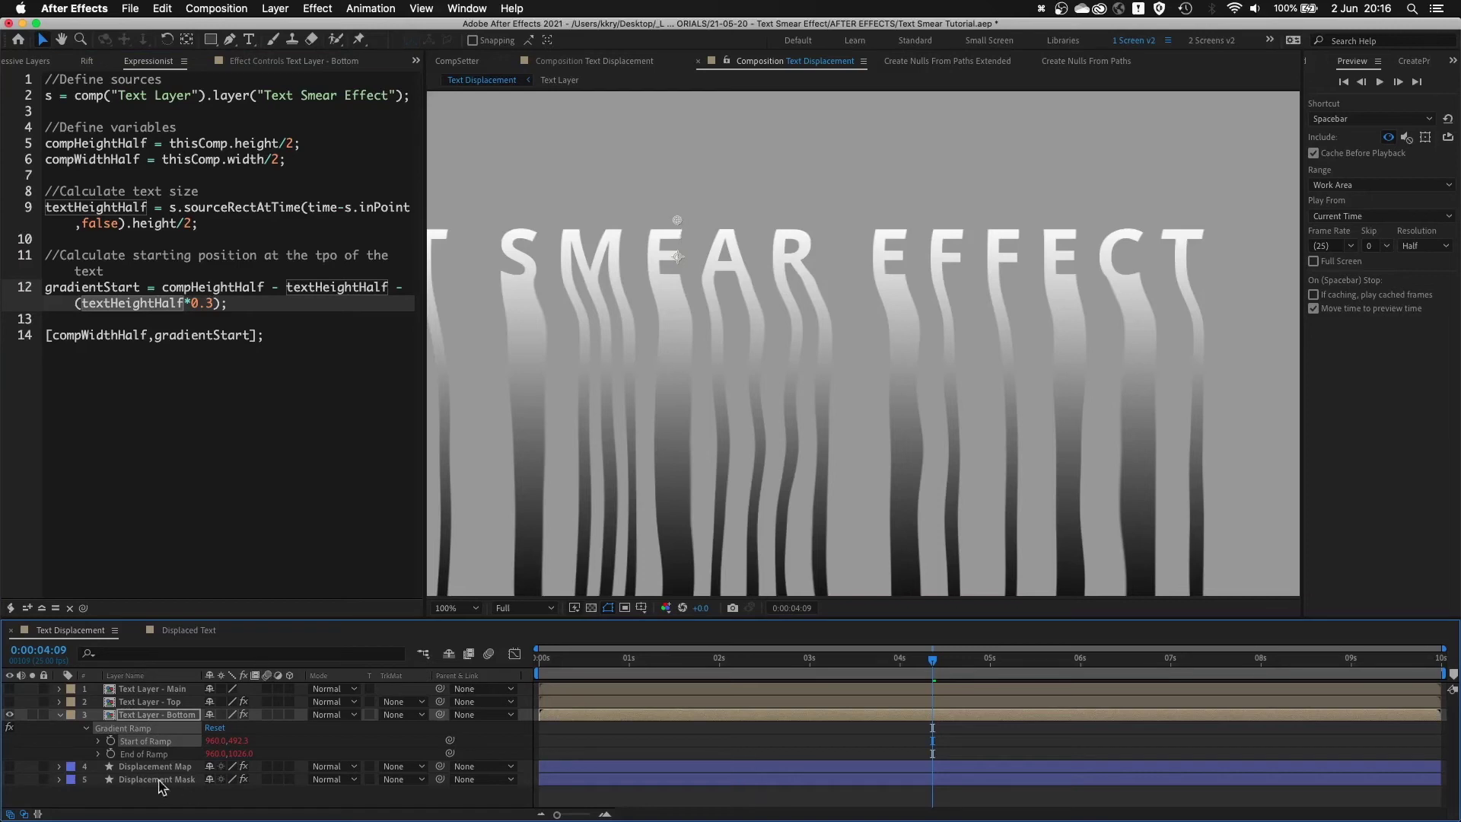
left_click(151, 756)
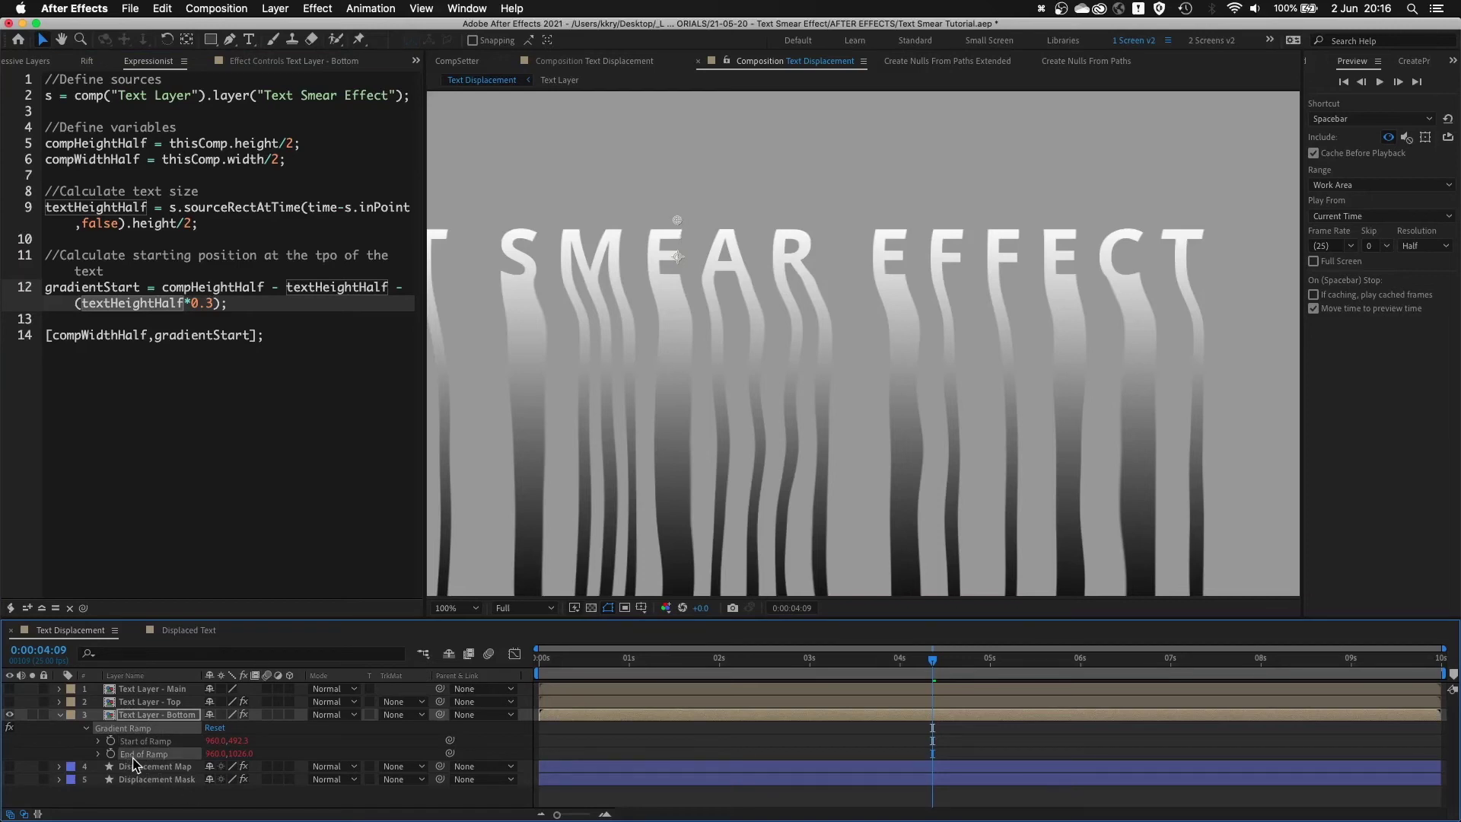
left_click(42, 609)
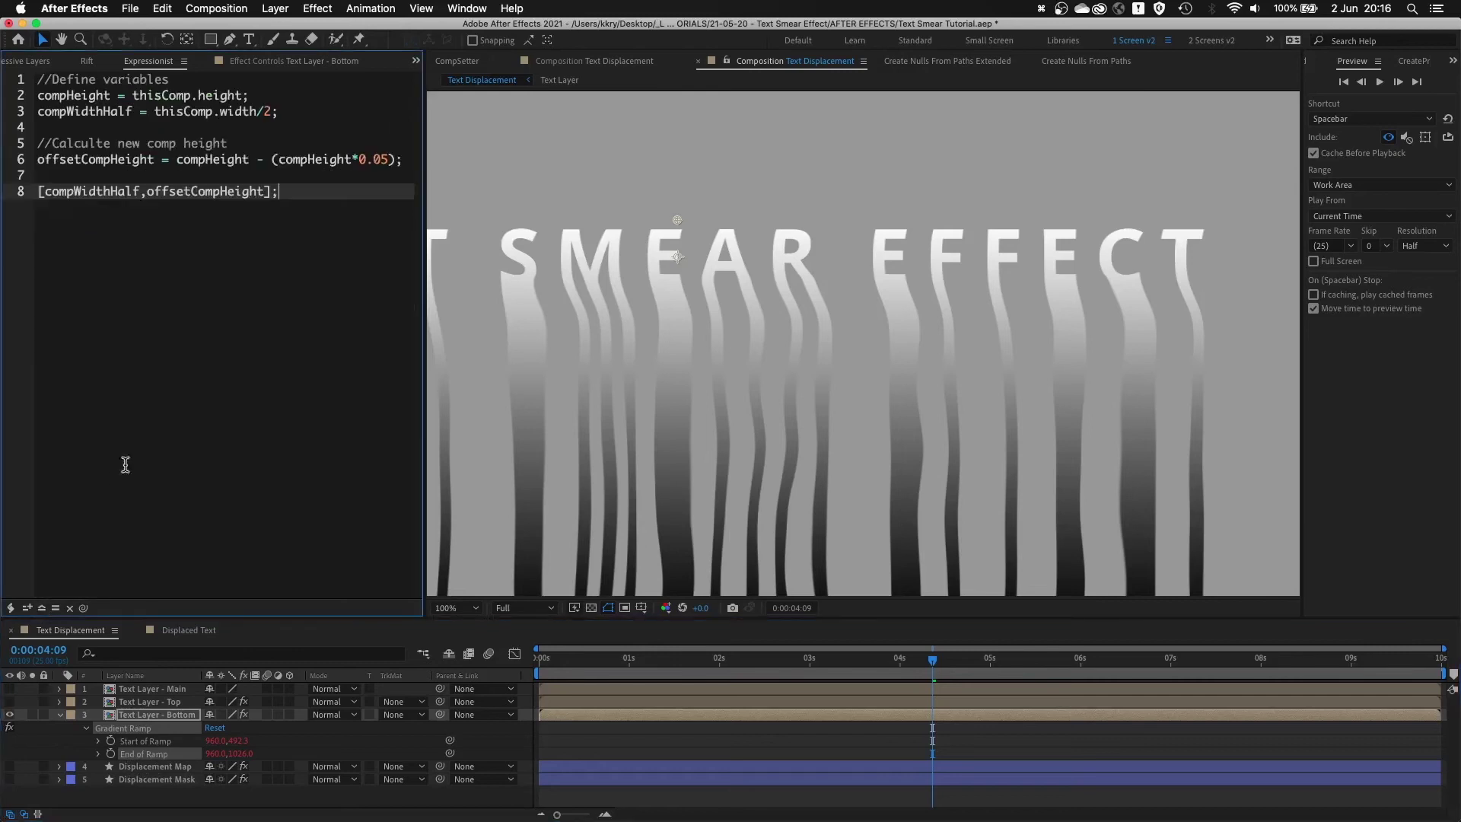
scroll(752, 229, "down", 2)
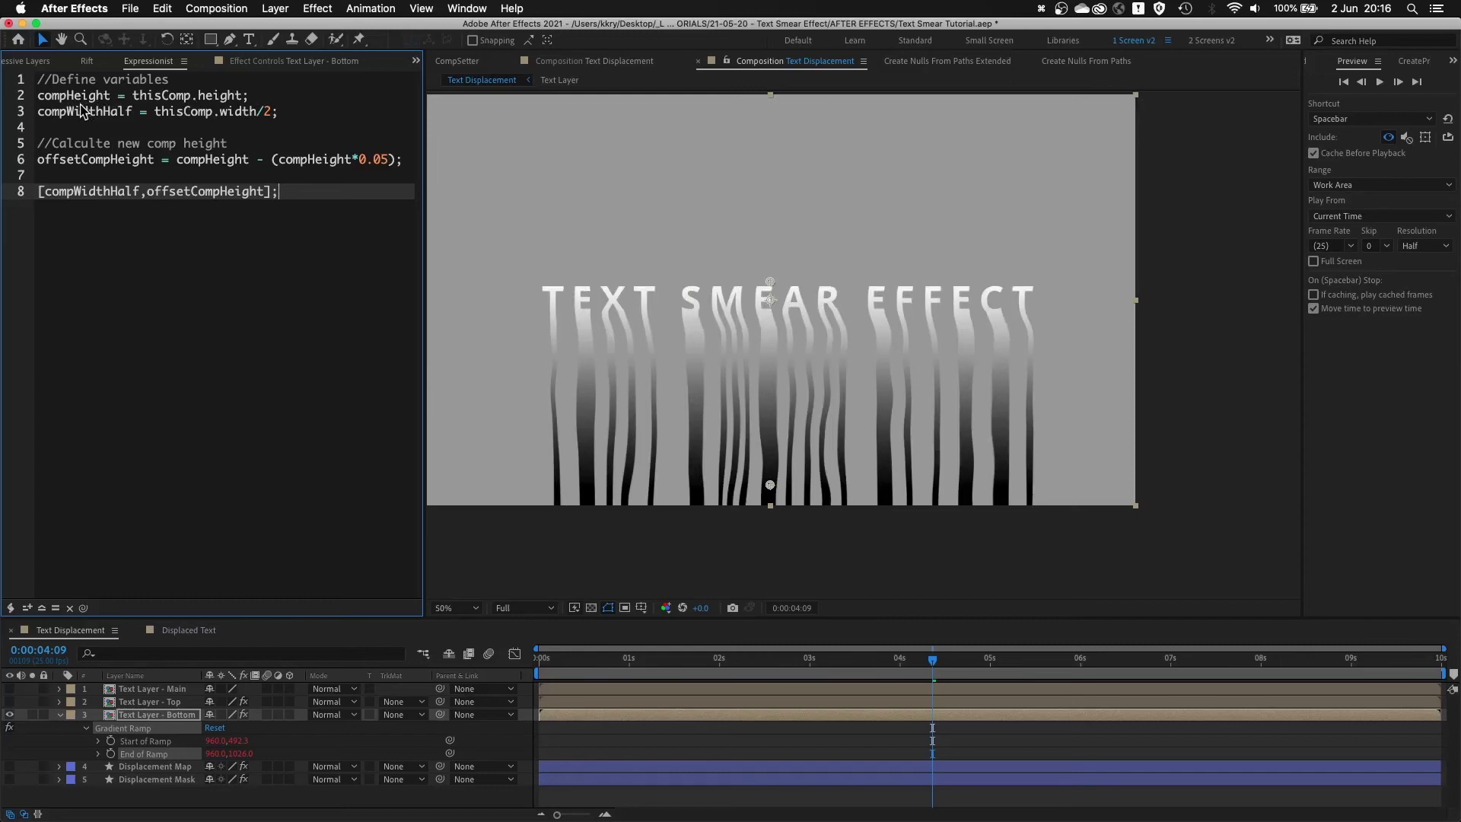
left_click(280, 114)
left_click_drag(280, 114, 3, 116)
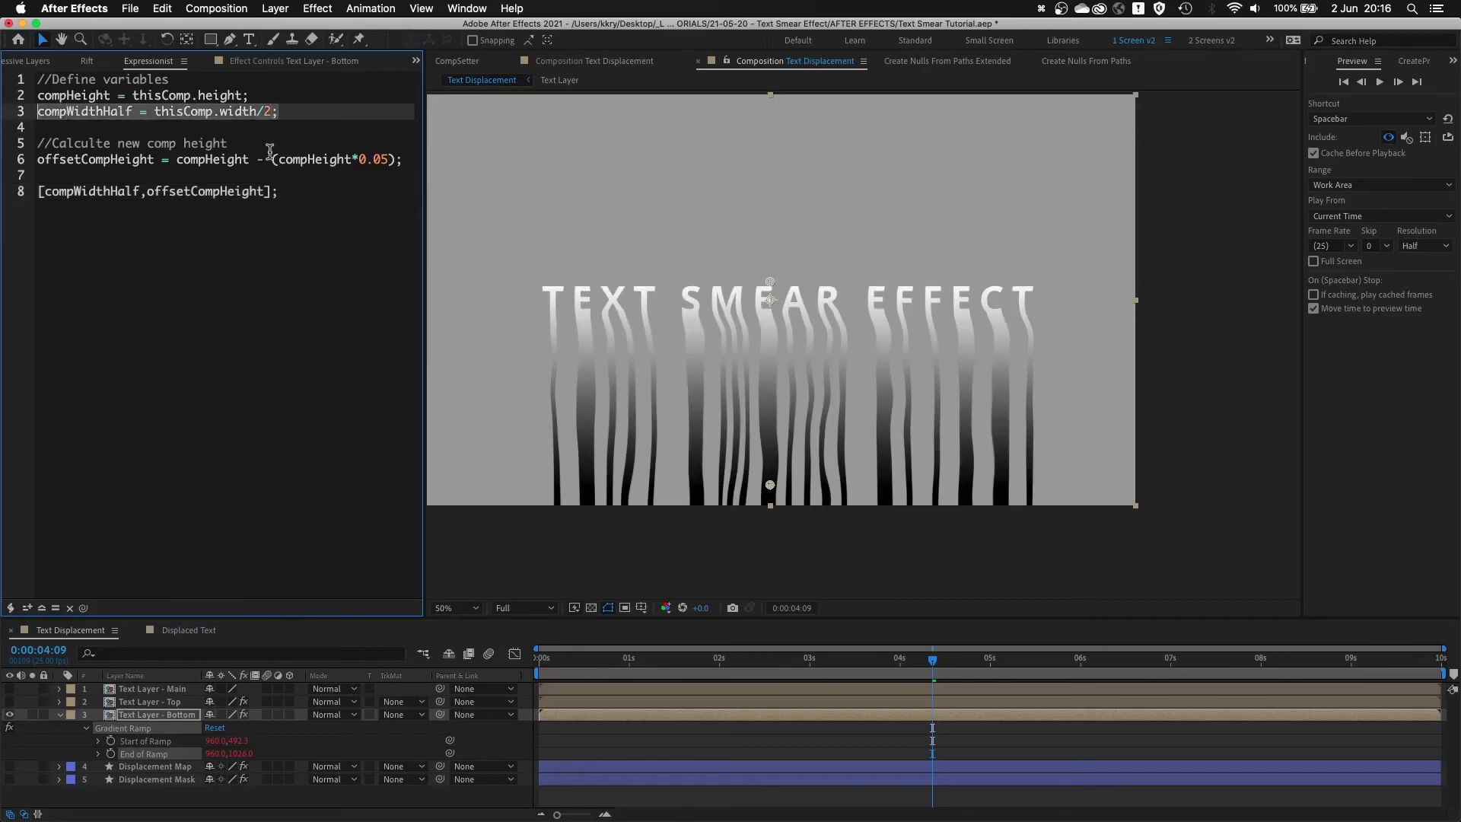
left_click_drag(731, 210, 833, 242)
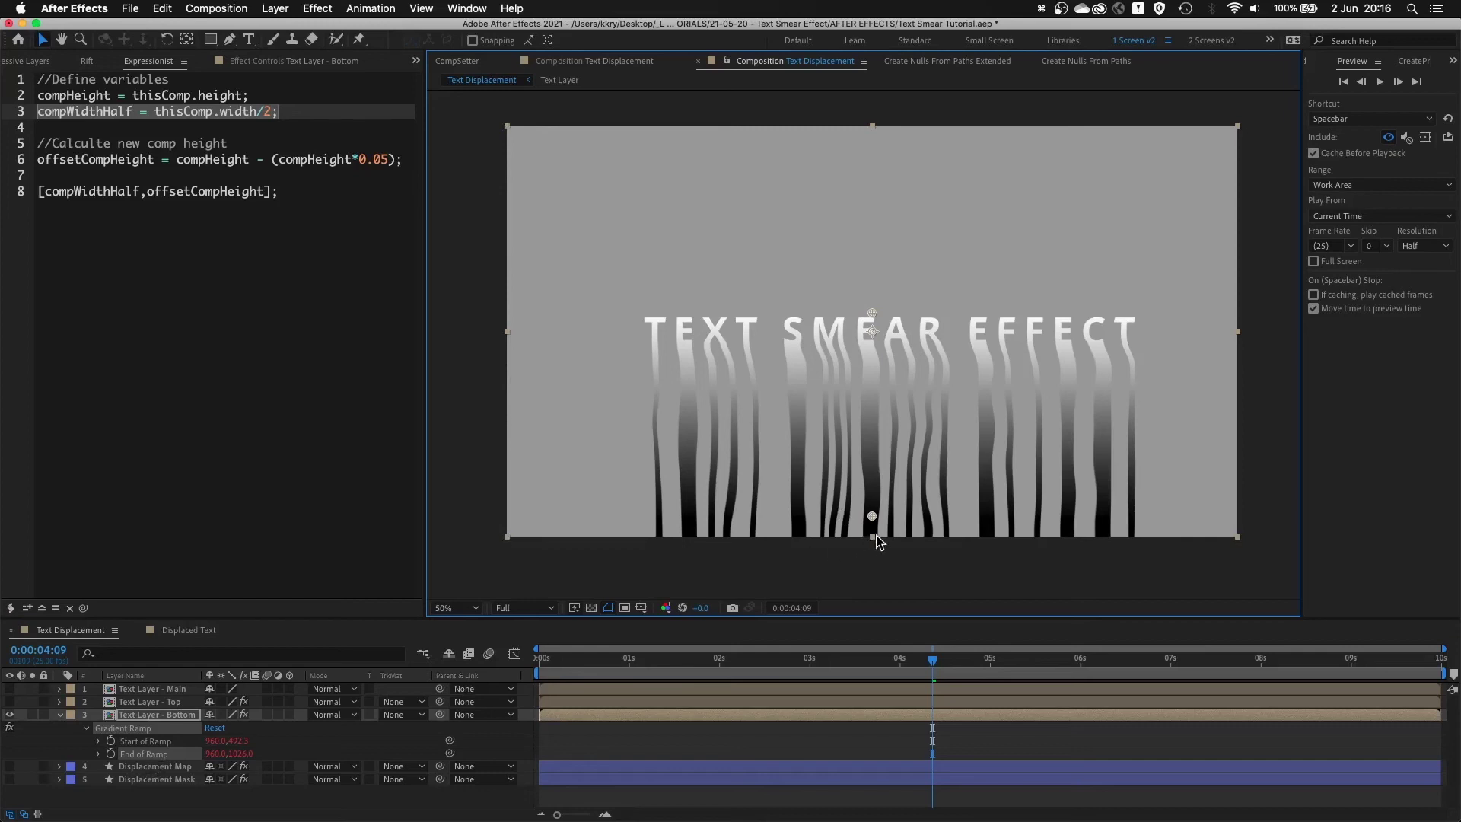
scroll(831, 491, "up", 2)
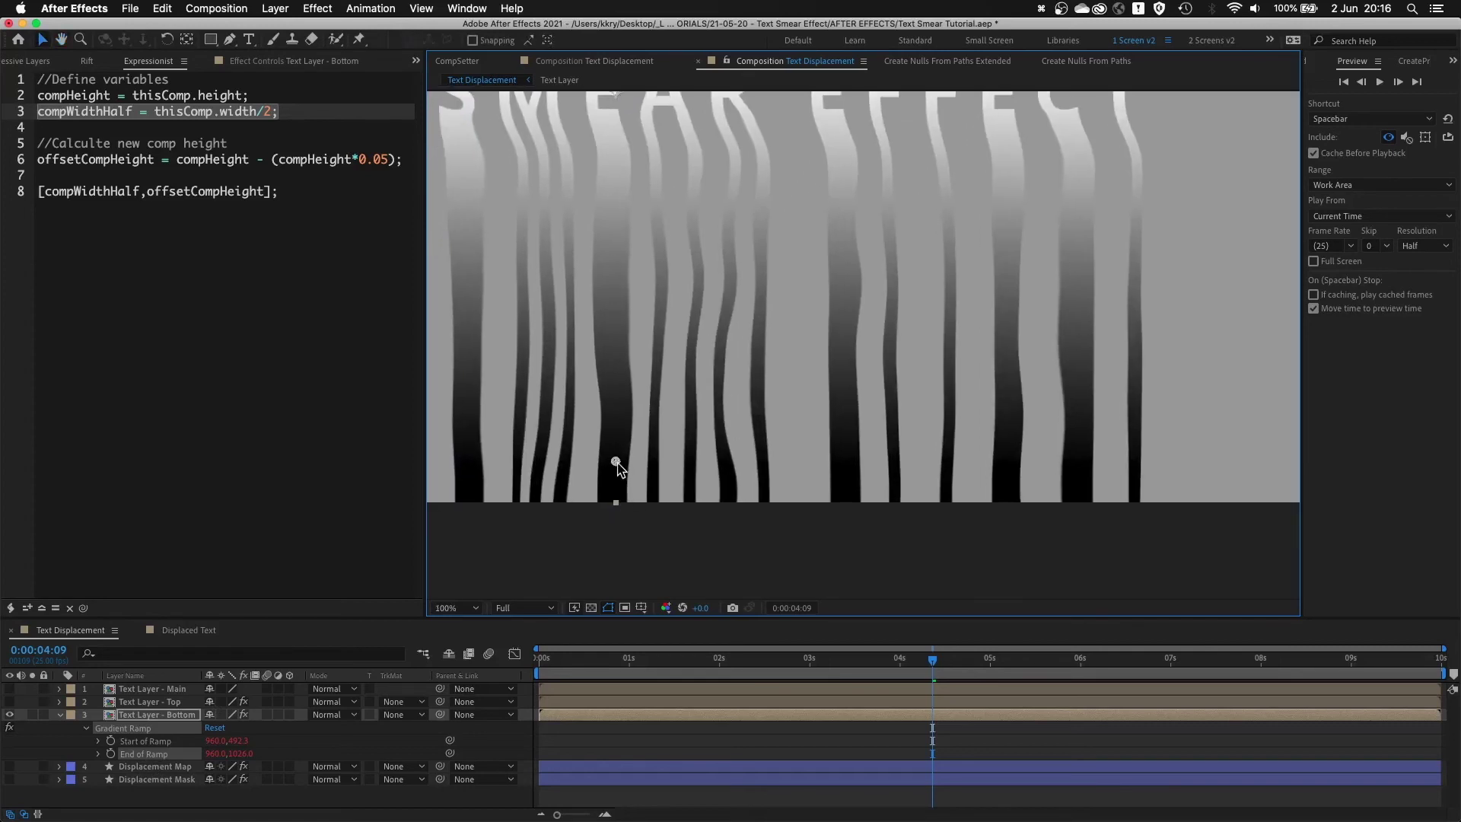
double_click(76, 98)
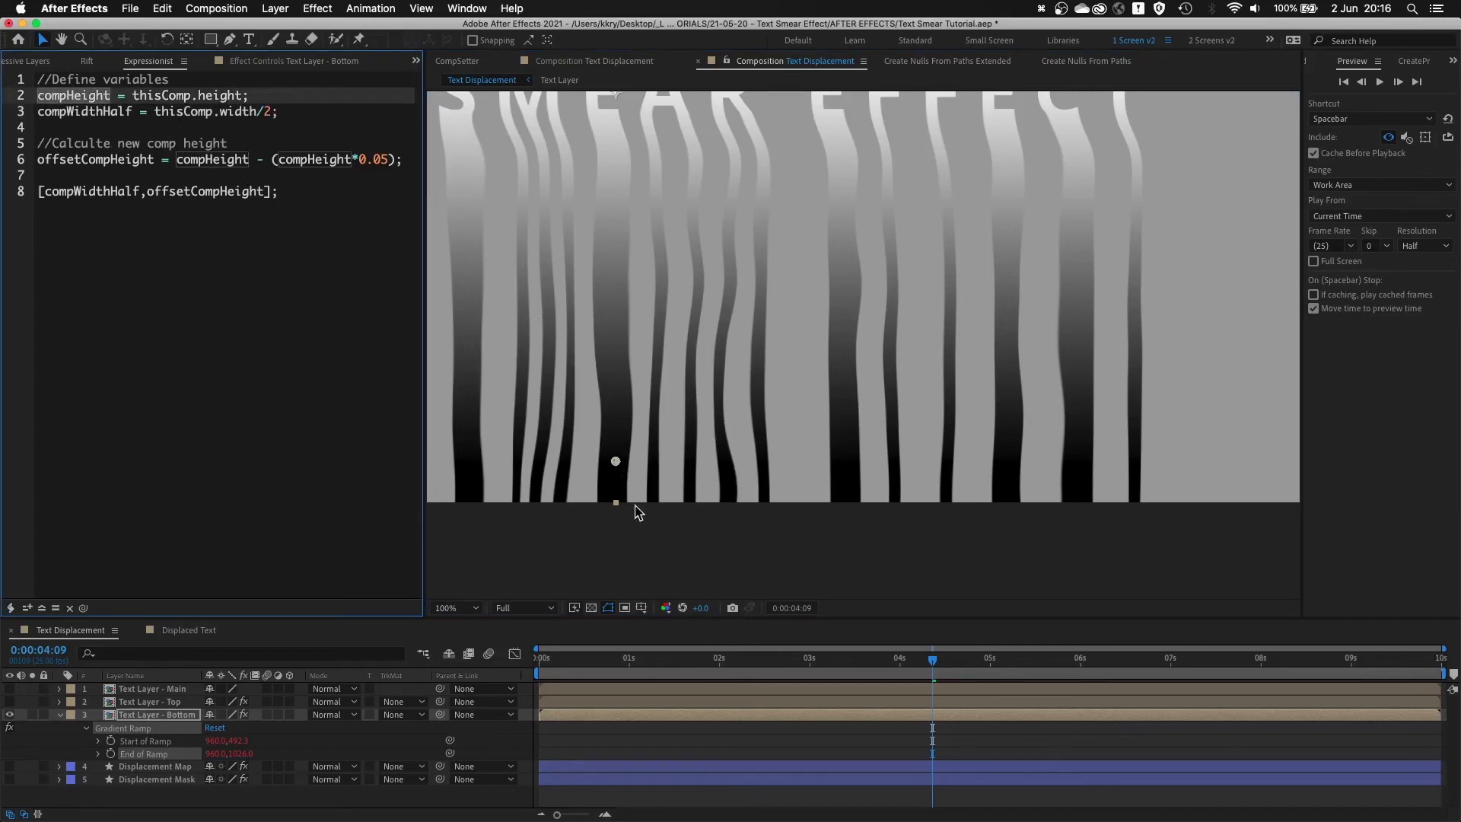
left_click_drag(360, 159, 388, 160)
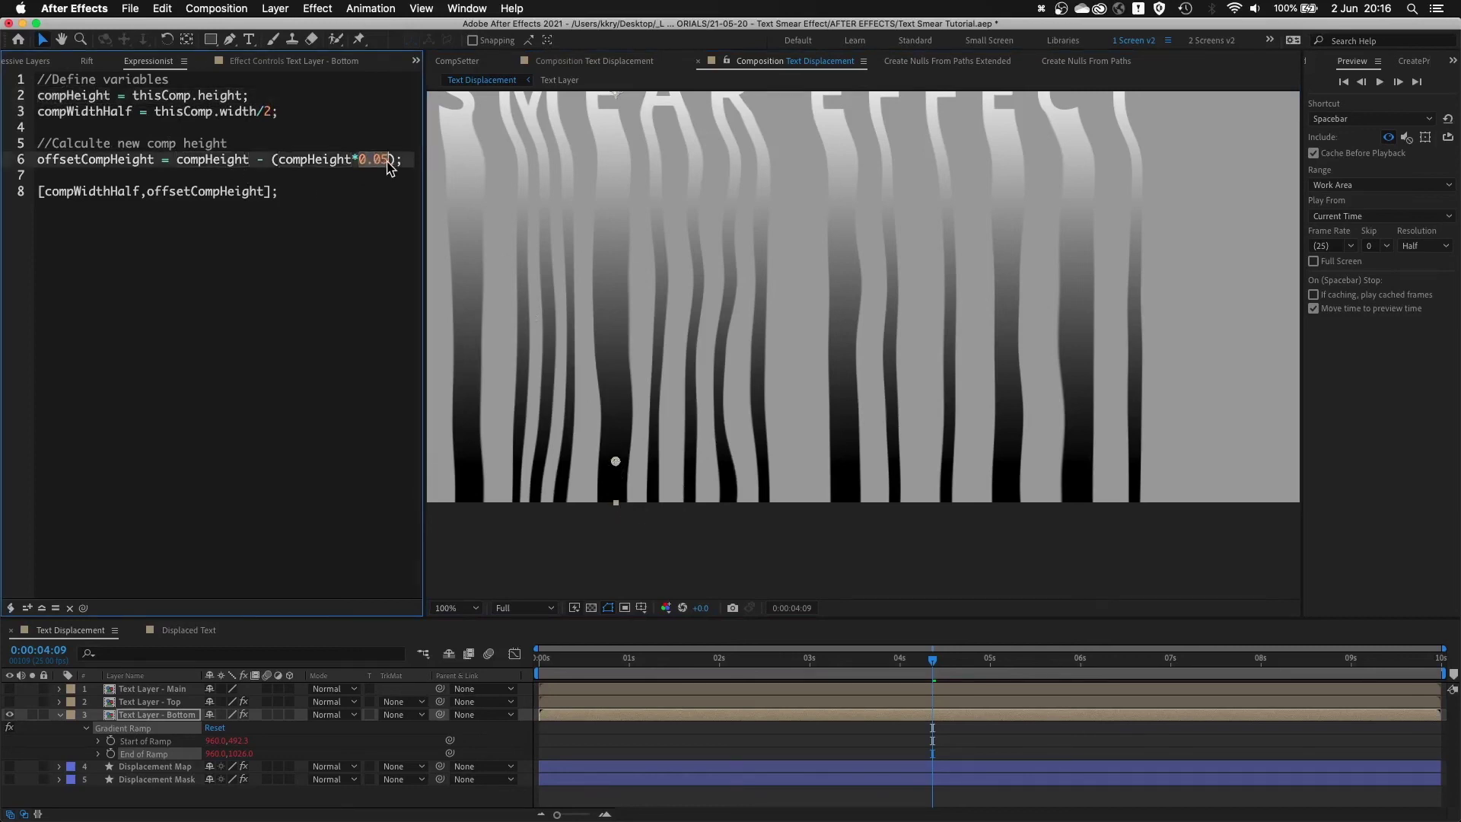
left_click(281, 162)
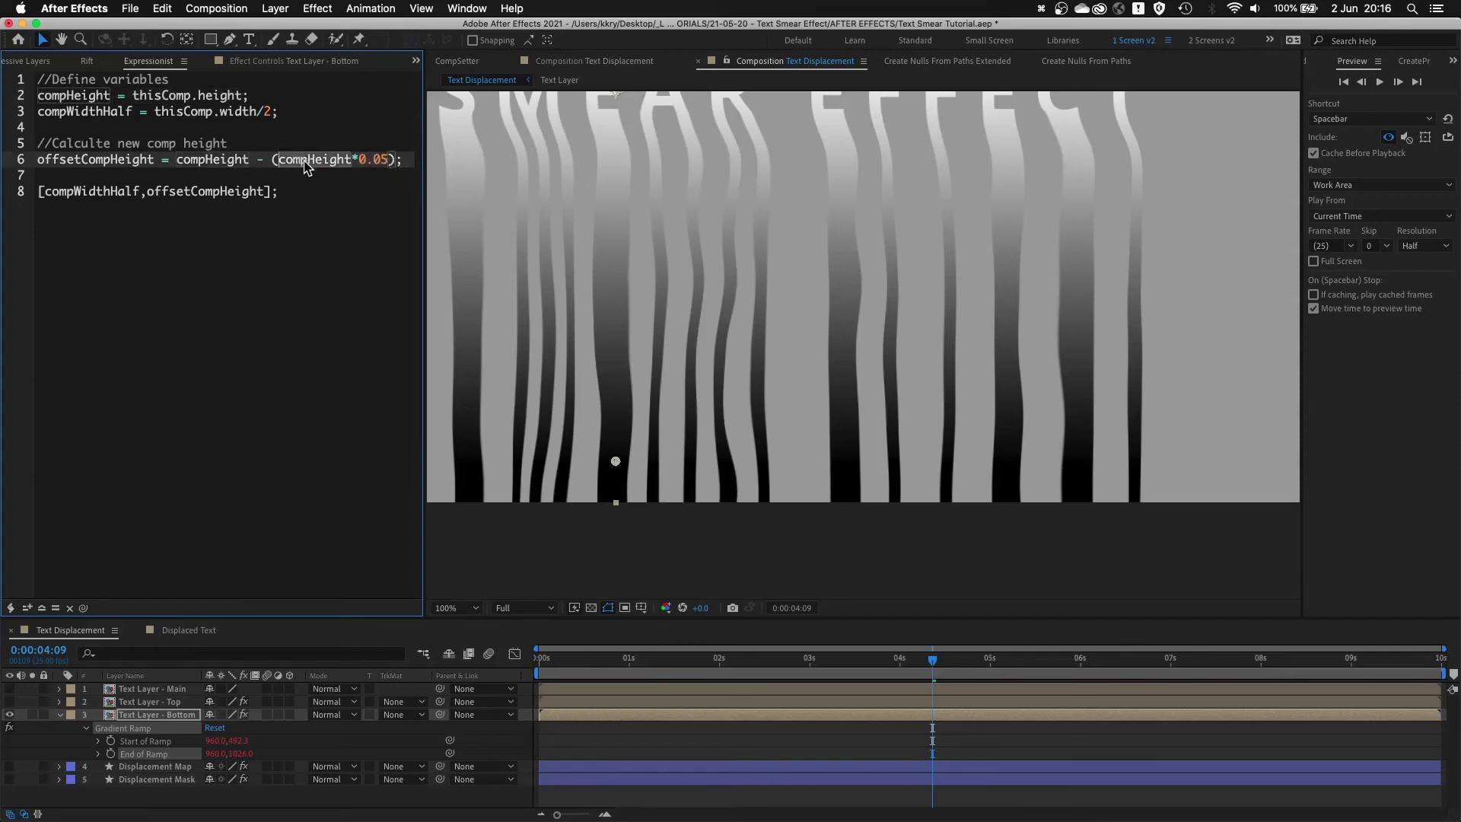
left_click(142, 757)
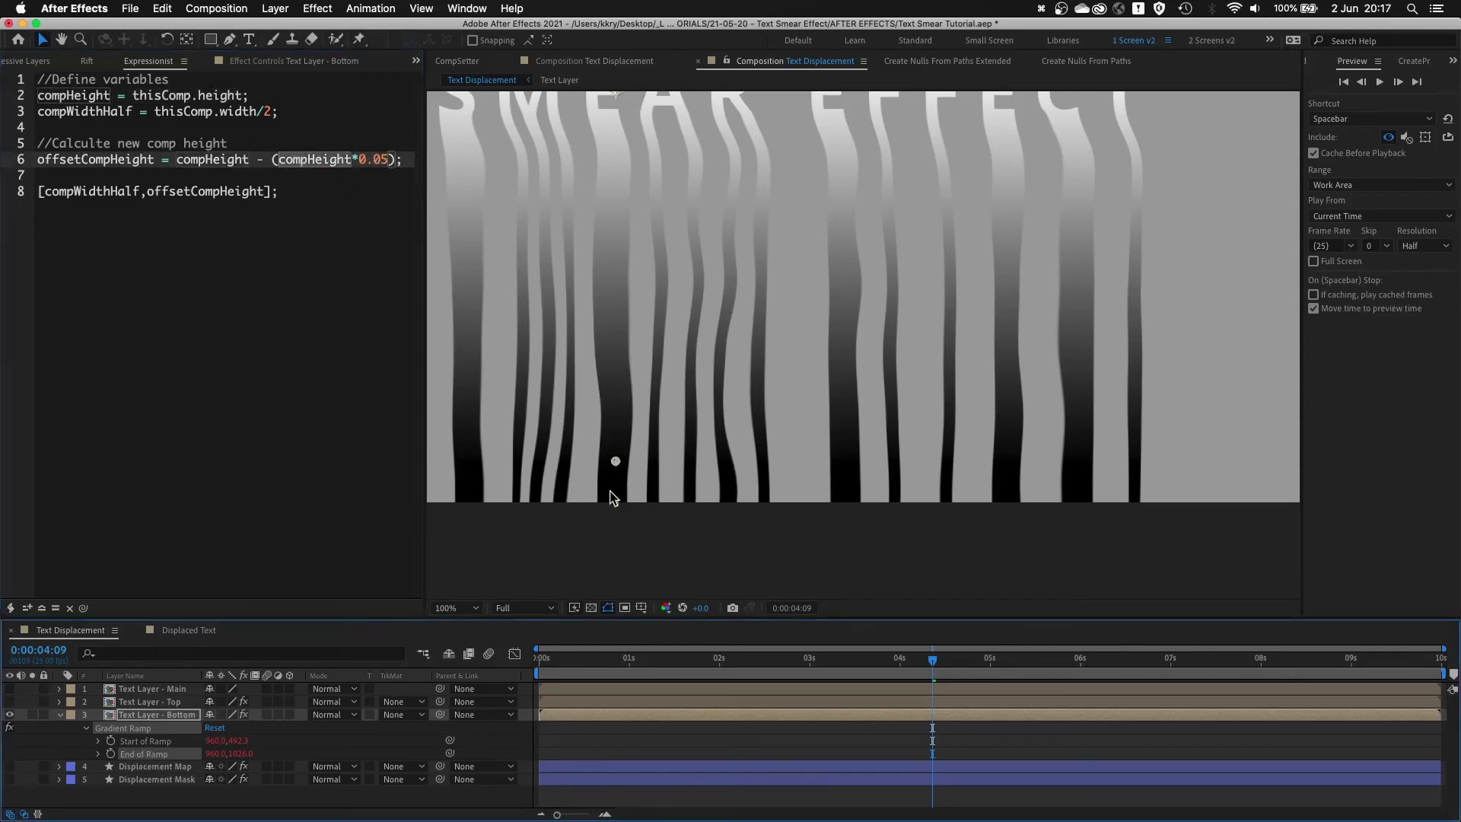
scroll(615, 468, "down", 2)
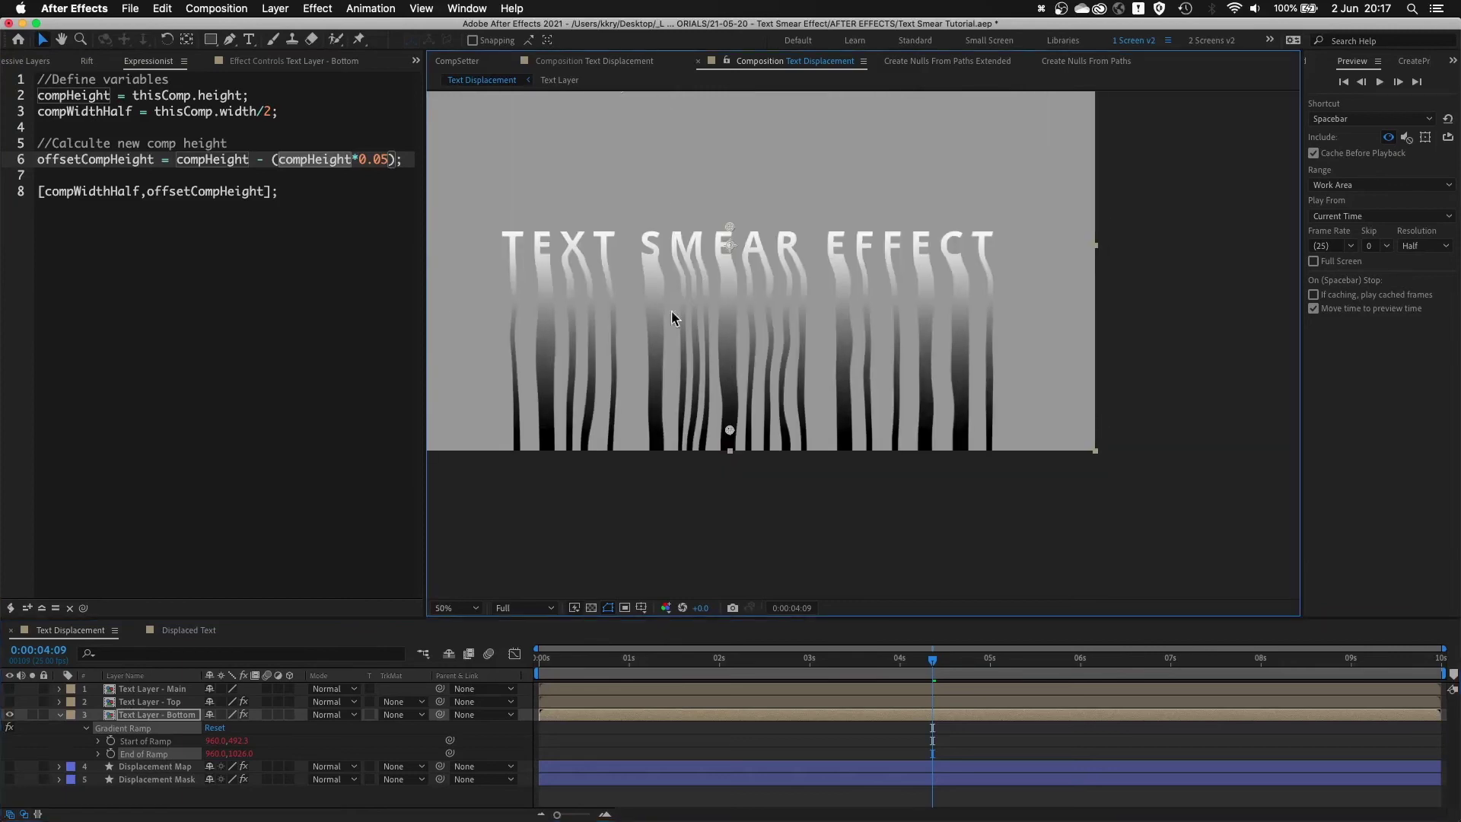
- Display the Gradient Ramp's control points on Text Layer - Bottom and inspect the shading around its start and end
left_click(141, 714)
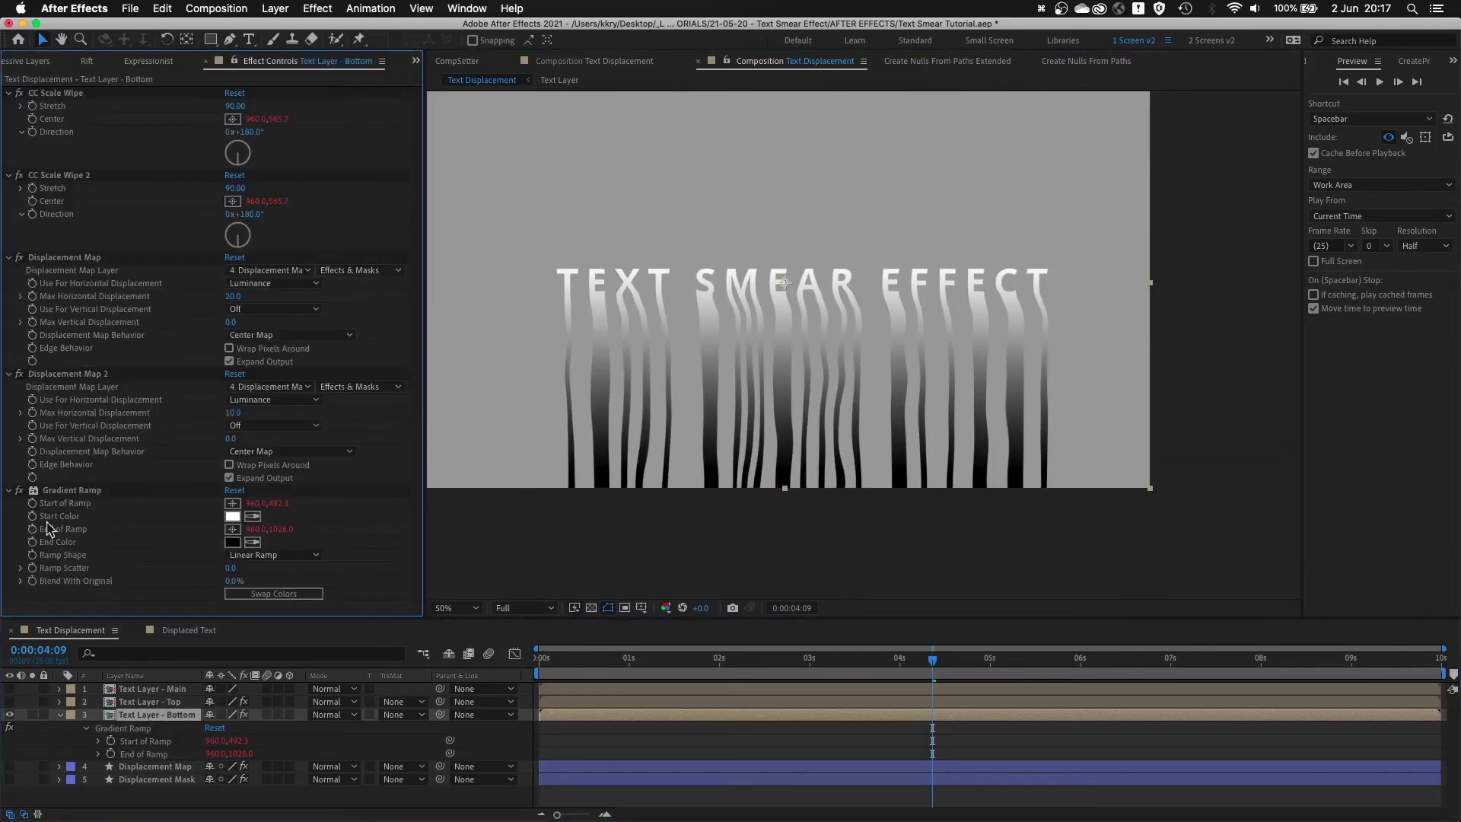
left_click(74, 490)
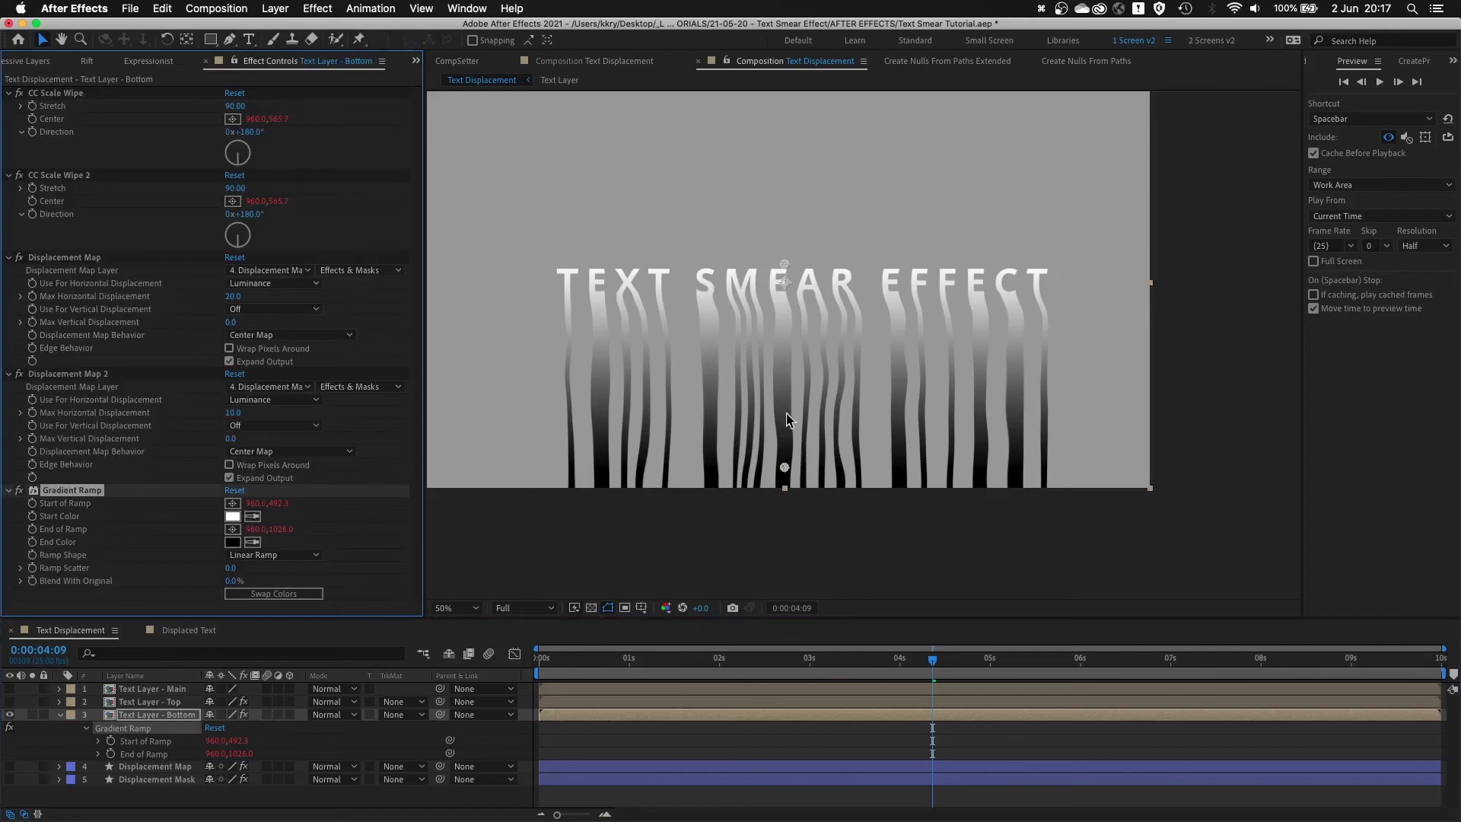
scroll(807, 274, "up", 2)
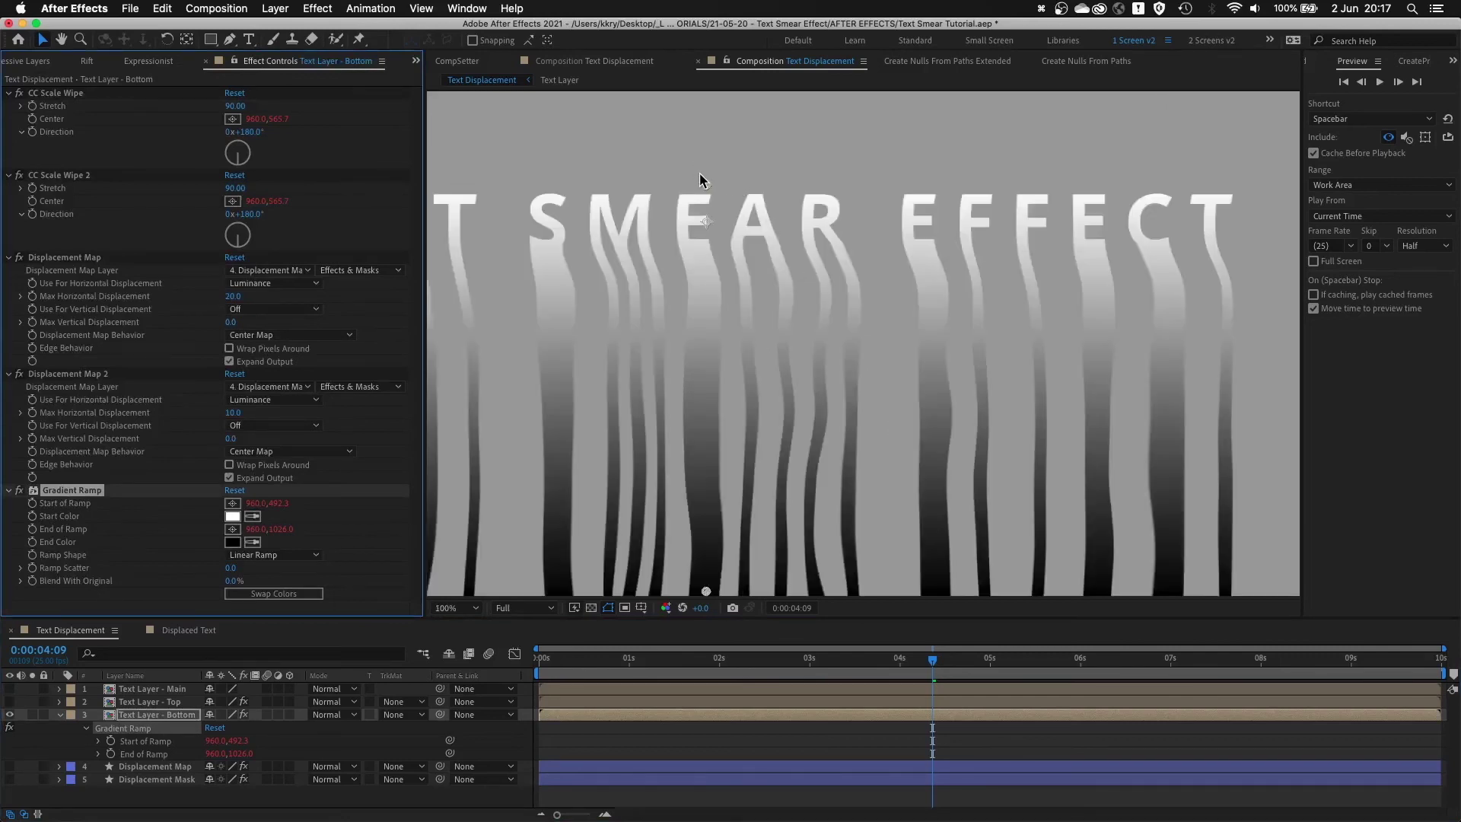
scroll(768, 376, "down", 3)
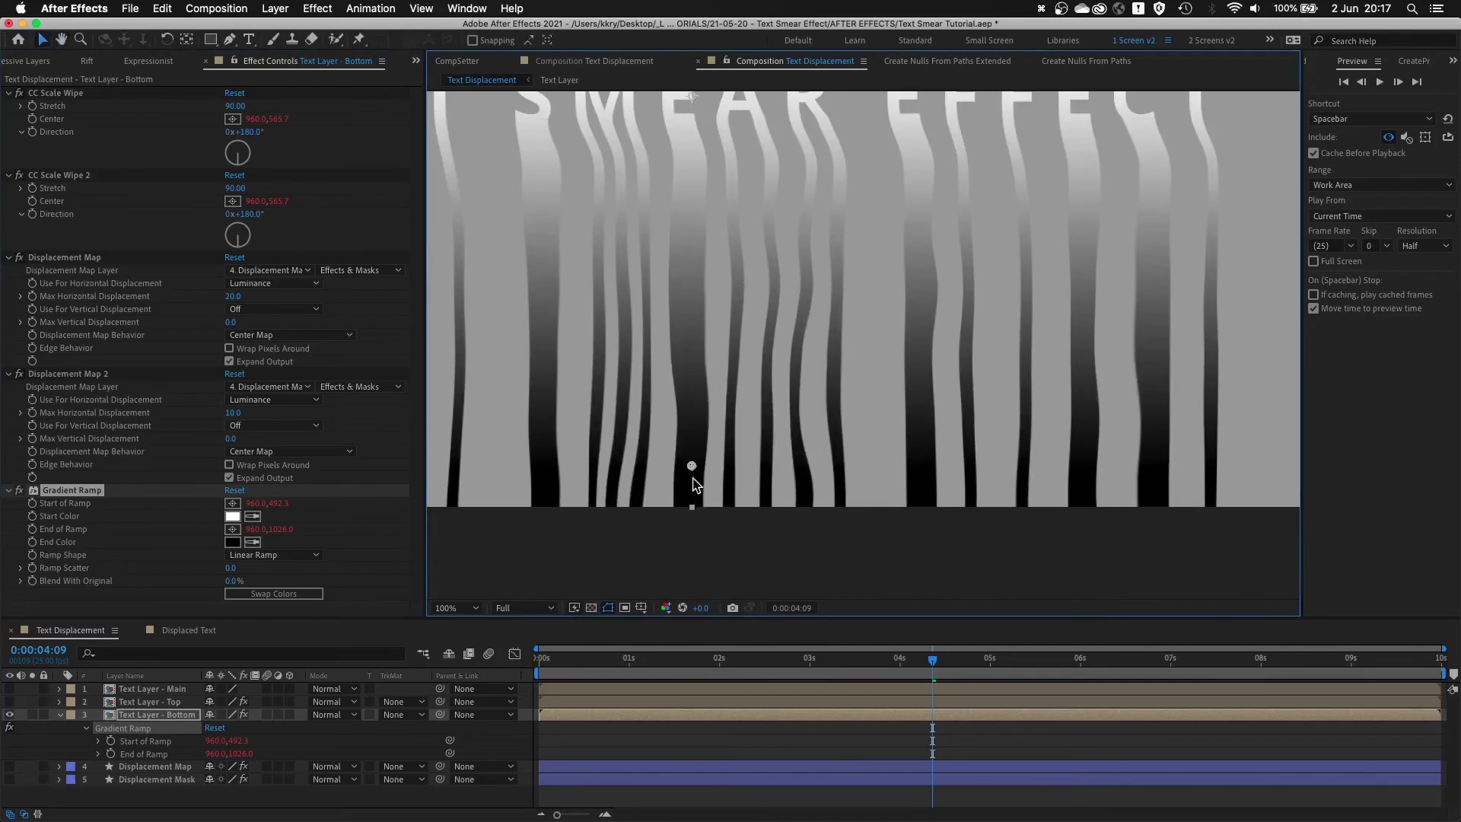
scroll(693, 484, "down", 3)
scroll(656, 399, "up", 1)
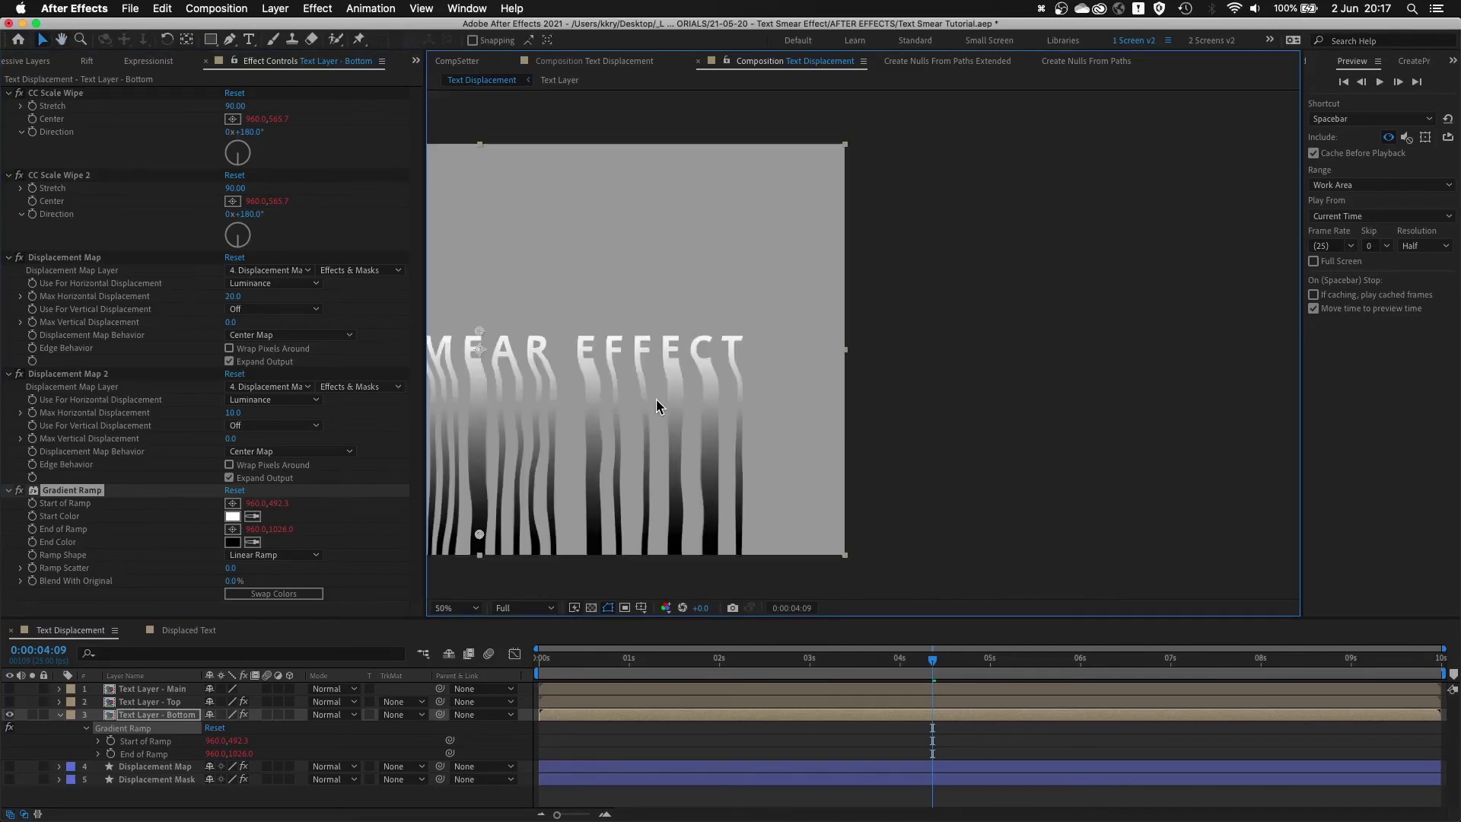
scroll(698, 392, "left", 5)
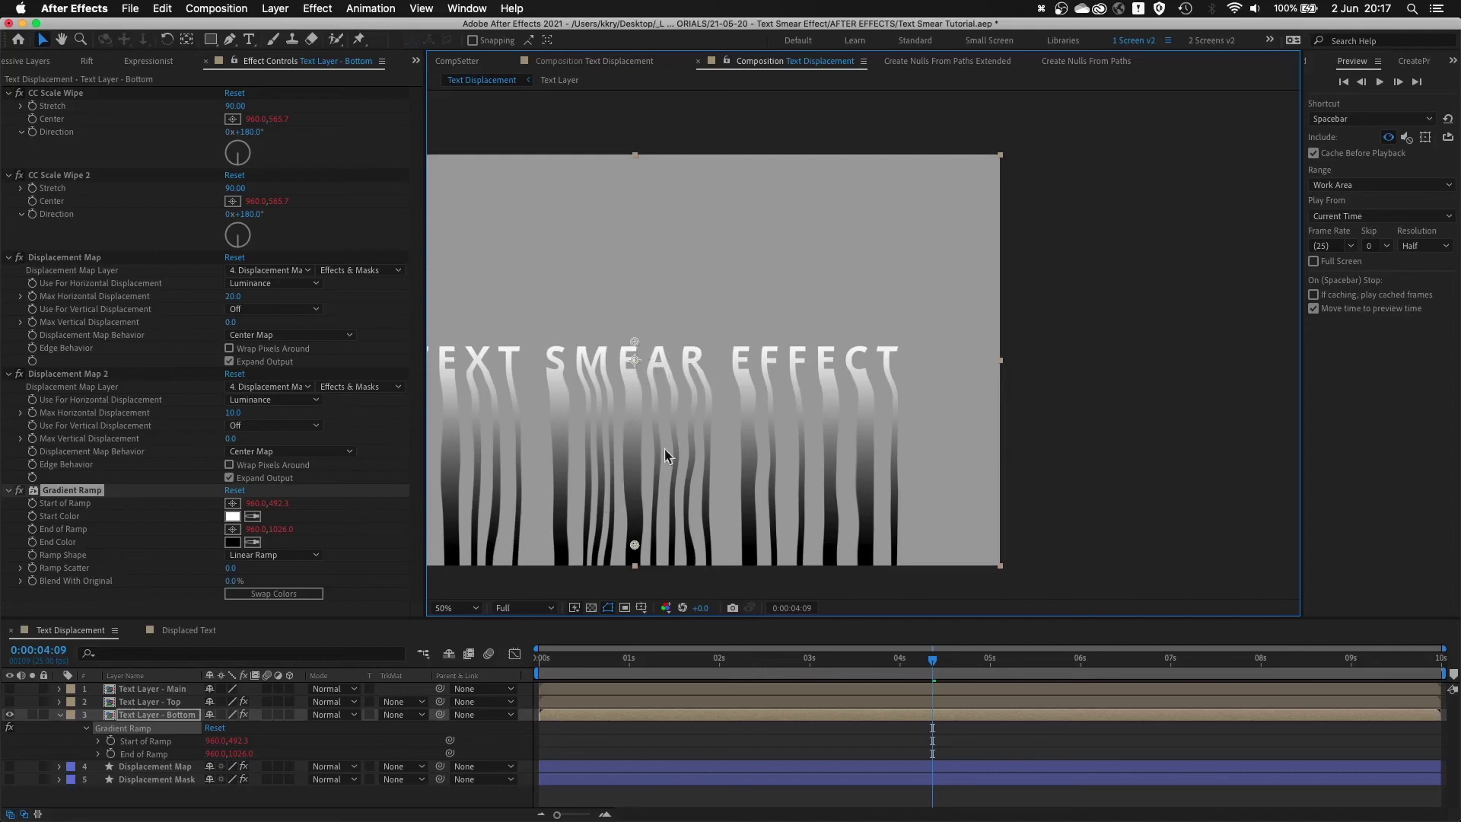
- Copy the Gradient Ramp from Text Layer - Bottom to Text Layer - Top and reveal the expressions on Text Layer - Top
left_click(143, 719)
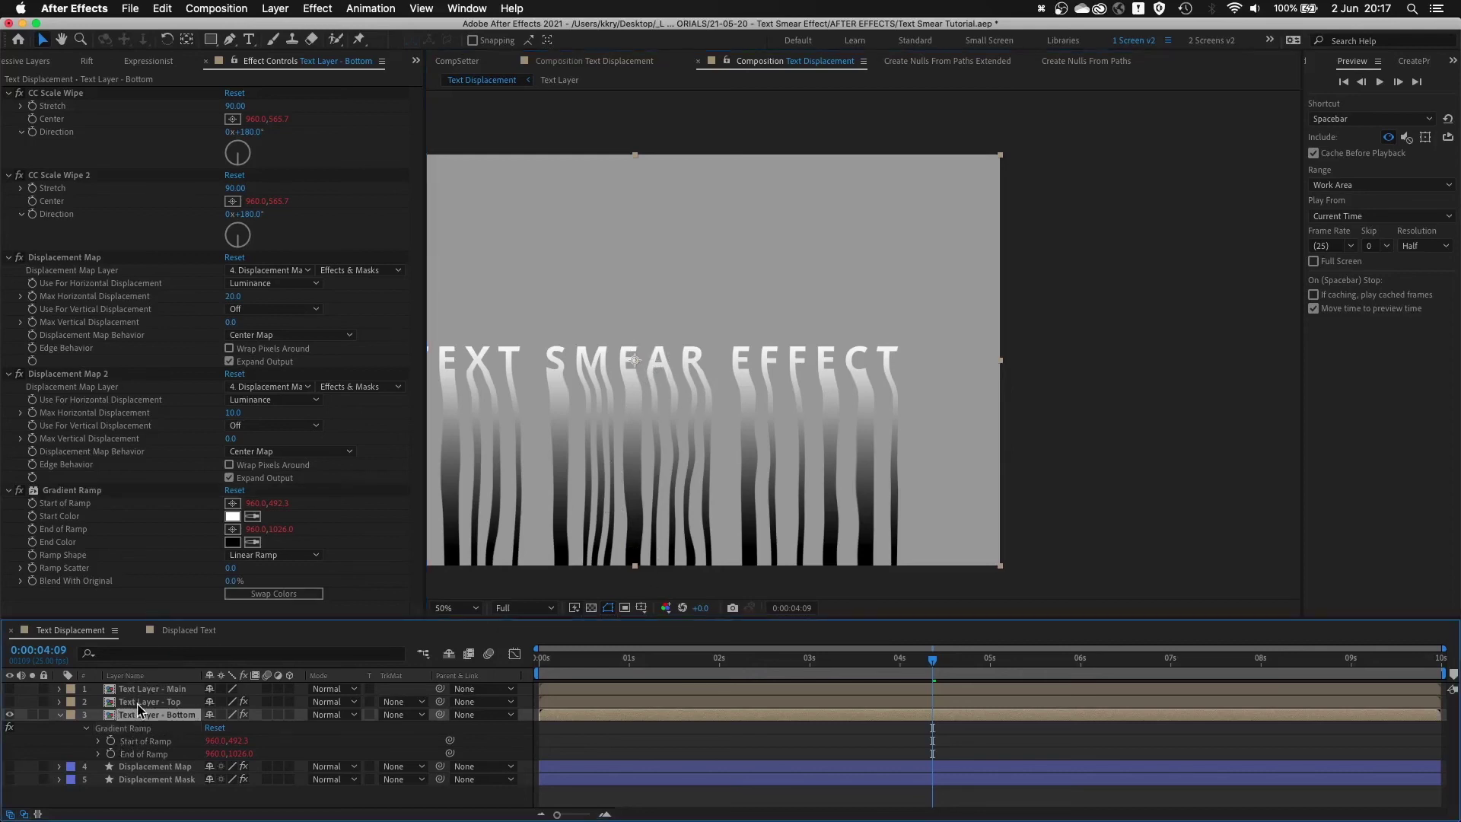
key("super+c")
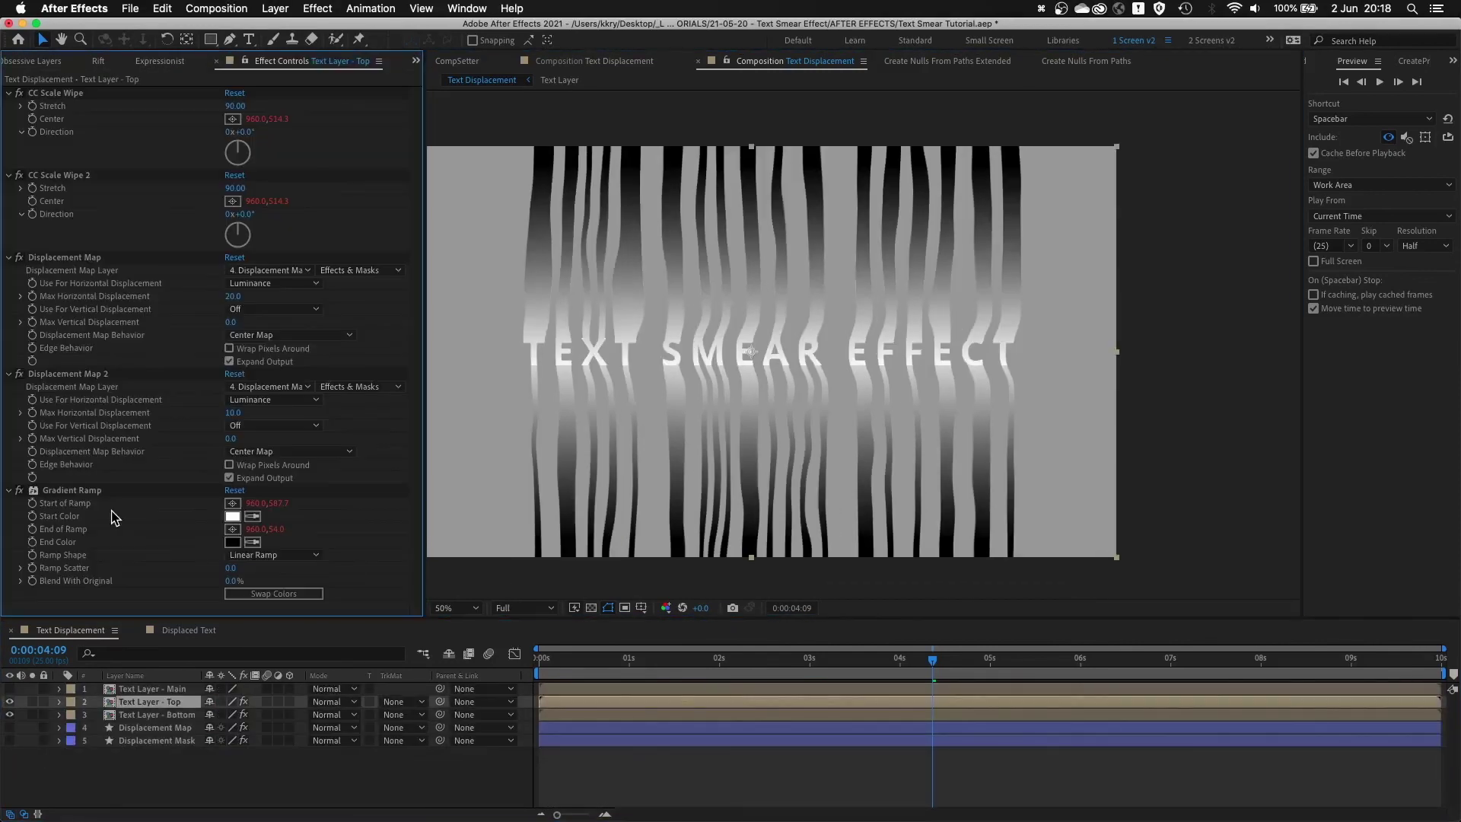
left_click(85, 493)
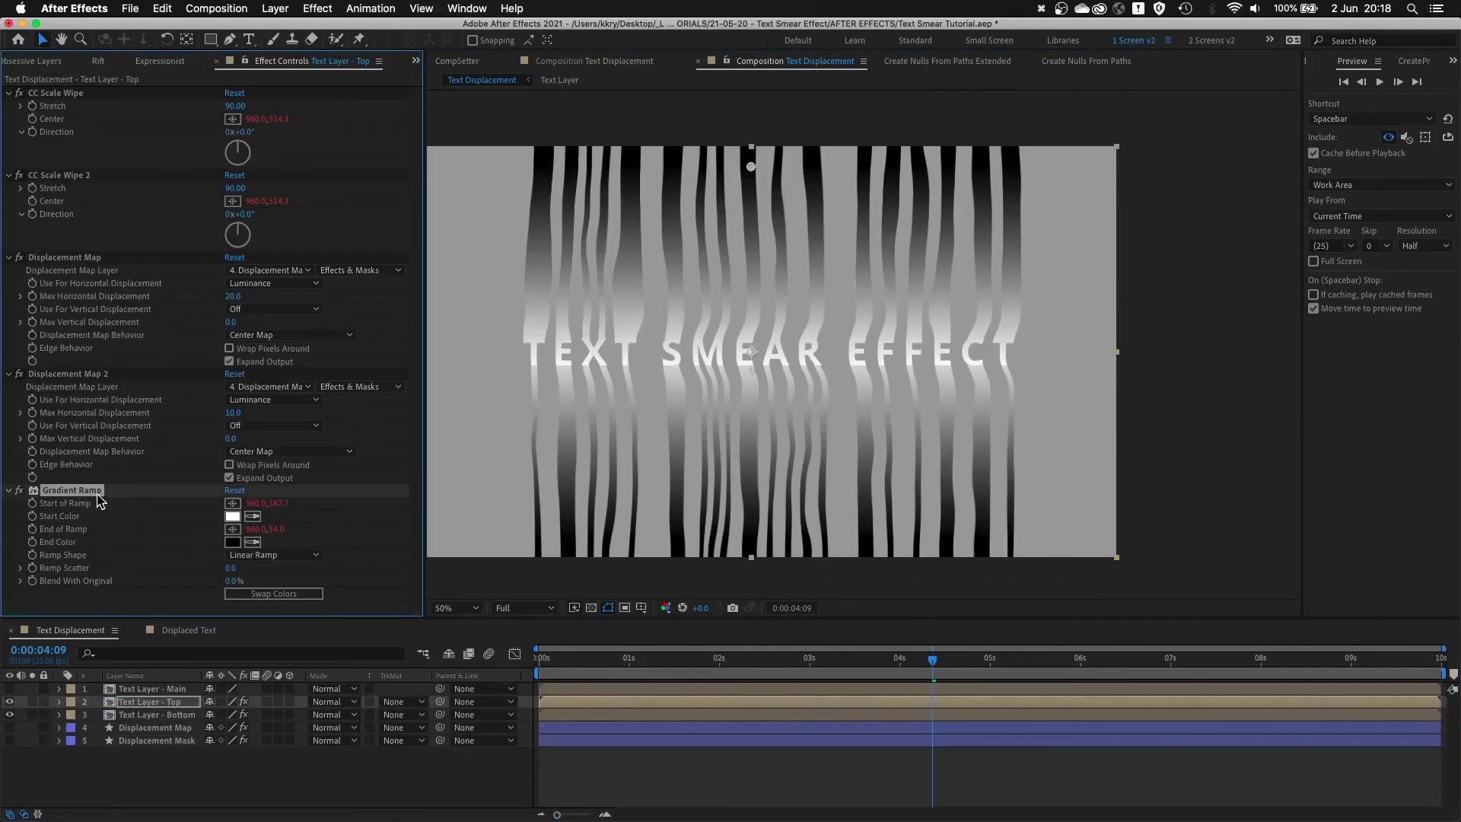
key("e")
key("e")
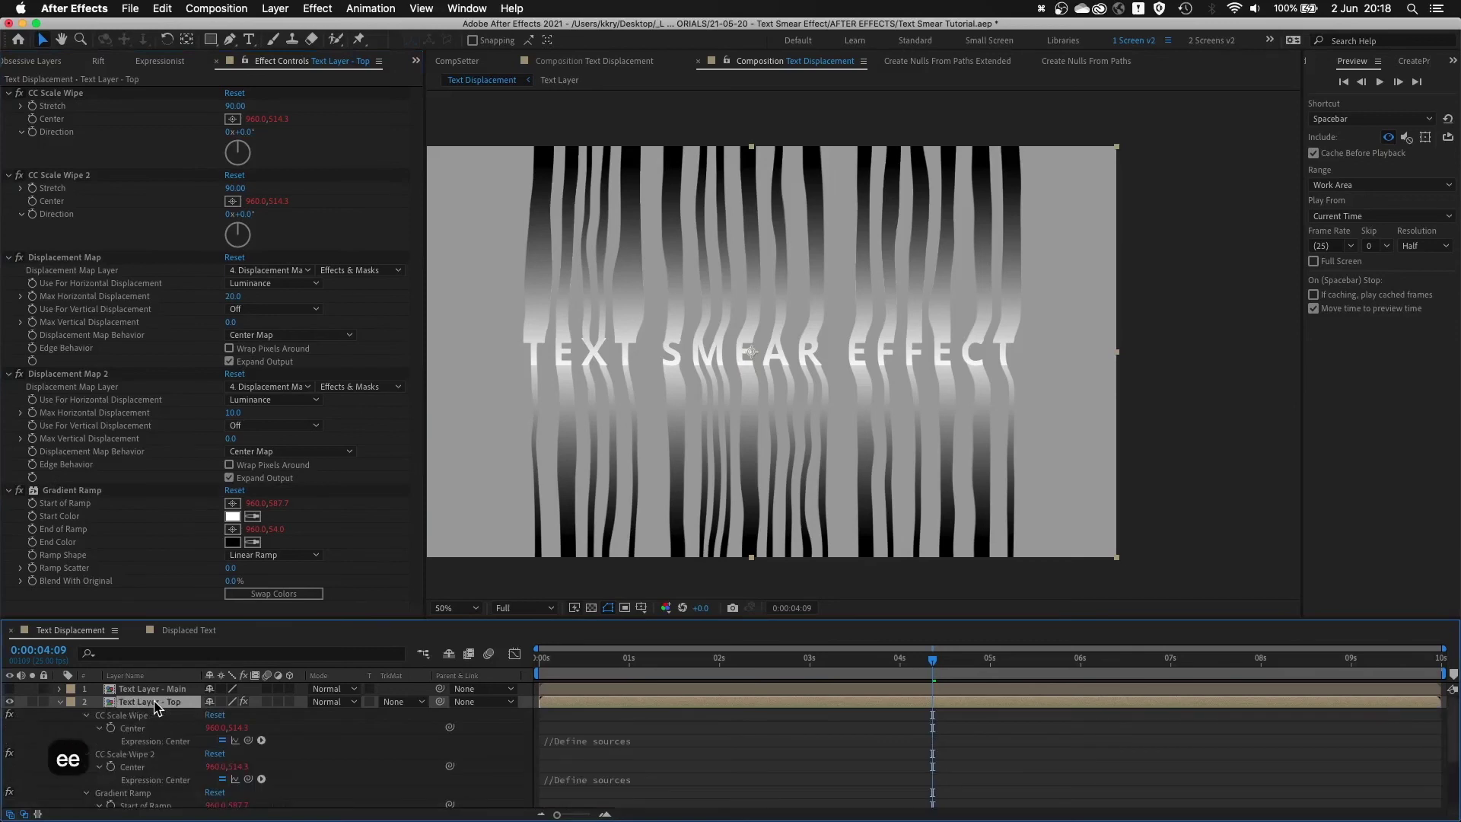
- Load Text Layer - Top's Start of Ramp expression into the expression editor and examine the gradientStart terms against the ramp's start point
scroll(152, 754, "down", 1)
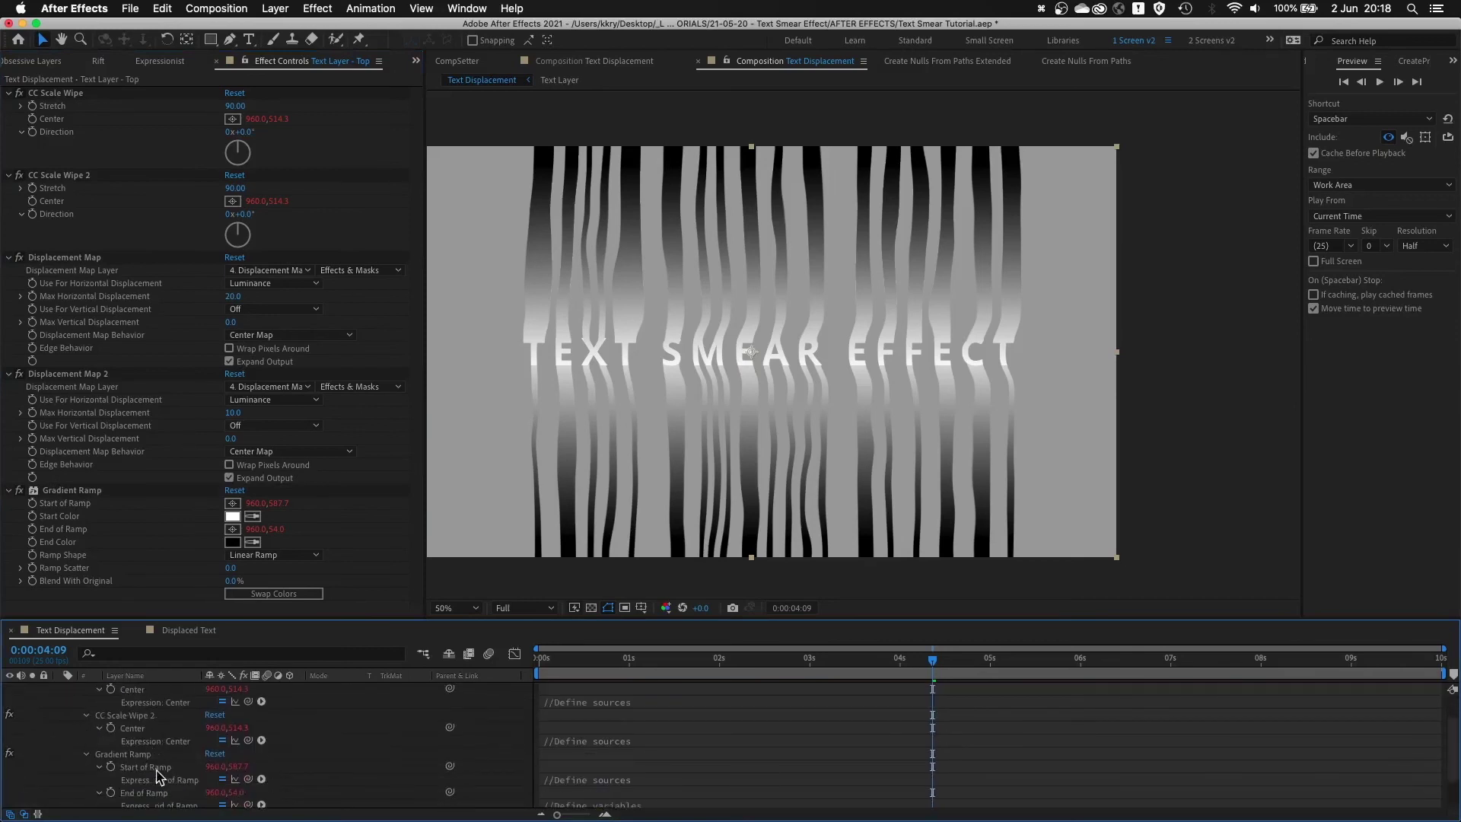
left_click(157, 768)
left_click(161, 62)
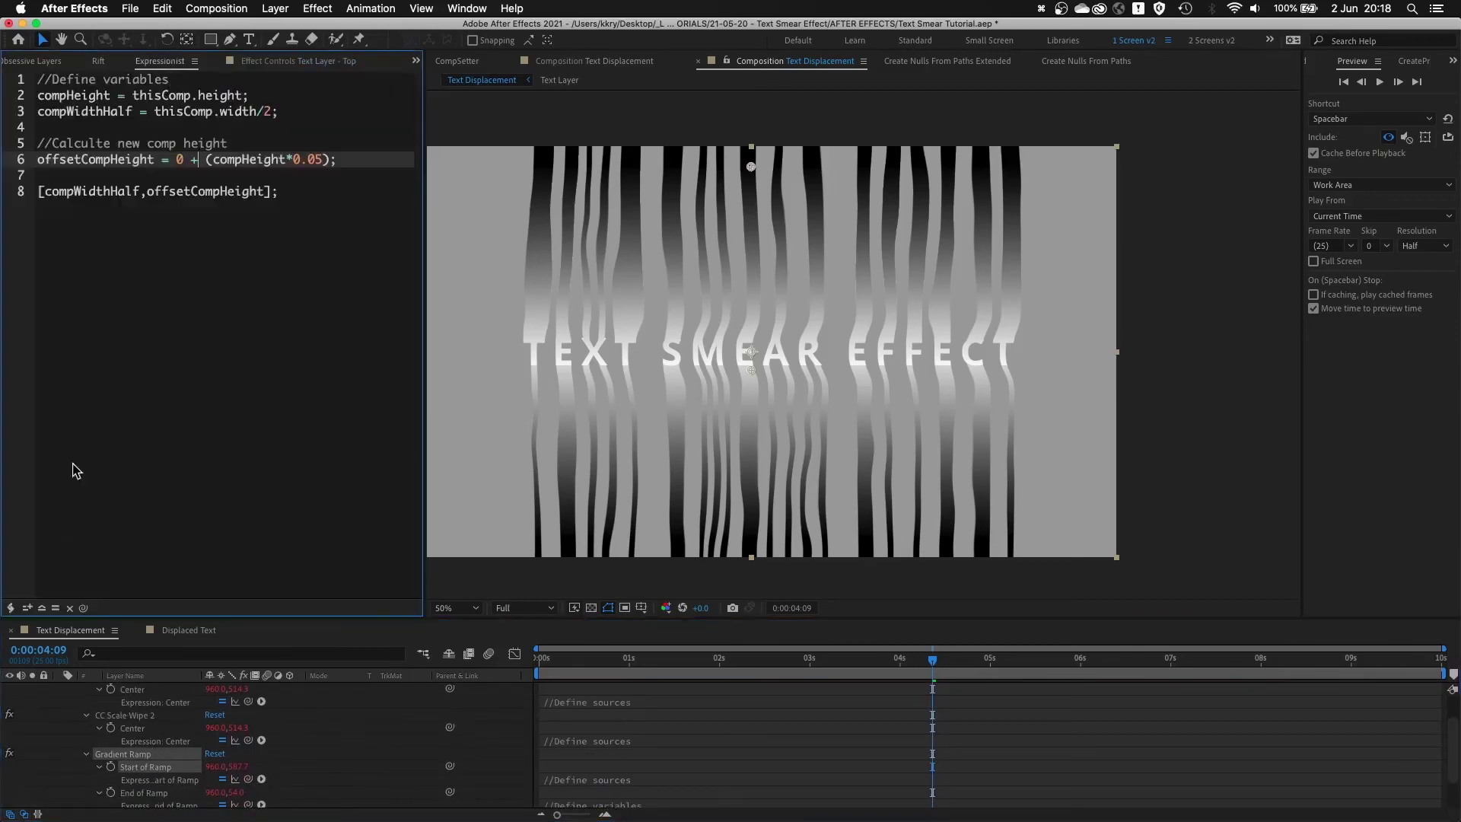
left_click(43, 608)
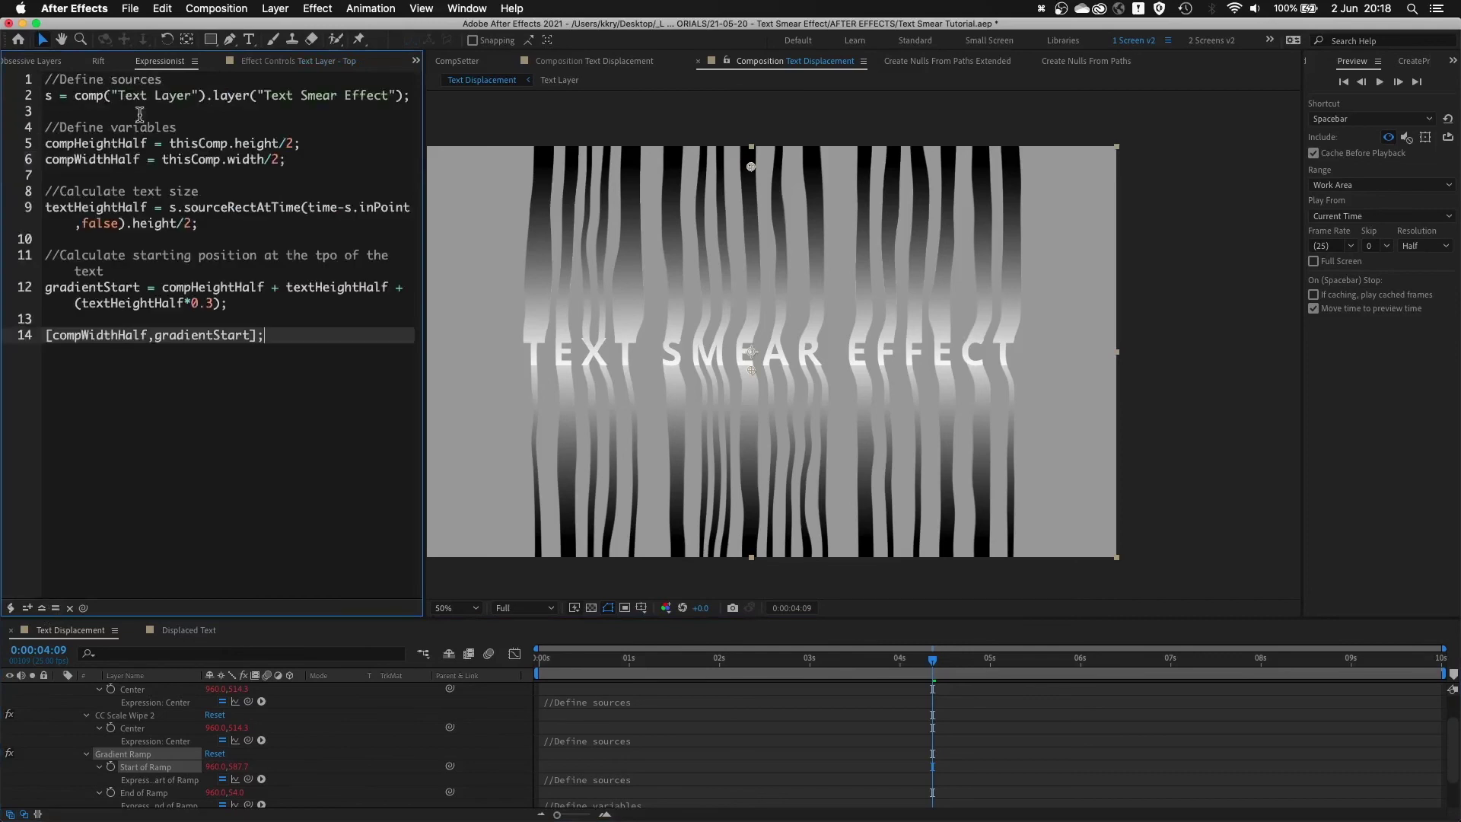
left_click(229, 309)
left_click(162, 289, "shift")
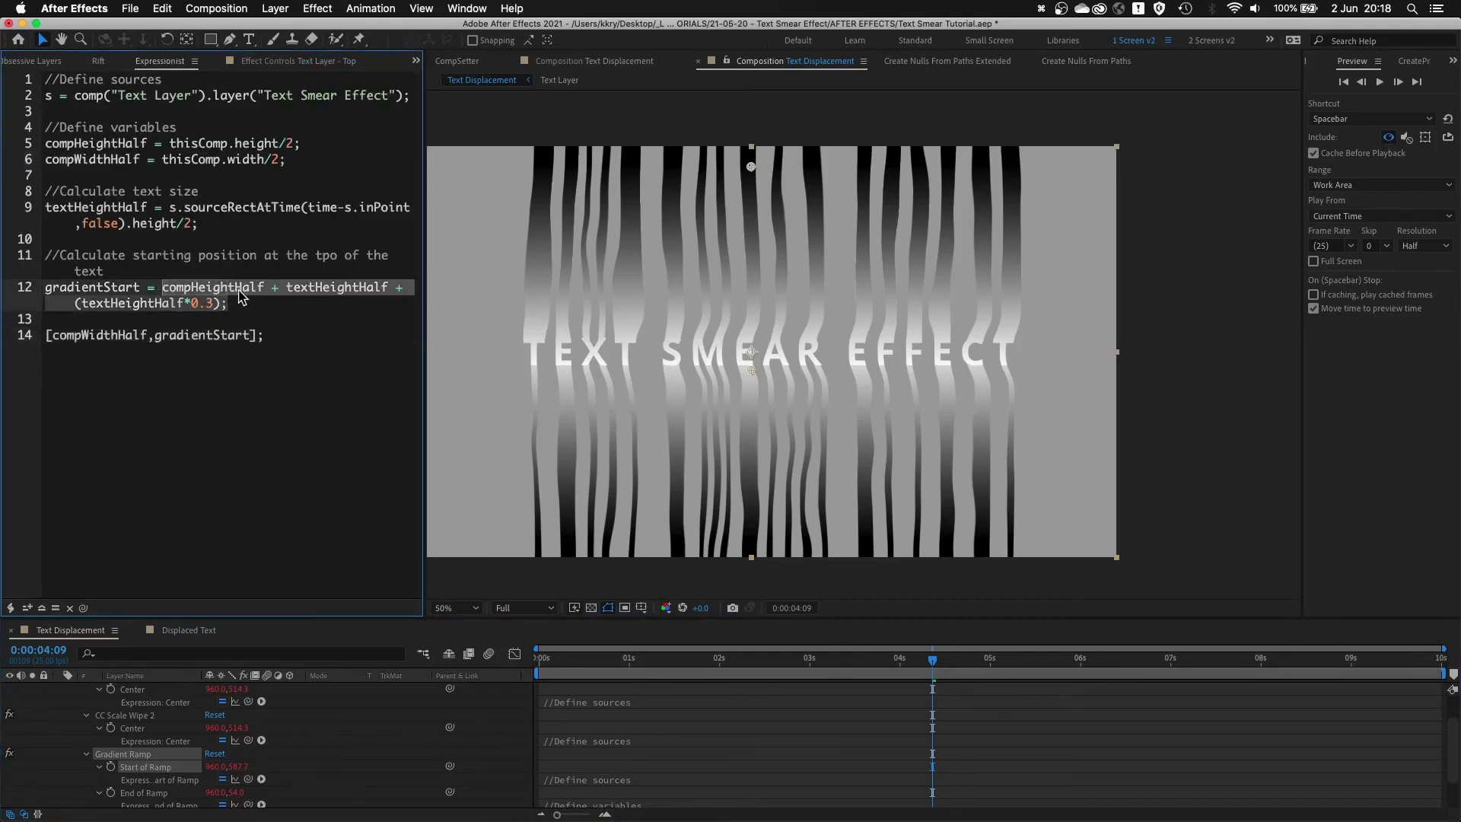
double_click(316, 289)
scroll(834, 337, "up", 2)
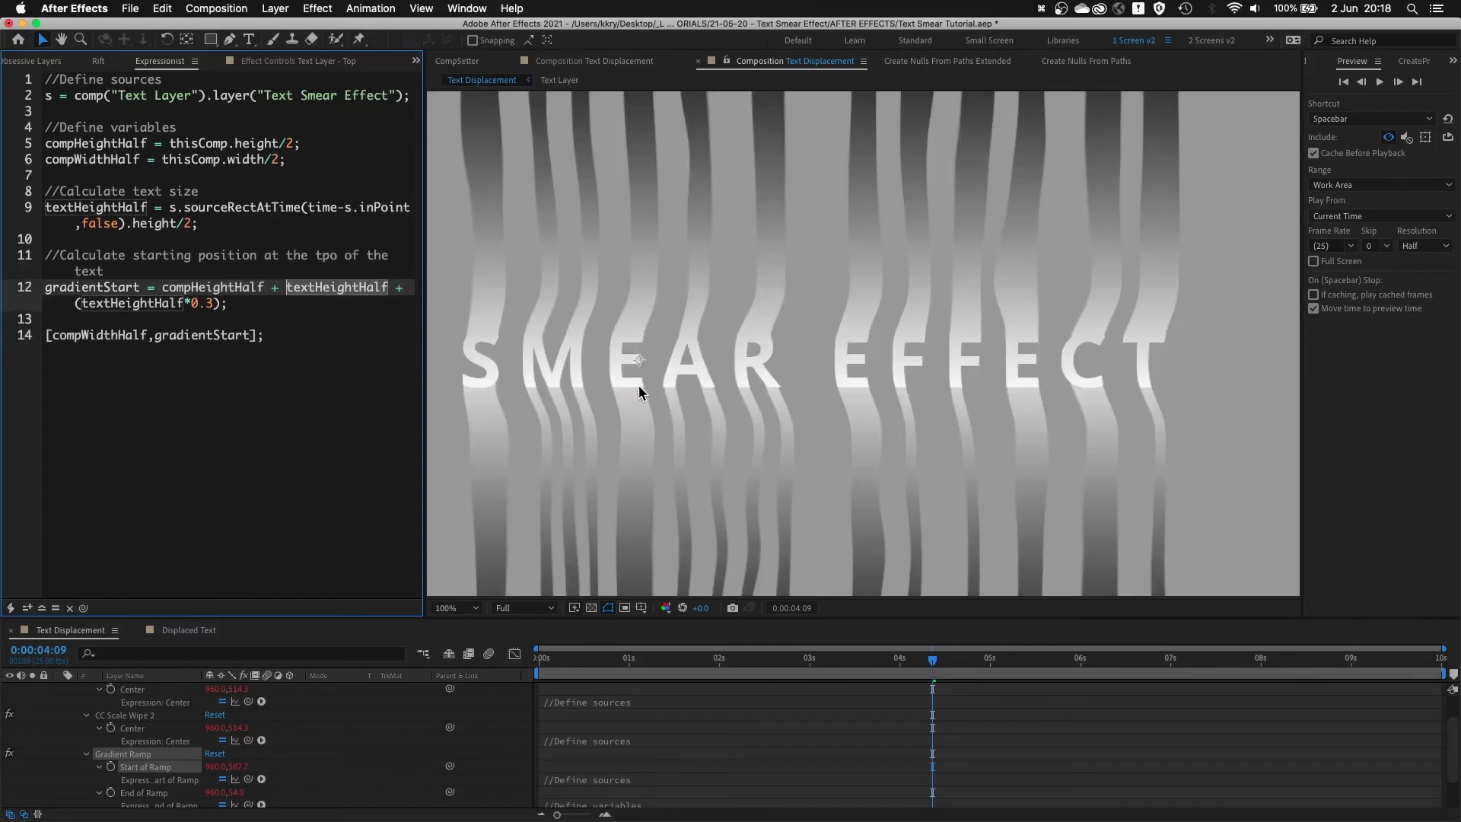
left_click(73, 303)
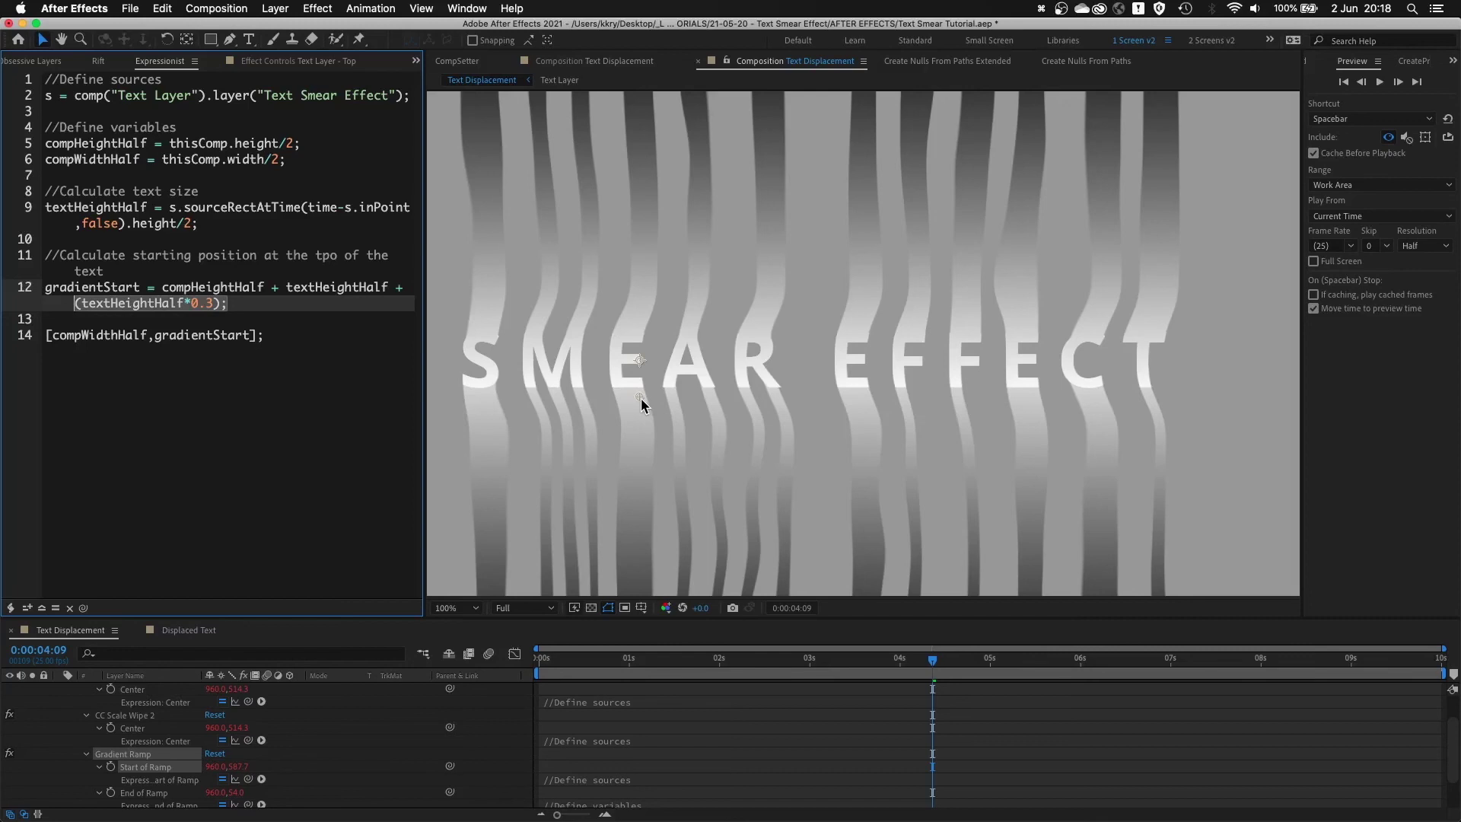
- Load Text Layer - Top's End of Ramp expression and examine compWidthHalf and the offsetCompHeight calculation against the ramp's end point
left_click(144, 793)
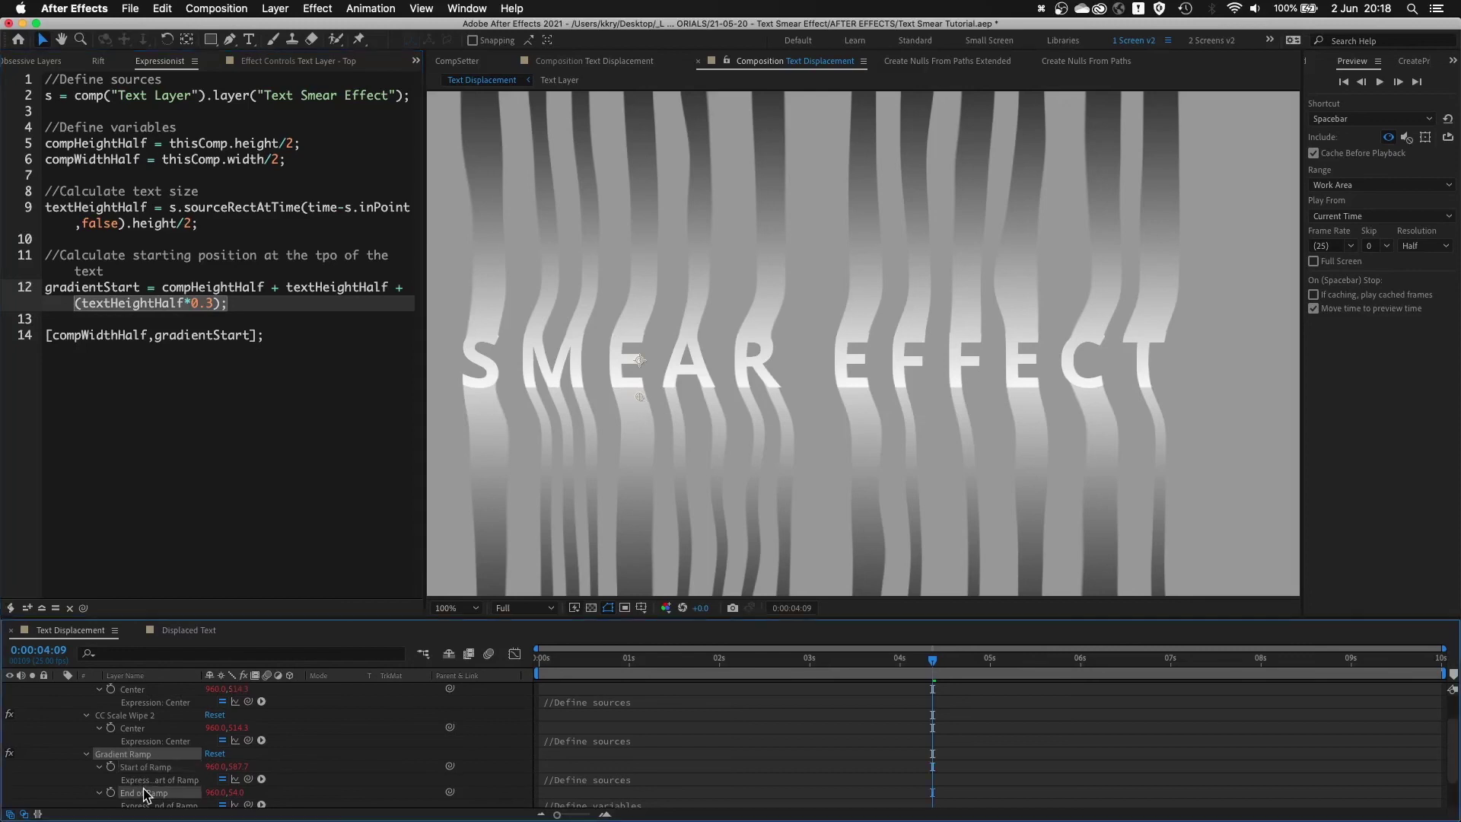
left_click(42, 611)
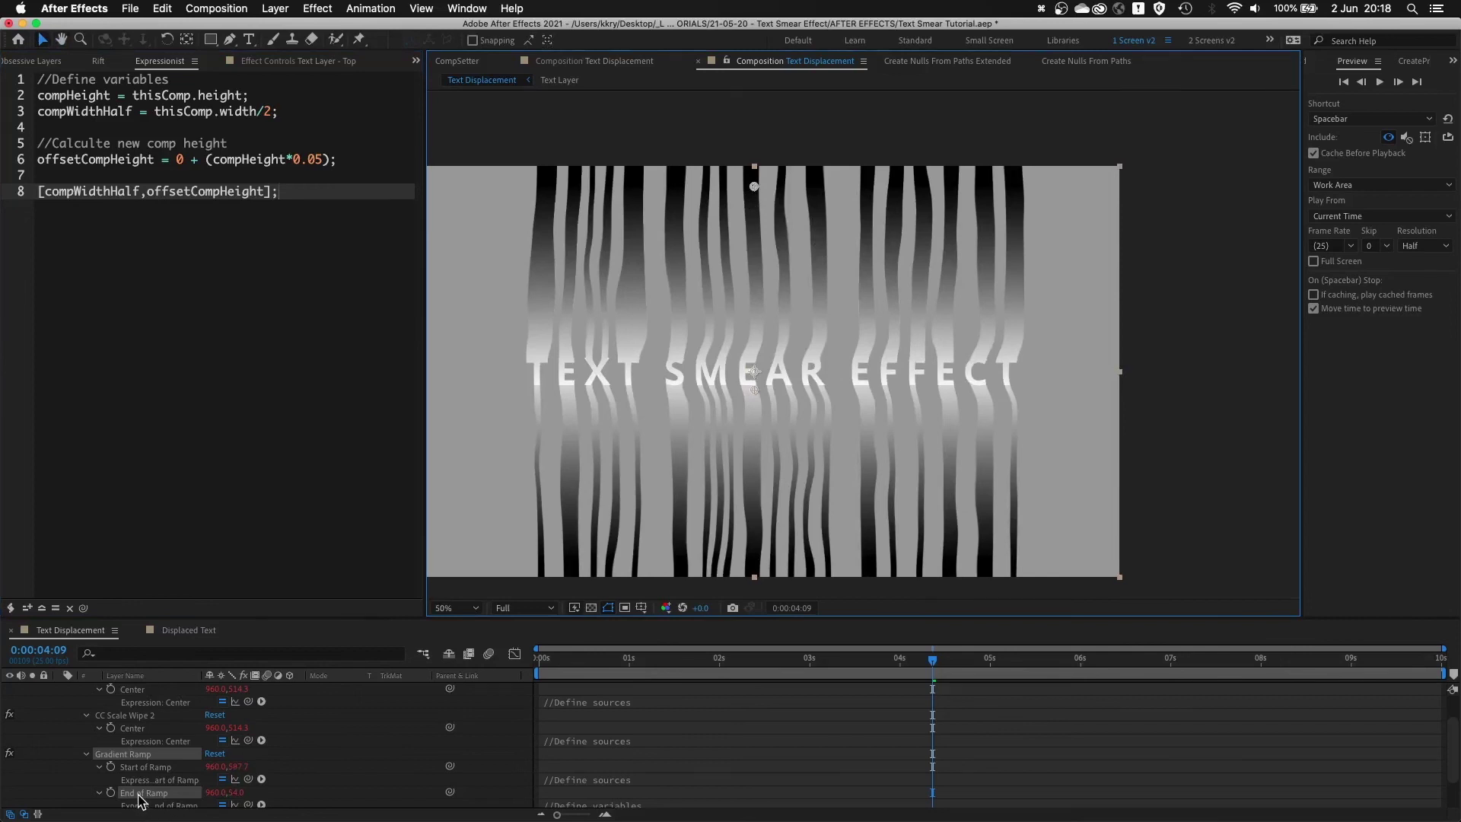
left_click(139, 793)
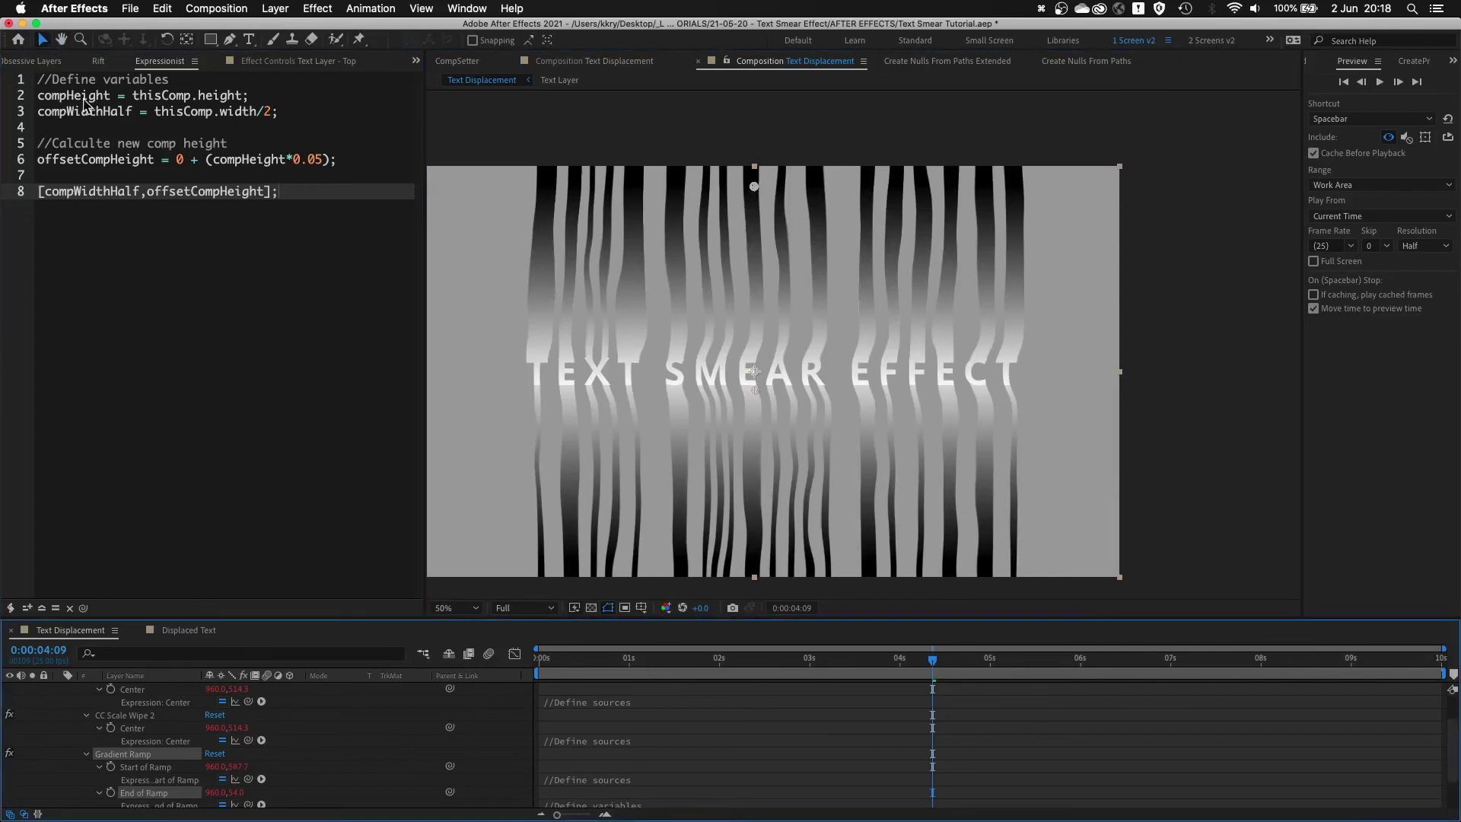
left_click_drag(304, 107, 48, 122)
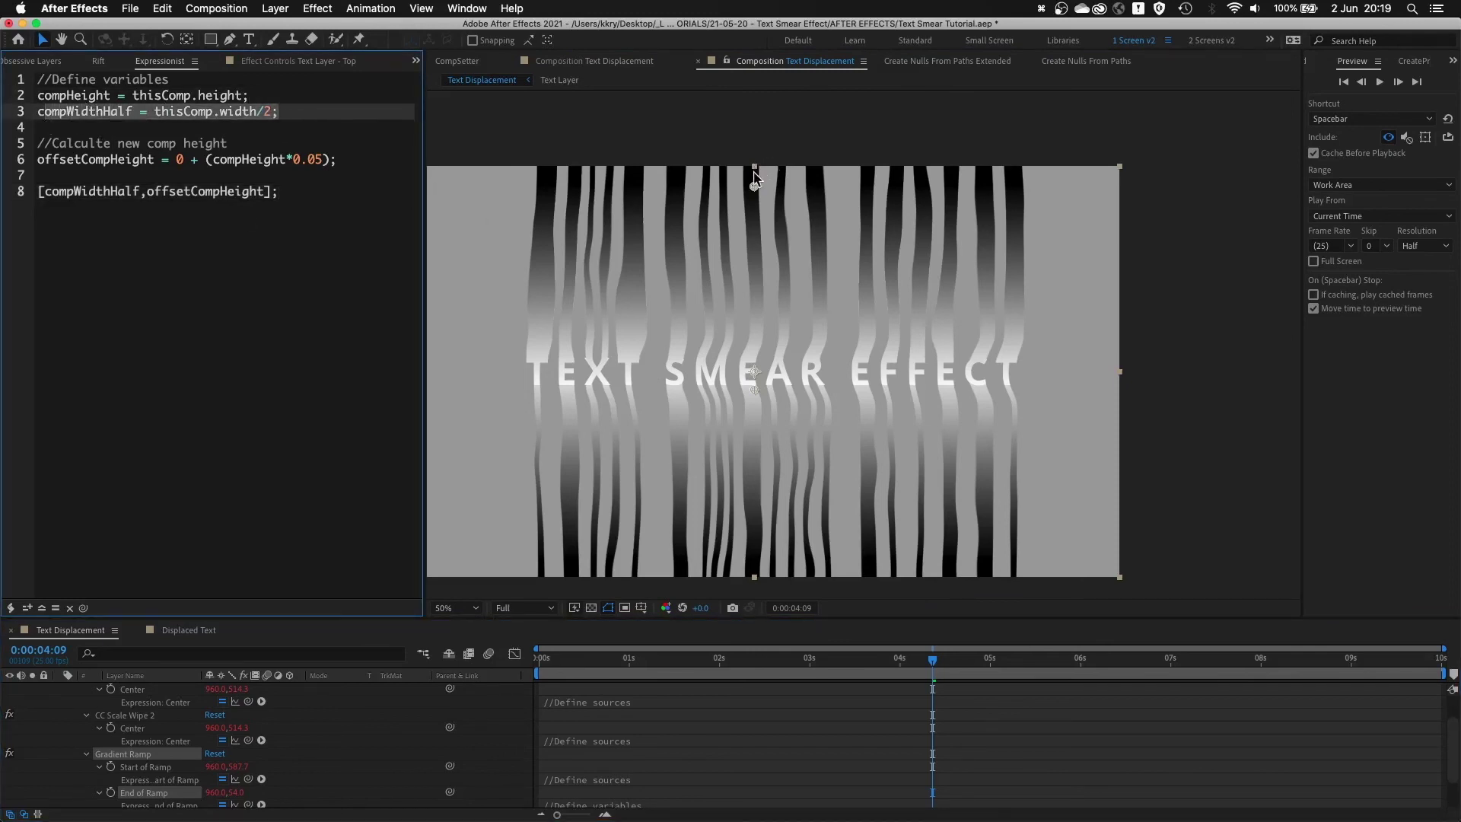
left_click_drag(450, 167, 601, 155)
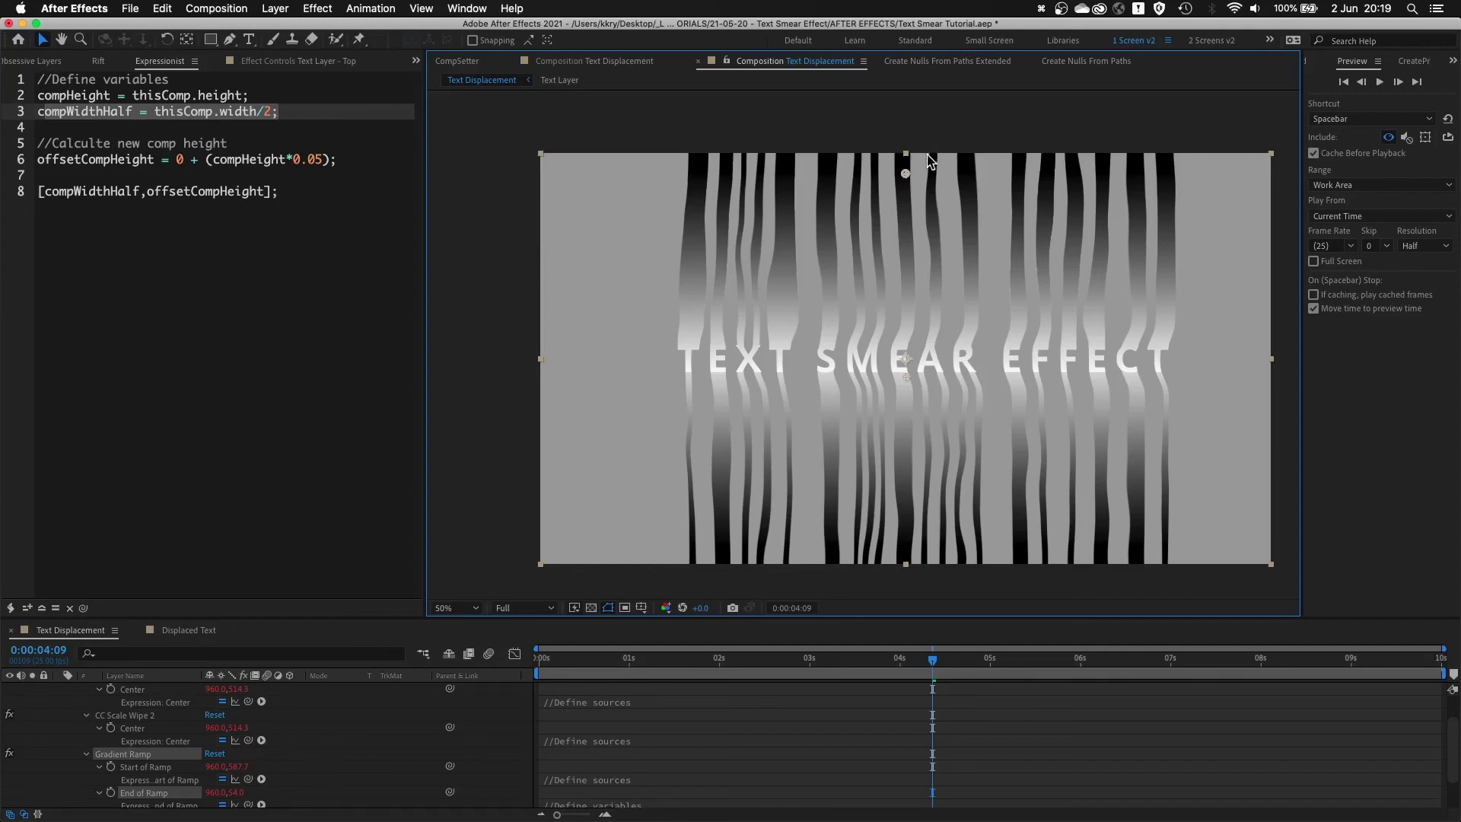
left_click(179, 161)
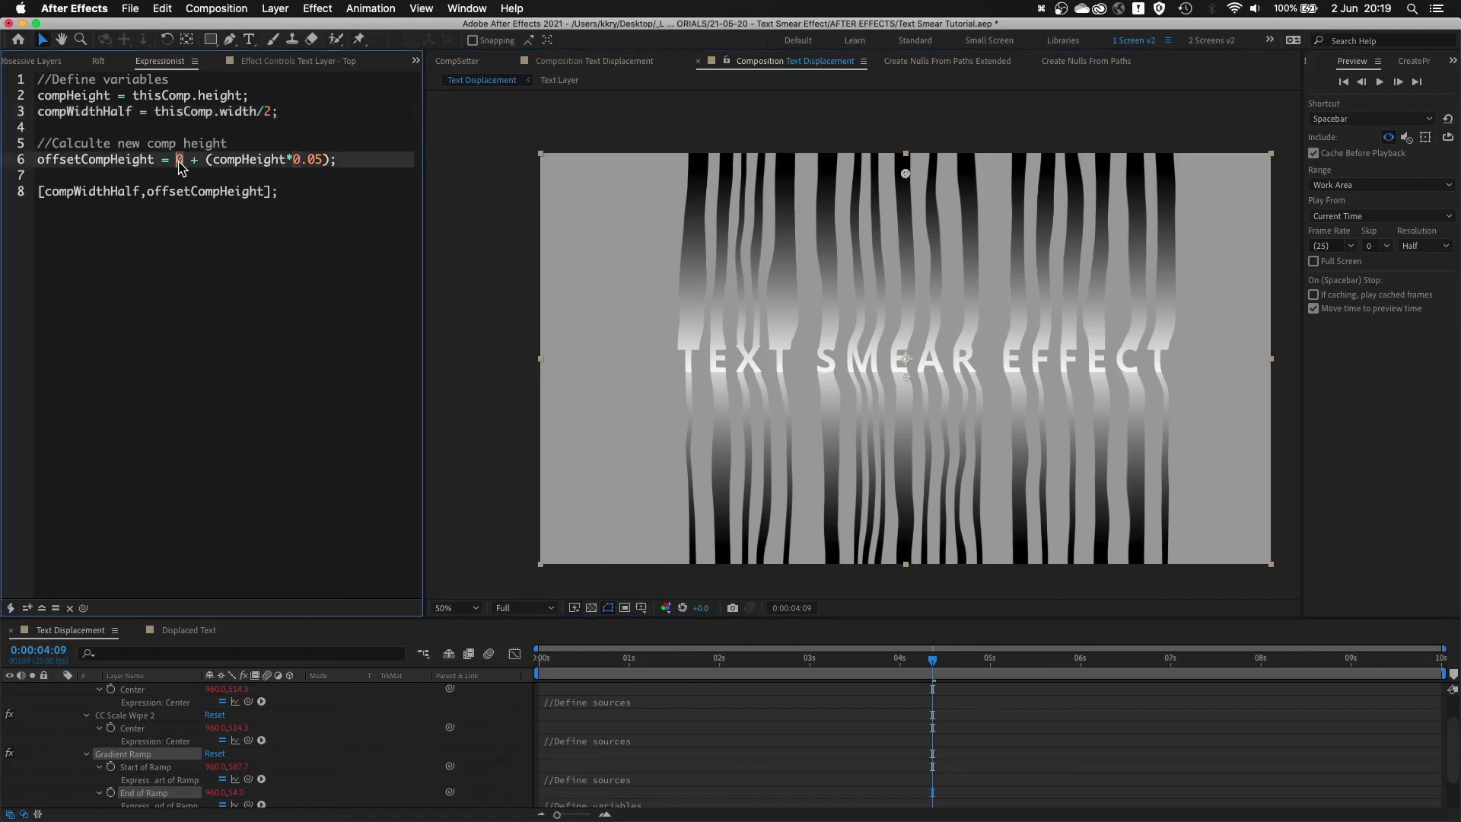
double_click(266, 161)
left_click(301, 162, "shift")
left_click(323, 161, "shift")
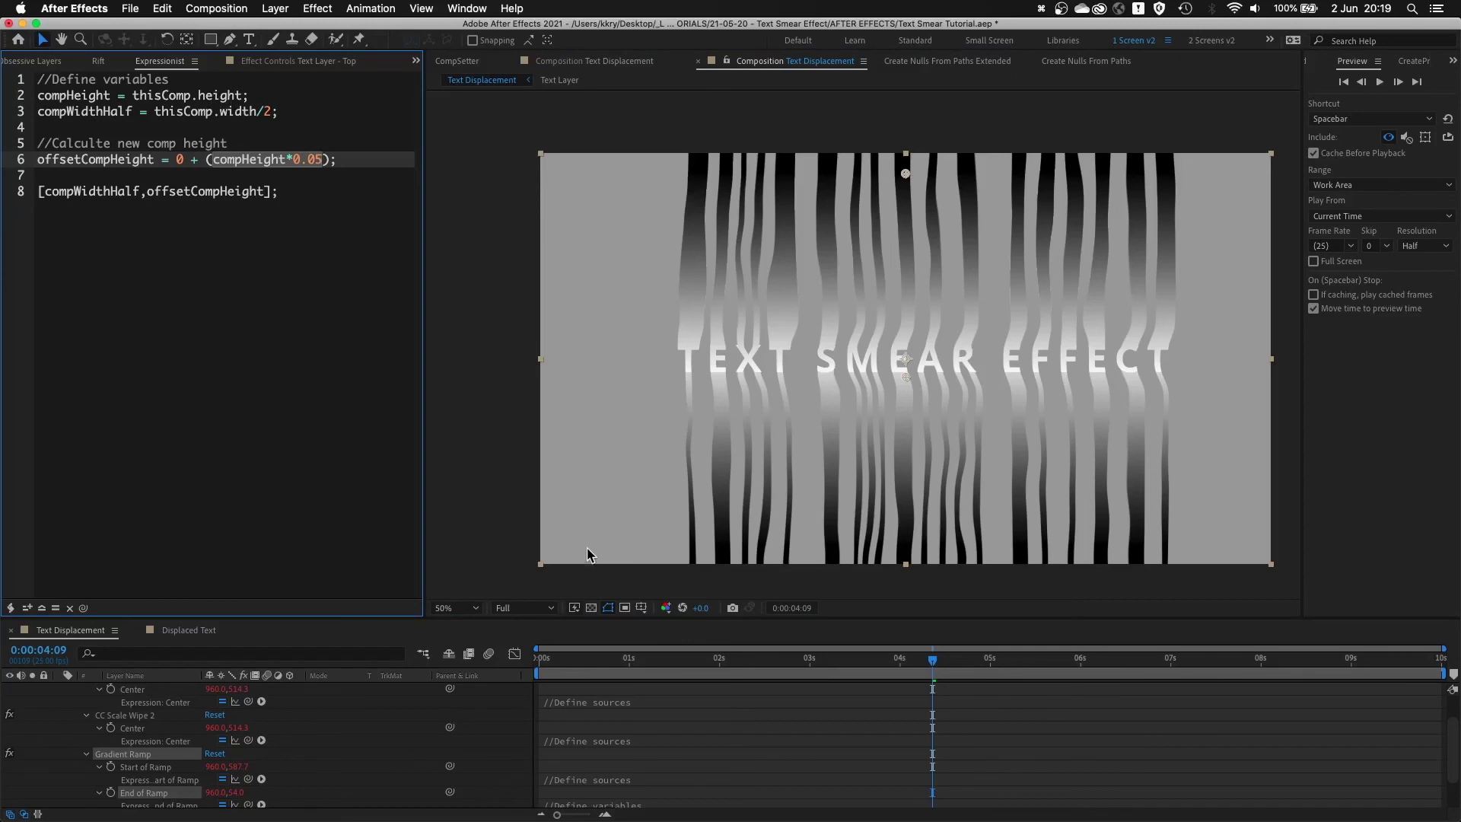
left_click_drag(858, 232, 678, 228)
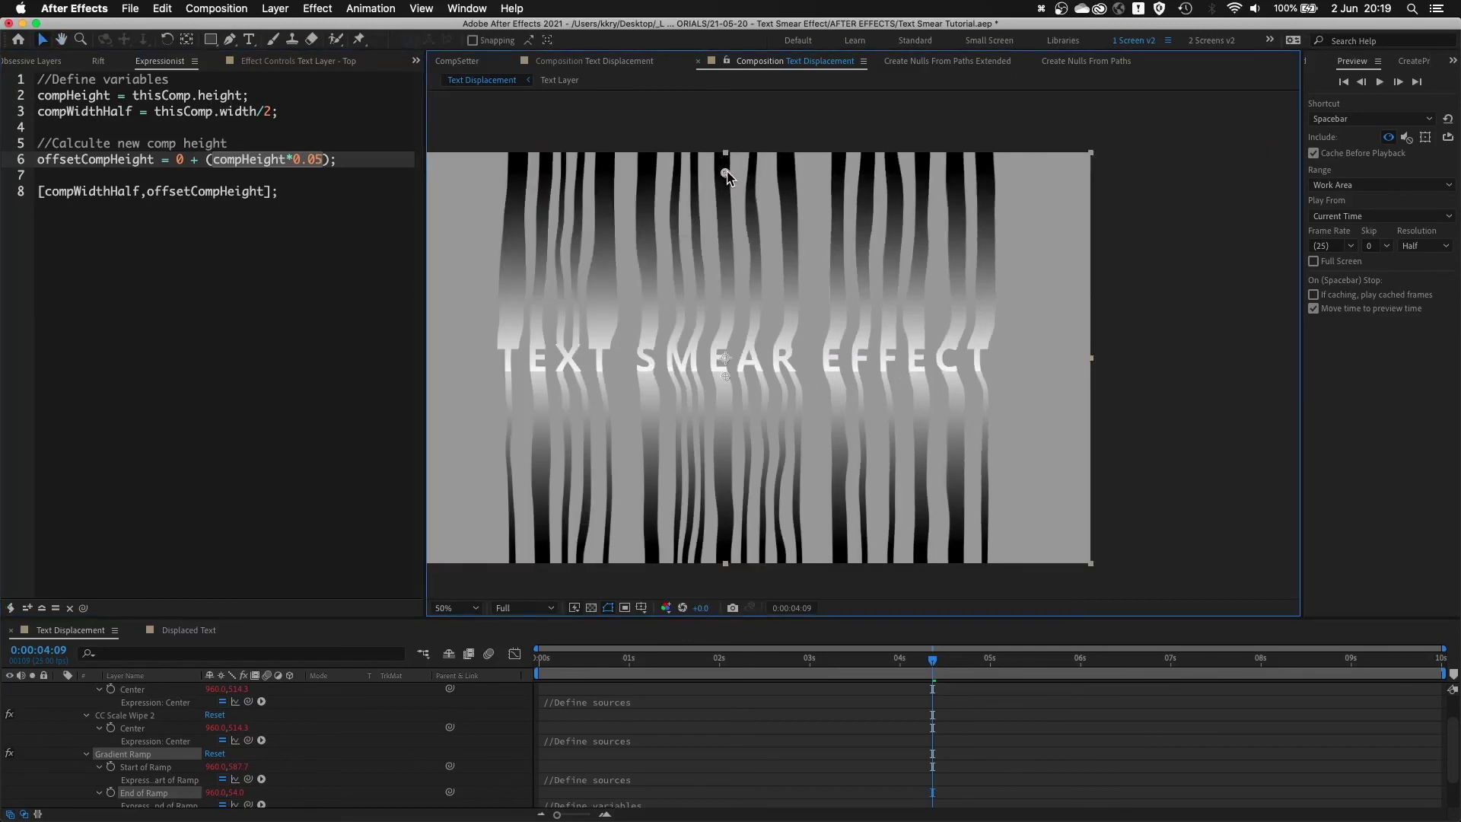
- Collapse the revealed layer properties, make Text Layer - Main visible and inspect where its letters meet the smears
key("u")
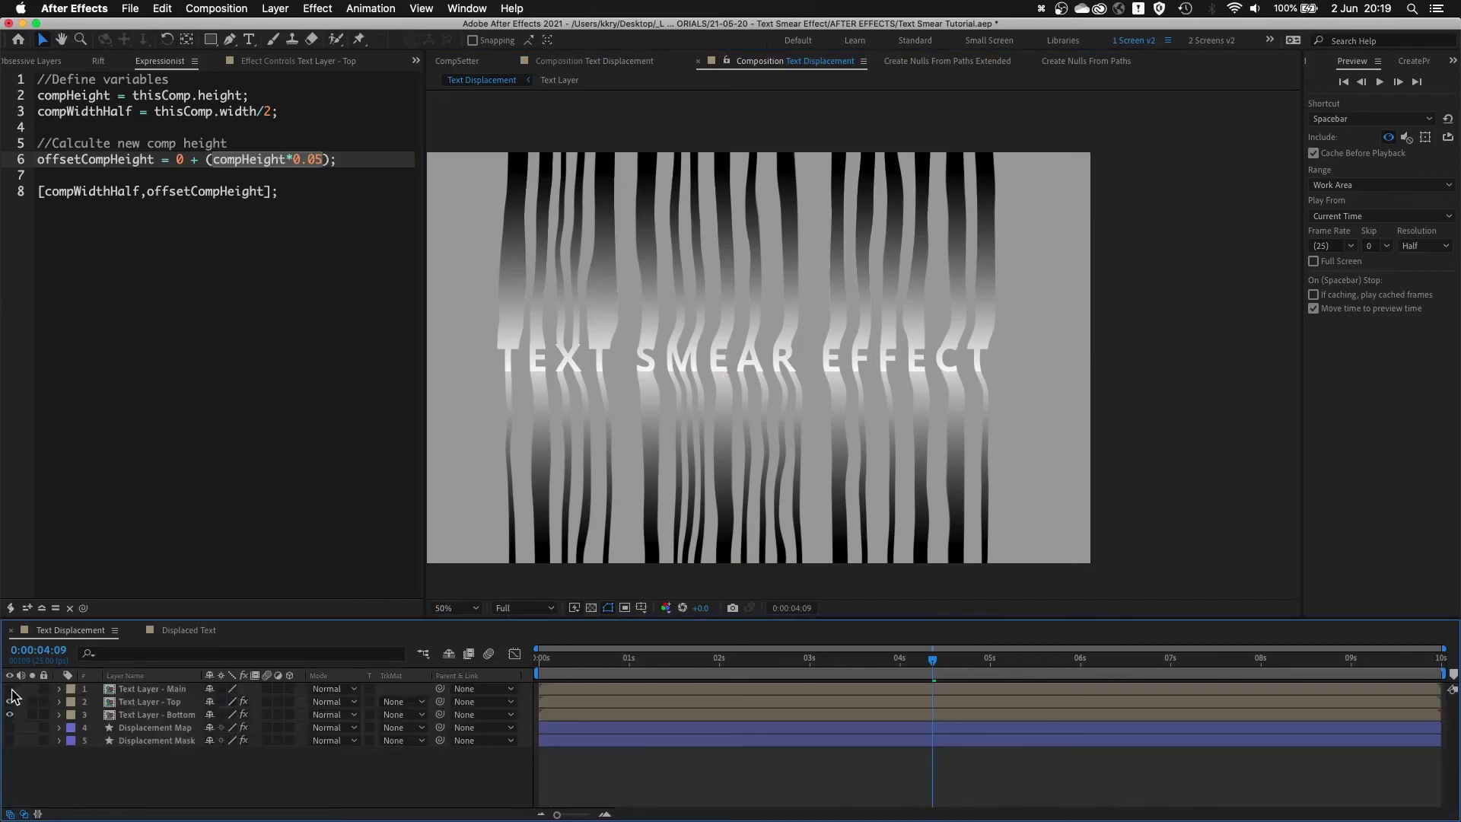
left_click(149, 689)
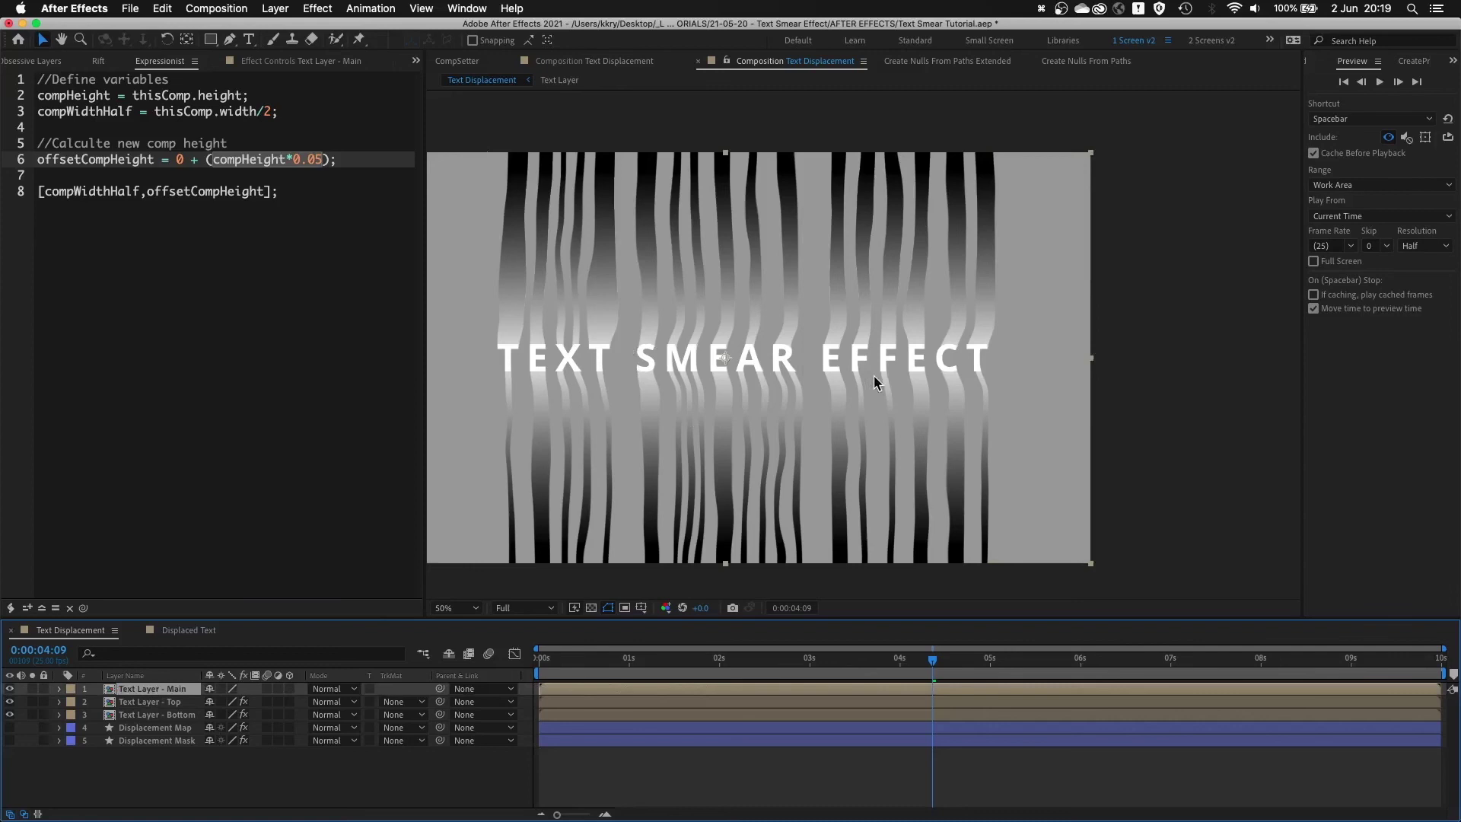
scroll(873, 375, "up", 4)
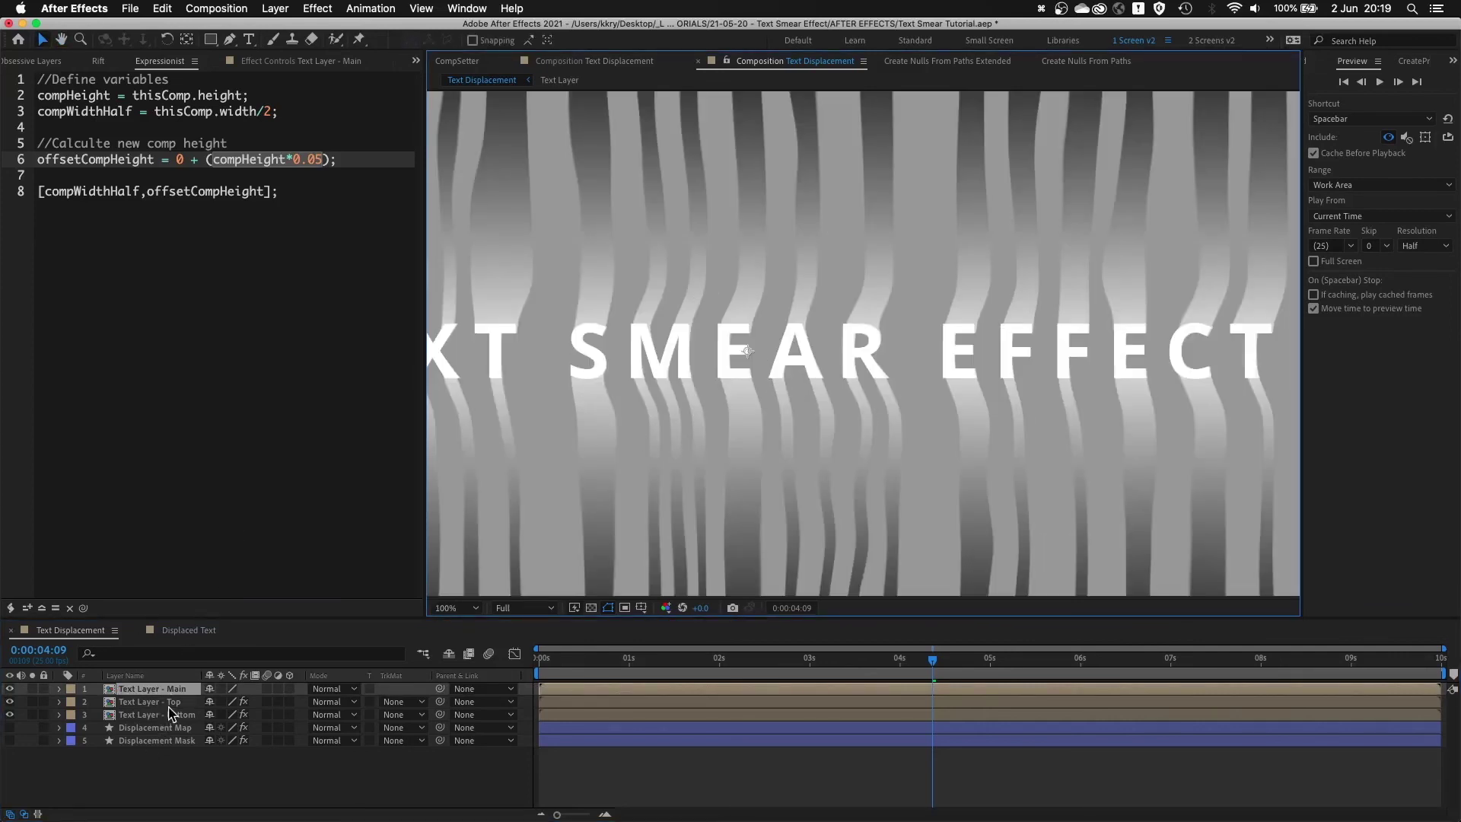
scroll(827, 416, "up", 2)
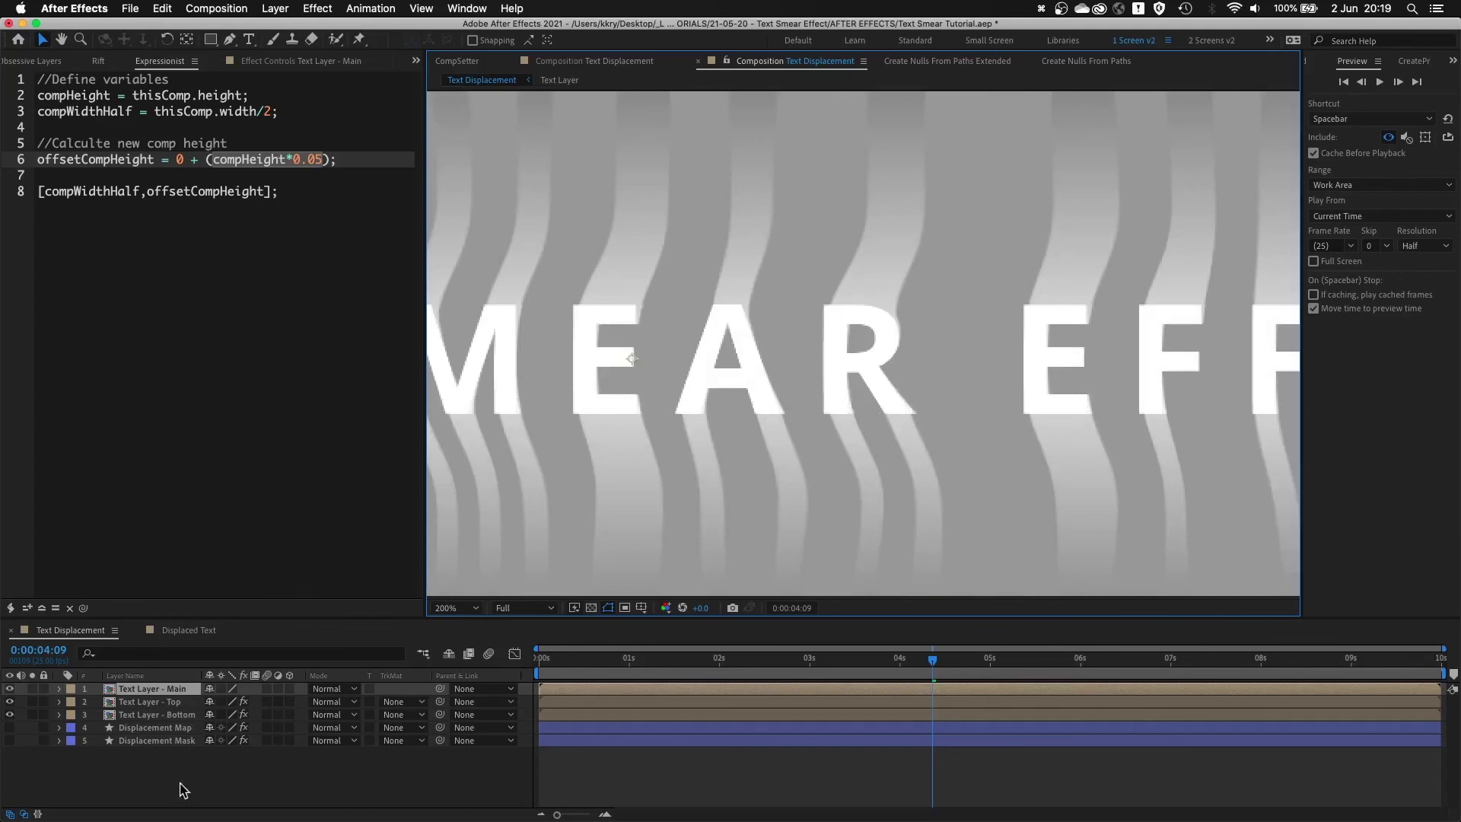
- Add Set Matte to Text Layer - Bottom, taking the matte from Displacement Mask with Effects & Masks and inverting it
left_click(149, 715)
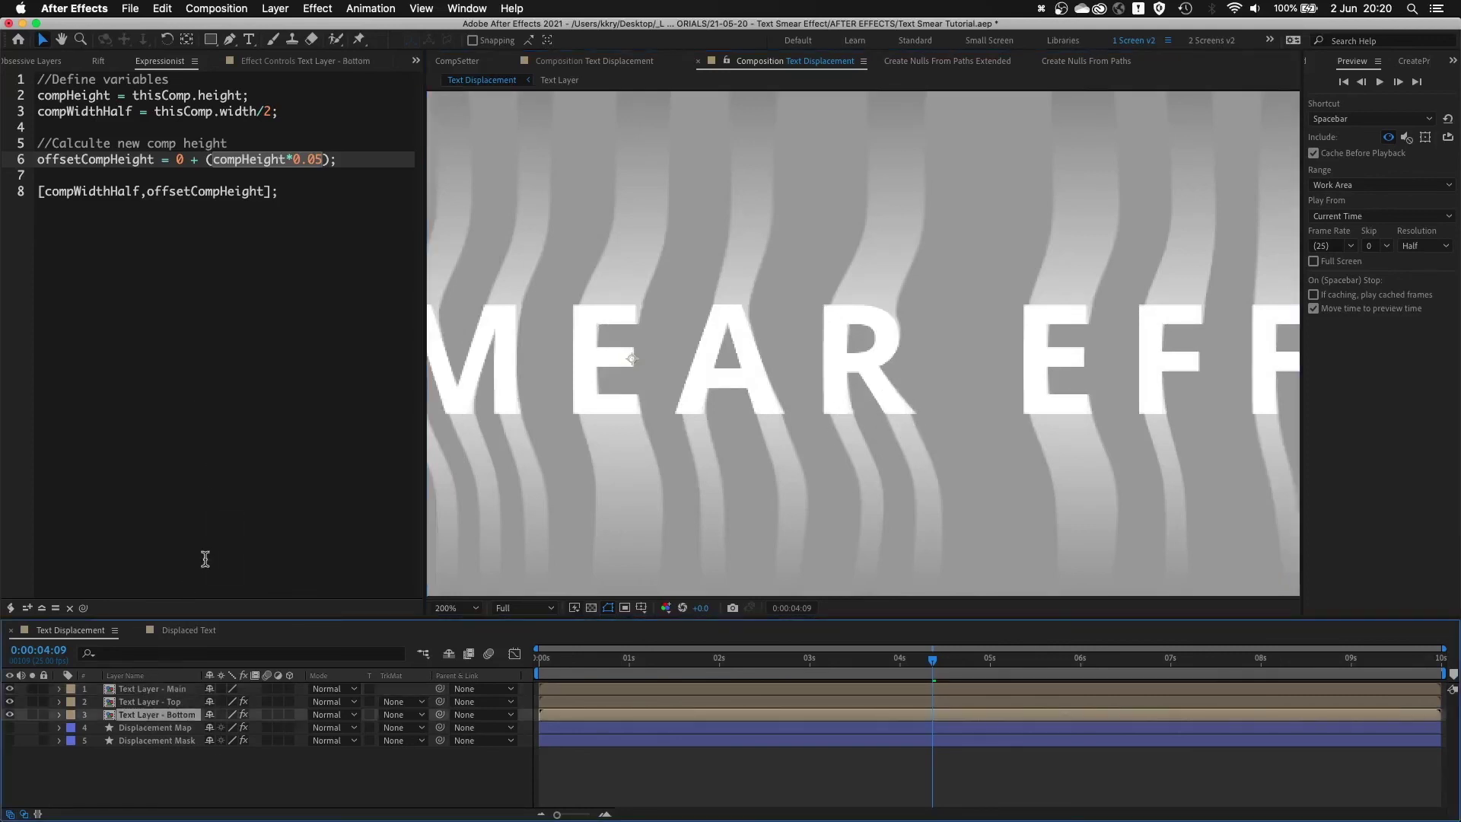
left_click(255, 60)
scroll(84, 509, "down", 3)
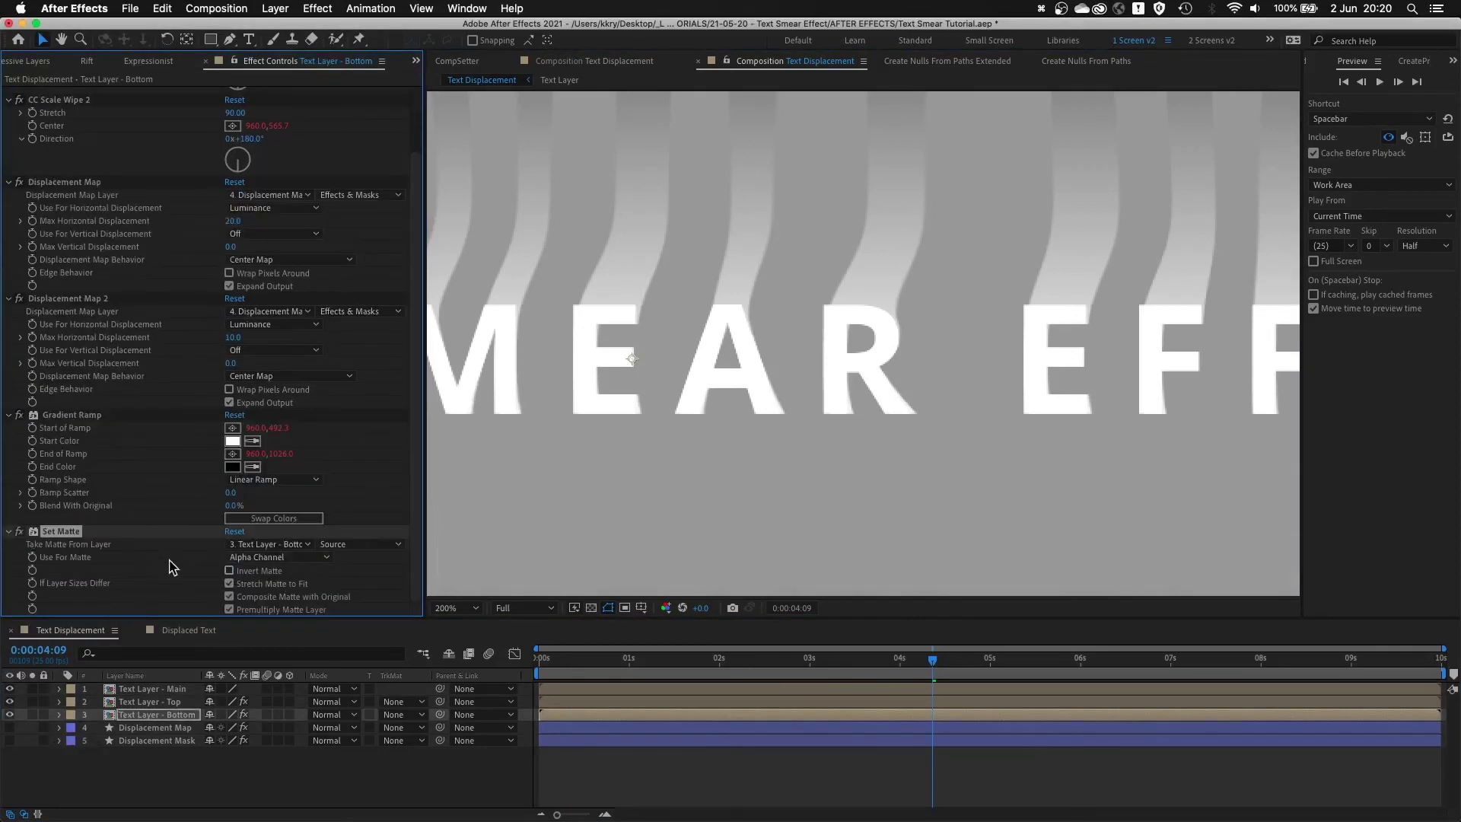
left_click(287, 542)
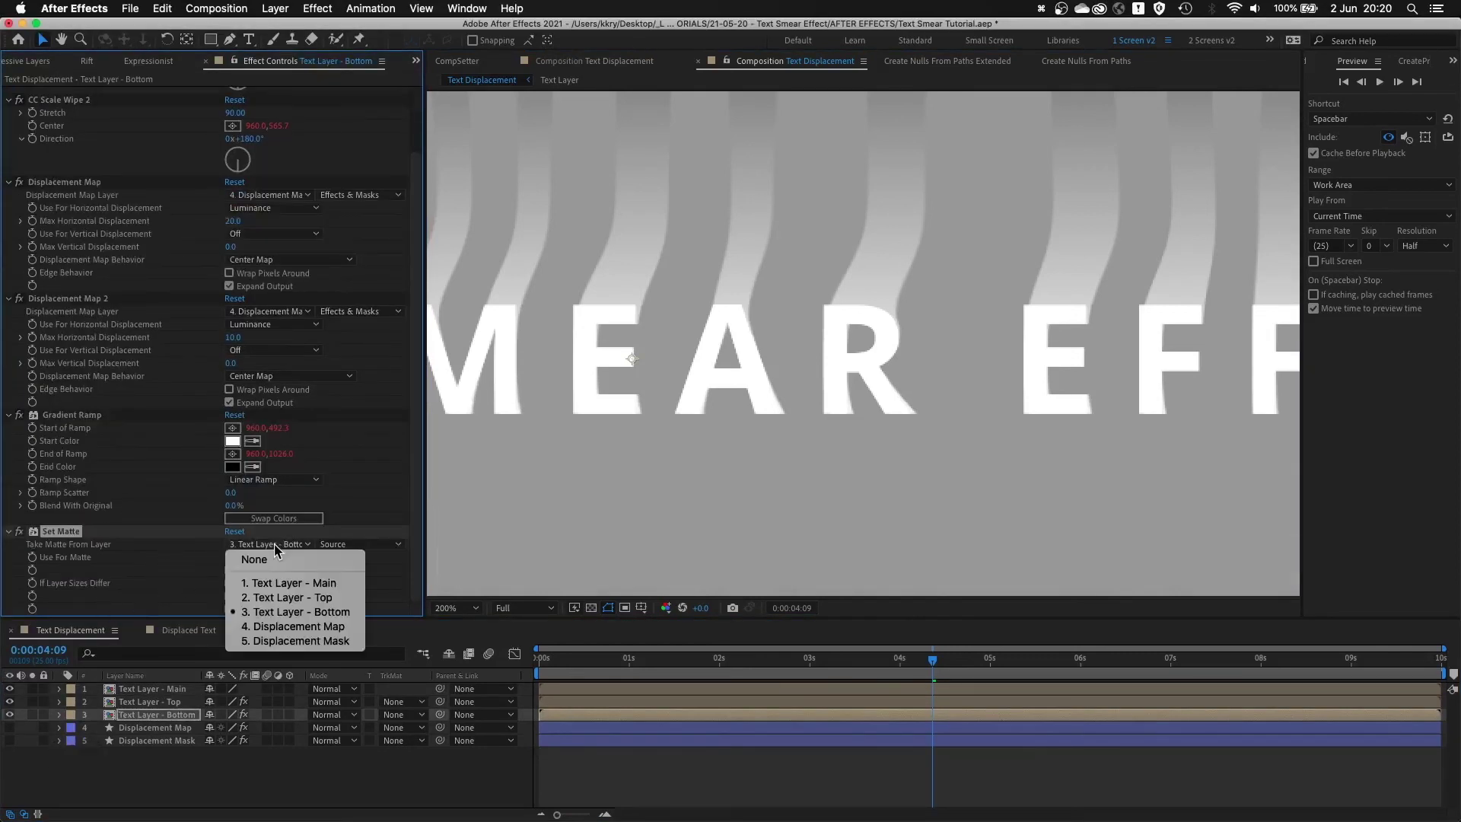
left_click(316, 642)
left_click(359, 544)
left_click(384, 588)
key("comma")
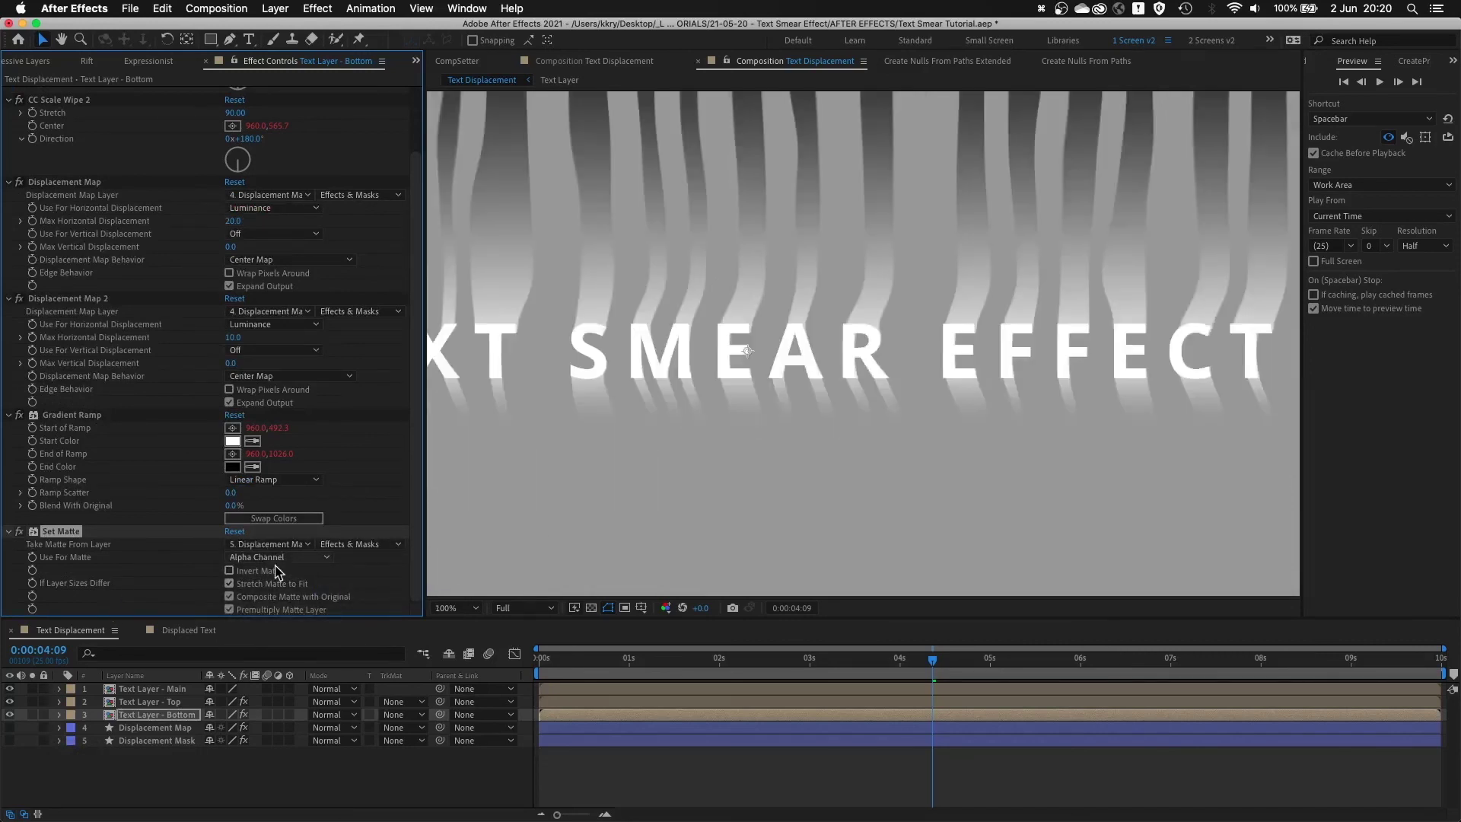
left_click(229, 571)
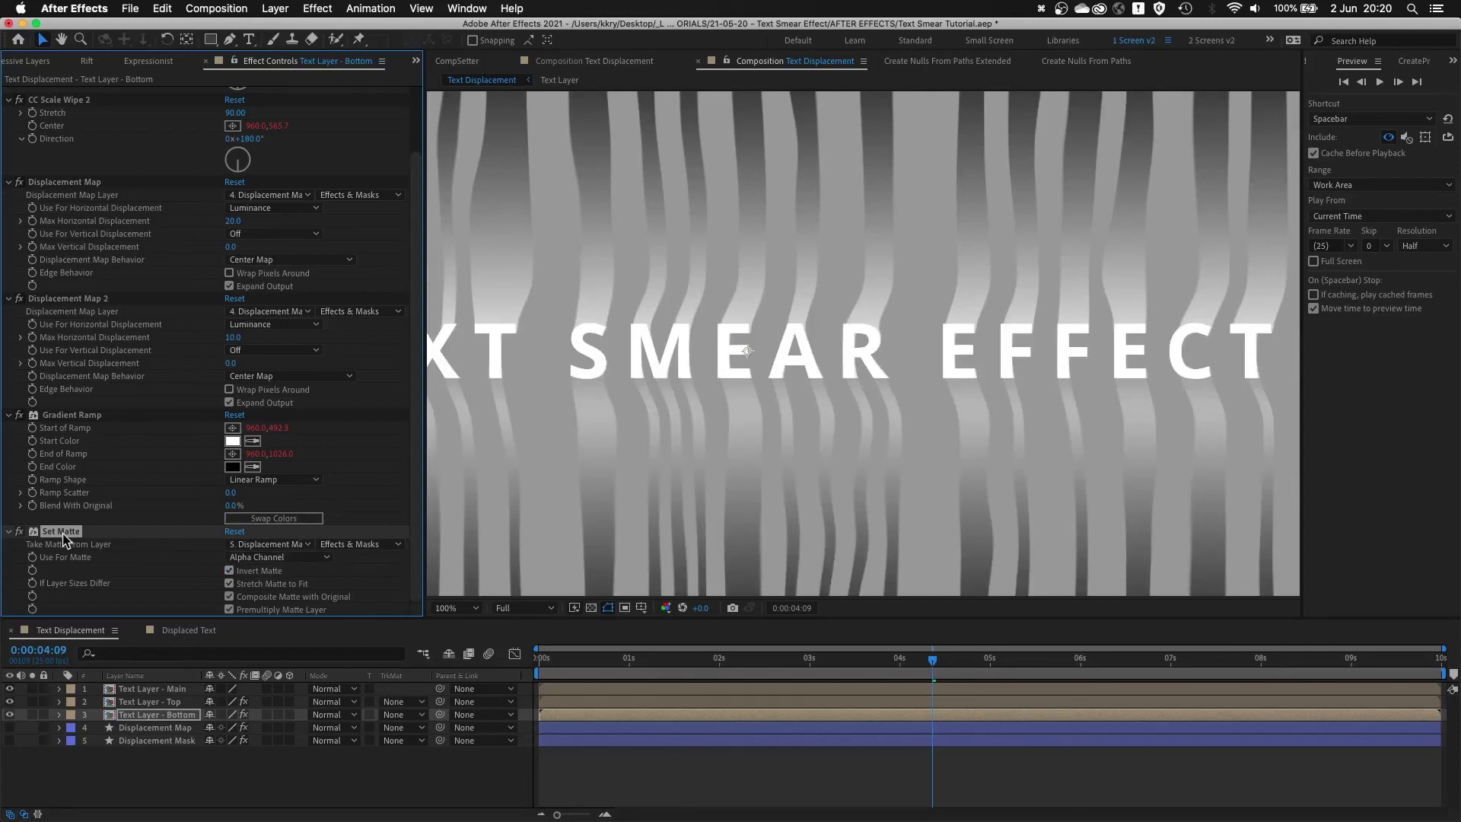
- Copy the Set Matte effect from Text Layer - Bottom to Text Layer - Top and inspect the faded smears around the letters
key("super+c")
left_click(146, 702)
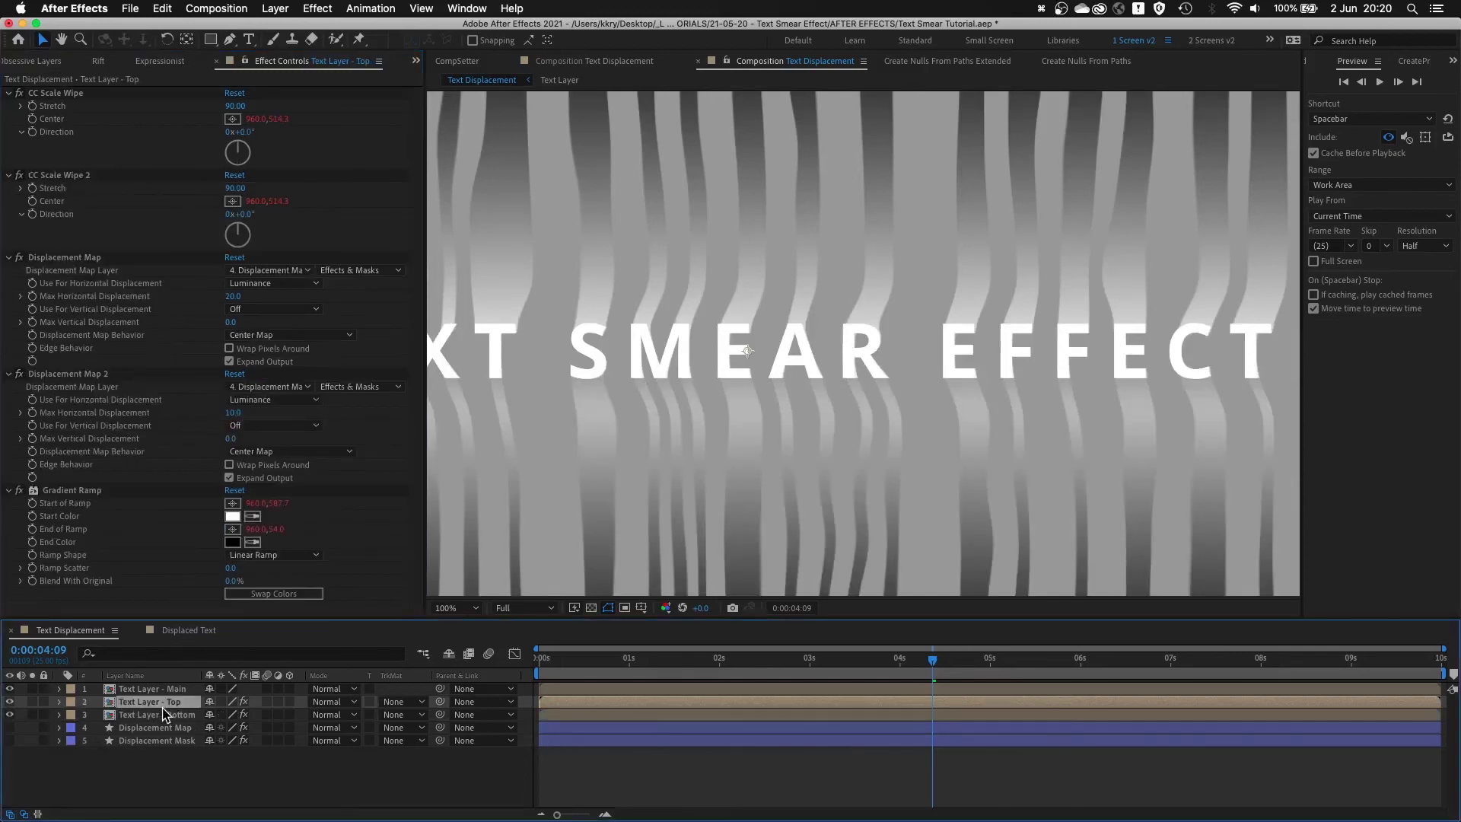
key("super+v")
left_click(629, 373)
scroll(627, 378, "up", 2)
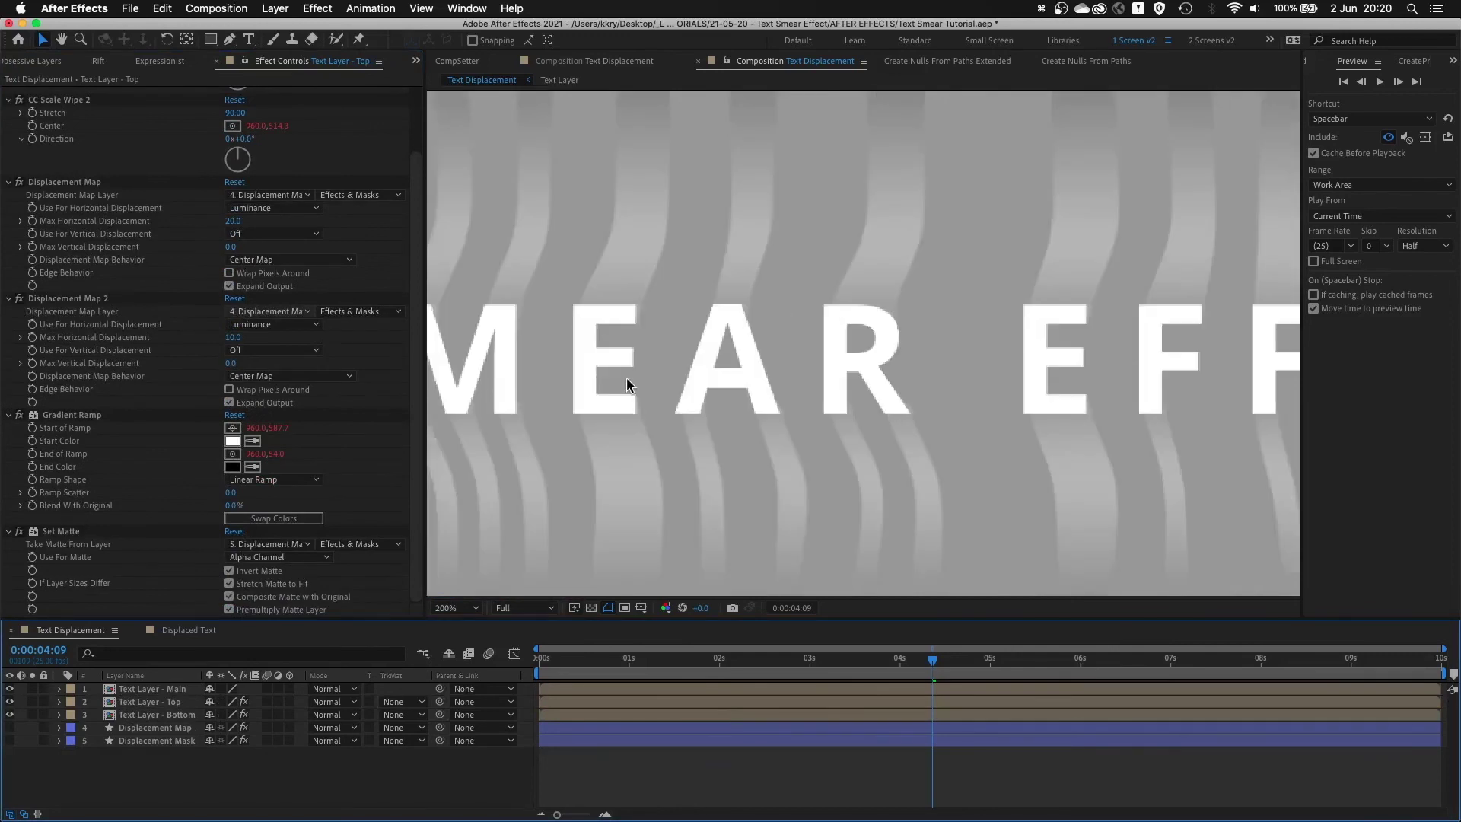
- Temporarily show the Displacement Mask layer to check the area it covers around the text
left_click(144, 742)
left_click(10, 740)
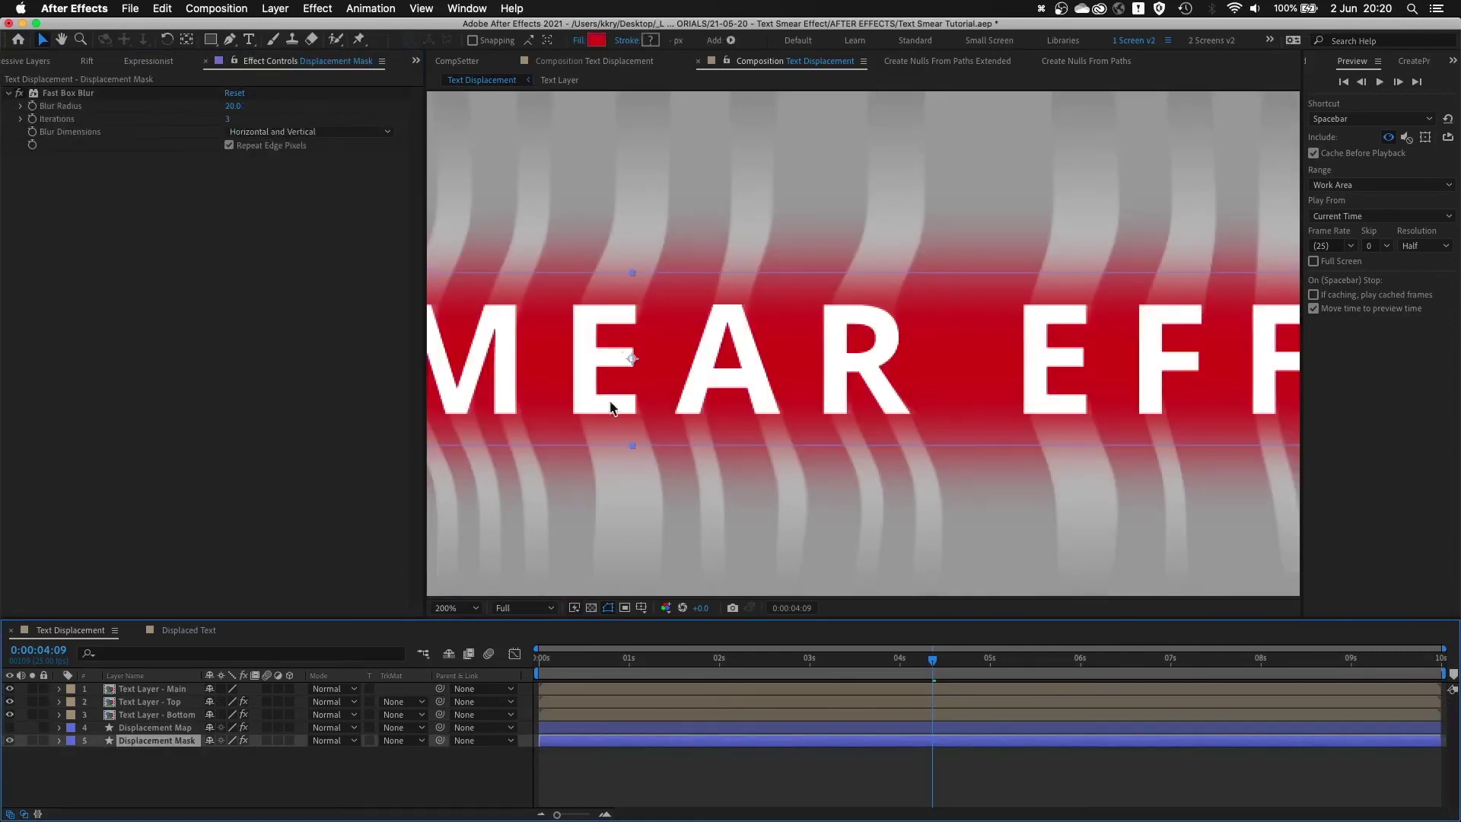
key("super+z")
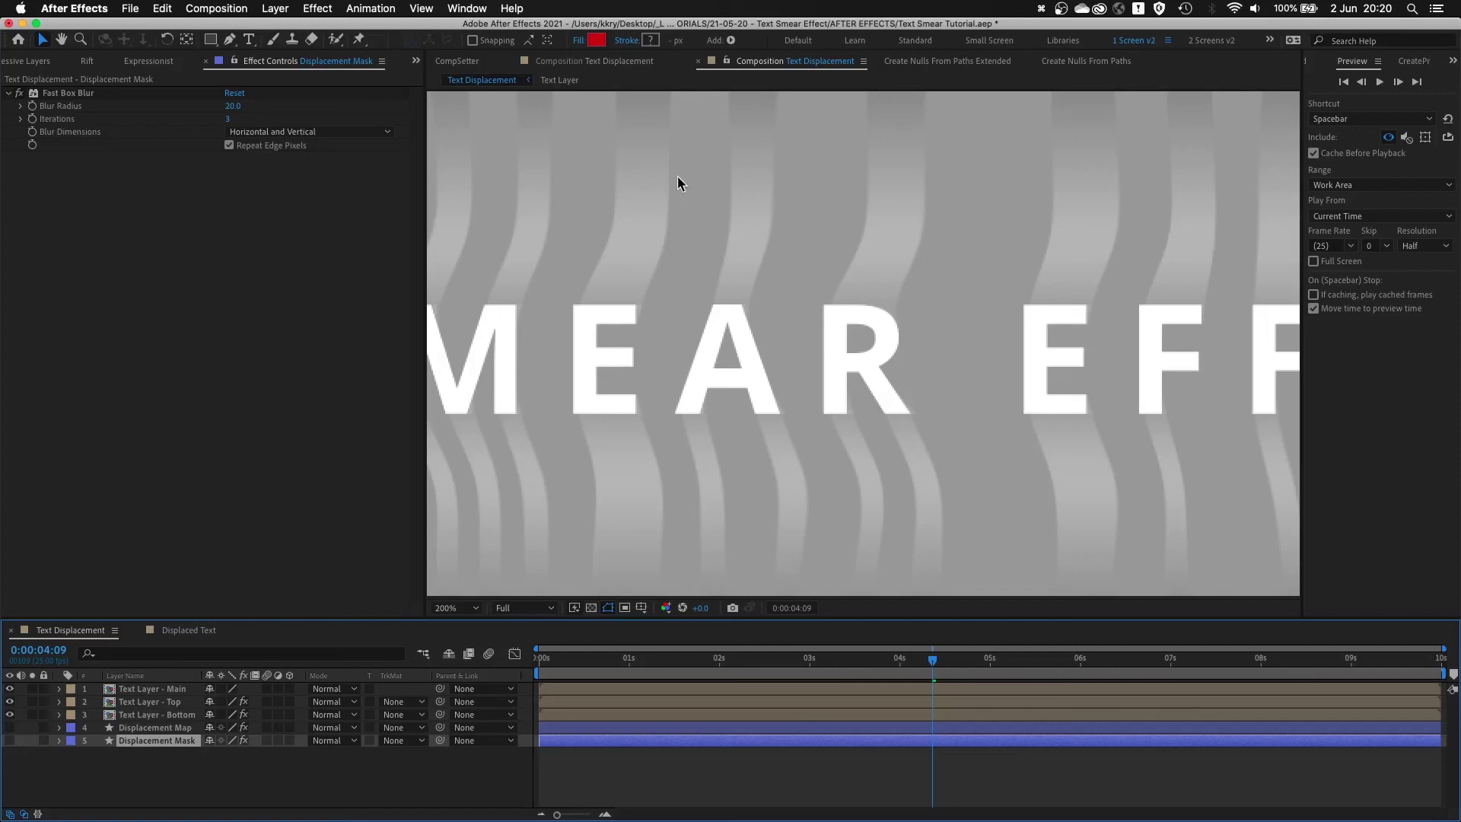
- Review the effects on Text Layer - Top and Text Layer - Bottom and view the whole composition
left_click(144, 703)
left_click(149, 716)
left_click(152, 702)
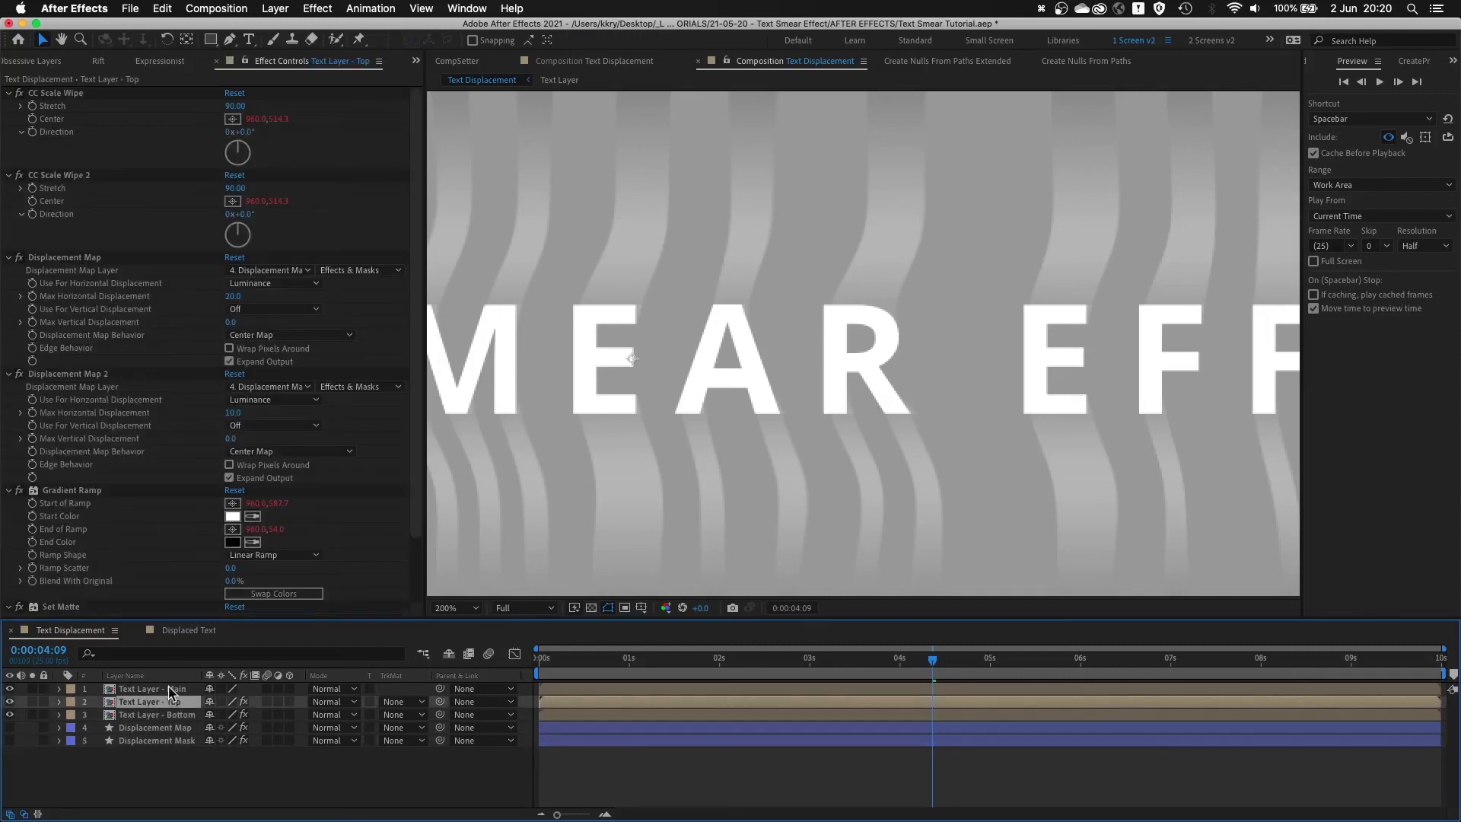
left_click(976, 381)
scroll(976, 380, "down", 3)
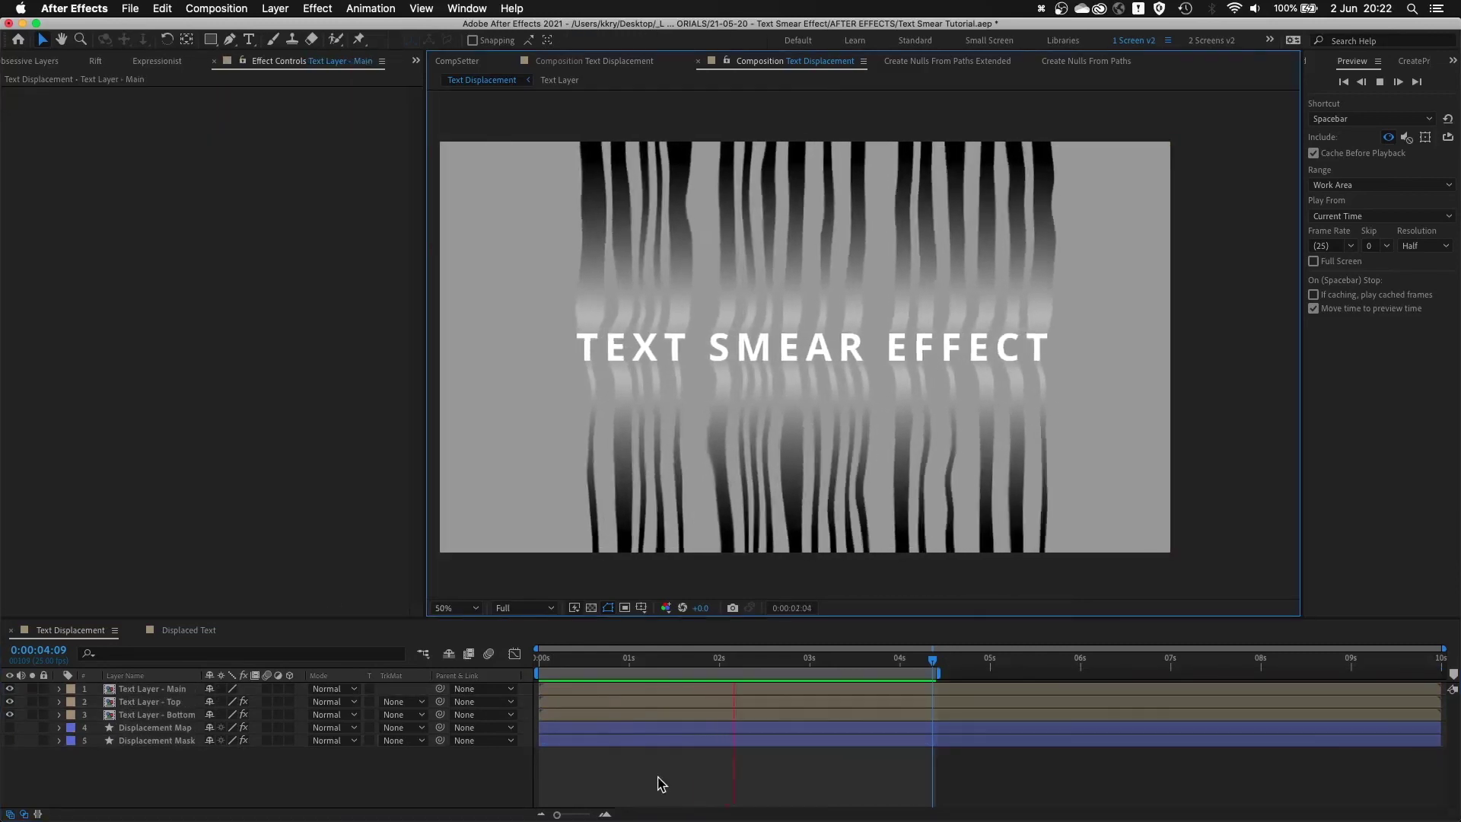